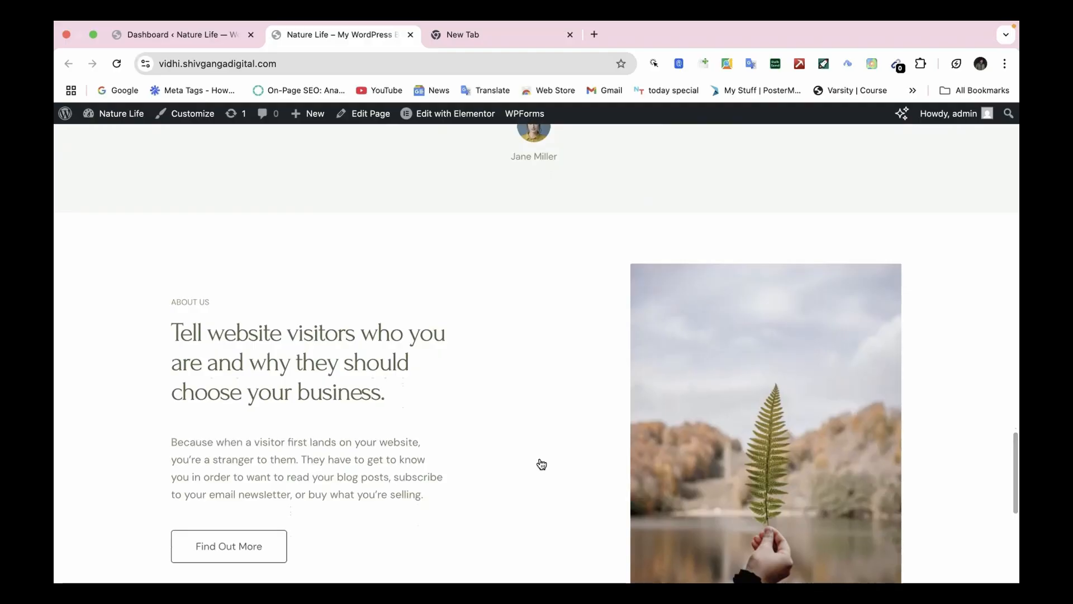
scroll(541, 464, "up", 10)
scroll(541, 464, "up", 8)
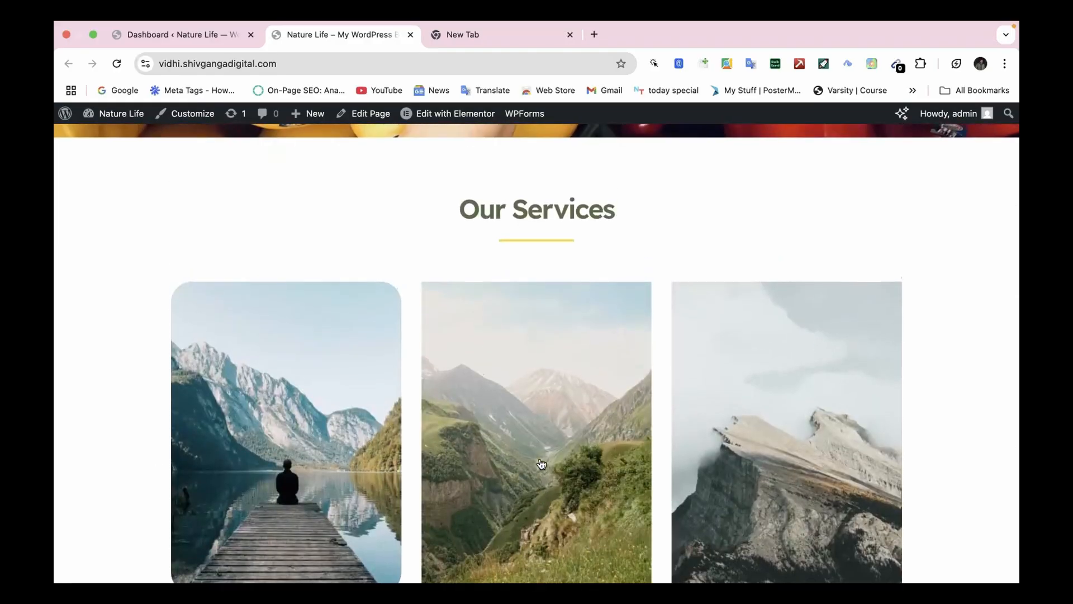
scroll(541, 465, "up", 10)
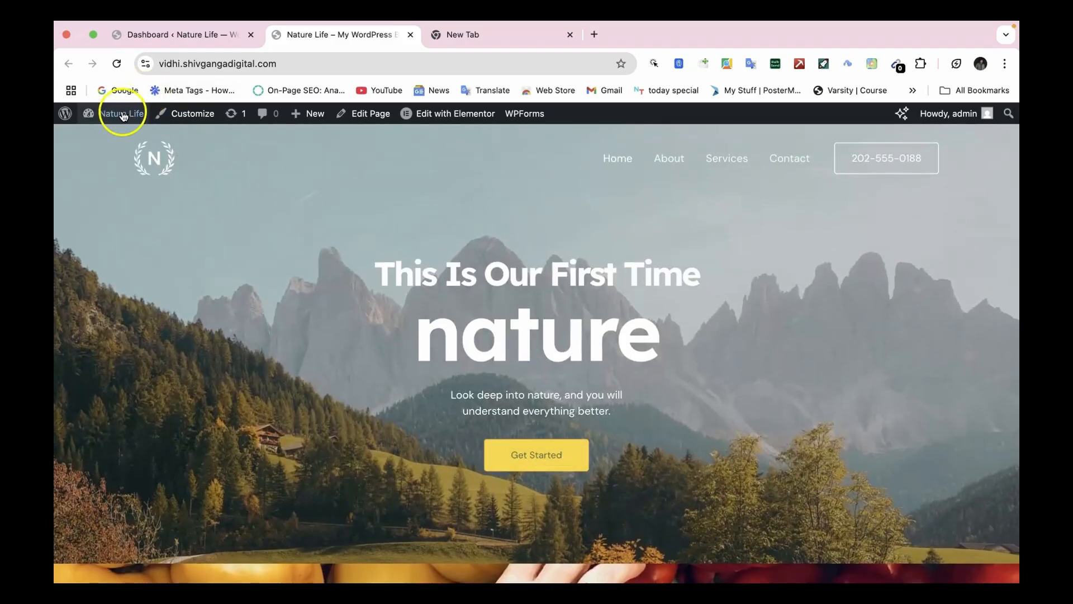
mouse_move(119, 119)
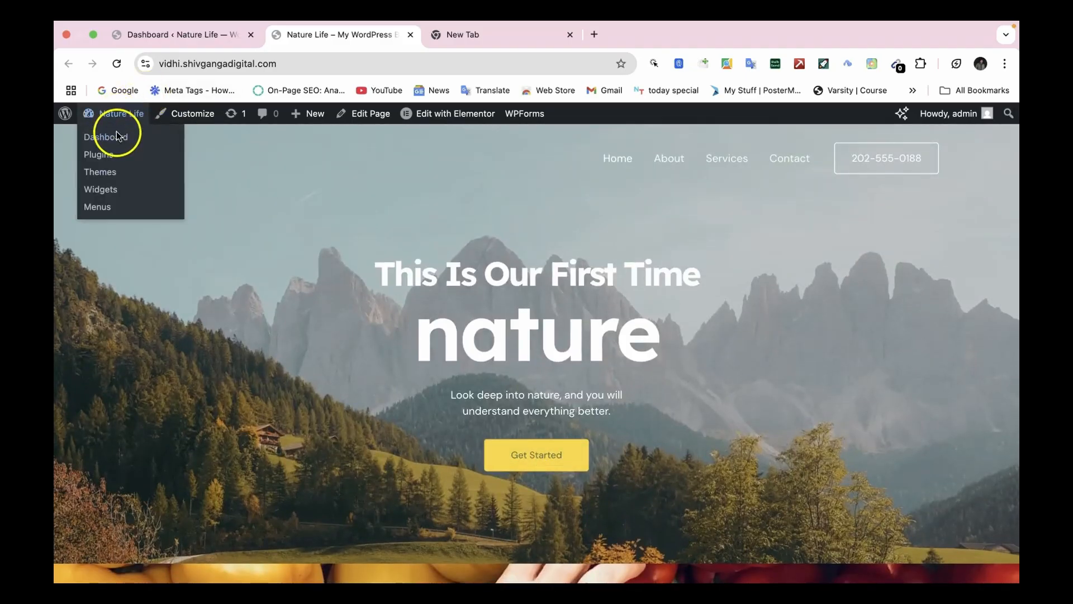
Go to the site's list of pages in the WordPress dashboard and add a new page
left_click(196, 30)
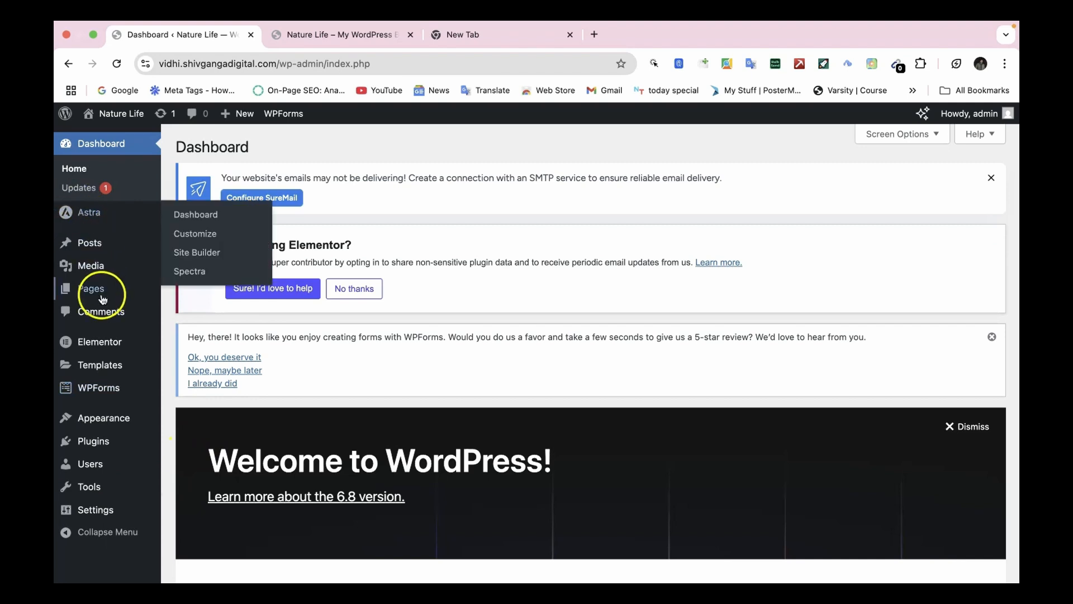
mouse_move(103, 302)
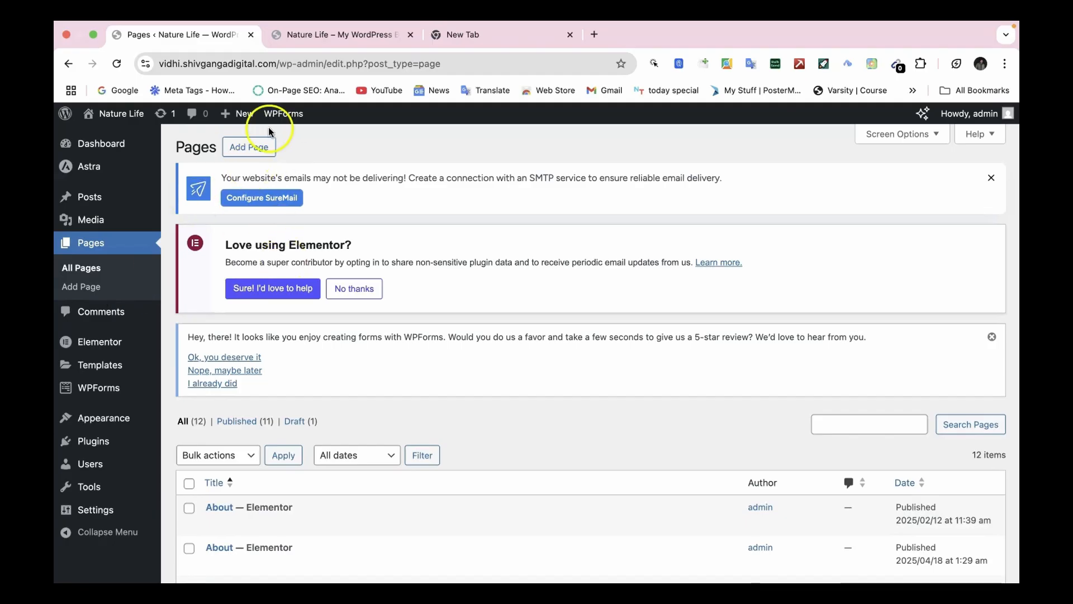
scroll(277, 433, "down", 7)
scroll(277, 434, "up", 8)
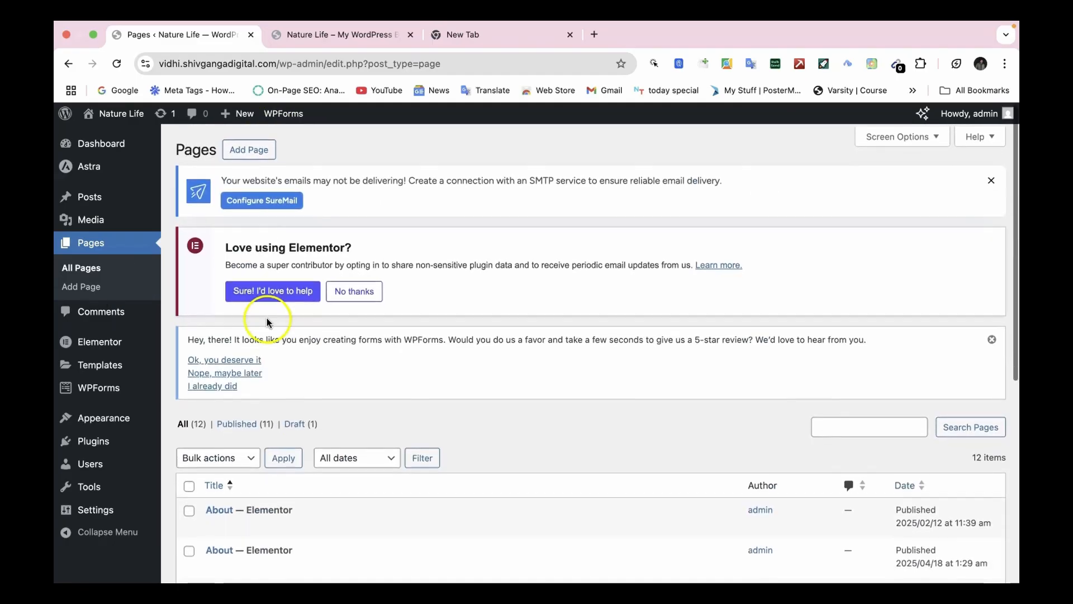
mouse_move(254, 142)
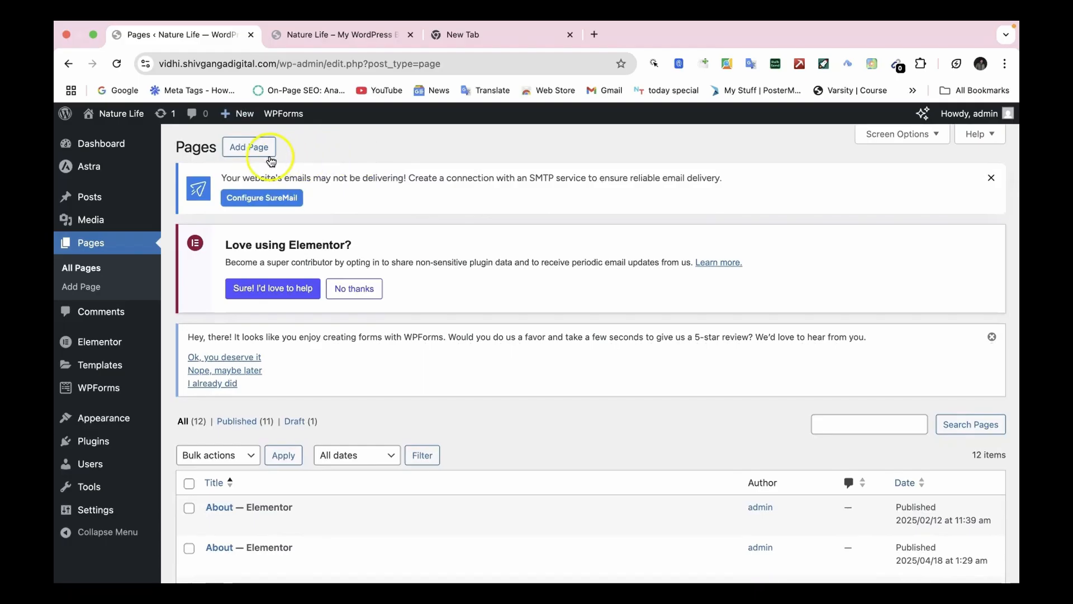
left_click(266, 154)
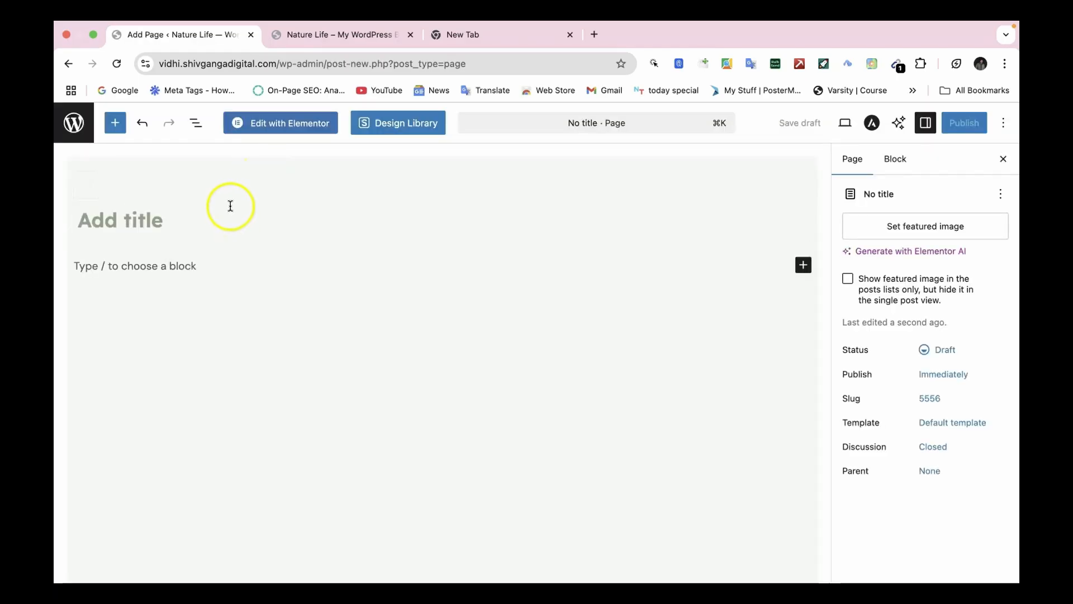
Title the new page "Service" and open it for editing with Elementor
left_click(187, 211)
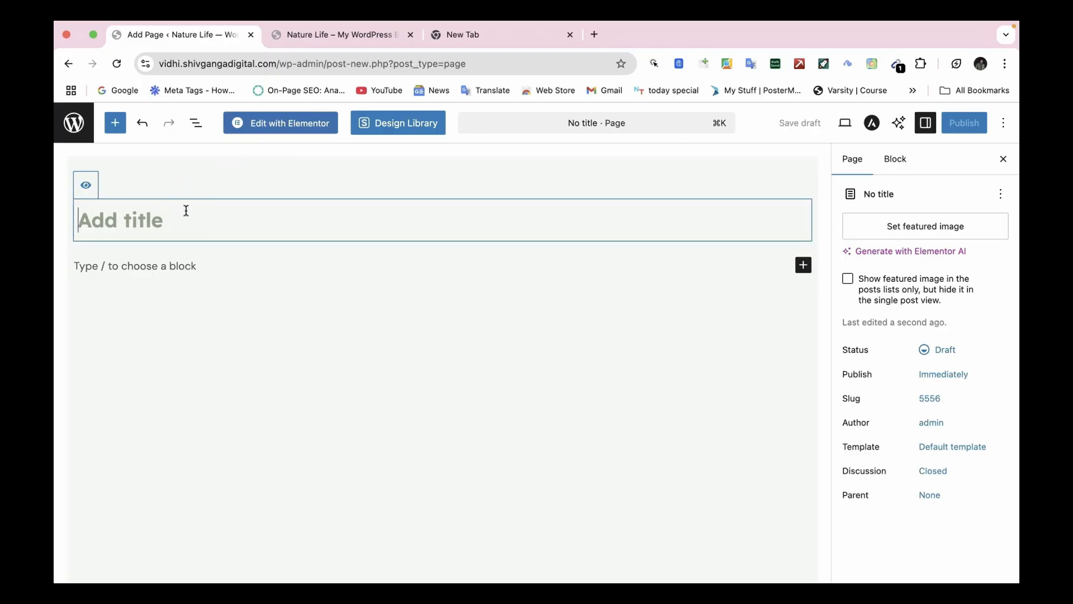
type("Serv")
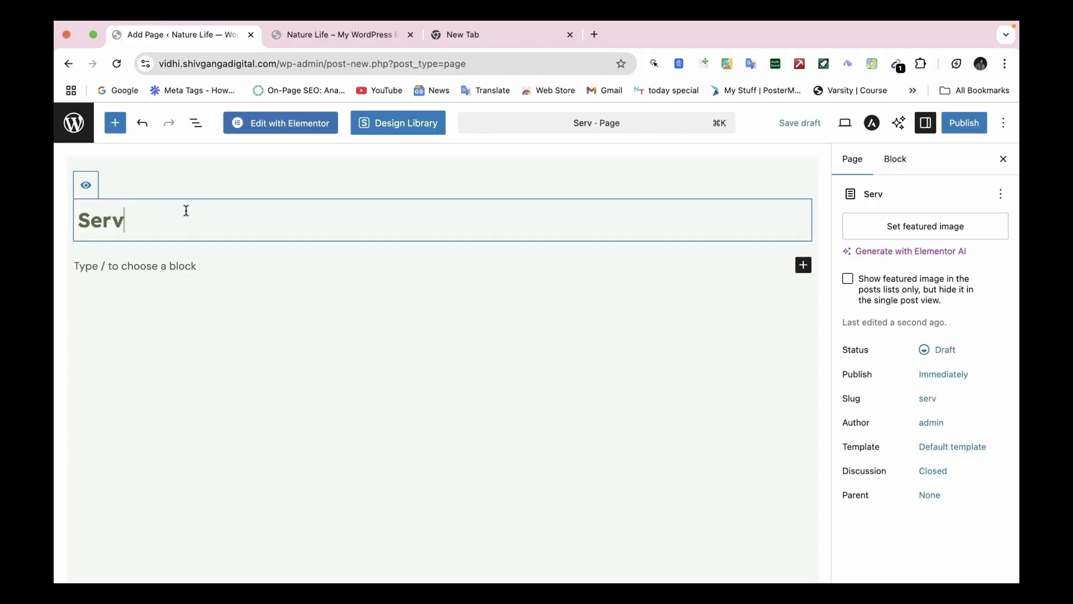
type("ice")
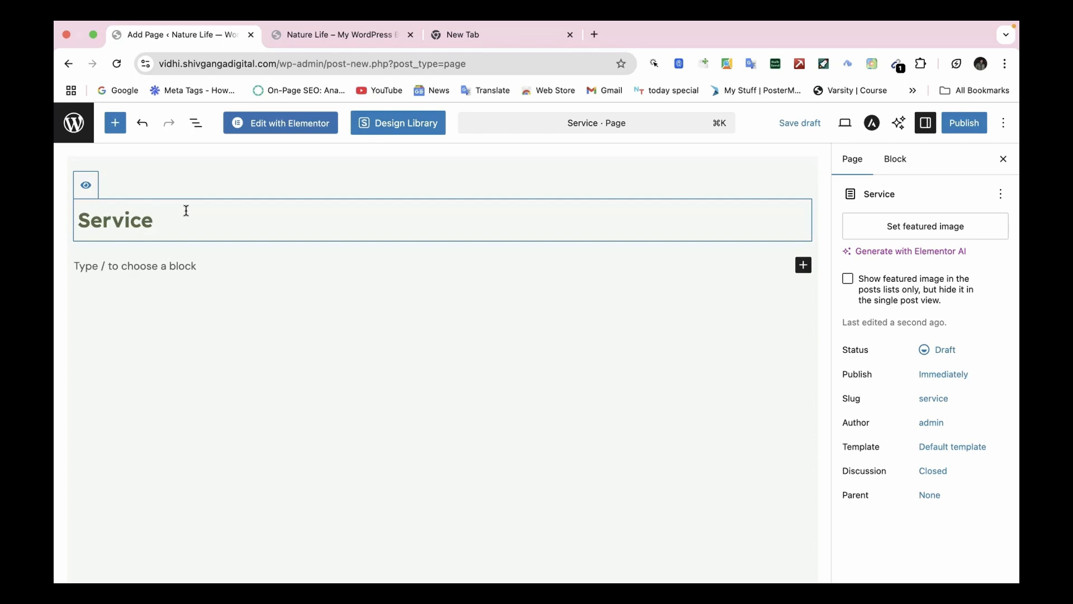
left_click(286, 125)
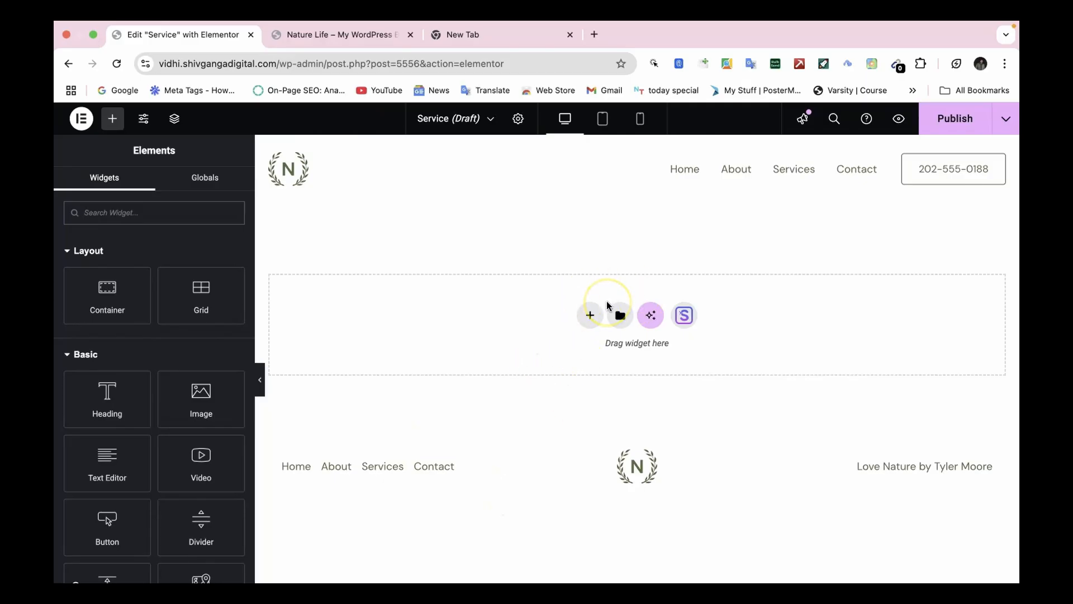
Add a Flexbox container to the empty page and nest a second container inside it
left_click(589, 315)
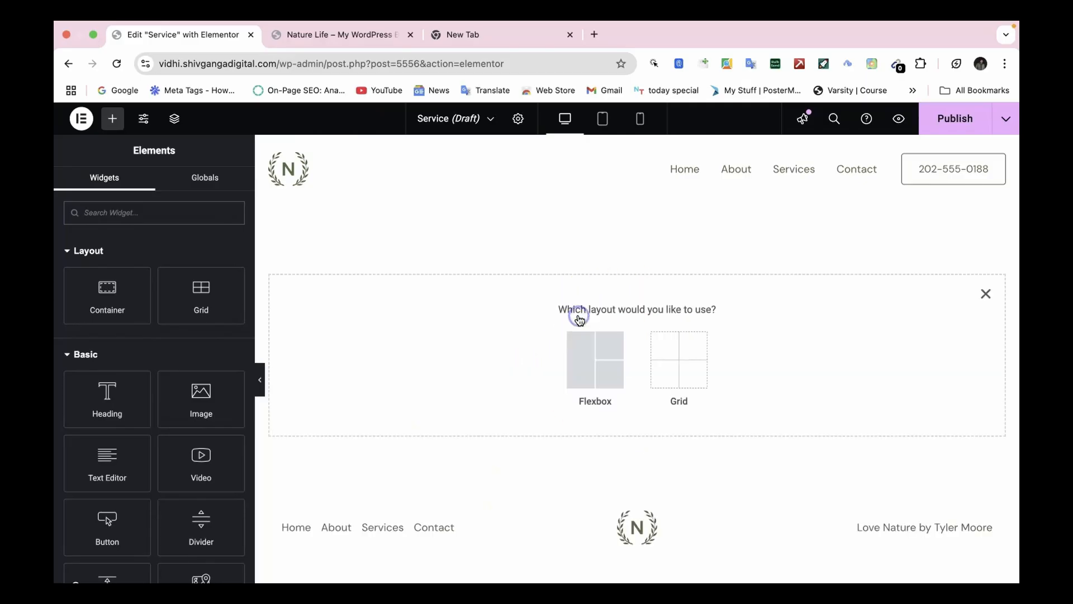
left_click(580, 367)
left_click(455, 361)
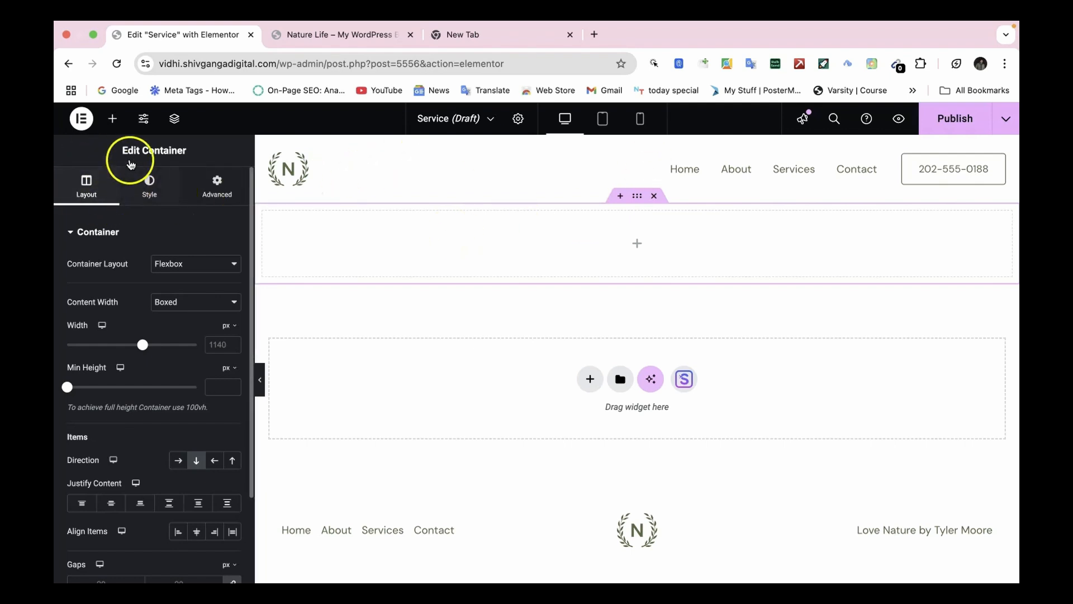
left_click(113, 119)
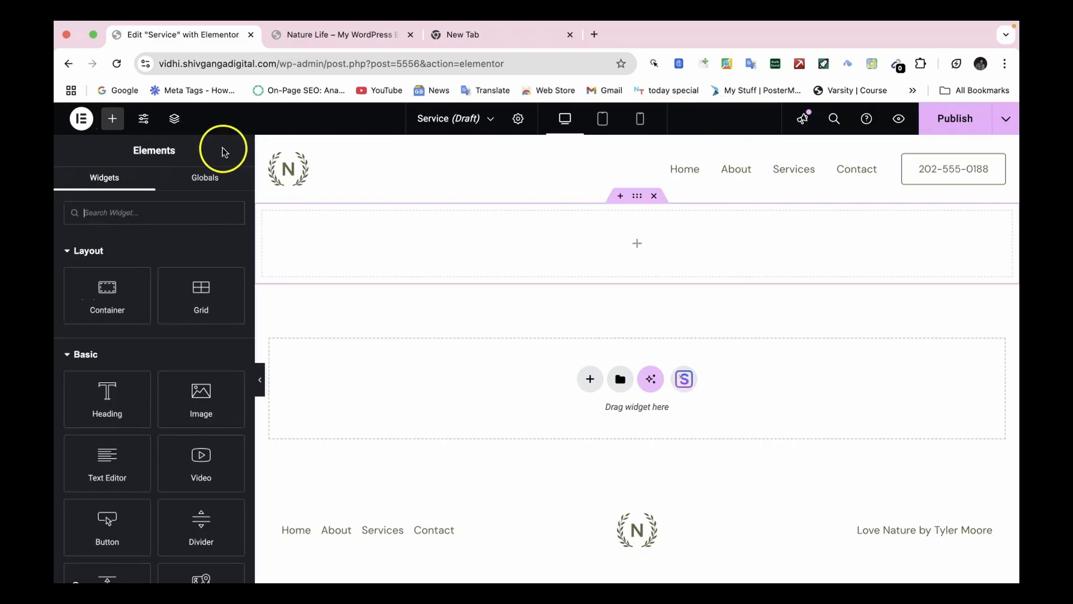
left_click_drag(107, 291, 646, 227)
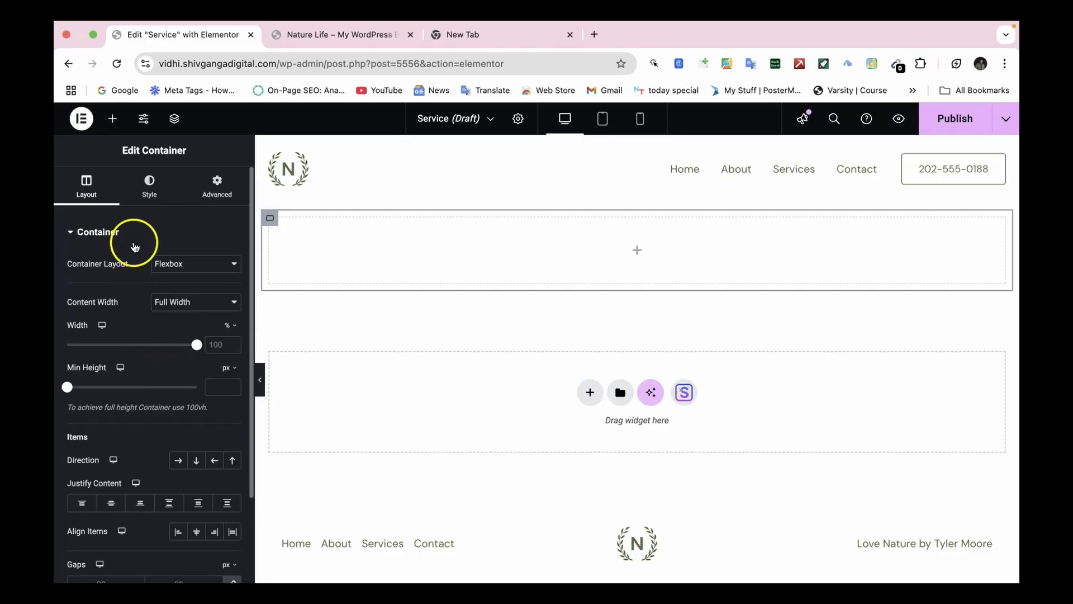
Give the inner container a Classic background using the image services-hero.jpg from the media library
left_click(149, 189)
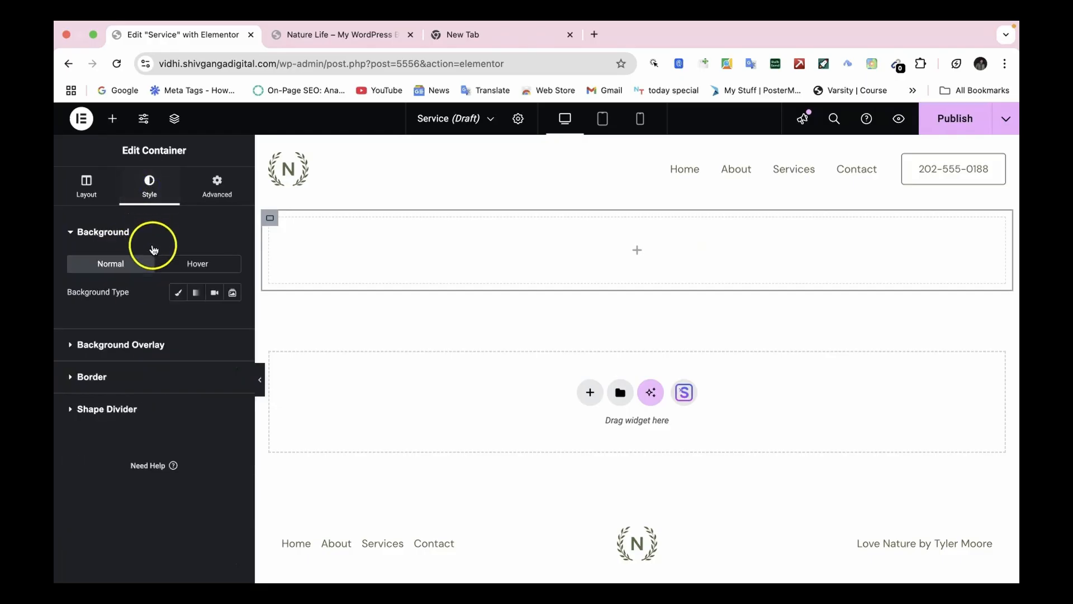
left_click(178, 296)
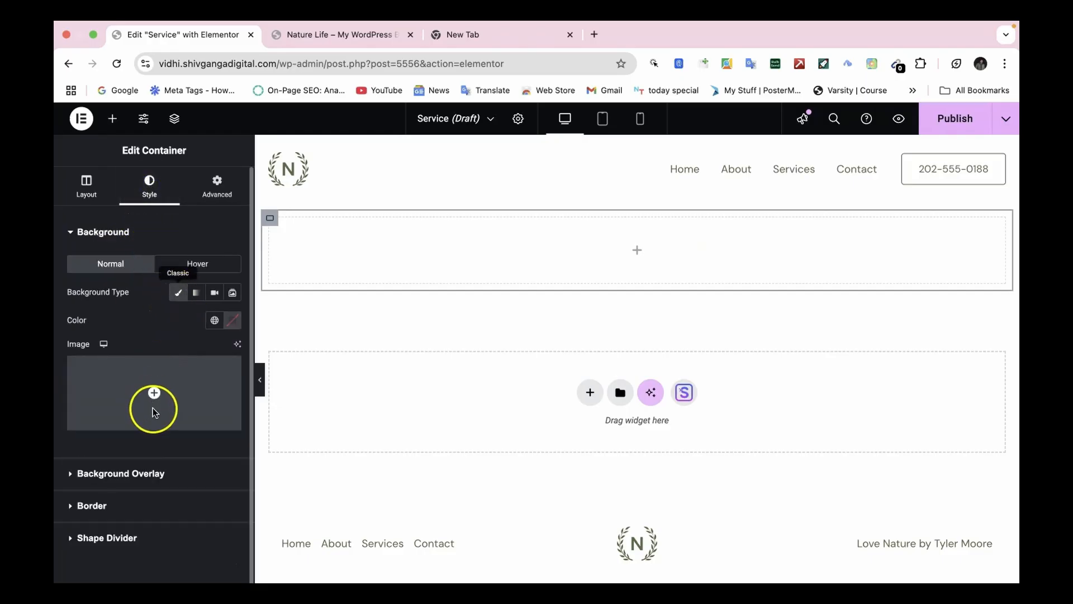
left_click(155, 392)
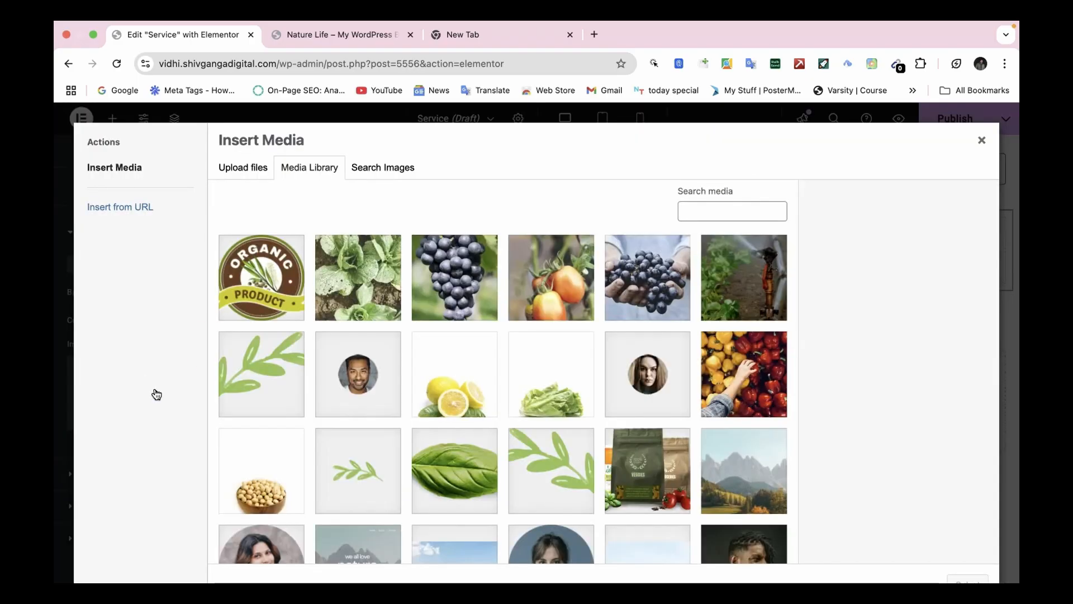
scroll(350, 330, "down", 5)
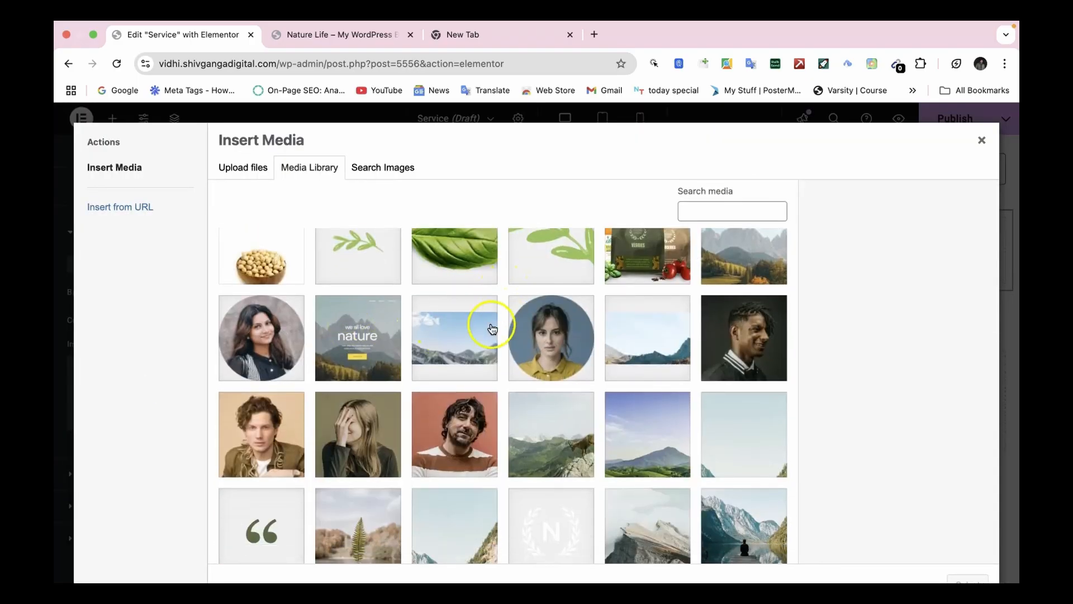
left_click(472, 366)
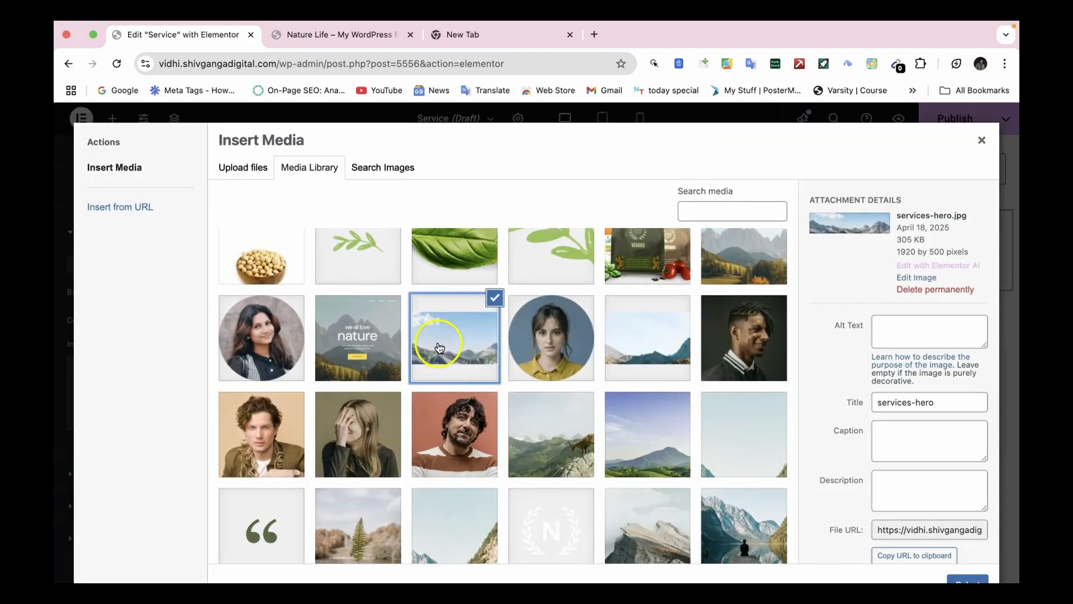
left_click(976, 580)
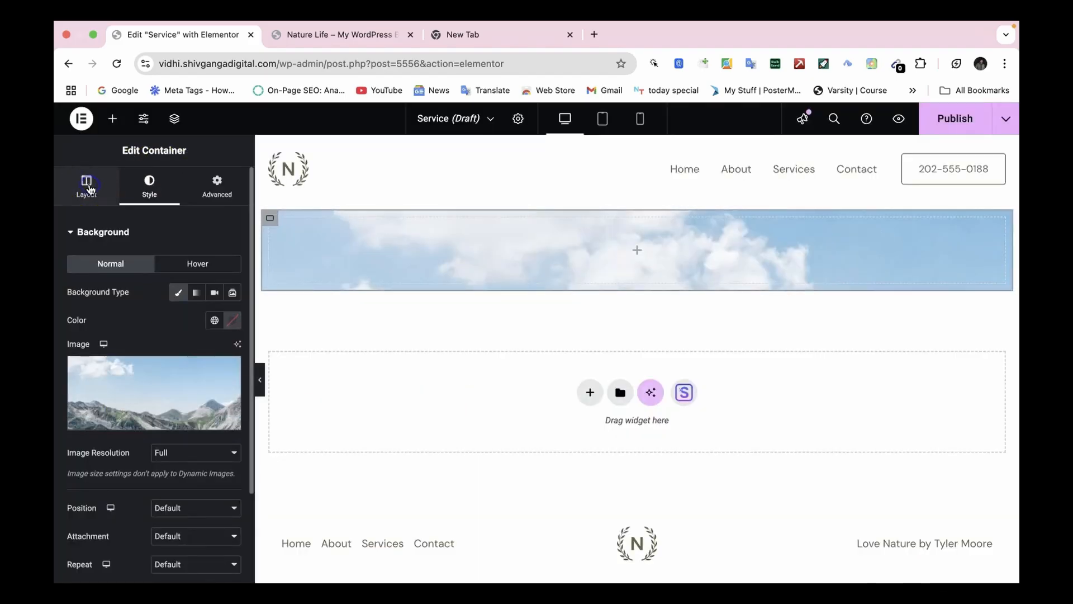
left_click(87, 187)
Add a heading inside the image container with the text "Services" and the HTML tag H1
left_click(114, 119)
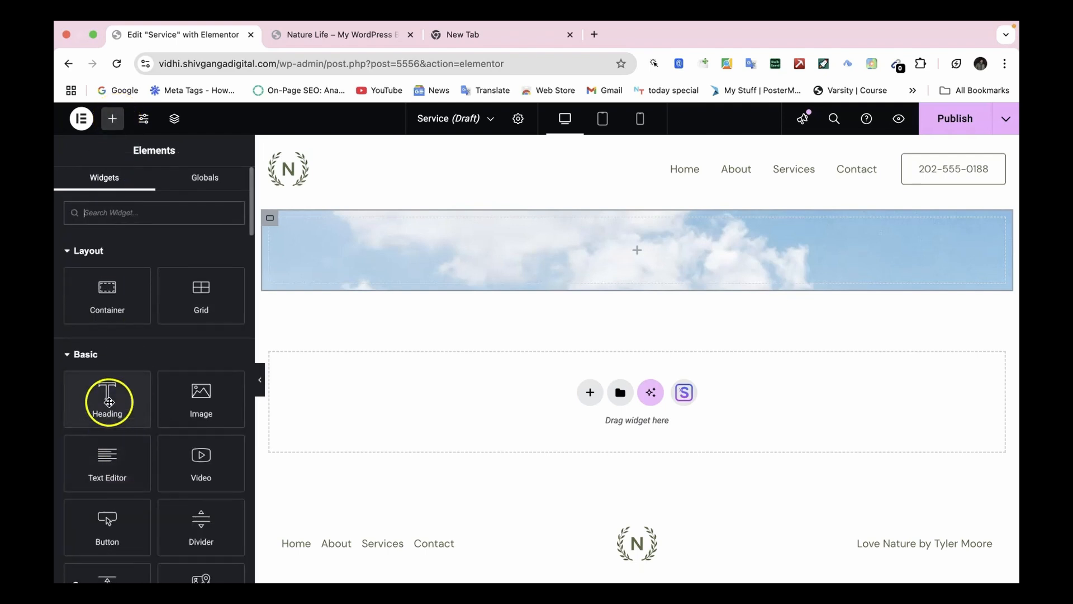
left_click_drag(109, 417, 649, 247)
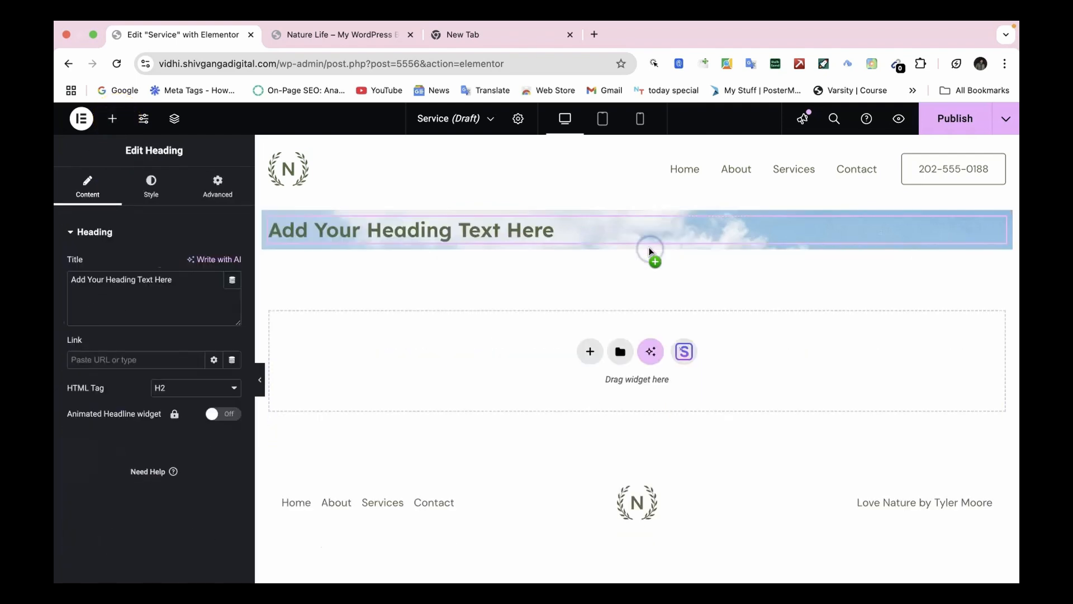
triple_click(98, 290)
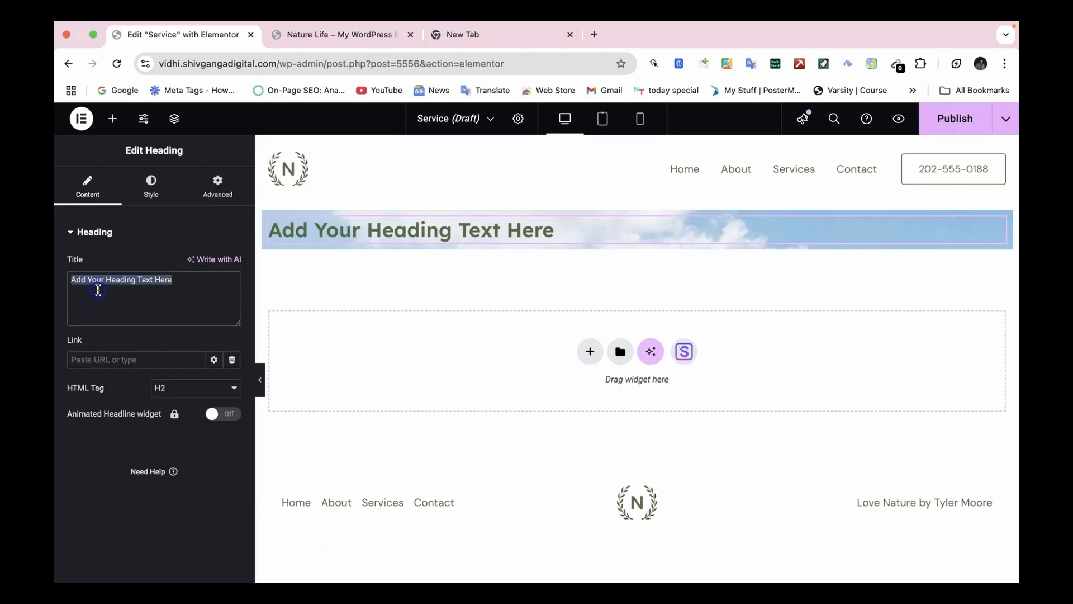
type("A")
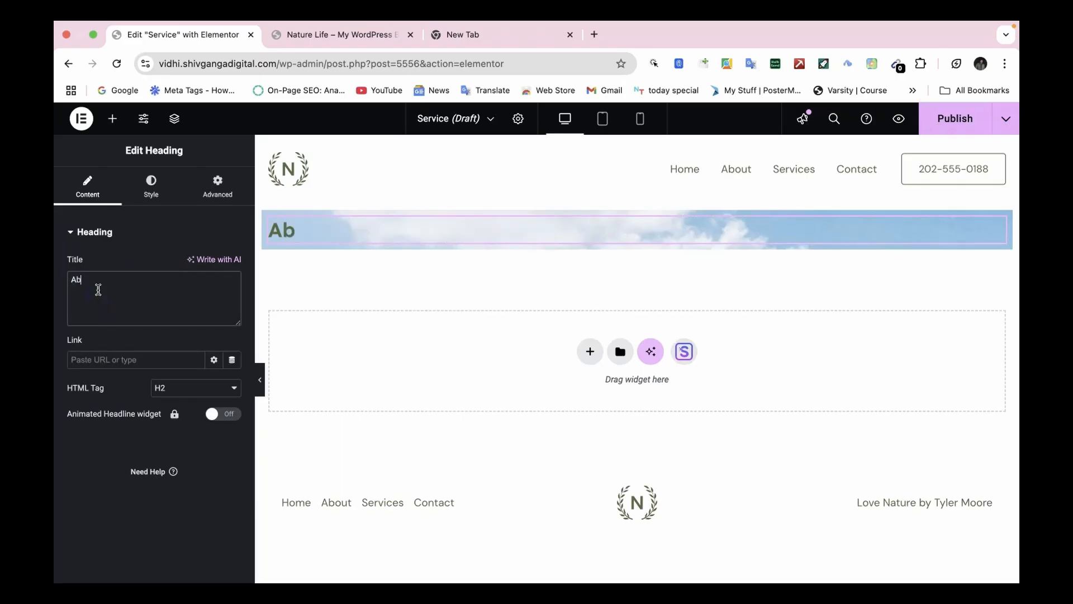
key("BackSpace")
type("Services")
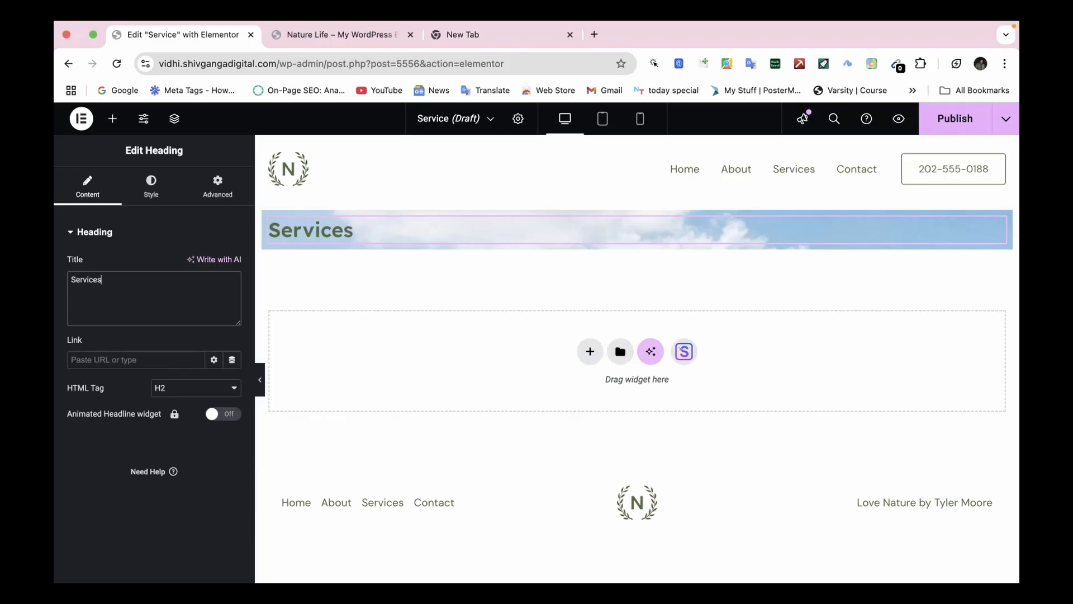
left_click(174, 385)
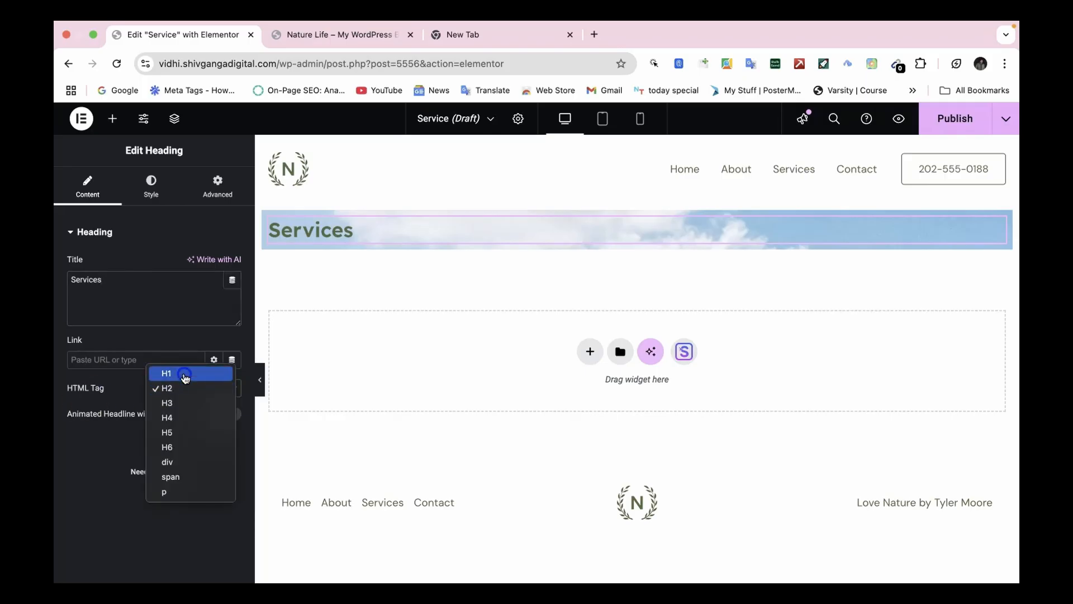
left_click(185, 374)
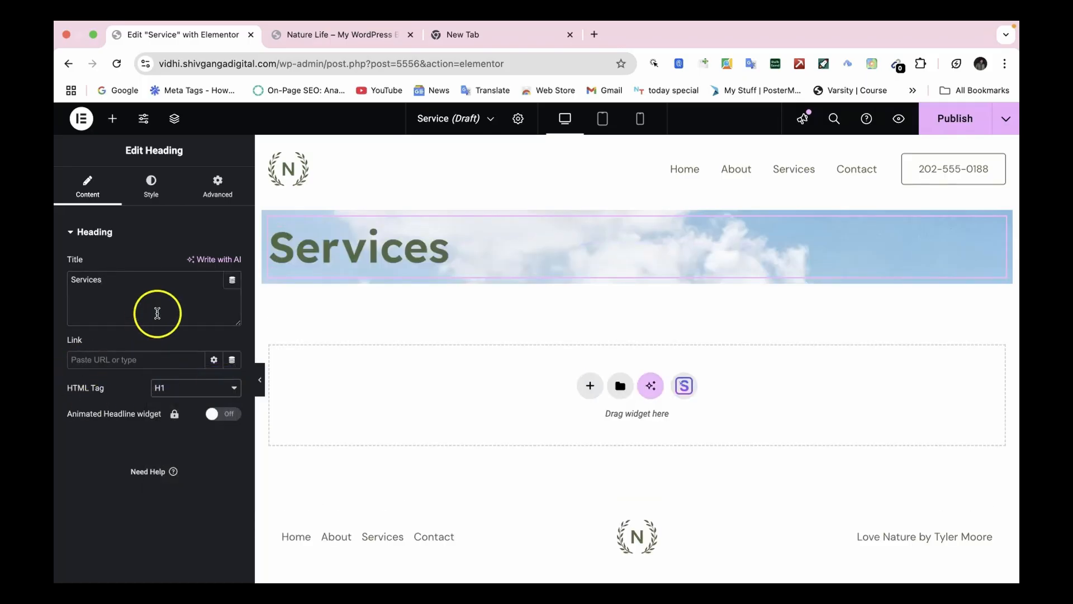
Set the Services heading's font size to 41 px and center its alignment
left_click(149, 199)
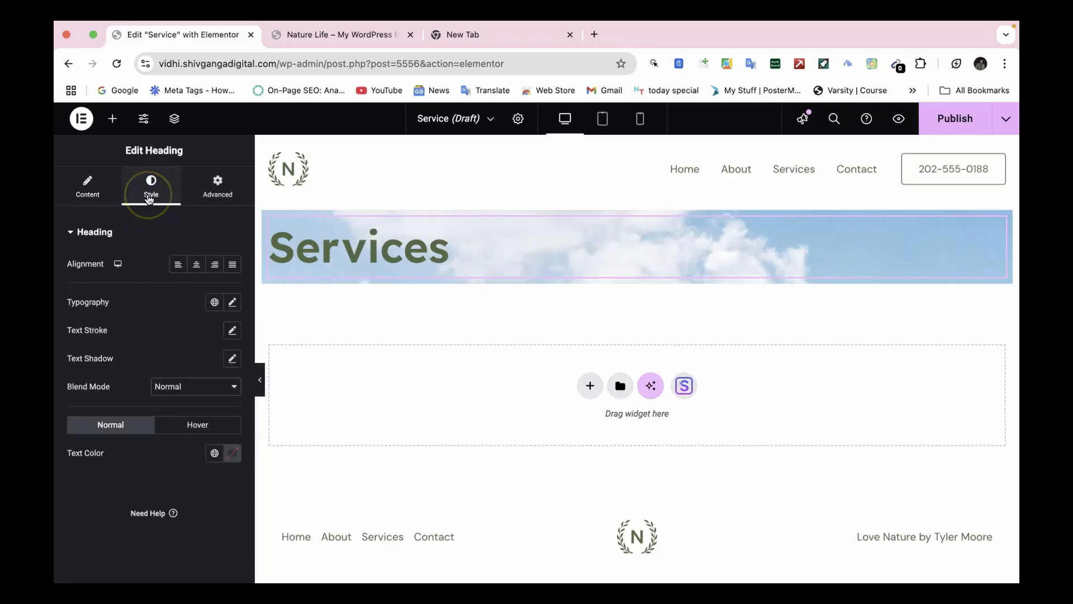
left_click(232, 302)
left_click(78, 408)
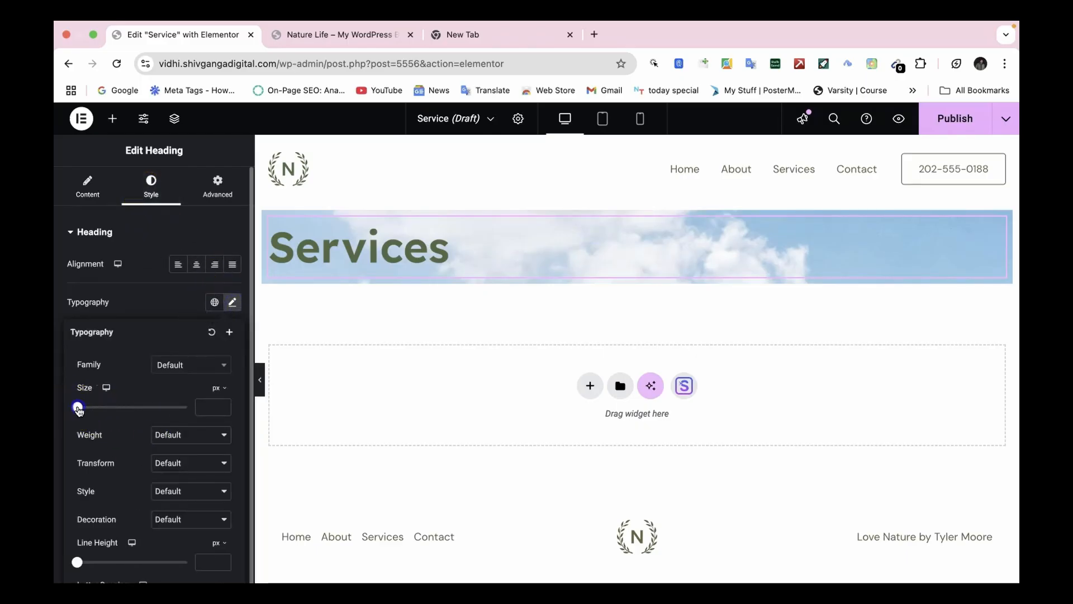
mouse_move(89, 411)
left_mouse_down()
mouse_move(112, 411)
mouse_move(99, 407)
left_mouse_up()
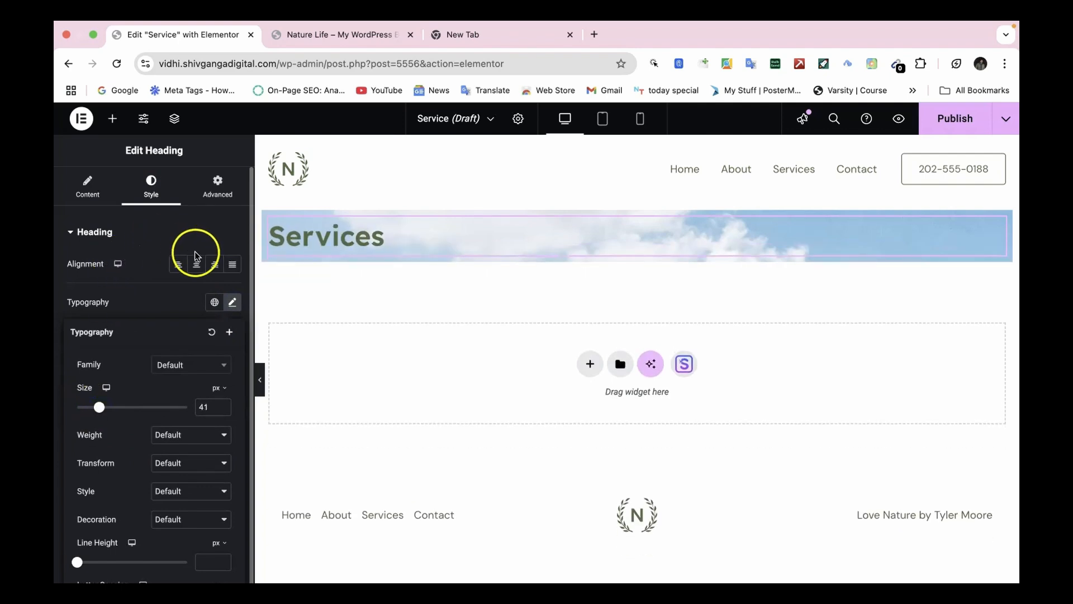
left_click(198, 265)
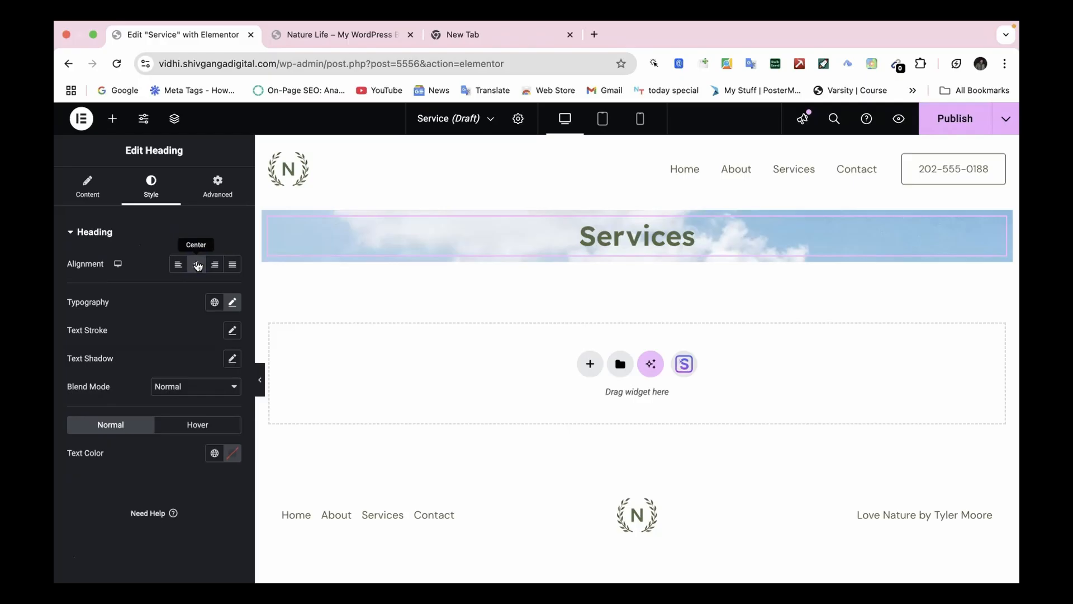
Add a Divider widget under the Services heading, with its width set to 9% and its alignment centered
left_click(113, 119)
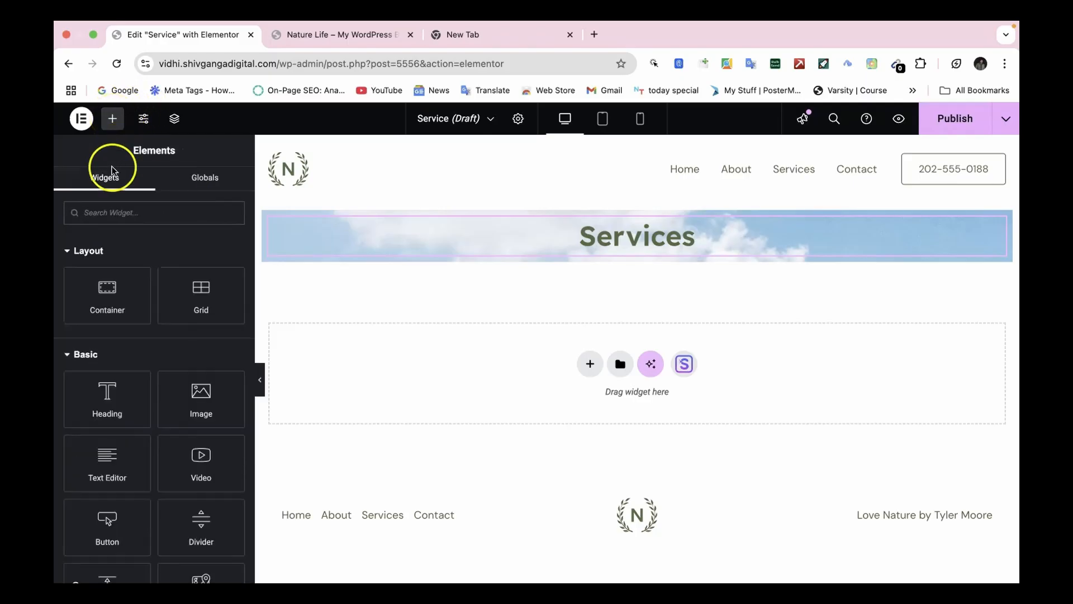
scroll(158, 487, "down", 1)
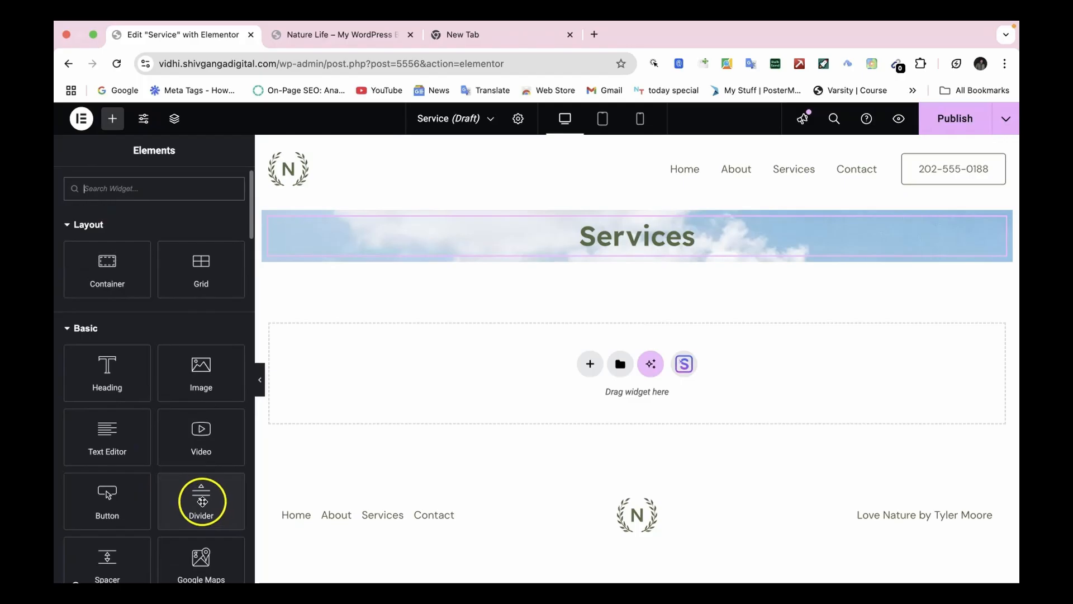
left_click_drag(191, 501, 651, 242)
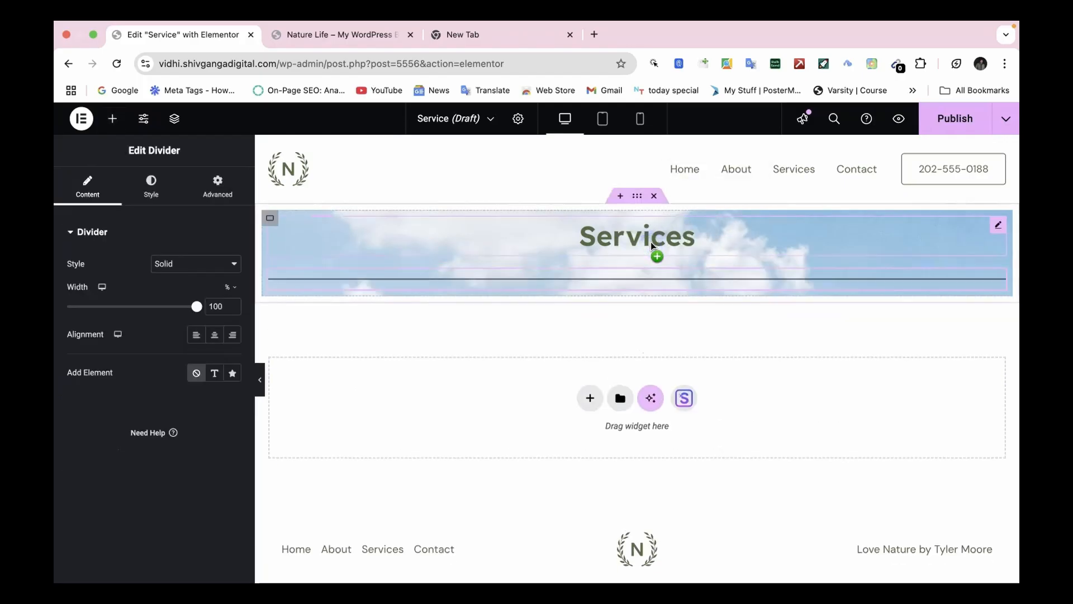
left_click(76, 307)
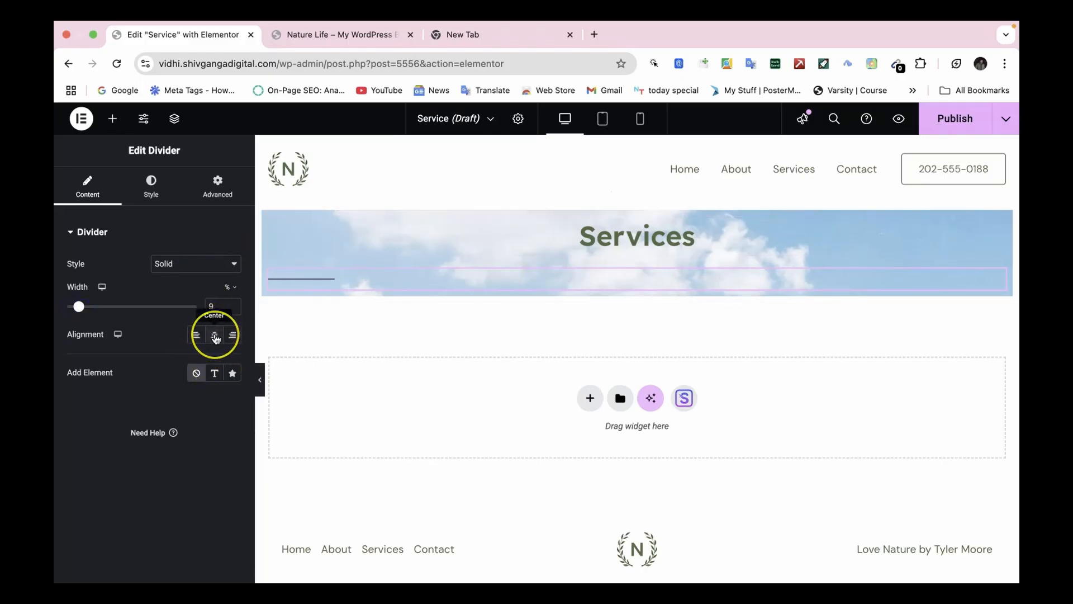
left_click(215, 337)
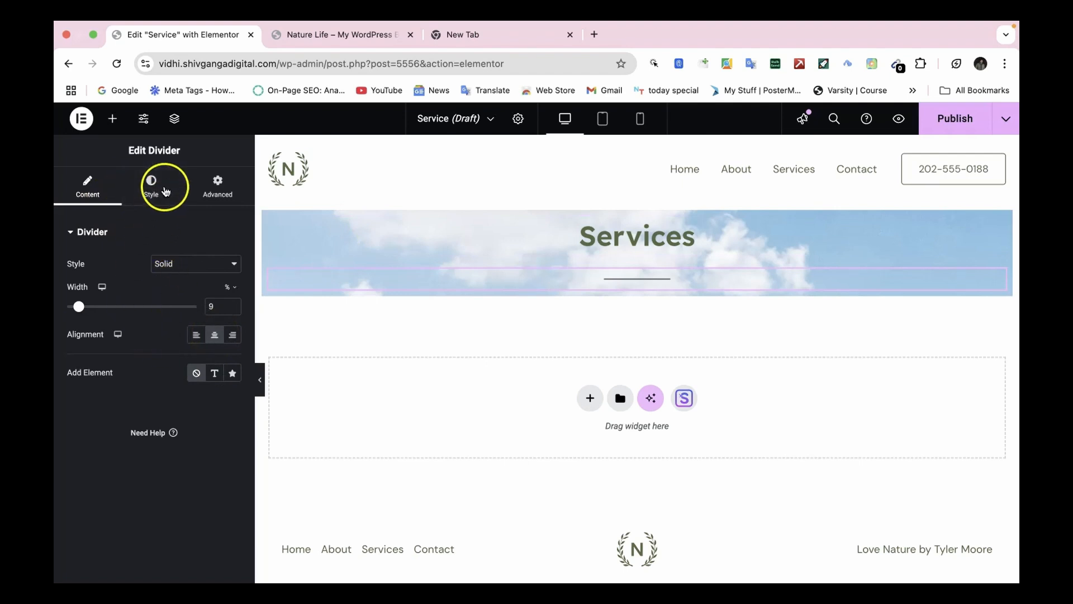
Set the divider's weight to 2 px and its gap to 2
left_click(165, 190)
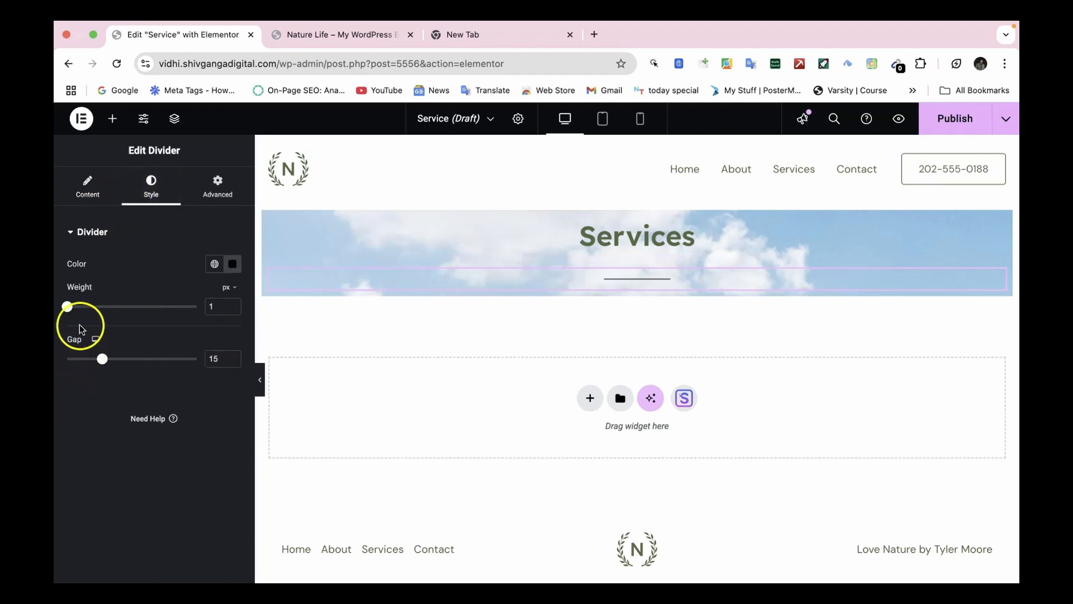
left_click(234, 305)
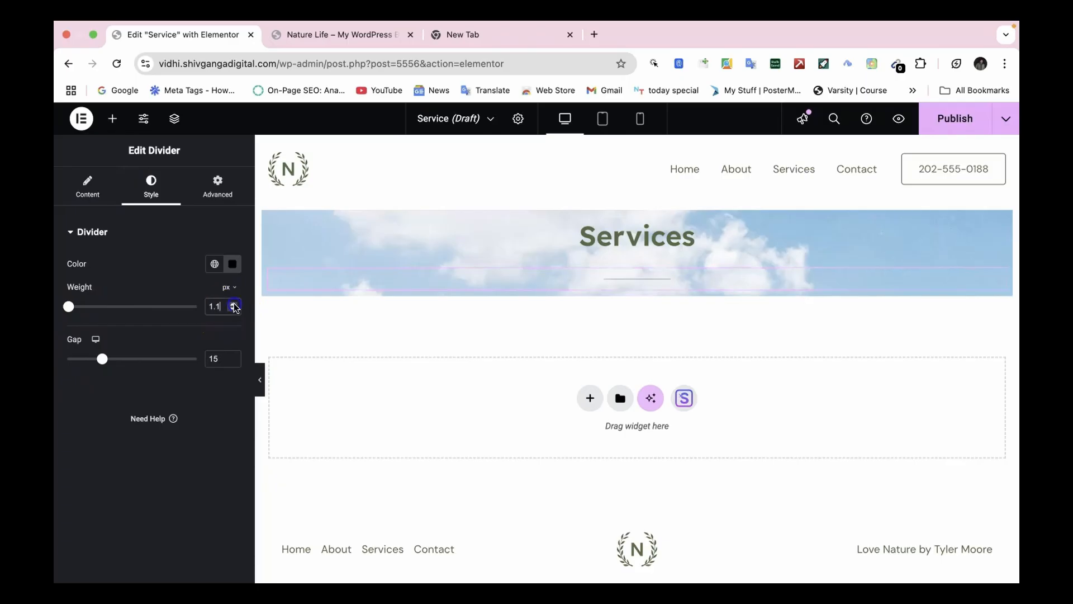
left_click(233, 305)
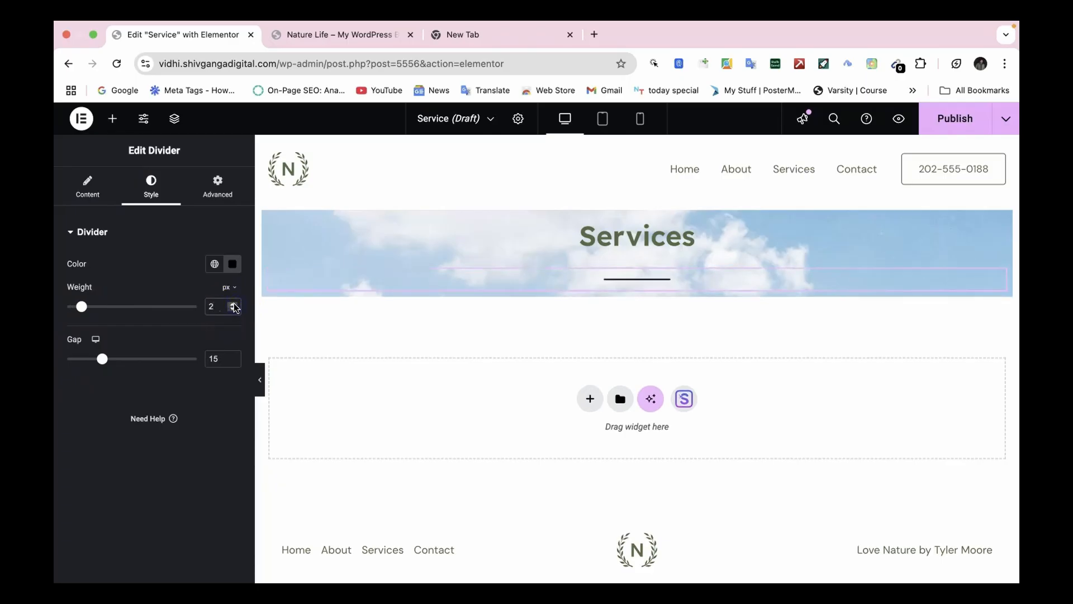
left_click(103, 359)
left_click_drag(90, 363, 67, 359)
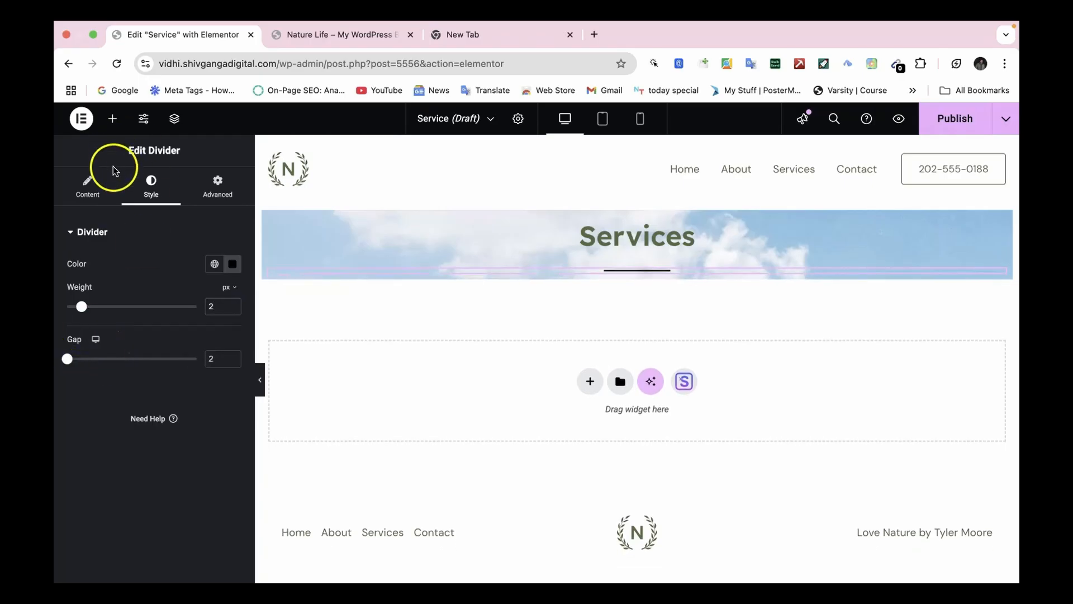
left_click(96, 184)
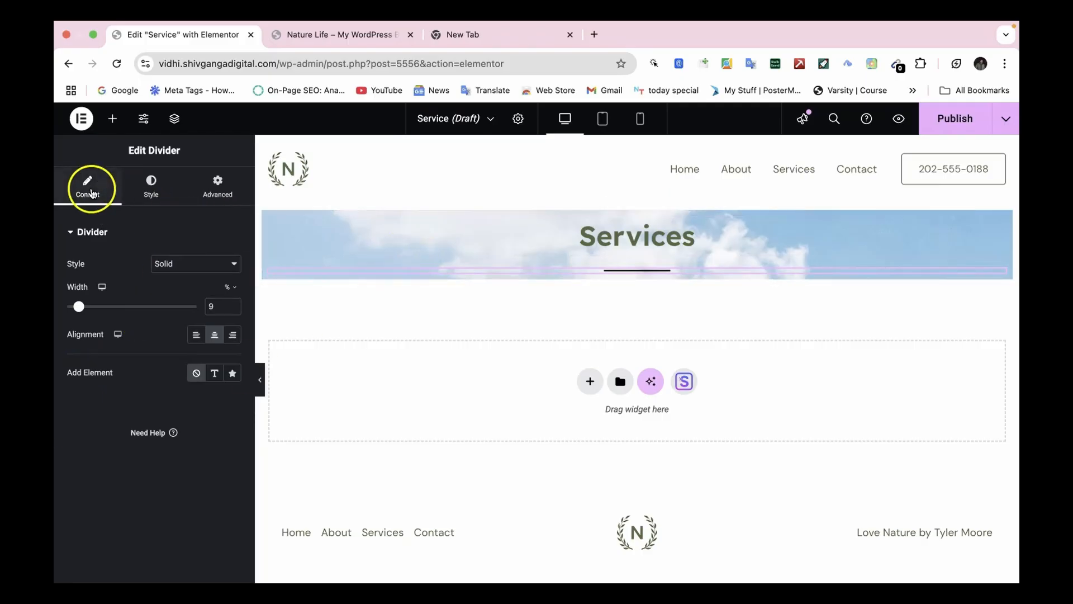
Add a Text Editor widget inside the hero image container and place it below the divider
left_click(114, 122)
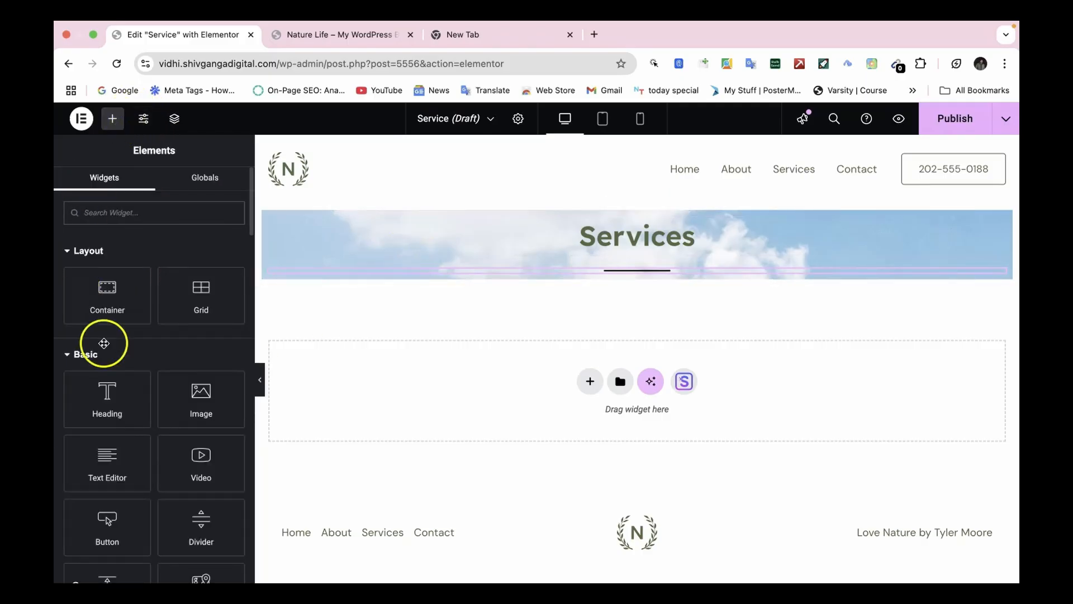
left_click_drag(94, 475, 643, 275)
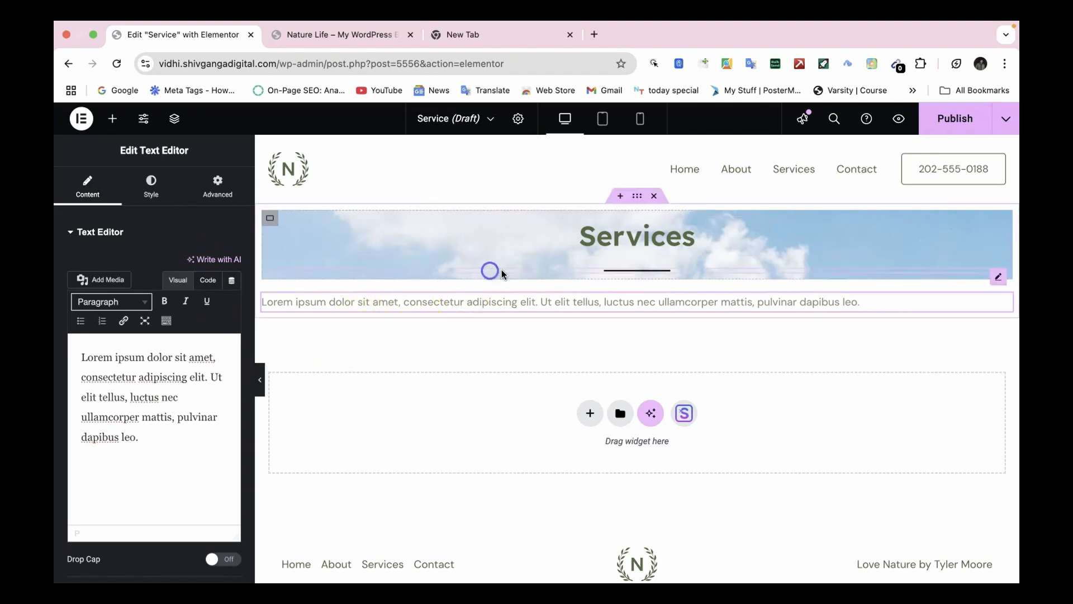
left_click_drag(831, 300, 624, 253)
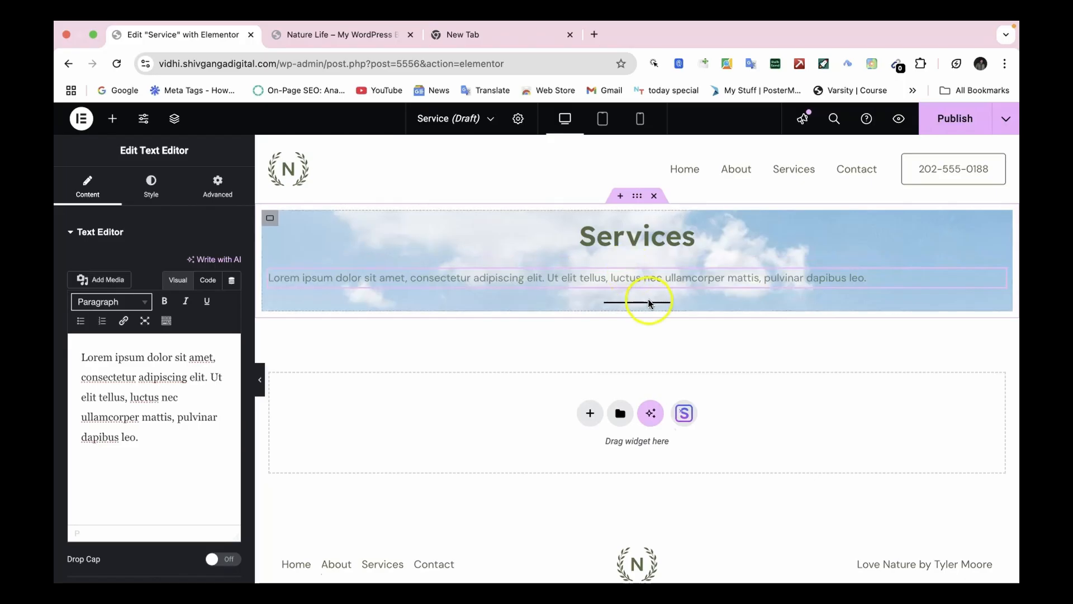
left_click(648, 300)
left_click_drag(665, 255, 665, 253)
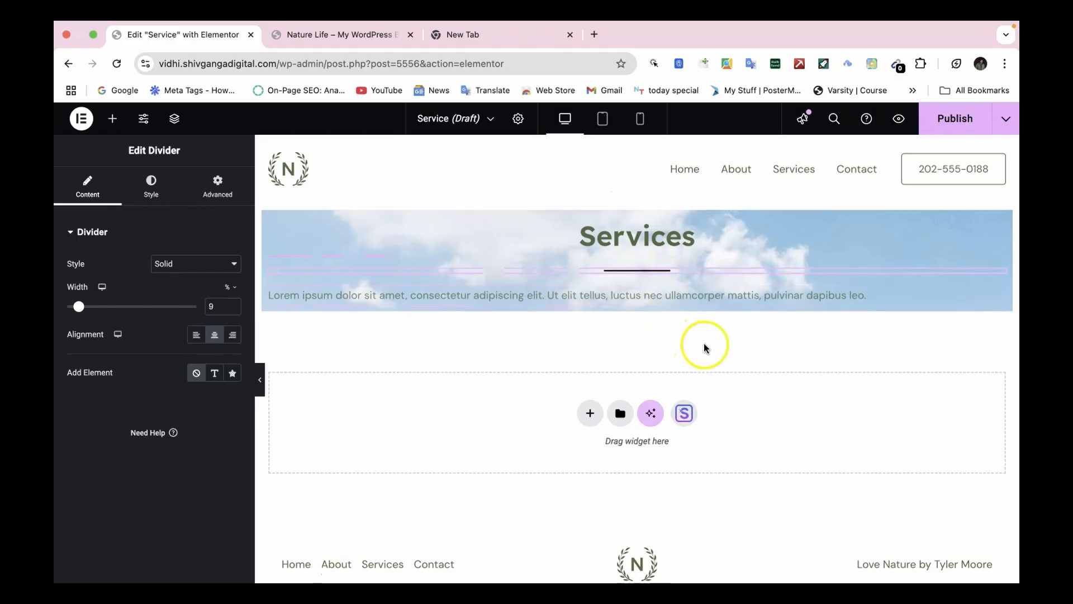
Replace the placeholder paragraph below the divider with the text "Call for more services"
left_click(633, 296)
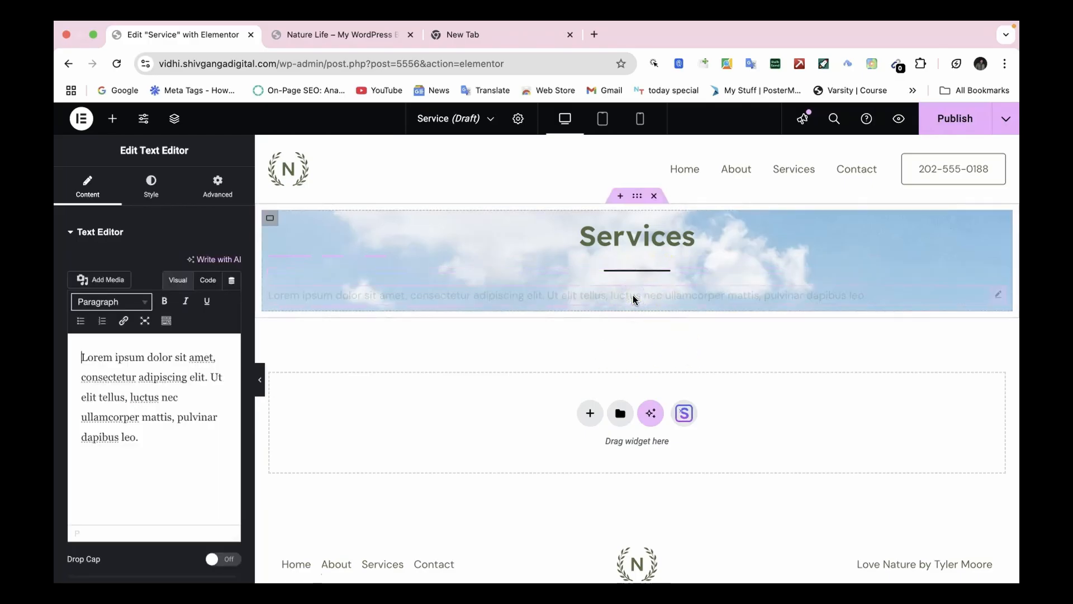
triple_click(123, 419)
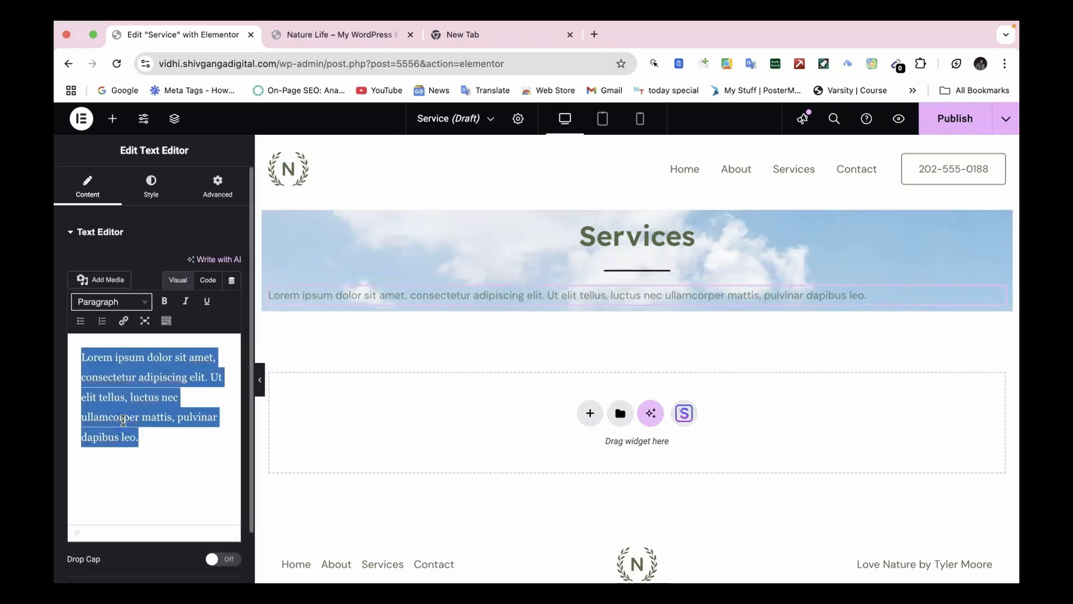
key("BackSpace")
type("Bu")
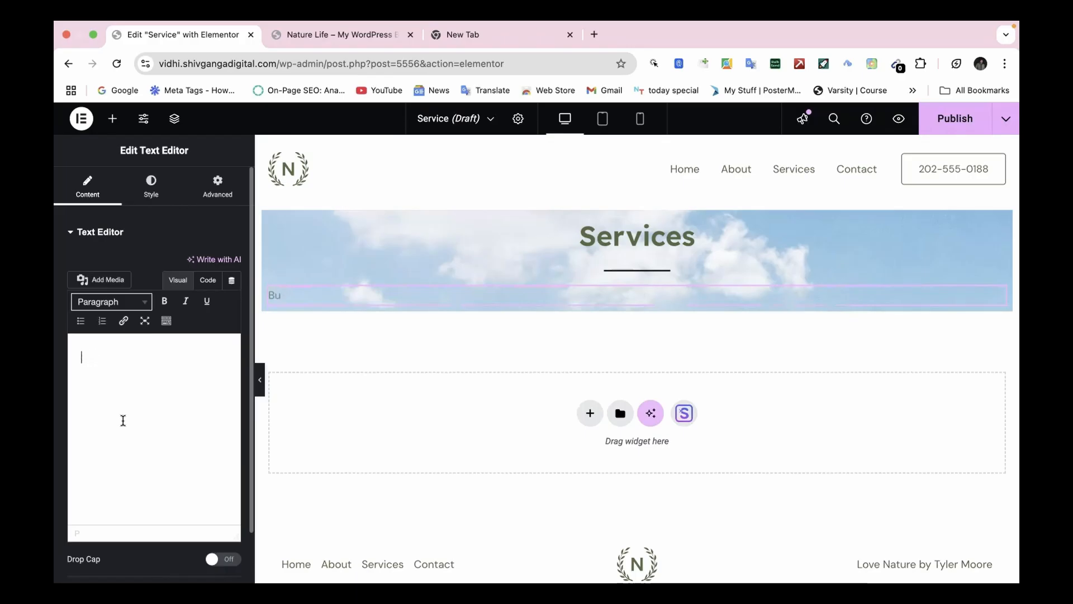
type("Co")
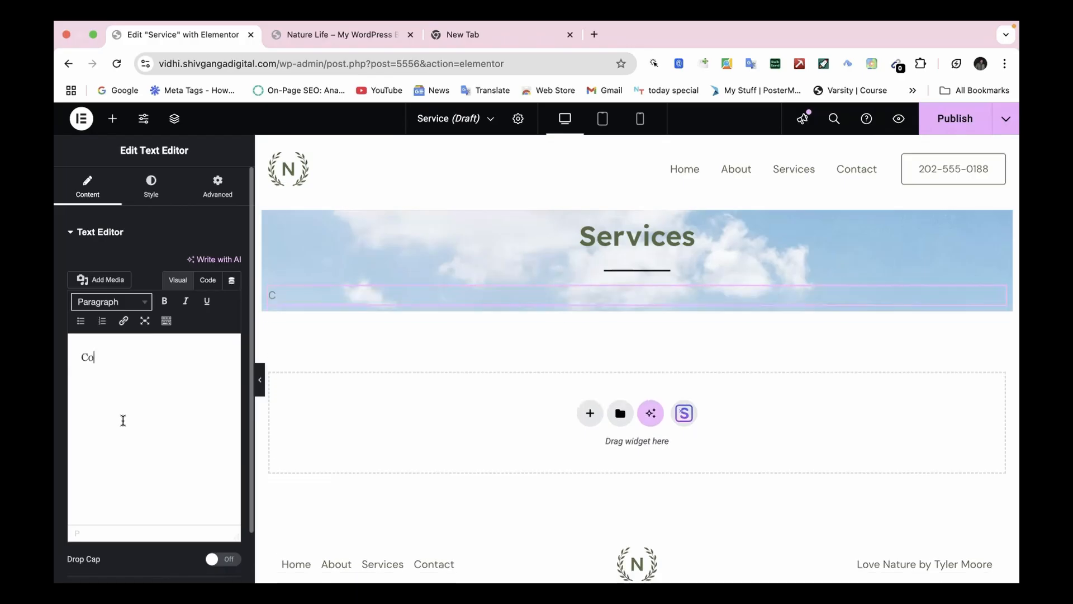
type("u")
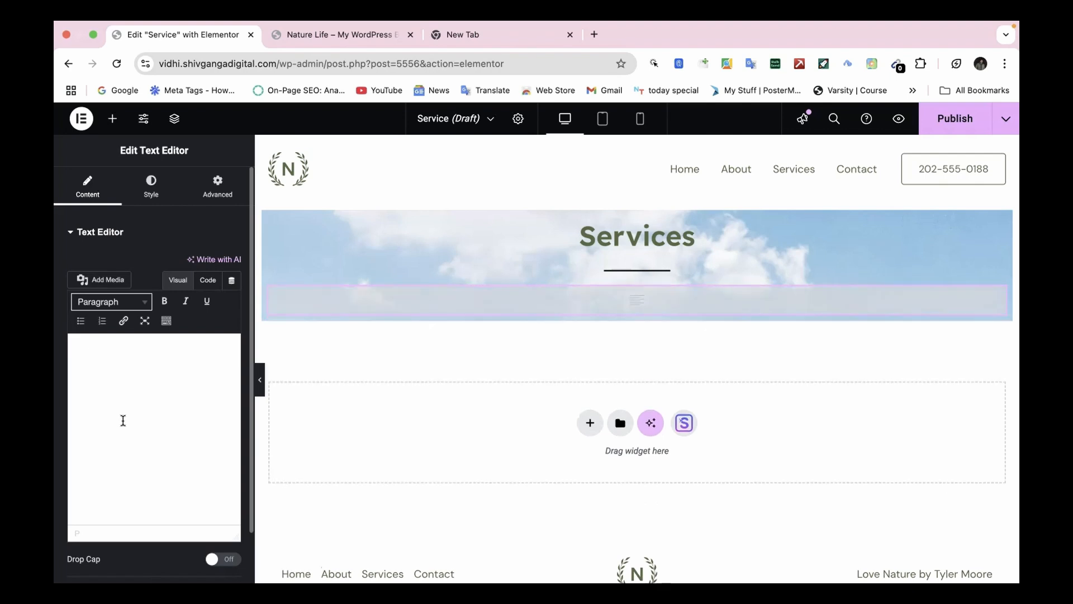
type("C")
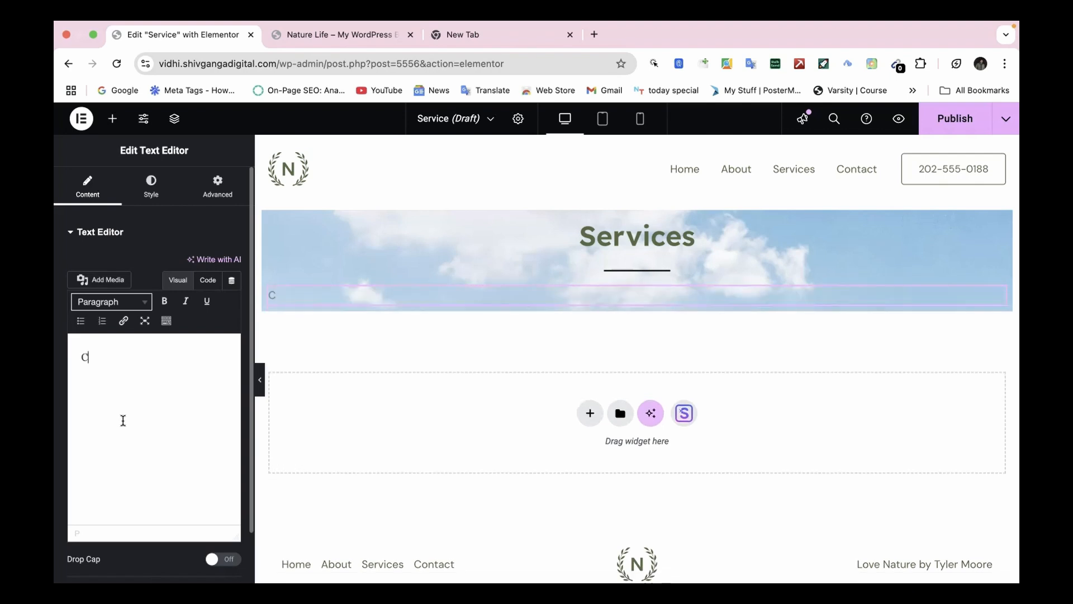
type("all for more services")
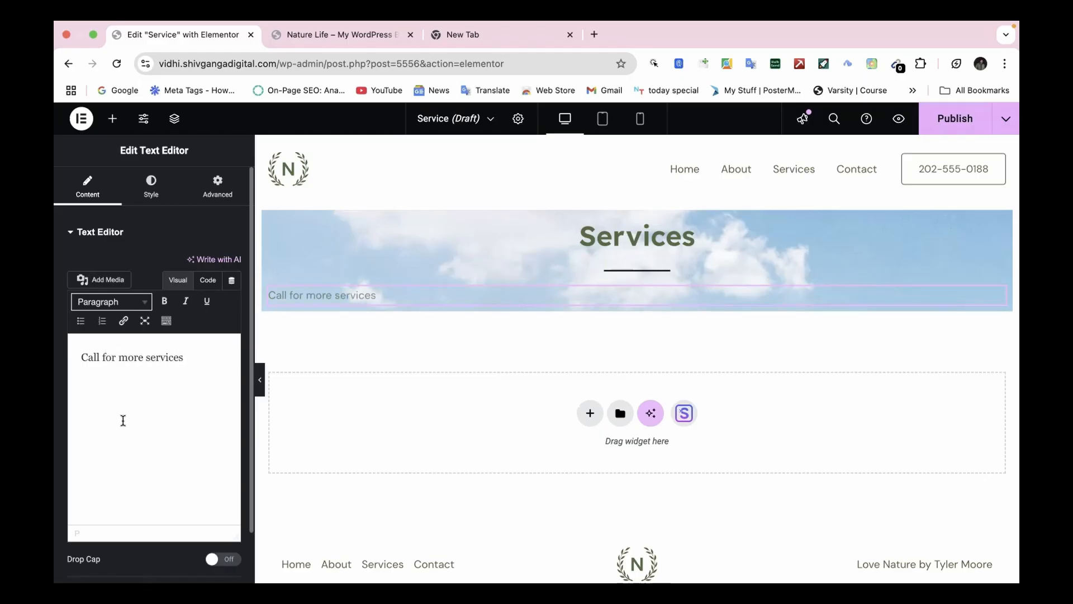
left_click(172, 428)
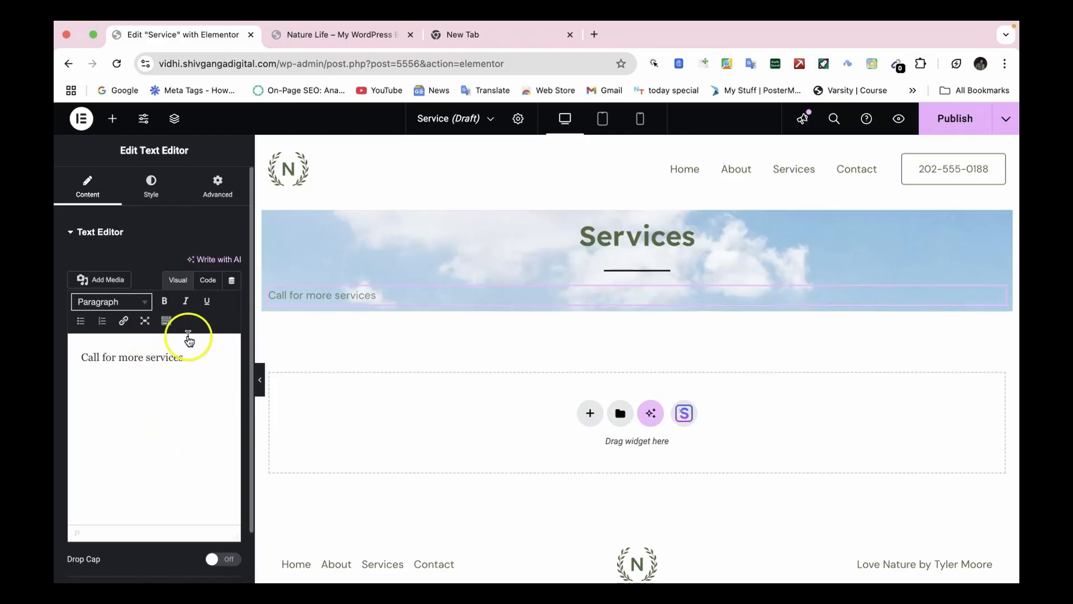
Center the "Call for more services" text and set its text color to black, #000000
left_click(143, 199)
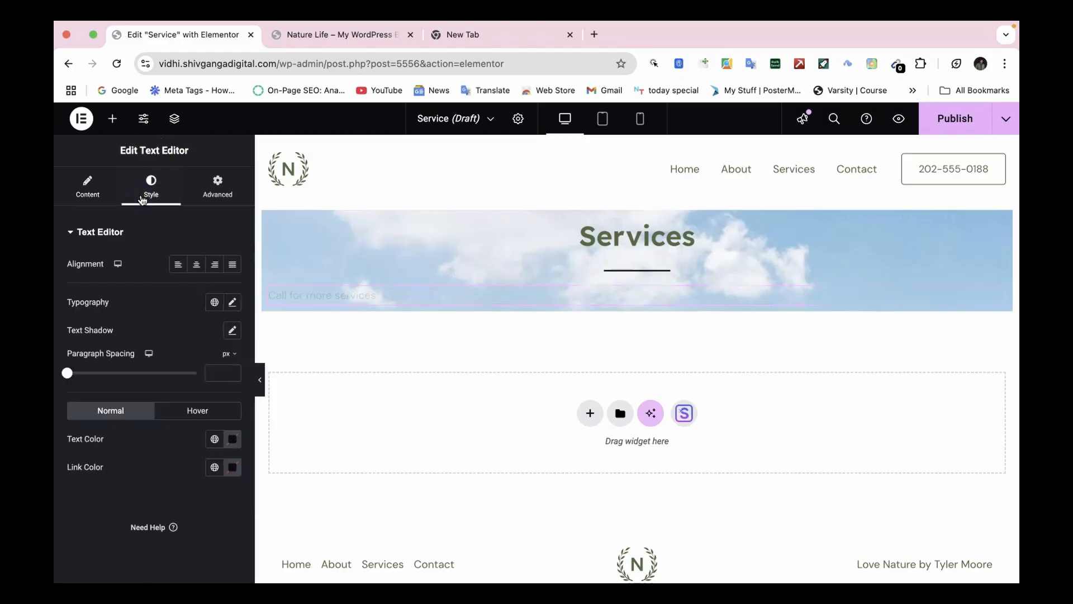
left_click(197, 265)
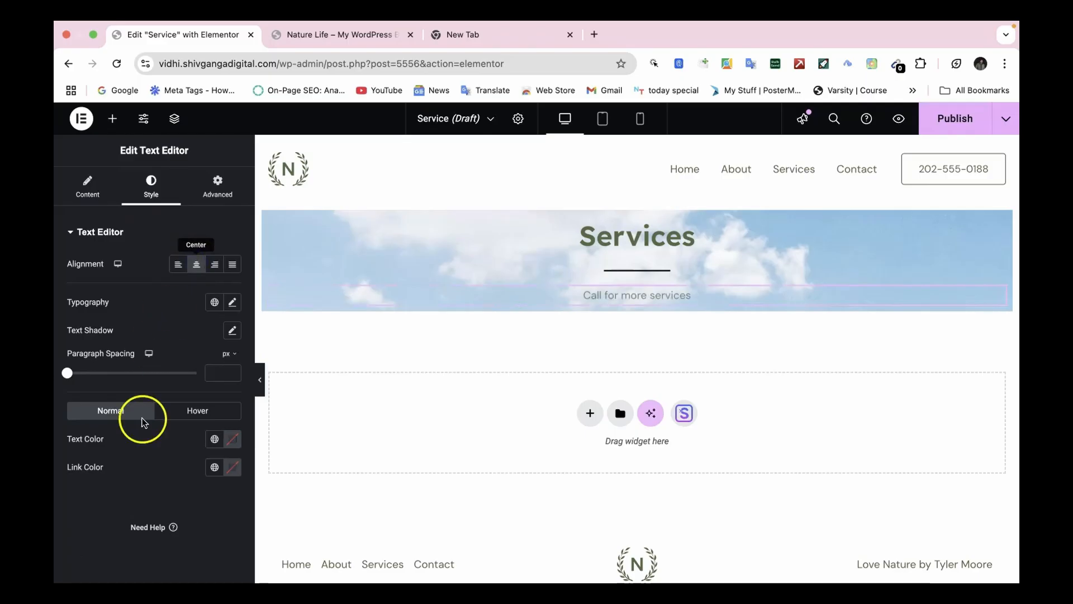
left_click(229, 439)
left_click_drag(227, 357, 270, 383)
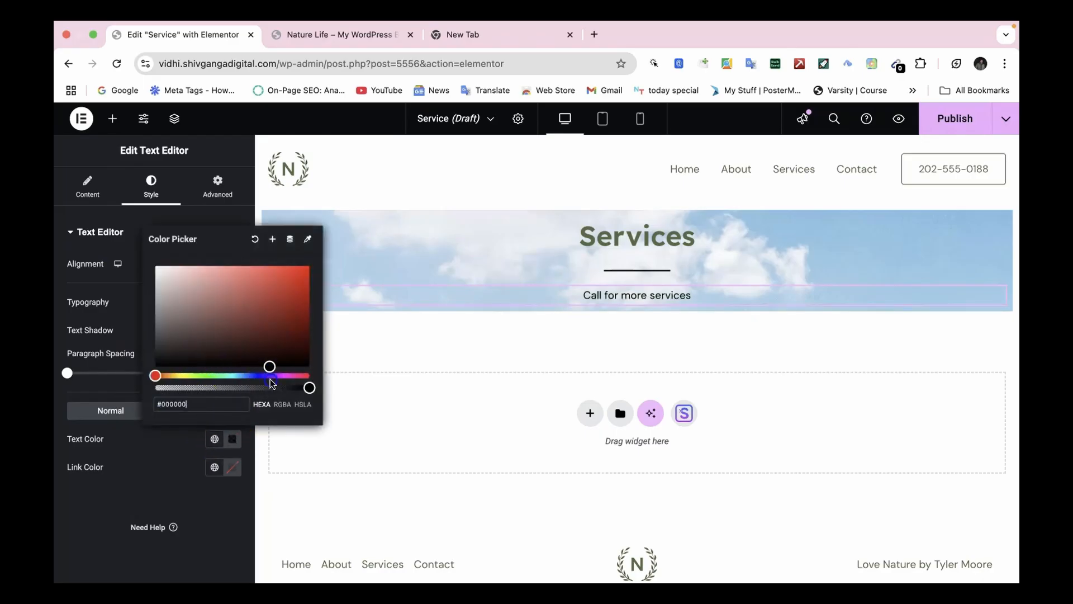
left_click(129, 526)
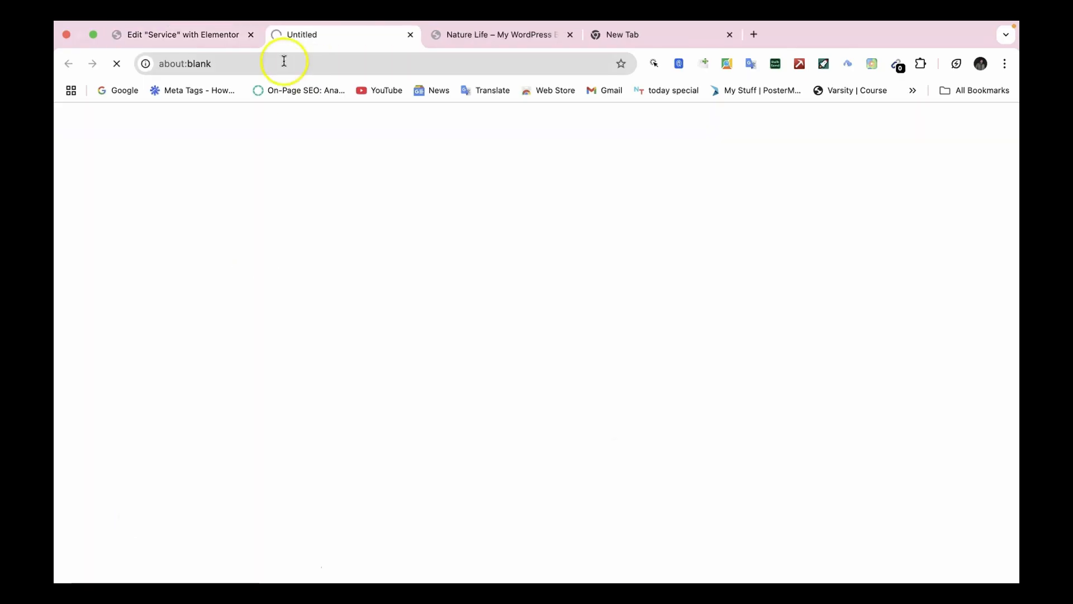
left_click(410, 35)
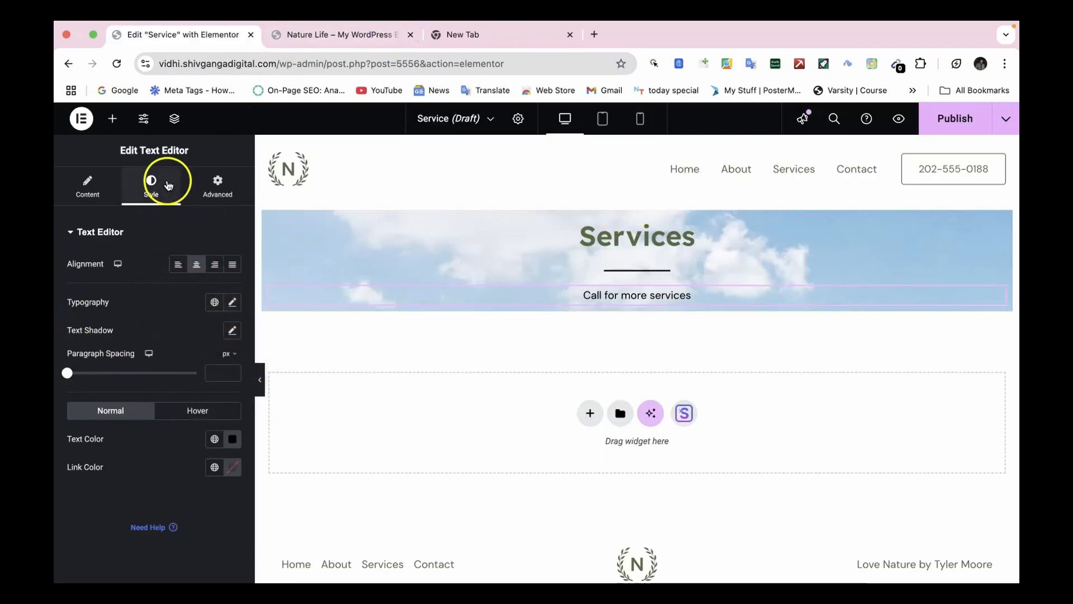
Set the font size of the "Call for more services" text to 21 px
left_click(168, 184)
left_click(232, 302)
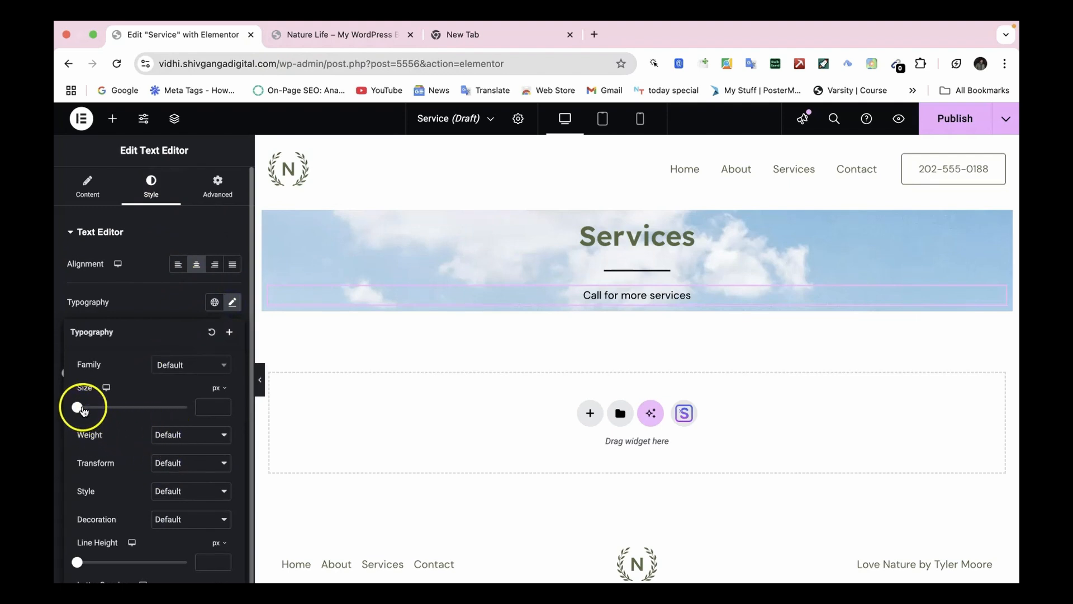
left_click_drag(83, 410, 97, 409)
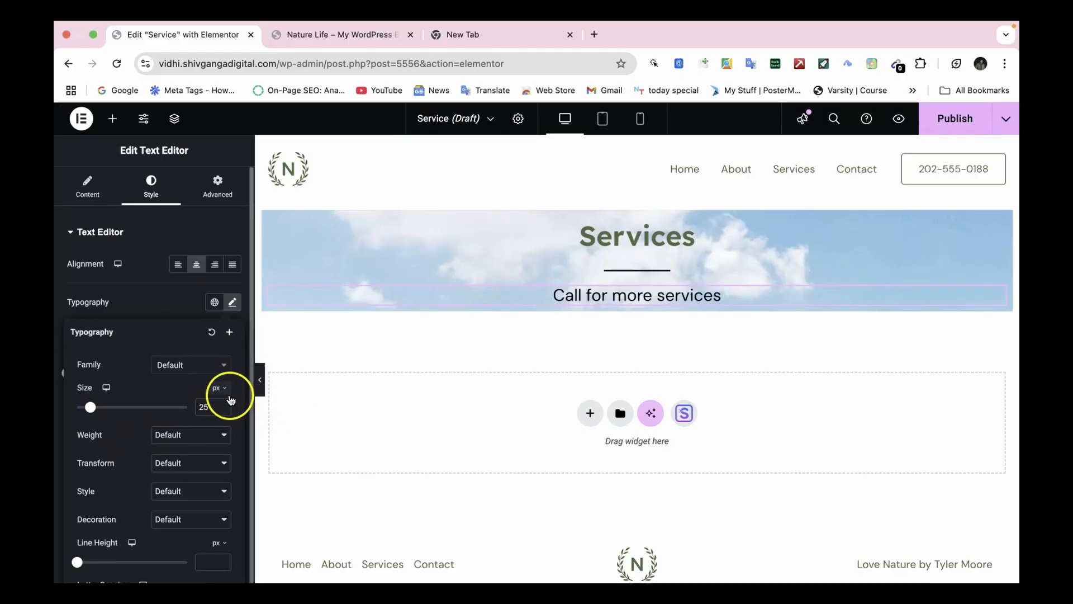
left_click(224, 412)
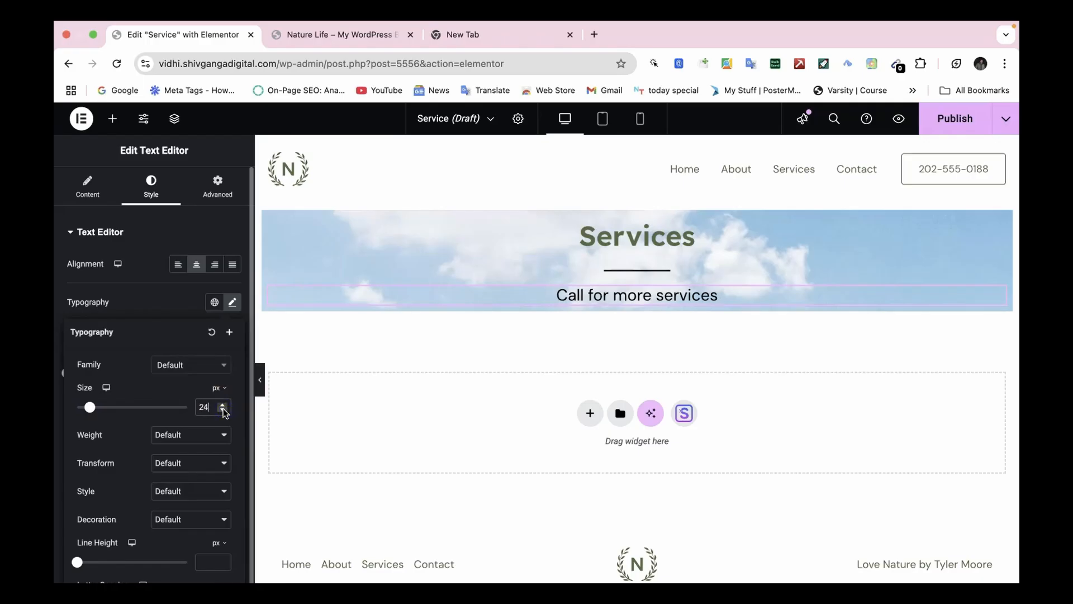
left_click(224, 412)
double_click(224, 412)
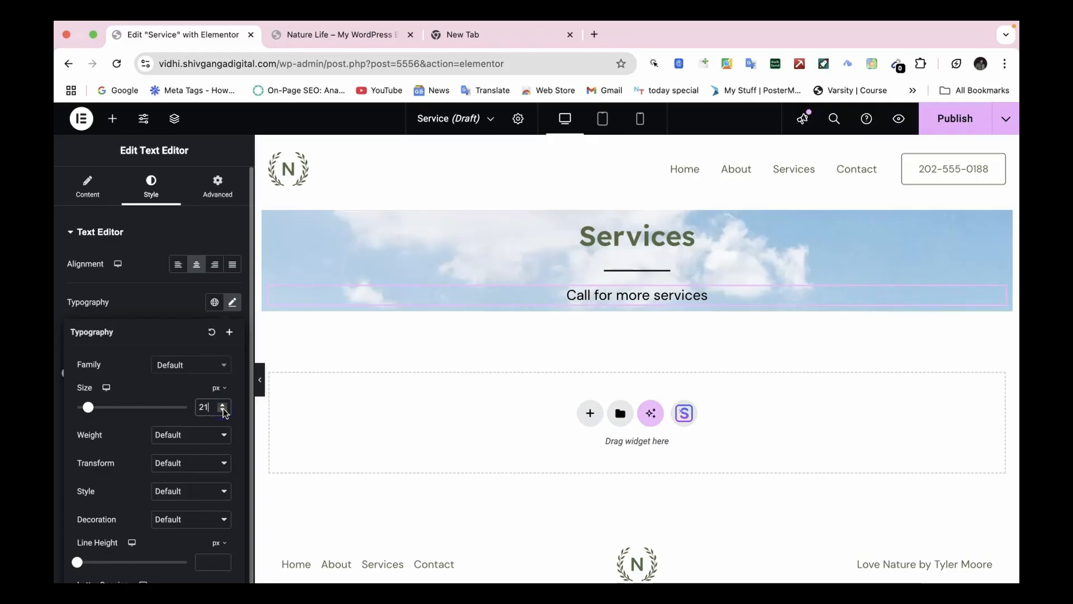
left_click(240, 469)
key("ctrl+Left")
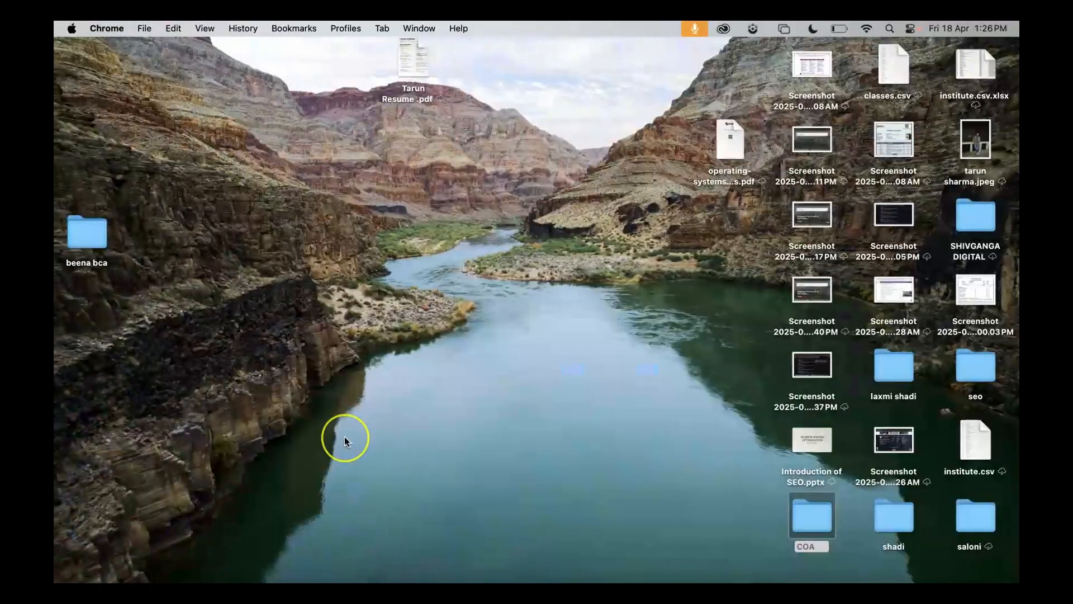
key("ctrl+Right")
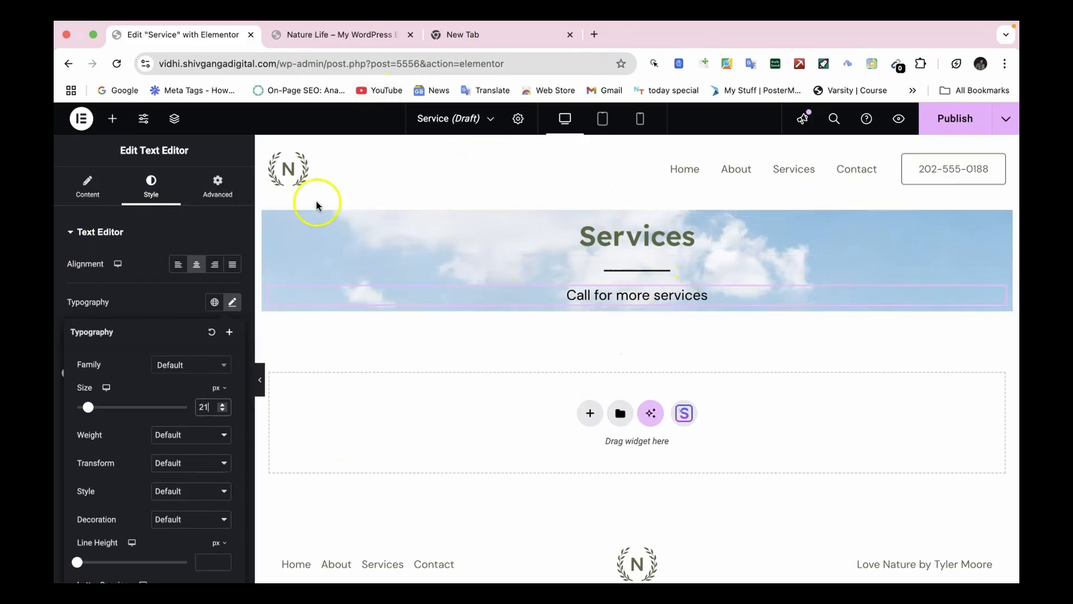
left_click(112, 122)
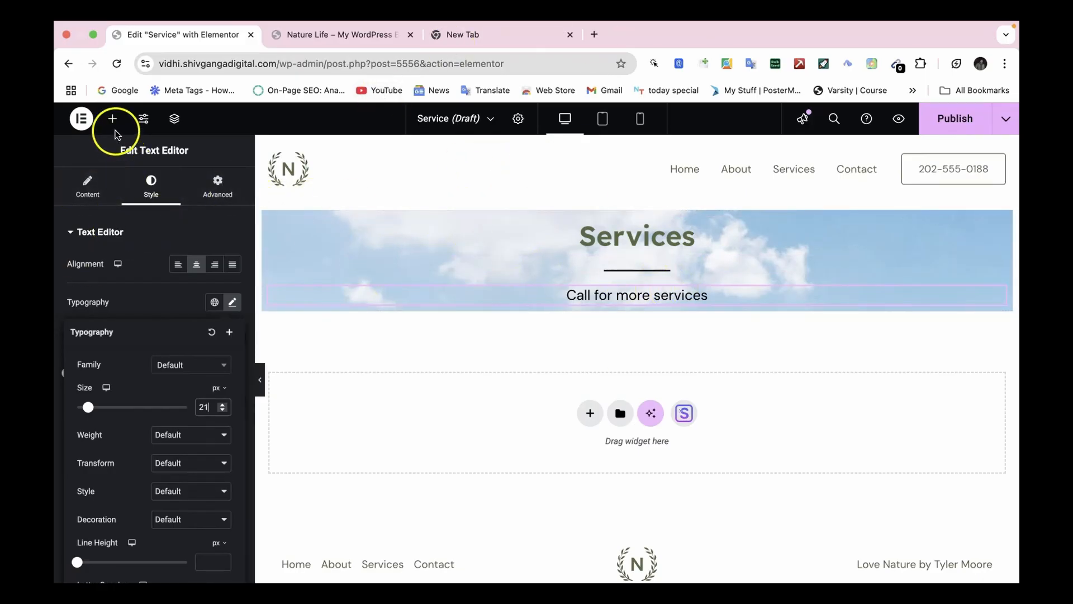
scroll(108, 436, "down", 3)
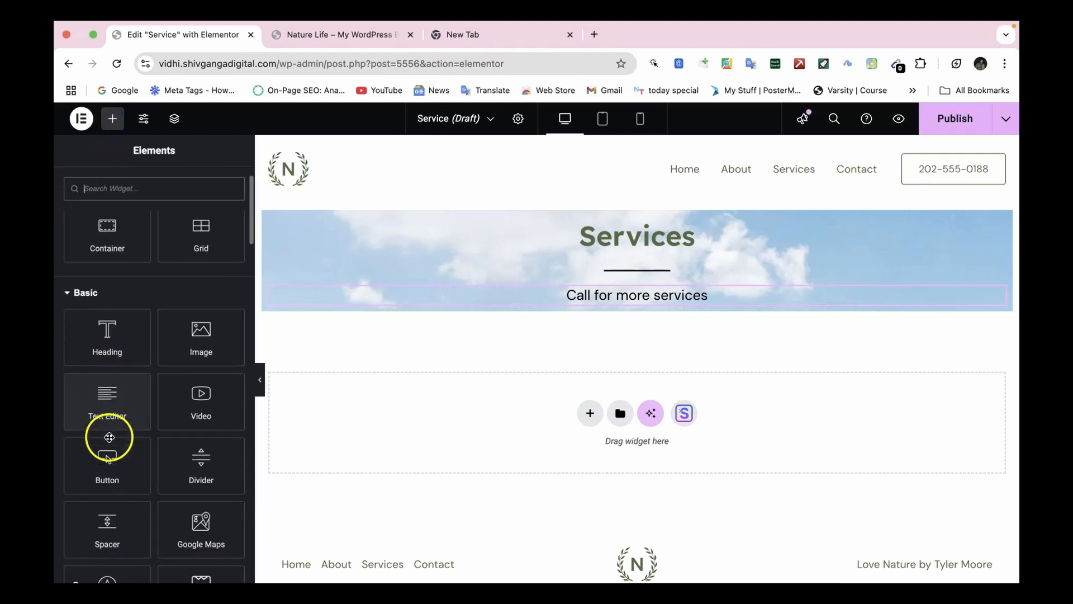
left_click_drag(107, 522, 586, 214)
left_click(576, 232)
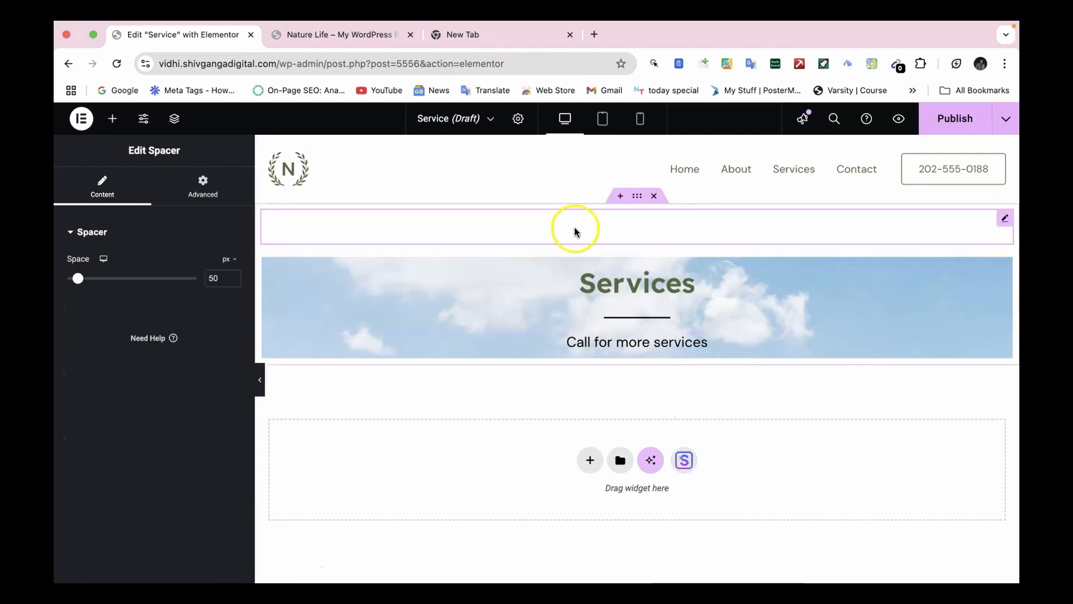
key("Delete")
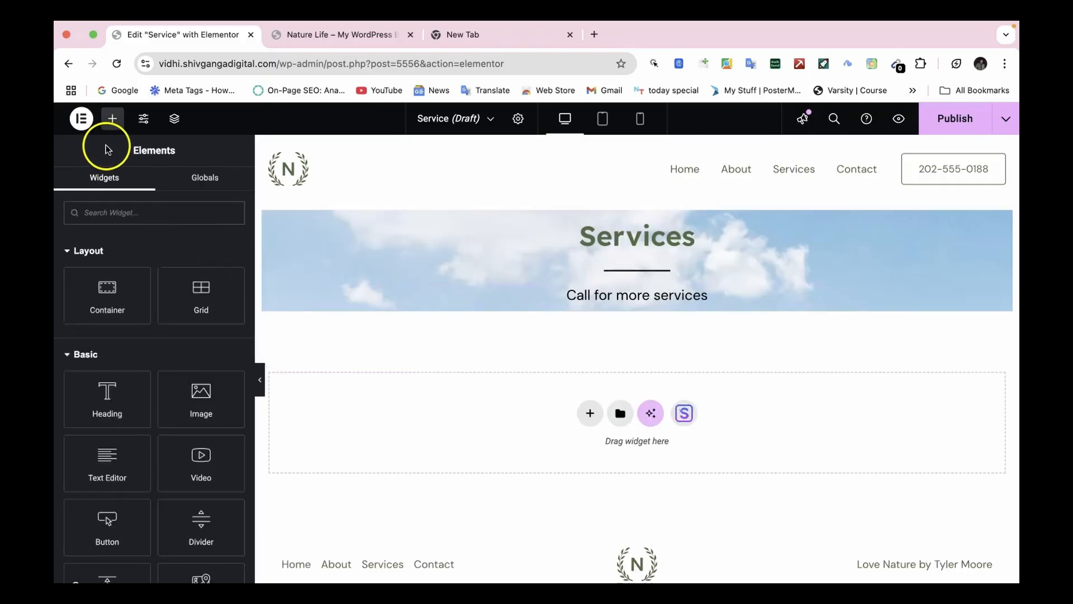
Add a Spacer widget above the Services heading and another below the "Call for more services" text, both inside the hero container
scroll(88, 546, "down", 2)
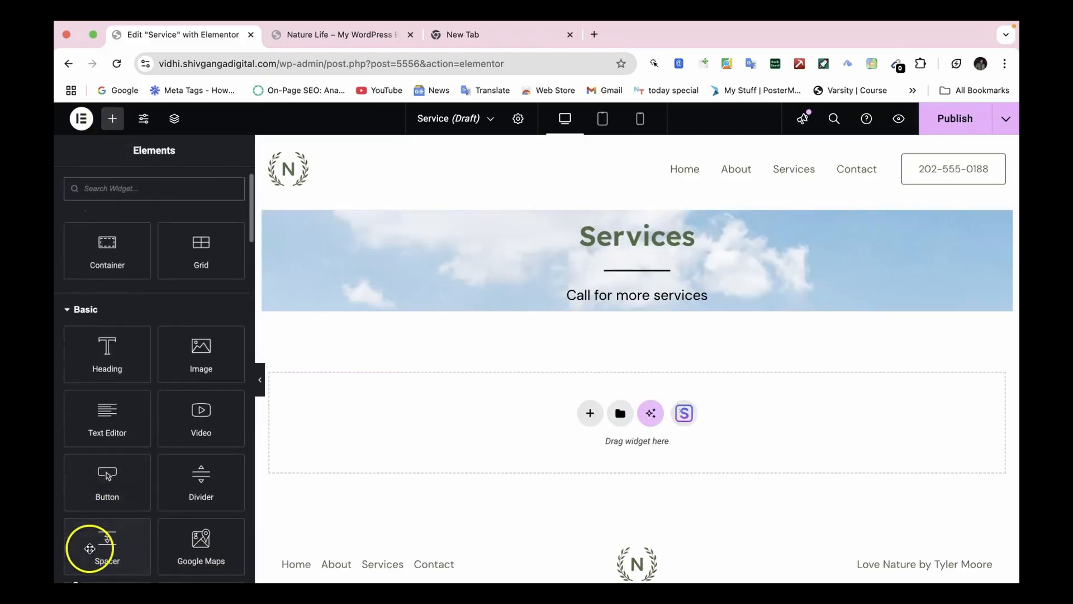
left_click_drag(125, 554, 639, 229)
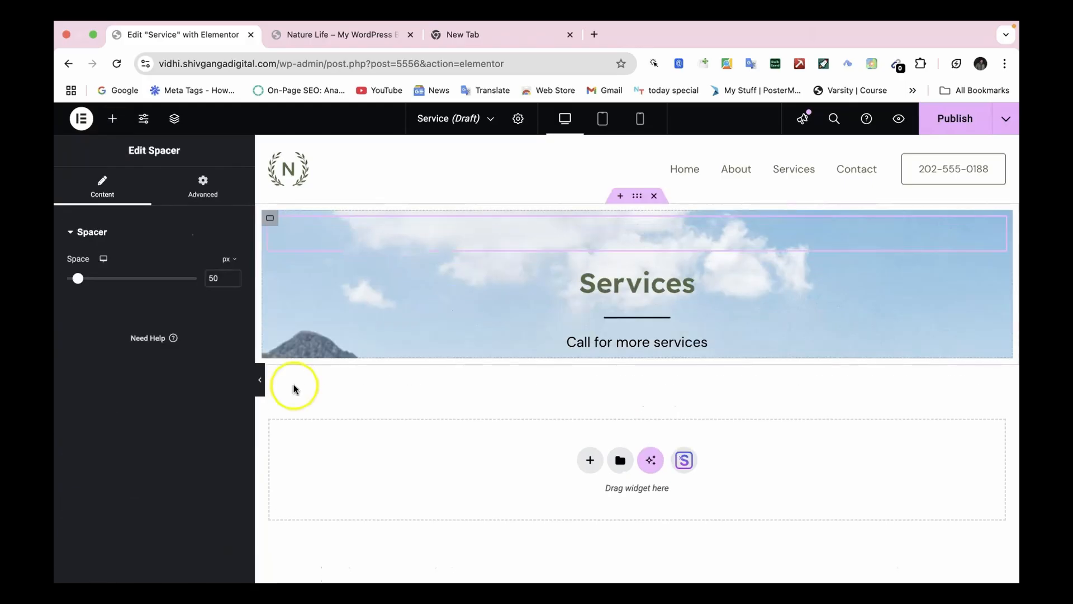
left_click(112, 123)
scroll(83, 510, "down", 1)
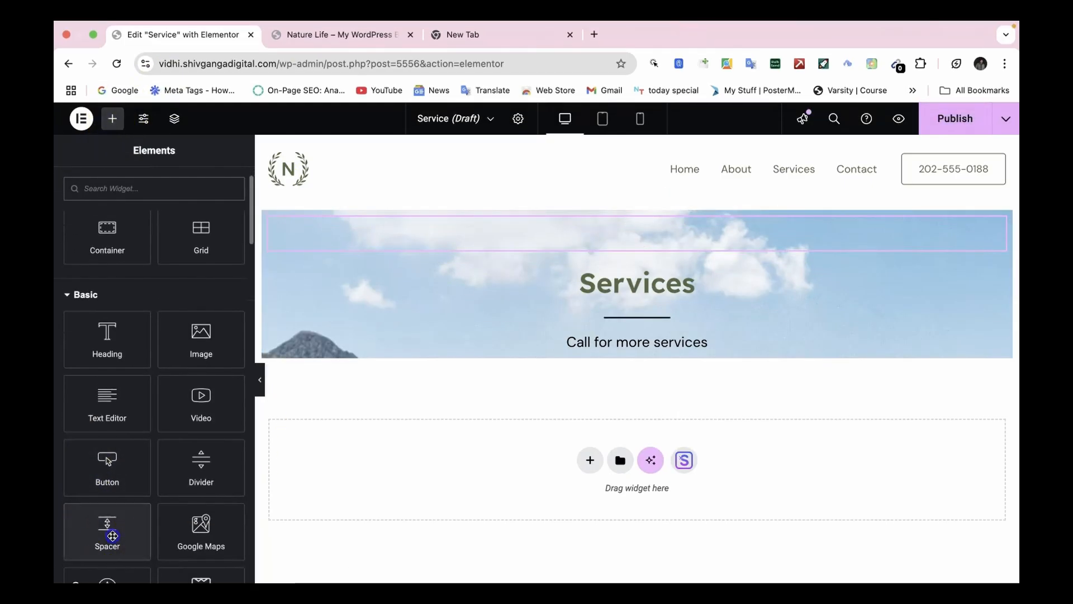
left_click_drag(108, 531, 658, 347)
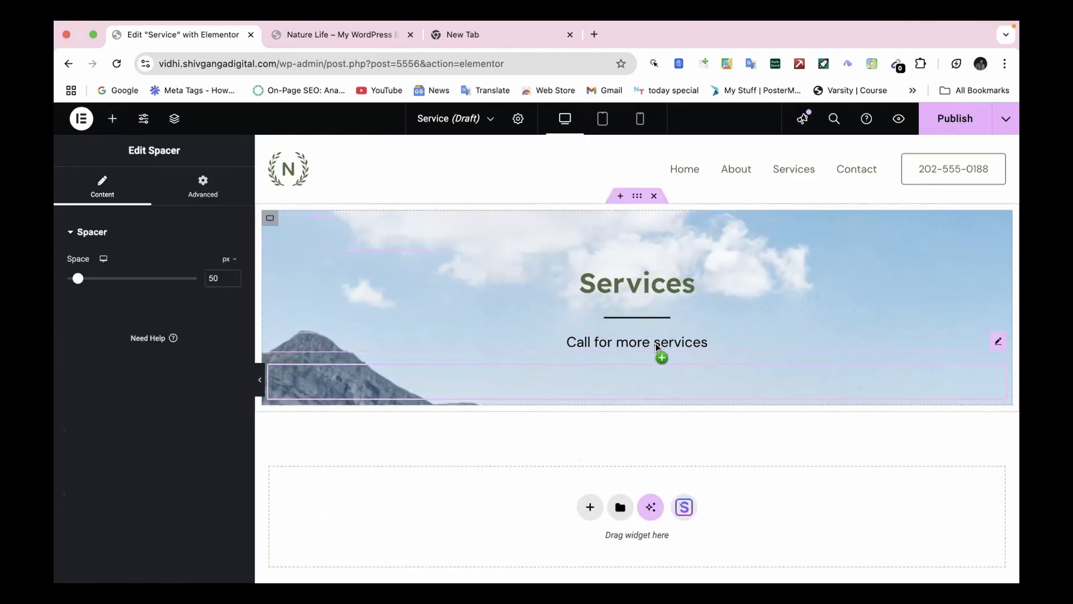
left_click(475, 269)
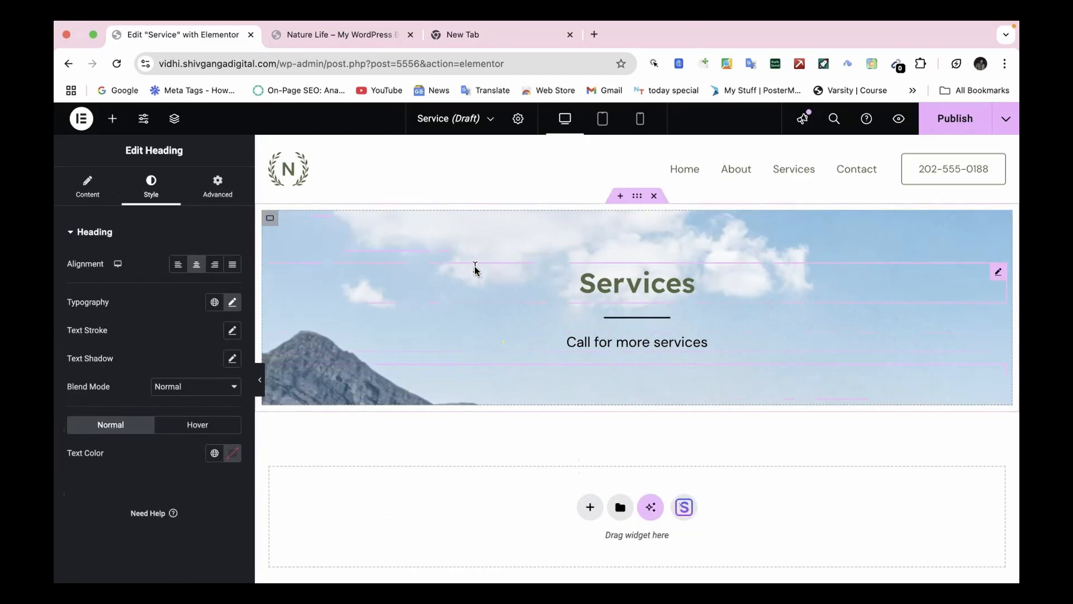
left_click(414, 379)
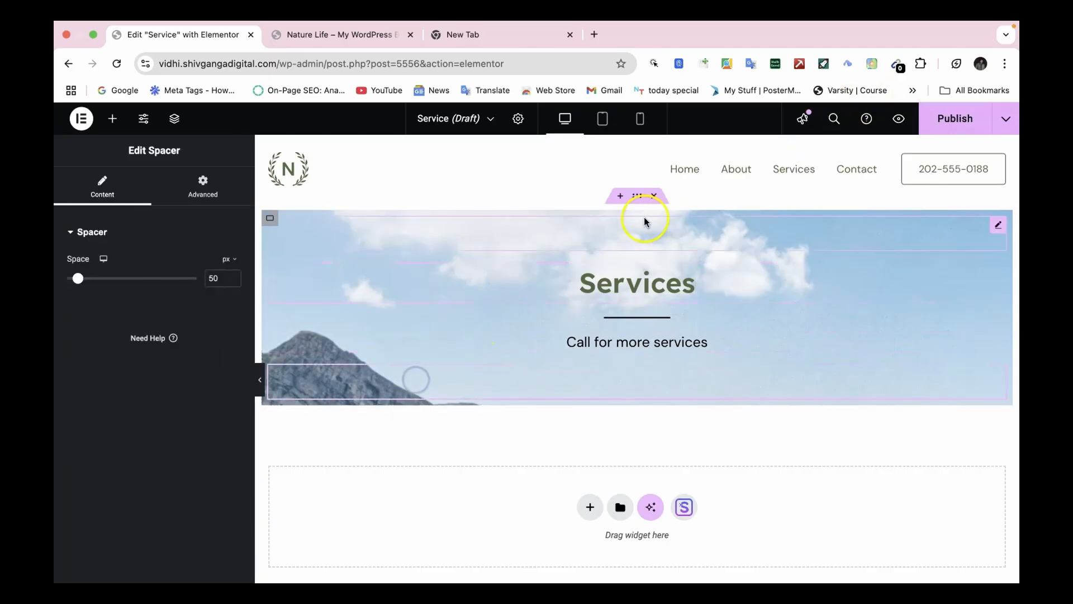
Set the hero container's background image position to Center Center and its display size to Cover
left_click(271, 220)
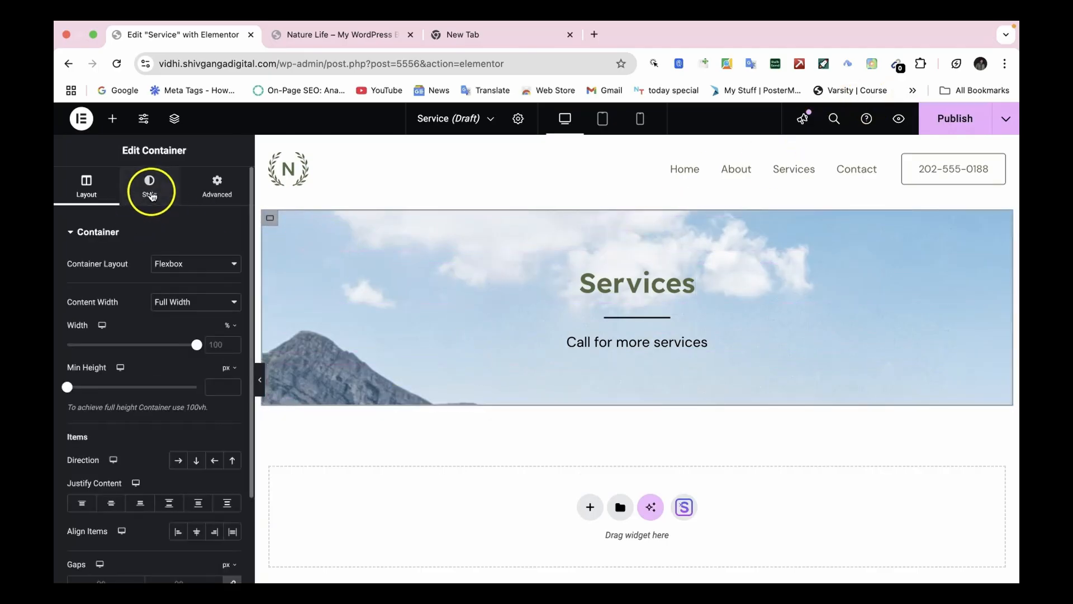
left_click(150, 190)
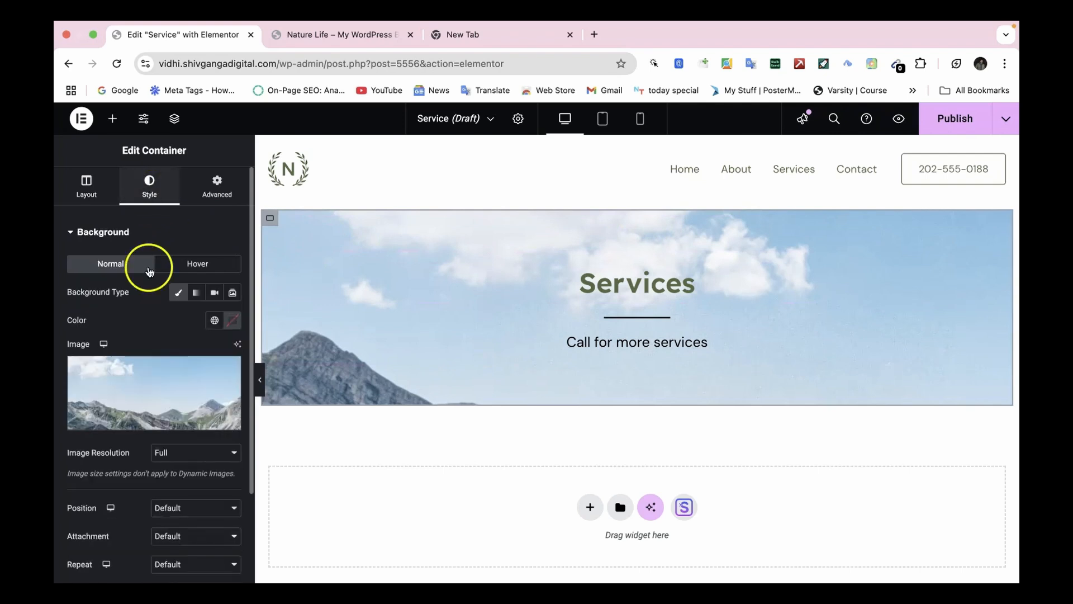
scroll(169, 439, "down", 2)
scroll(170, 438, "down", 1)
left_click(183, 416)
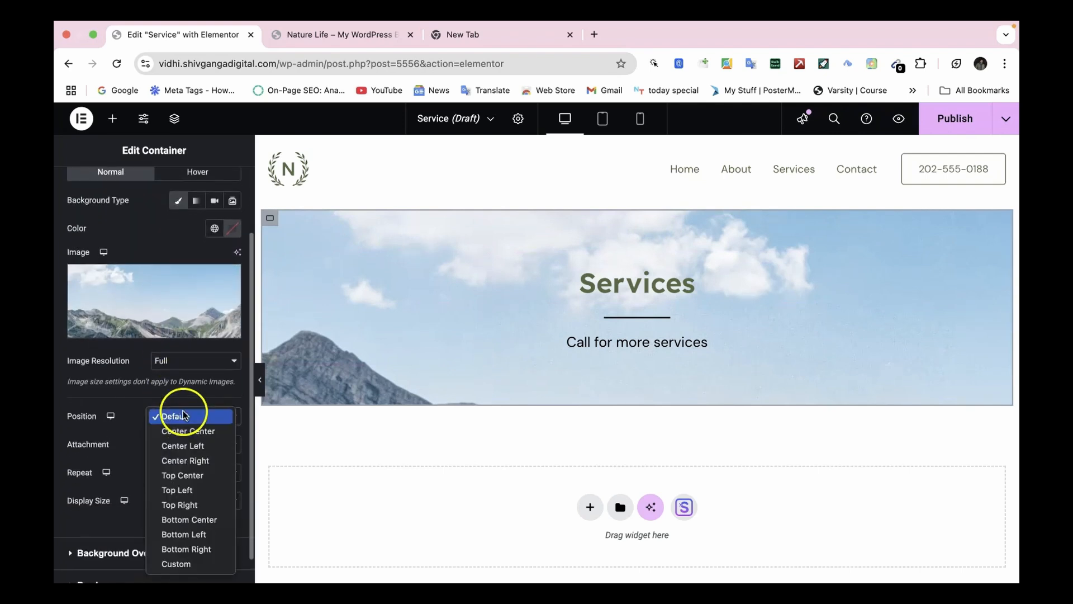
left_click(190, 435)
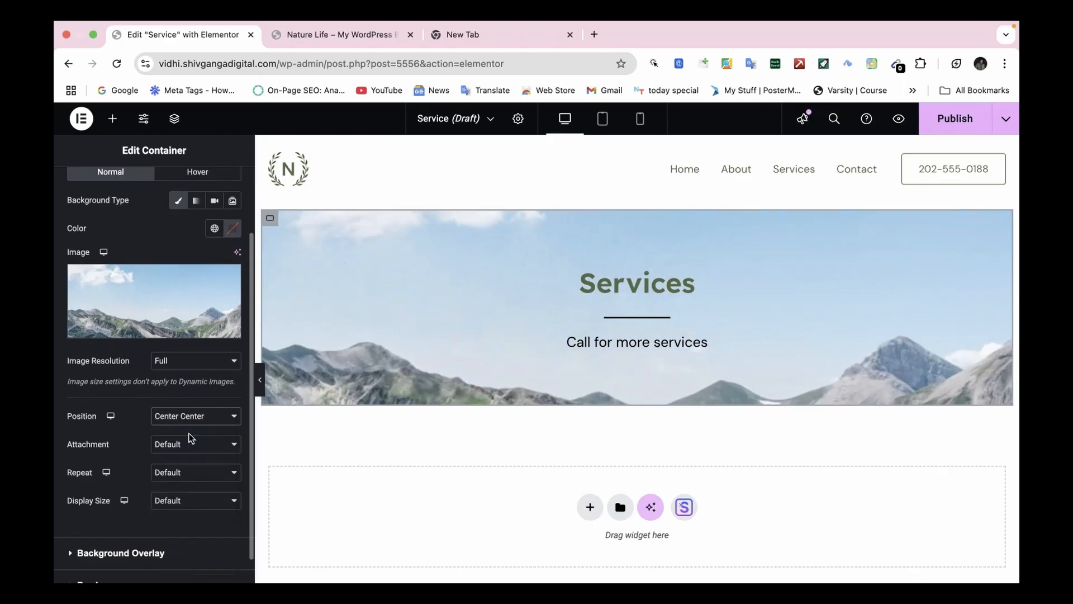
left_click(186, 501)
left_click(185, 530)
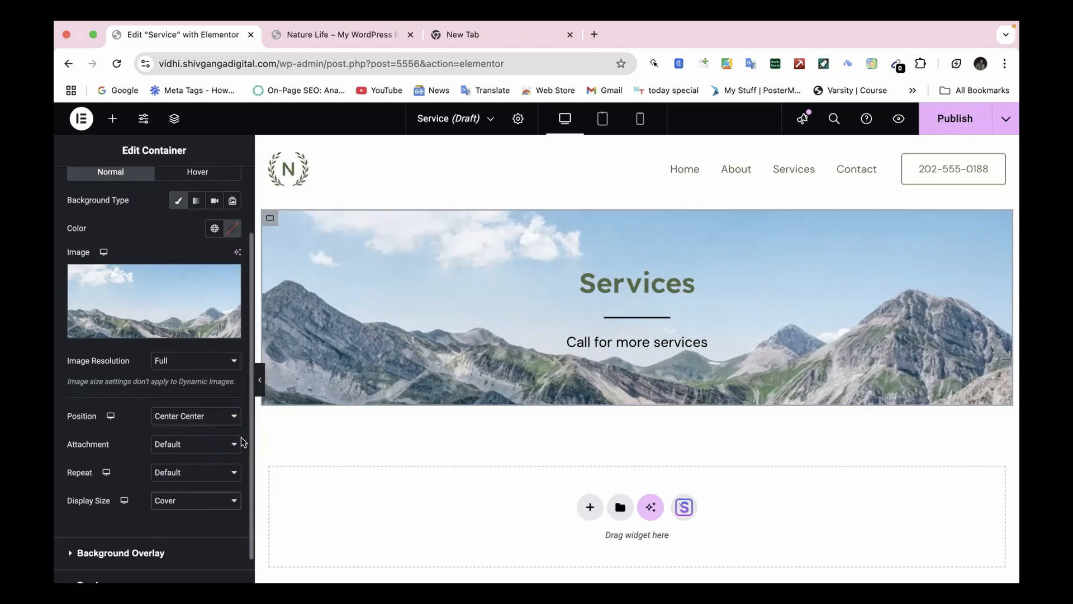
Set the hero background image's repeat to No-repeat and its attachment to Scroll
left_click(204, 473)
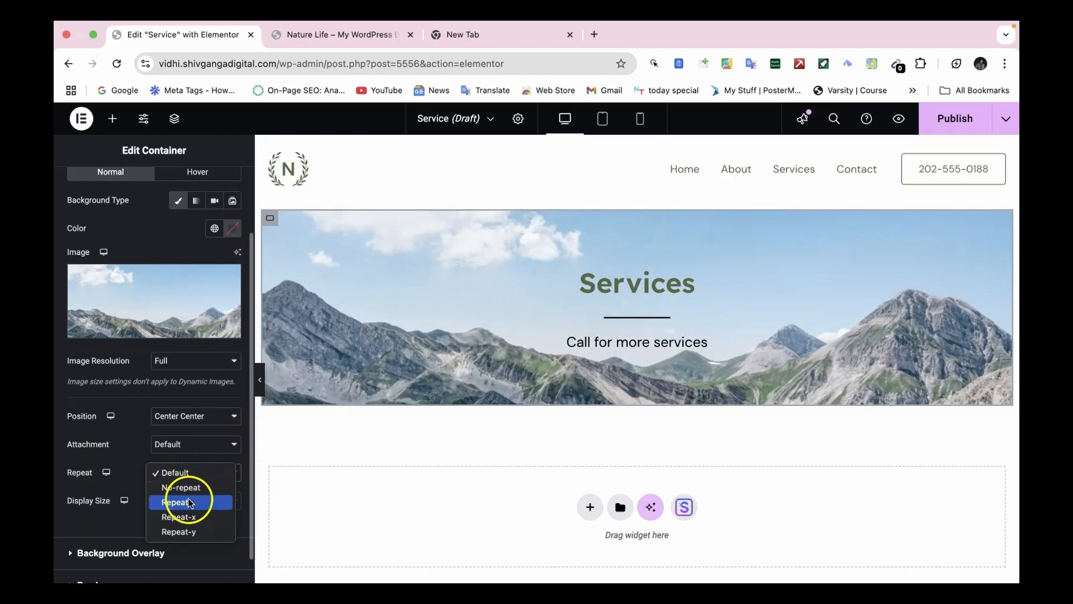
left_click(185, 488)
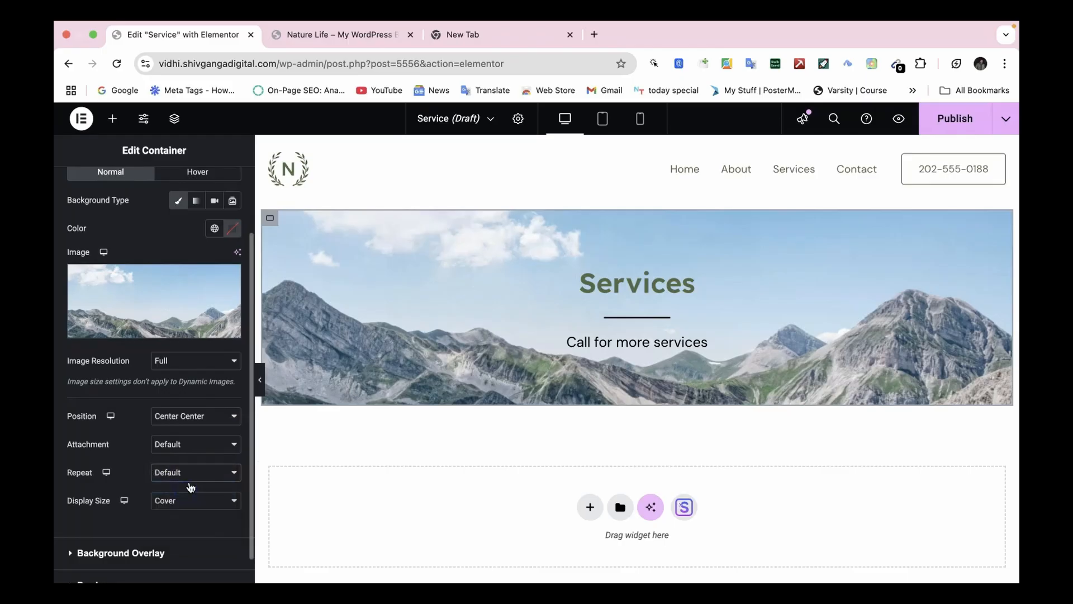
left_click(196, 445)
left_click(173, 460)
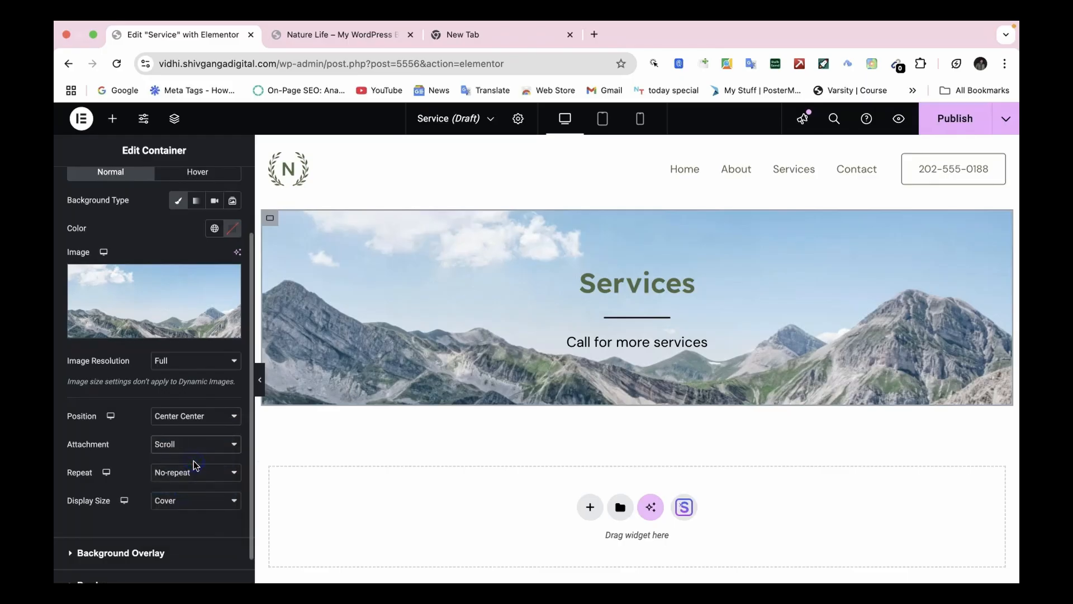
Publish the Service page, preview it in a new browser tab, and return to the Elementor editor
left_click(971, 112)
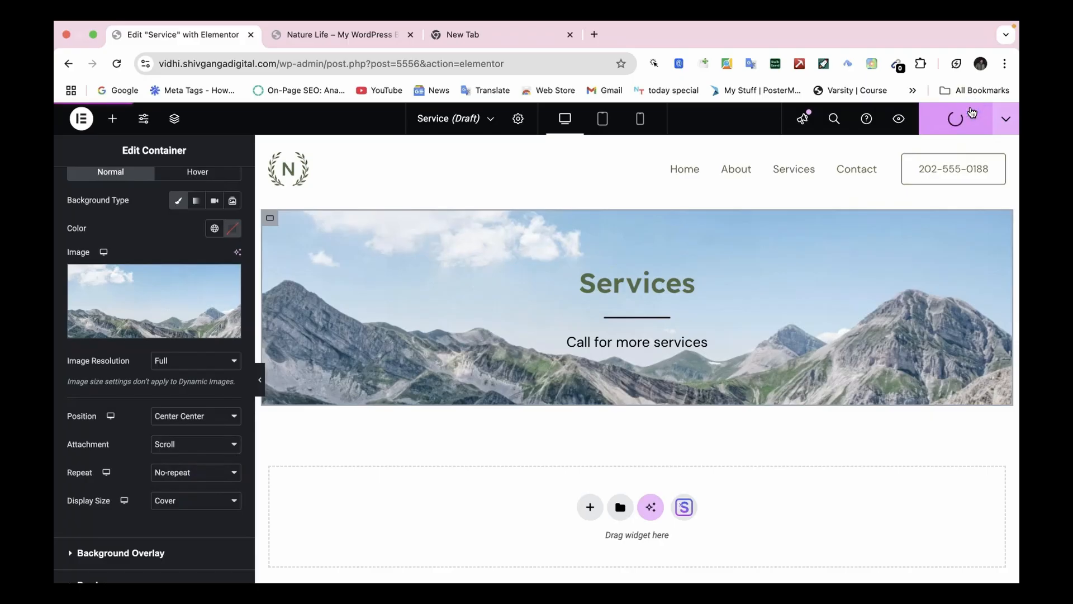
left_click(898, 119)
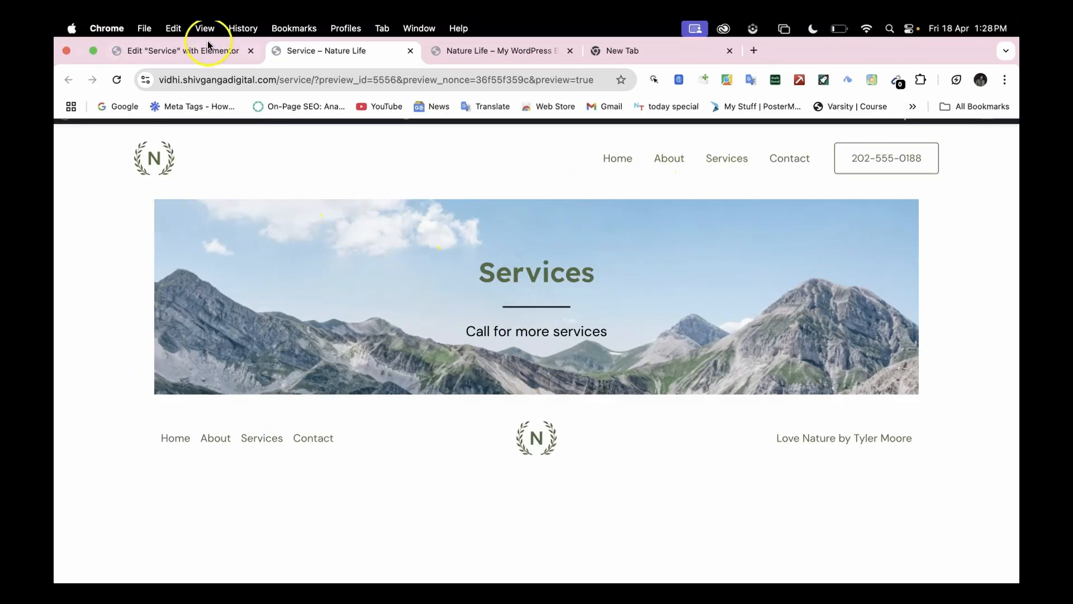
left_click(211, 33)
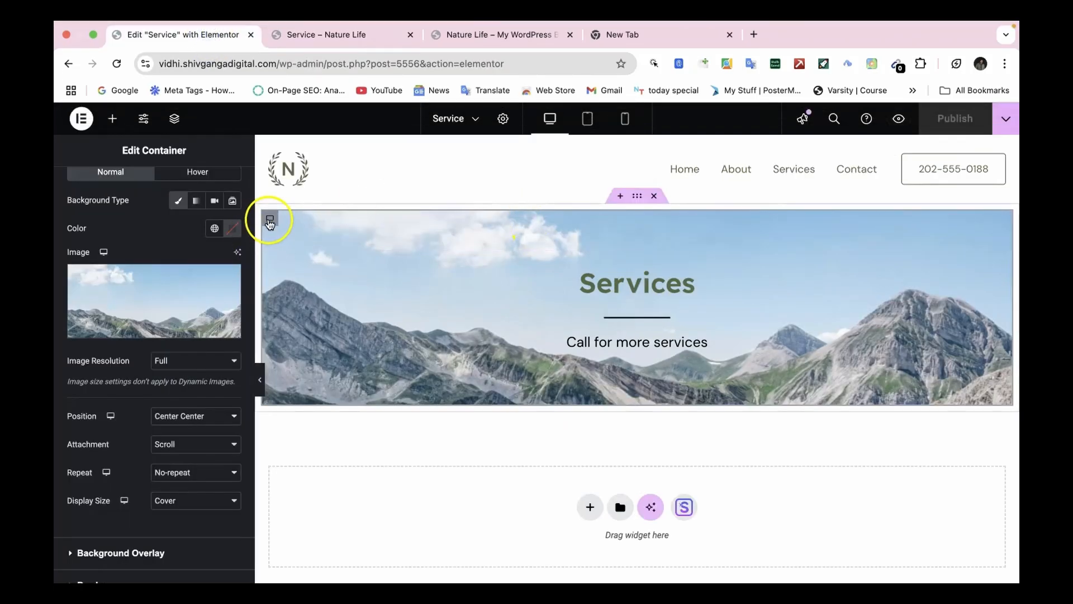
Set the hero container's content width to Boxed with a width of 1550 px
scroll(98, 313, "up", 3)
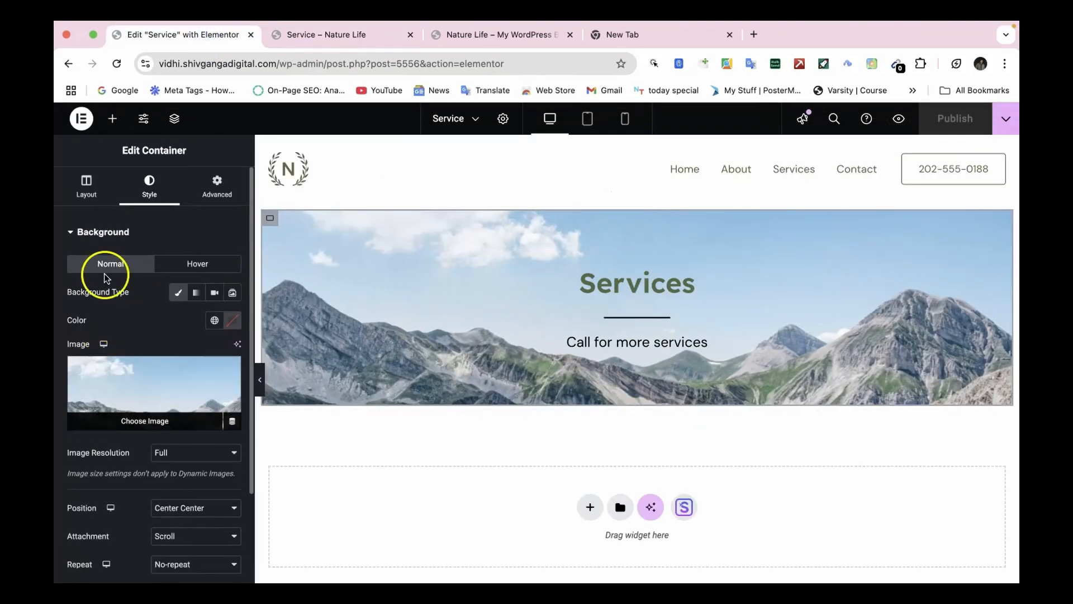
left_click(86, 187)
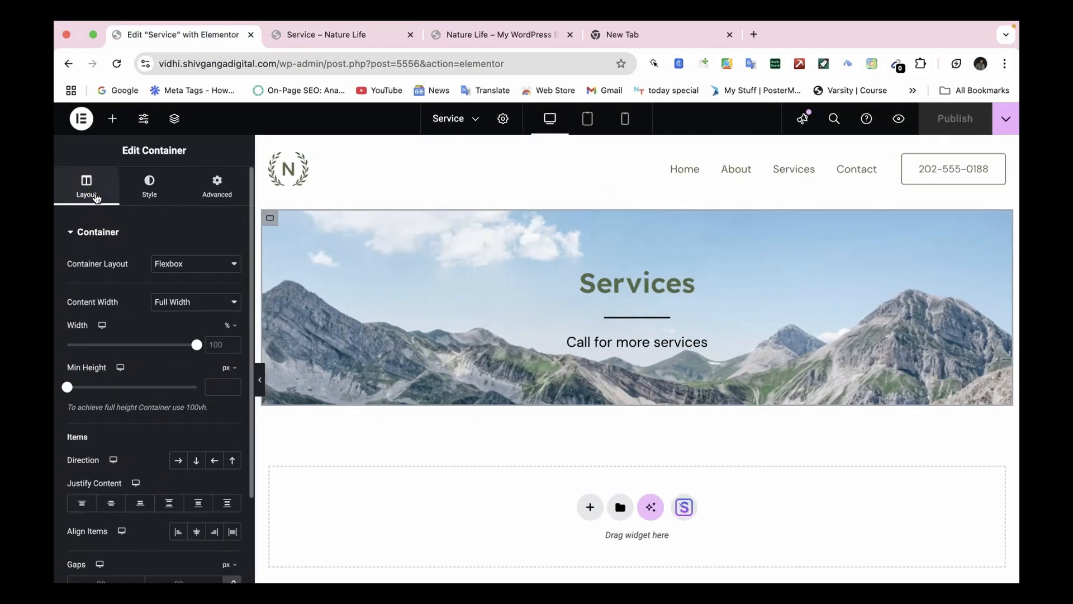
left_click(183, 268)
left_click(185, 302)
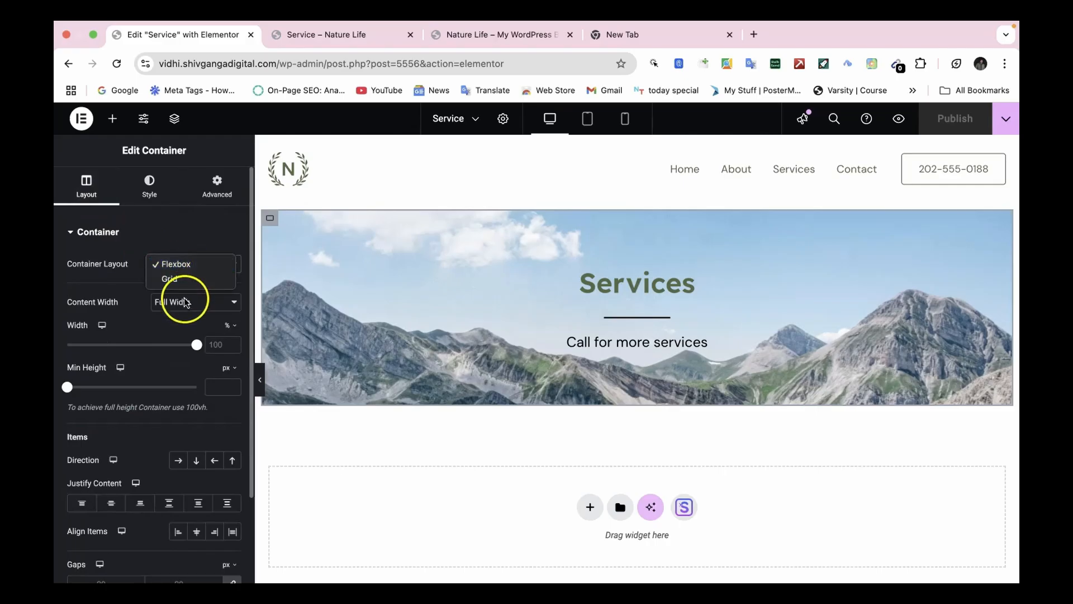
left_click(185, 302)
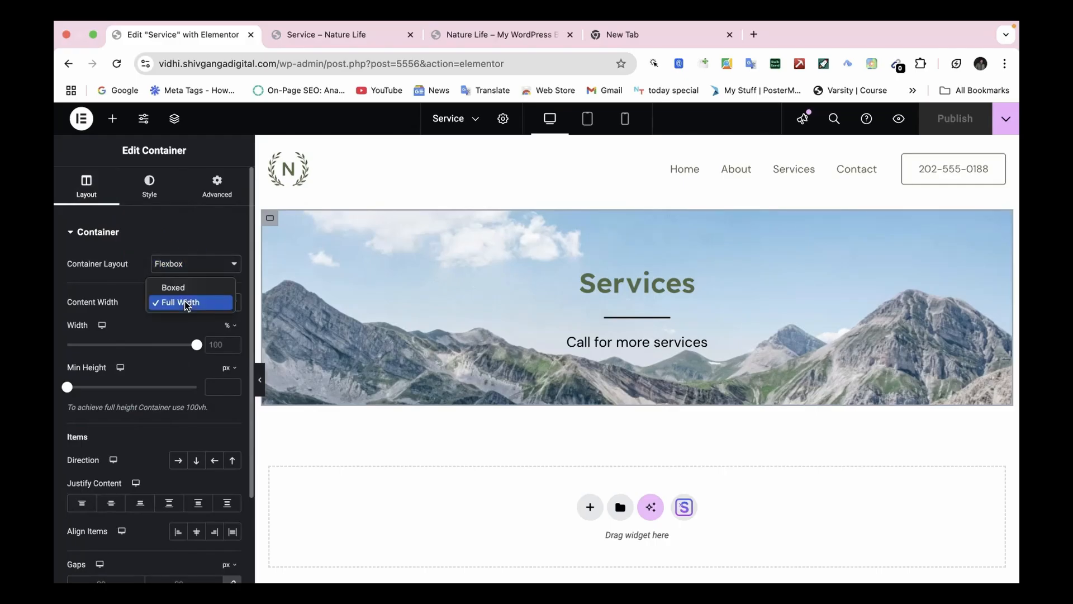
left_click(184, 287)
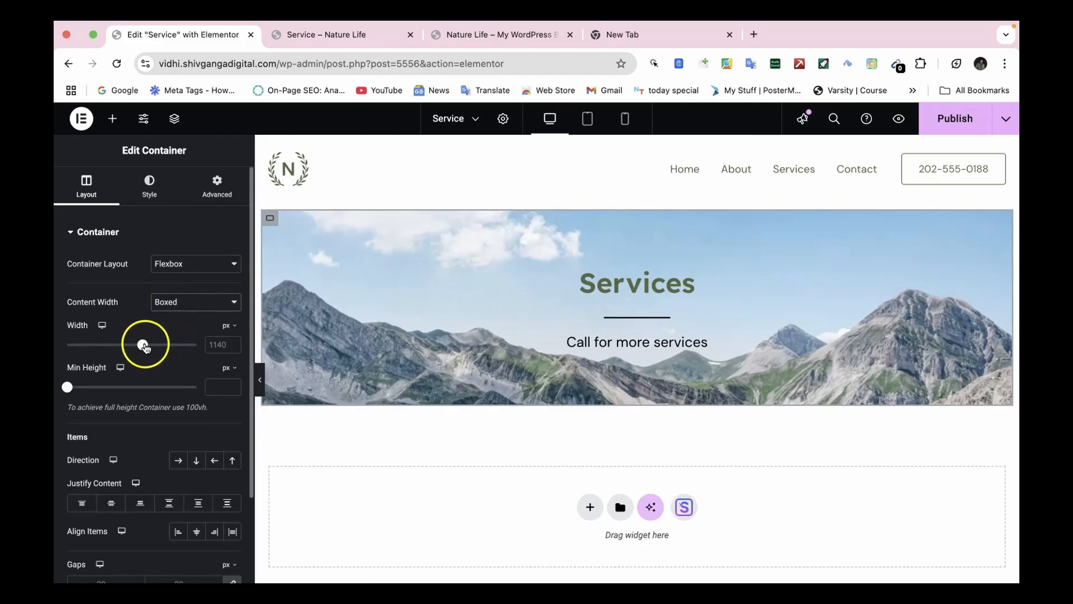
left_click(143, 345)
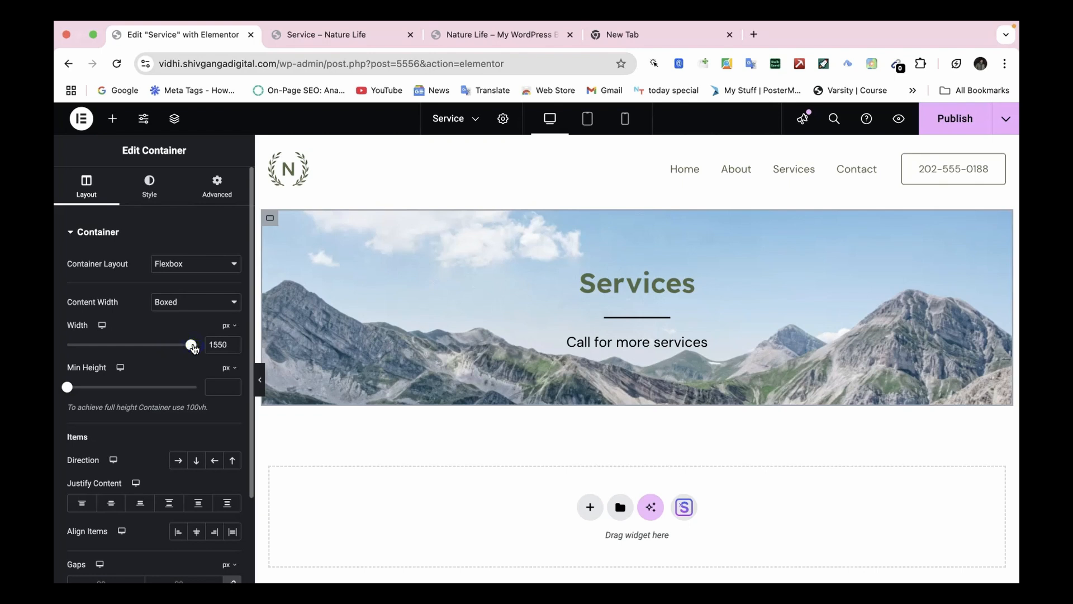
left_click(218, 348)
Keep Flexbox as the hero container's layout and publish the updated Service page
left_click(188, 264)
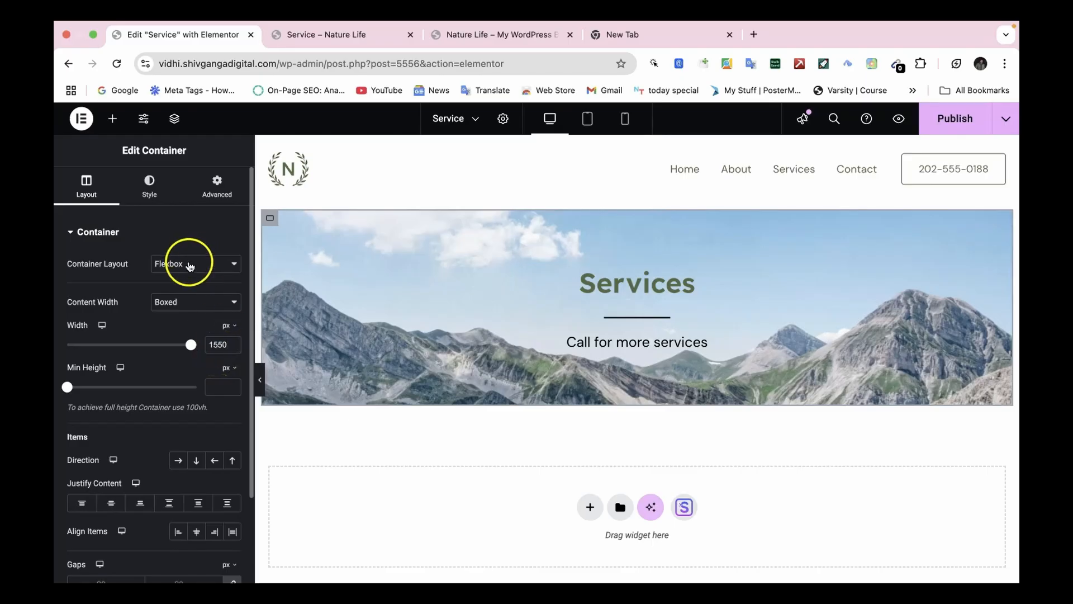
left_click(175, 255)
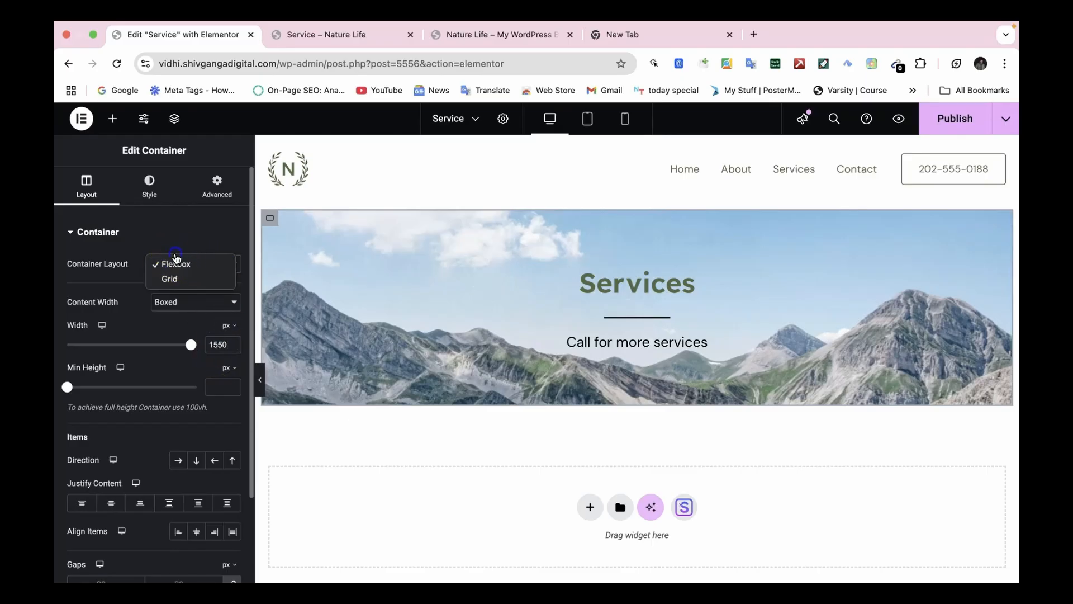
left_click(172, 250)
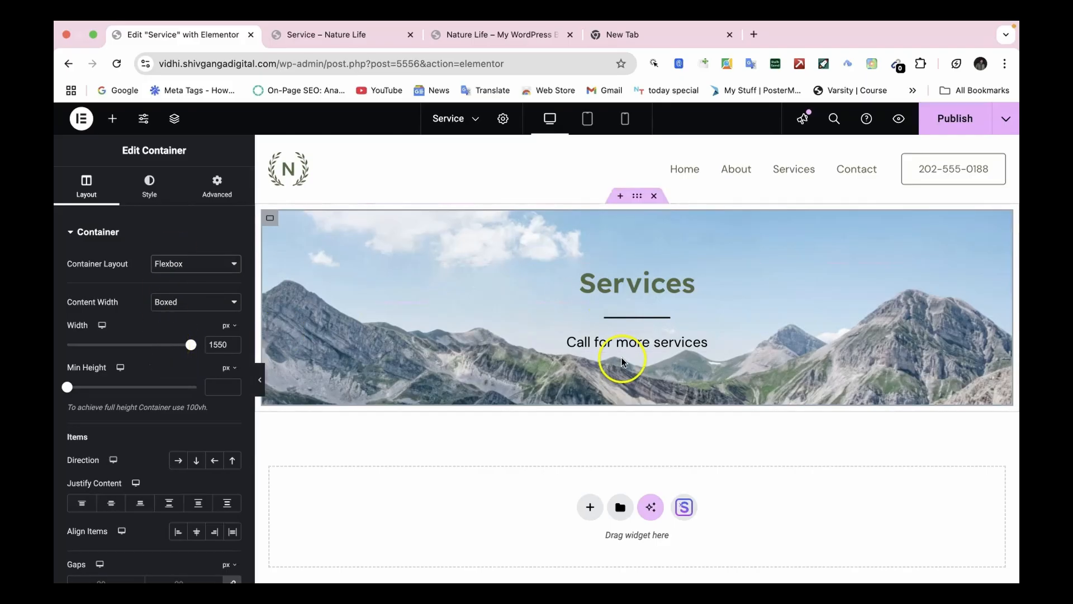
left_click(970, 127)
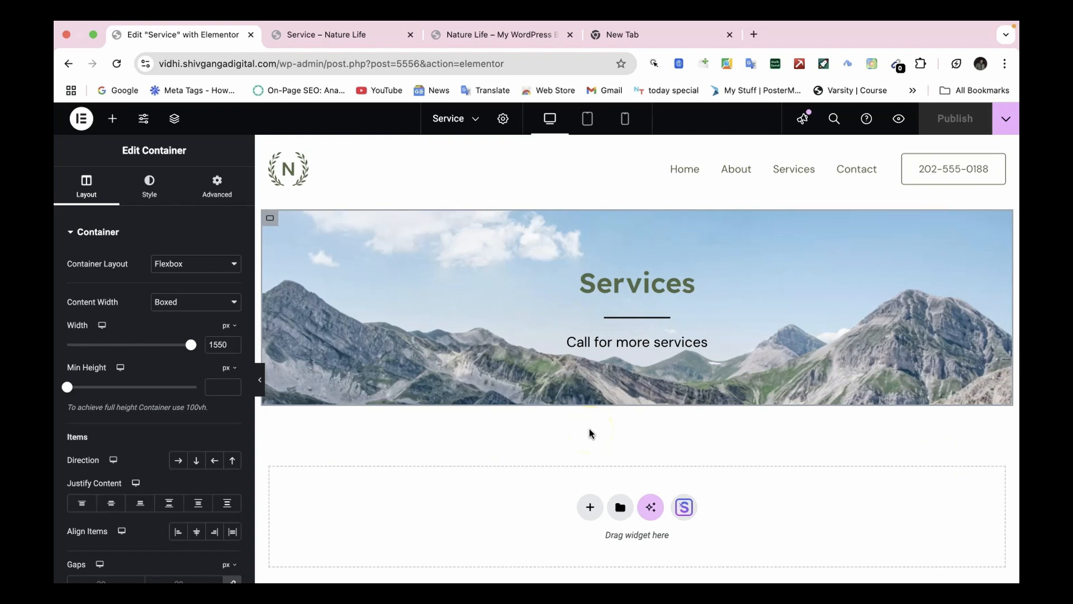
Add a new Flexbox container with a single-column, downward structure below the hero section
scroll(551, 441, "down", 1)
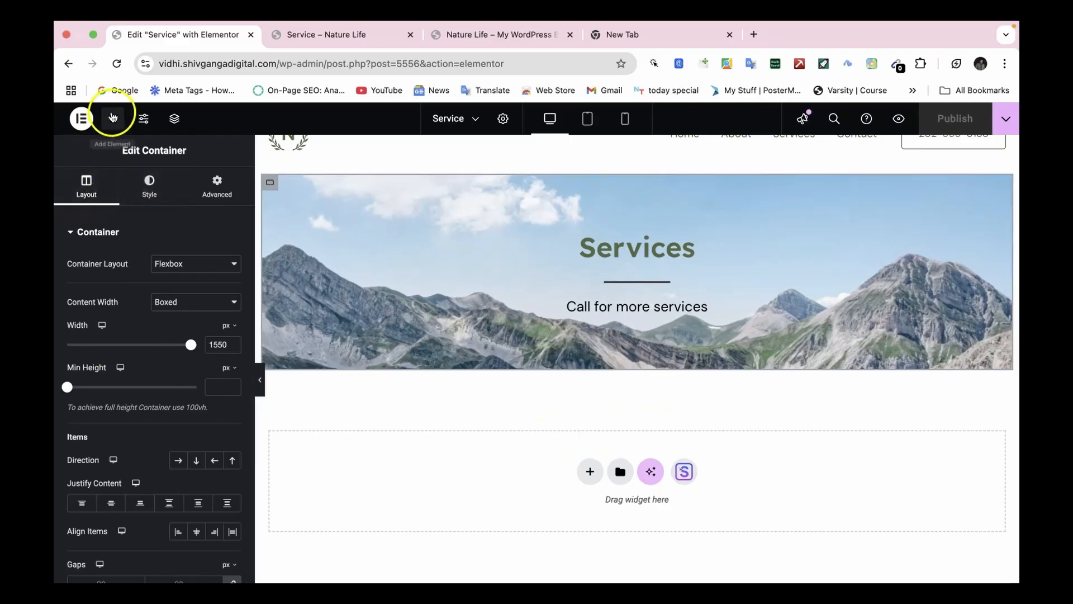
left_click(591, 471)
left_click(584, 506)
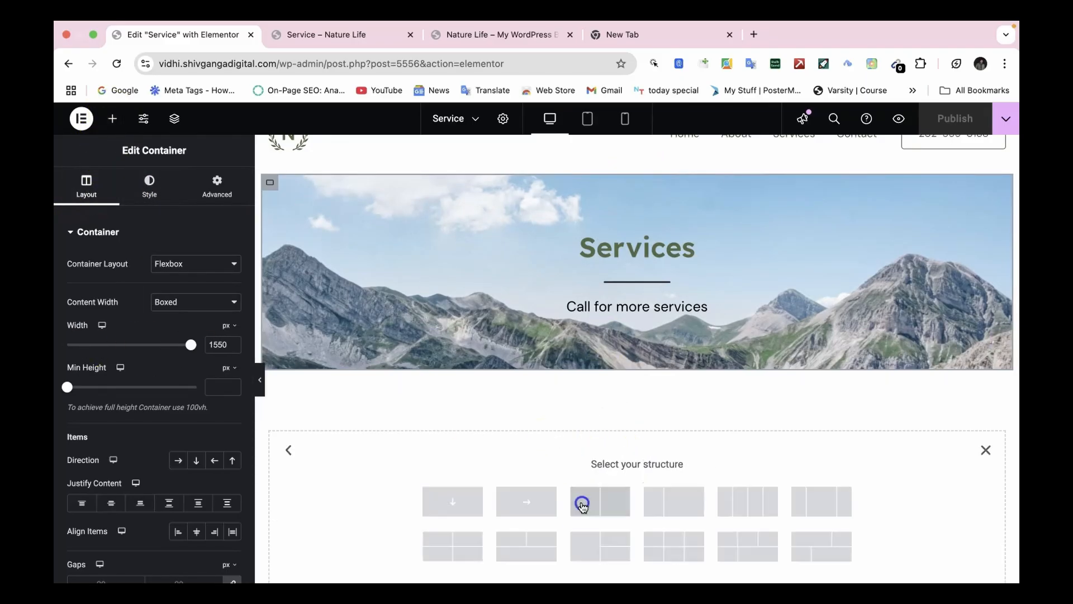
left_click(470, 498)
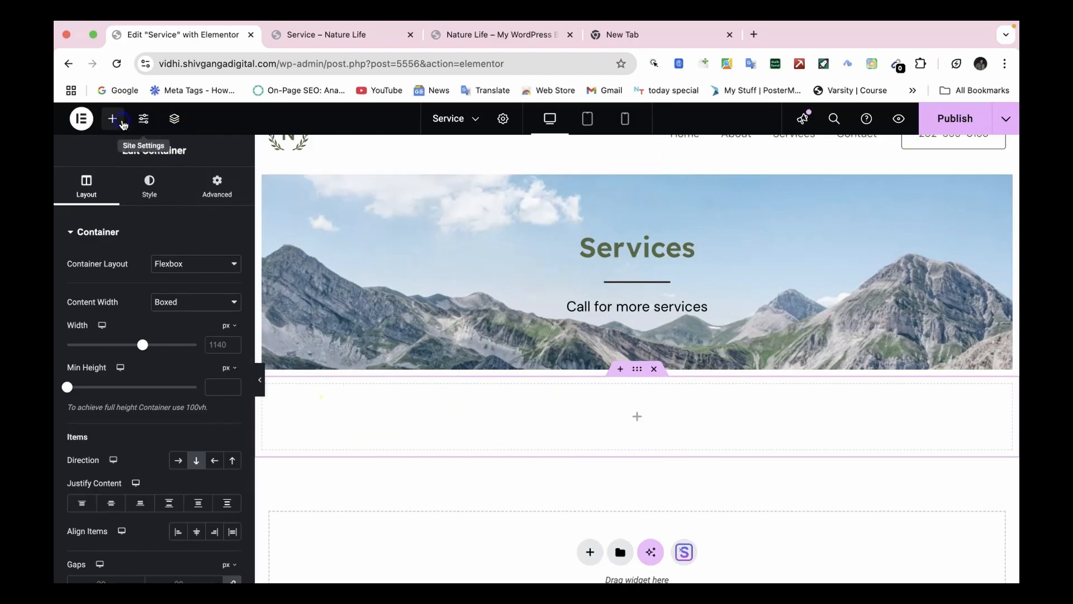
Nest a container inside the empty section below the hero and add an Image Box widget to it
left_click(113, 118)
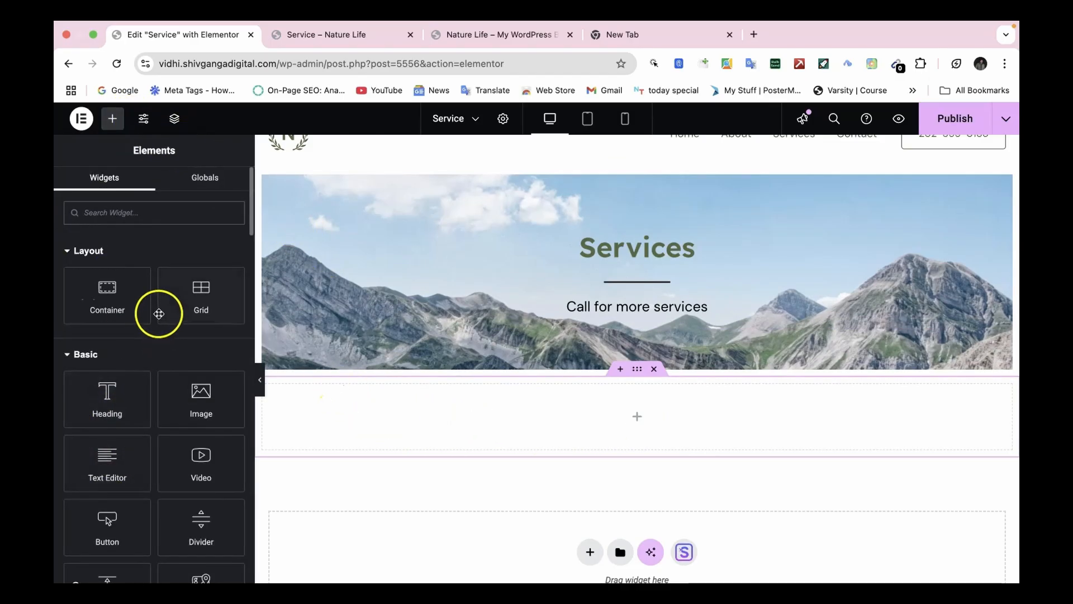
left_click_drag(108, 296, 530, 419)
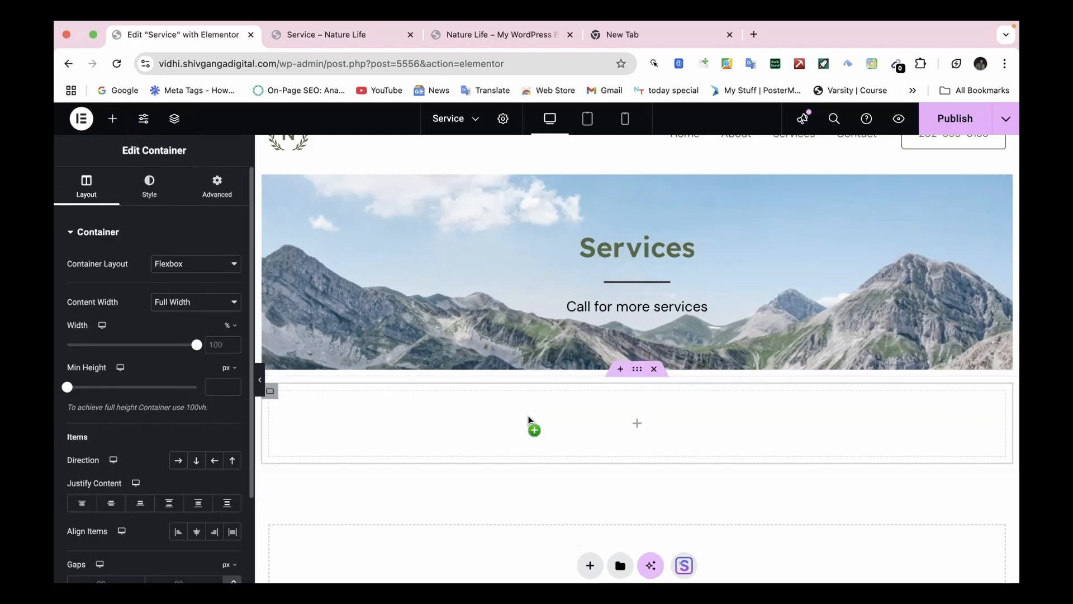
left_click(112, 126)
scroll(116, 442, "down", 1)
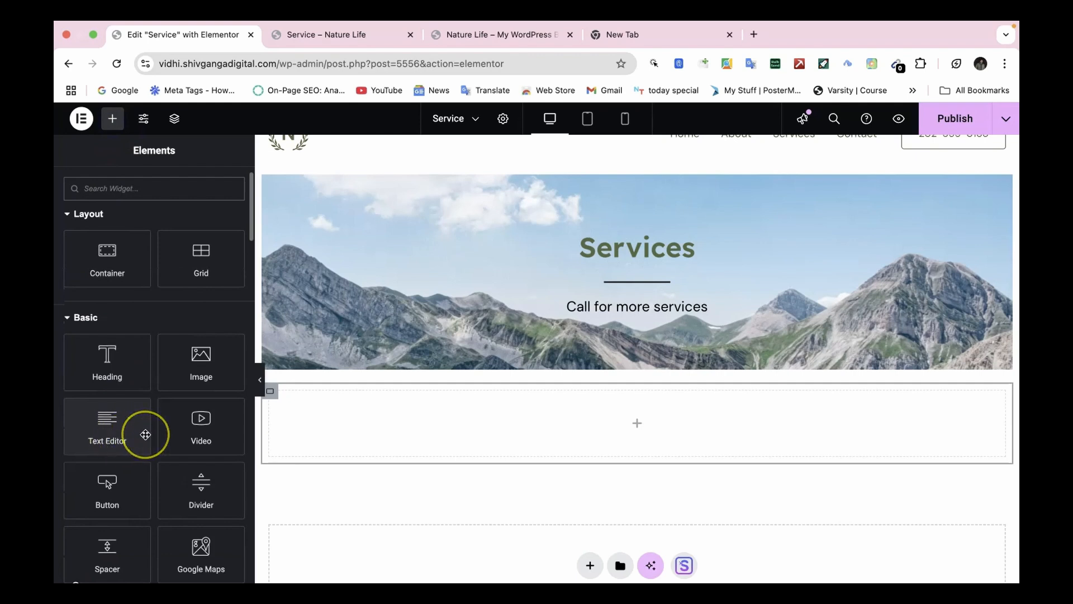
scroll(144, 434, "down", 2)
scroll(143, 434, "up", 3)
left_click(160, 213)
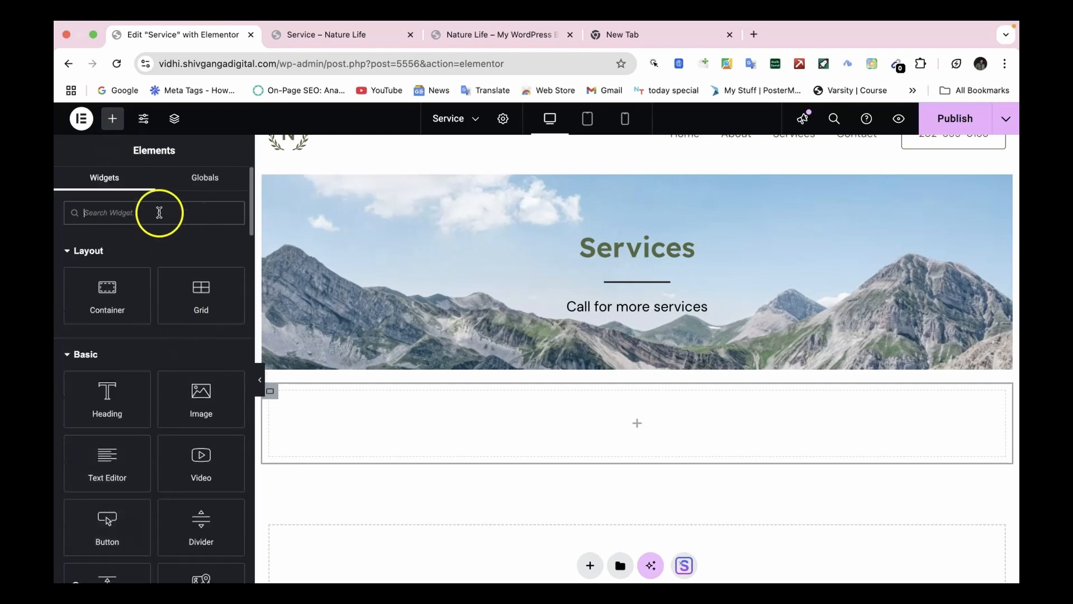
type("image")
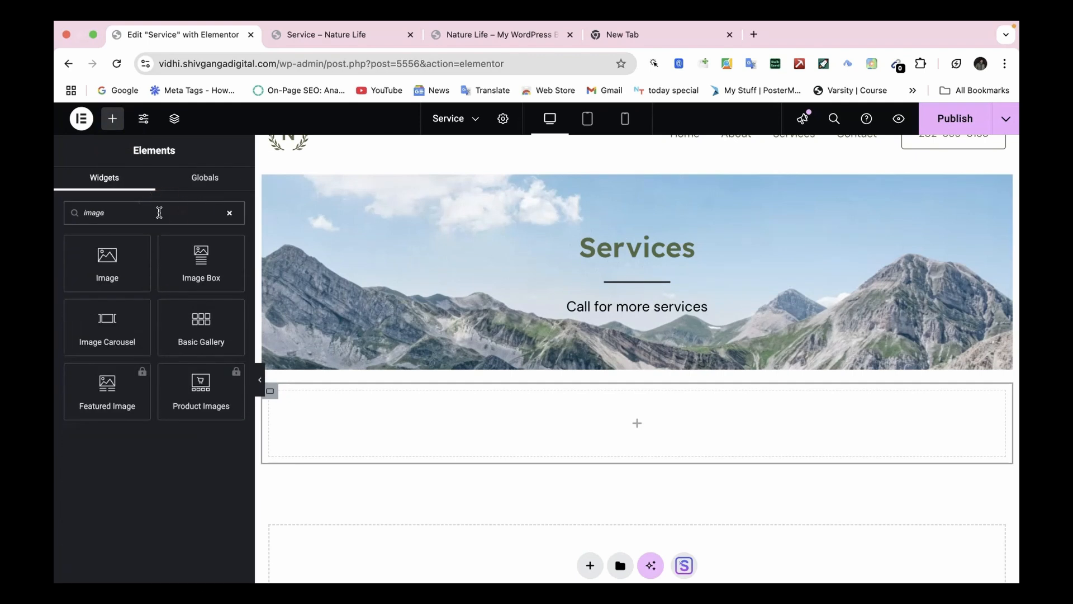
left_click_drag(202, 267, 325, 422)
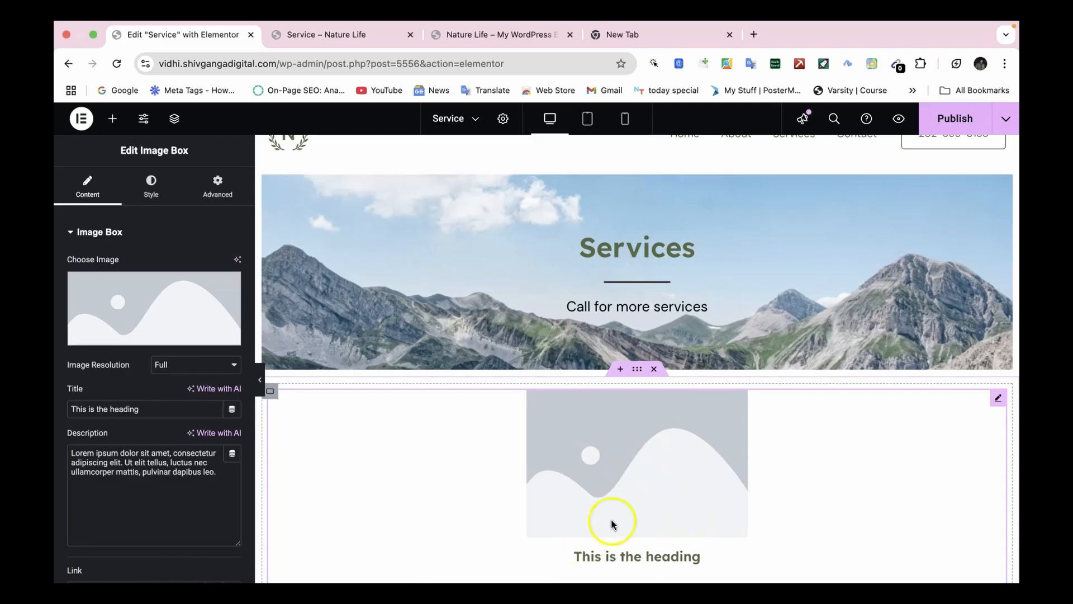
Set the image box's picture to banner-01.jpg, the hands holding grapes, from the media library
left_click(176, 292)
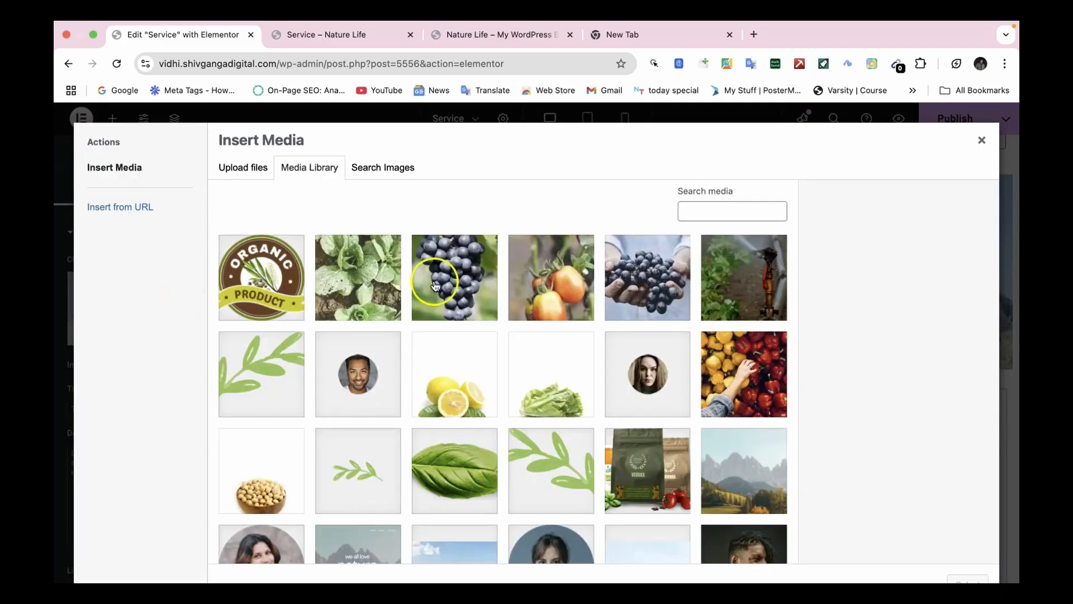
left_click(635, 280)
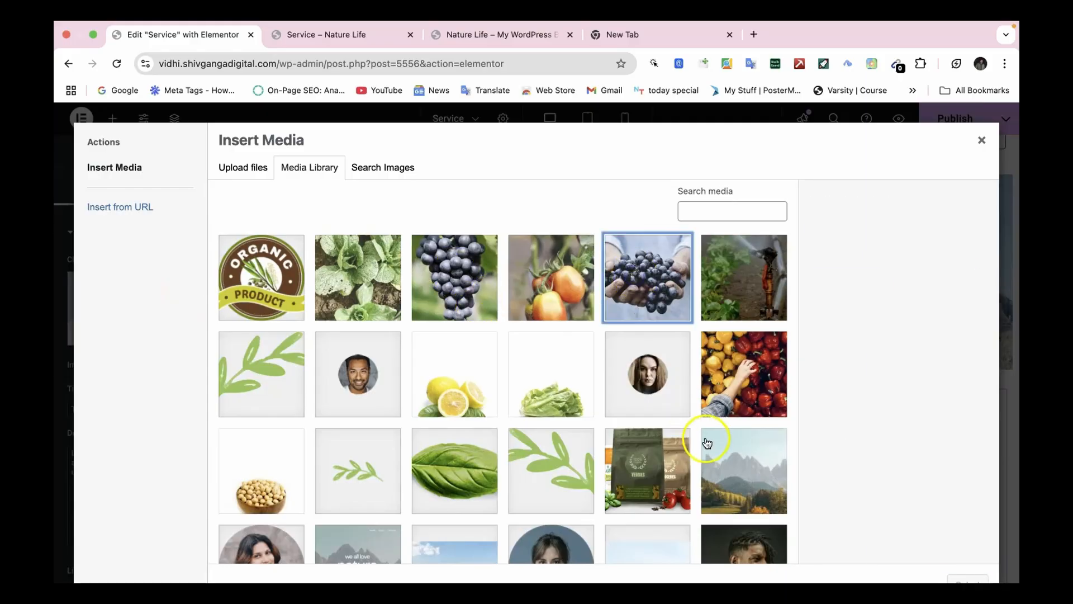
scroll(727, 448, "down", 2)
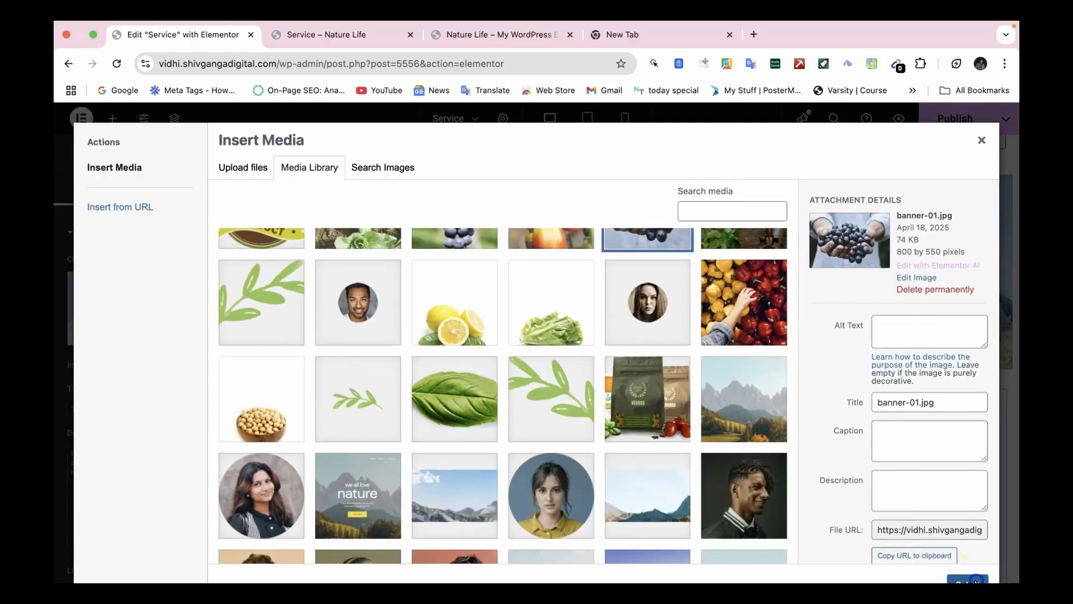
left_click(970, 579)
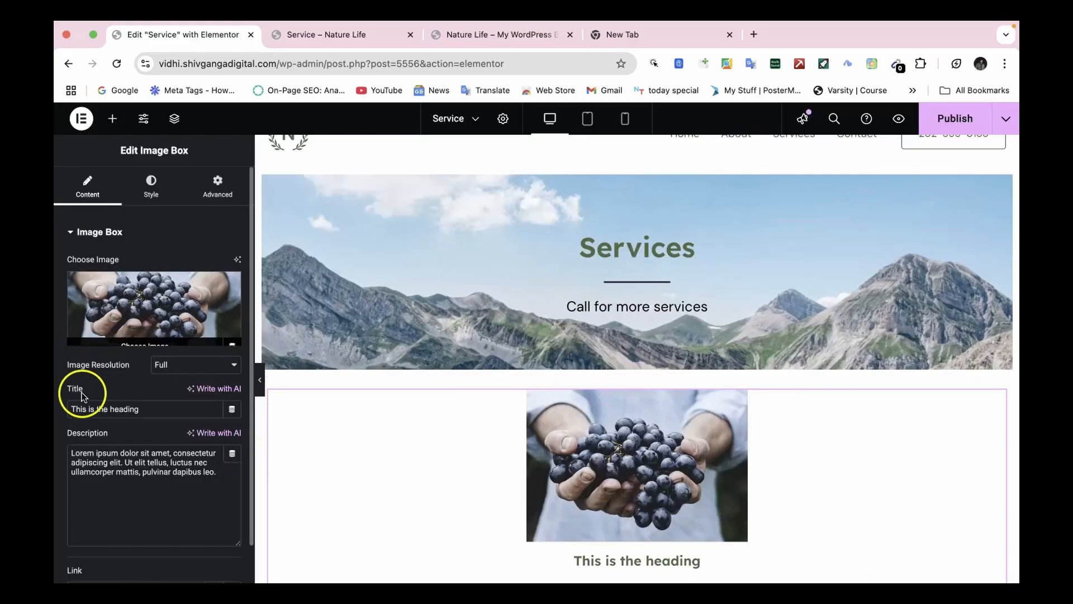
Replace the image box's title with "Organic Grpes", keeping the placeholder description
type("G")
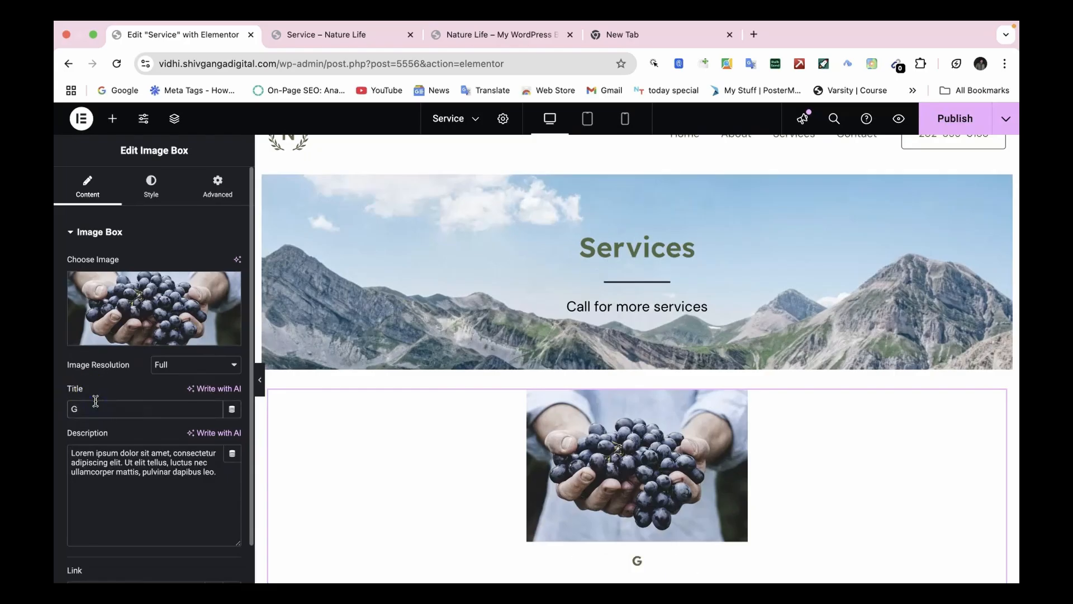
key("BackSpace")
type("Organic Grpes")
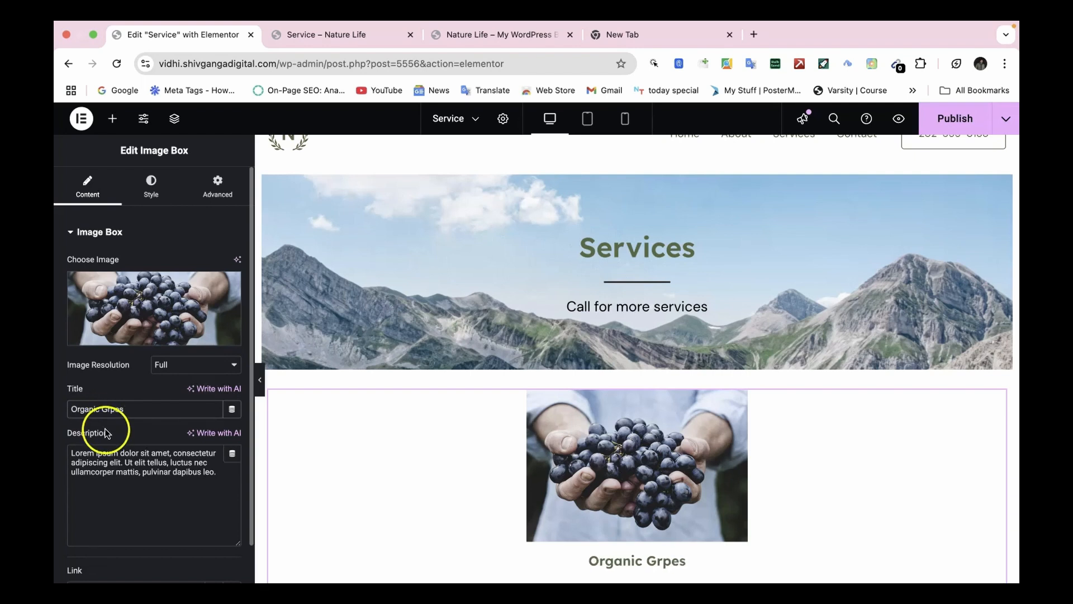
scroll(107, 434, "down", 2)
double_click(139, 419)
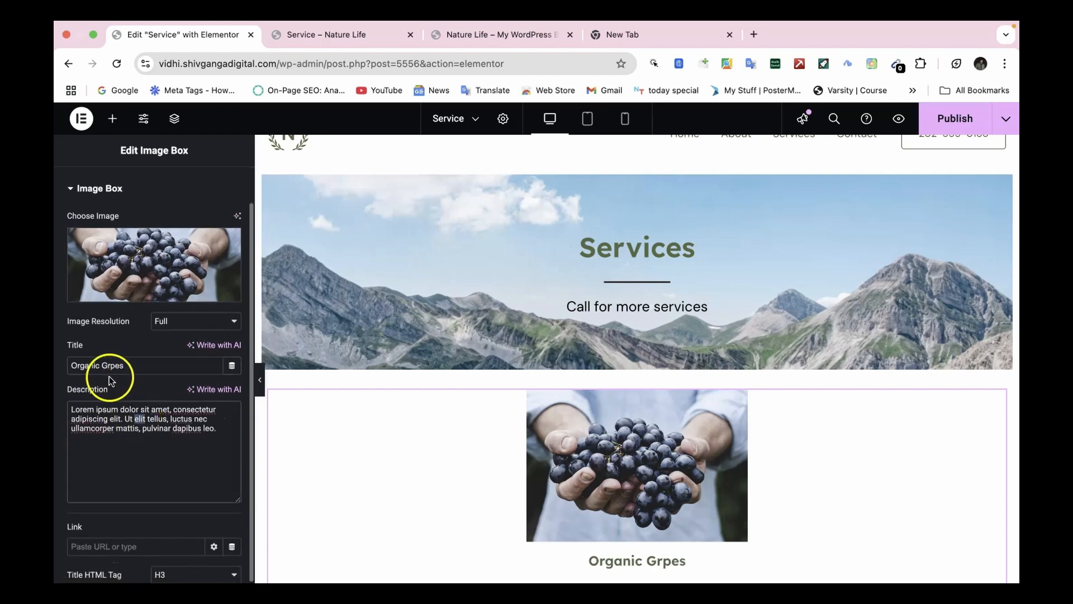
scroll(127, 481, "down", 2)
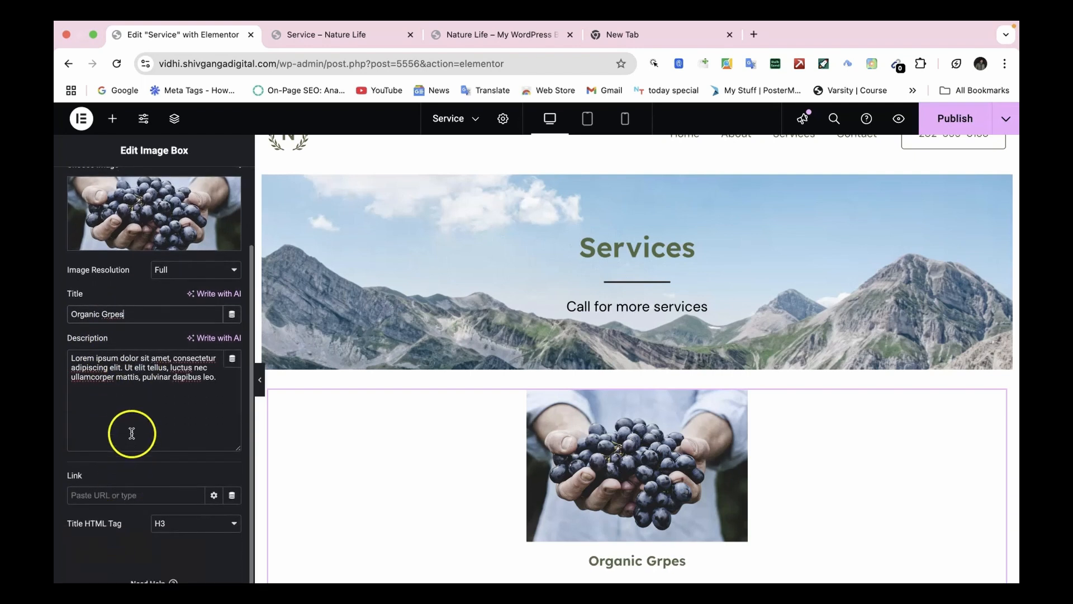
Add a single-column, downward Flexbox container below the image box section and nest another container inside it
scroll(429, 427, "down", 2)
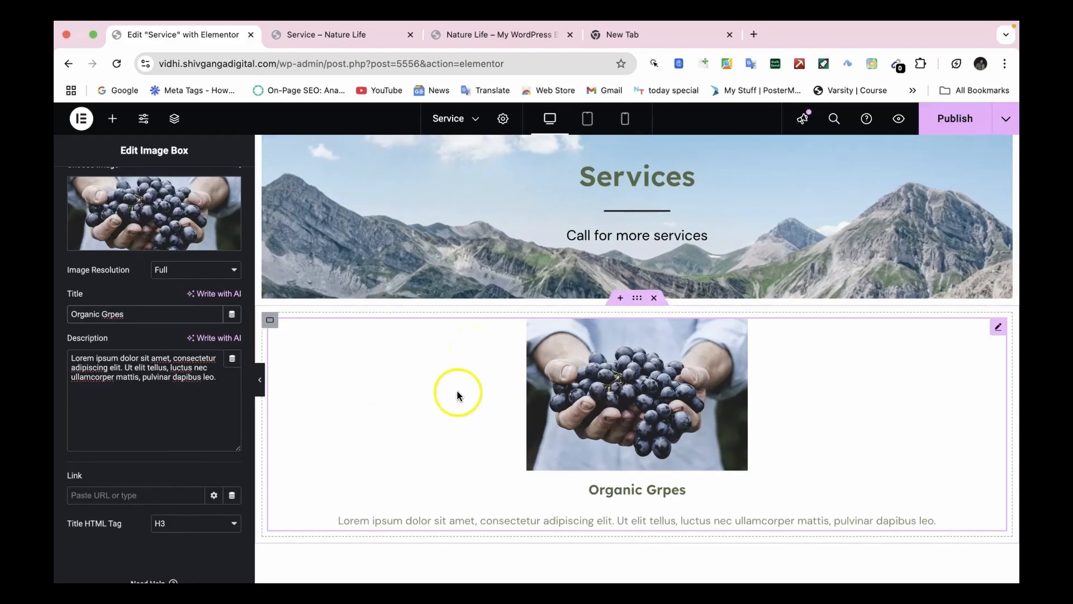
scroll(376, 486, "down", 2)
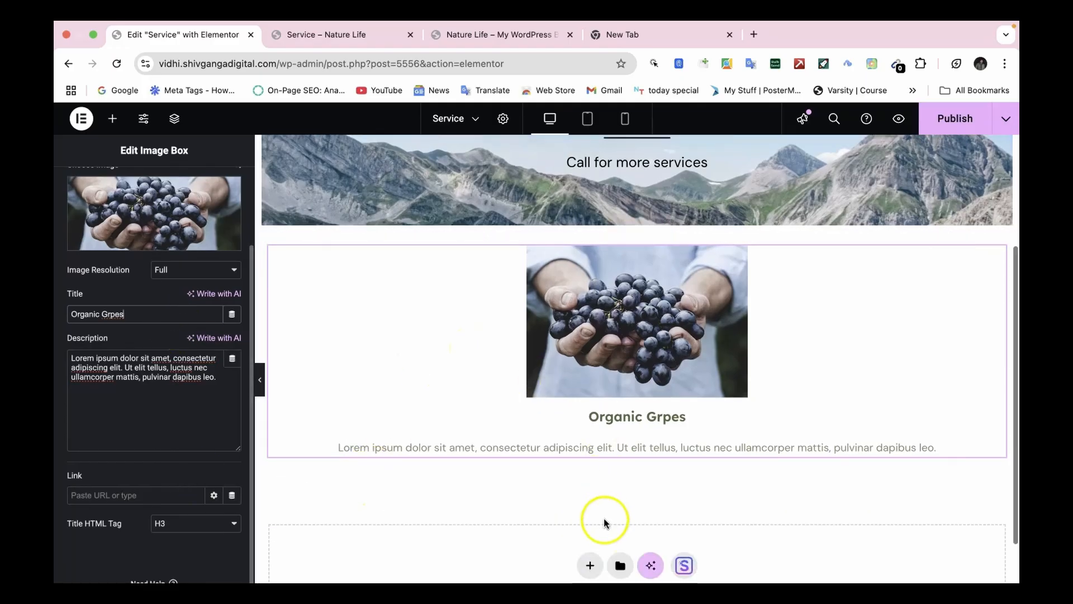
left_click(591, 565)
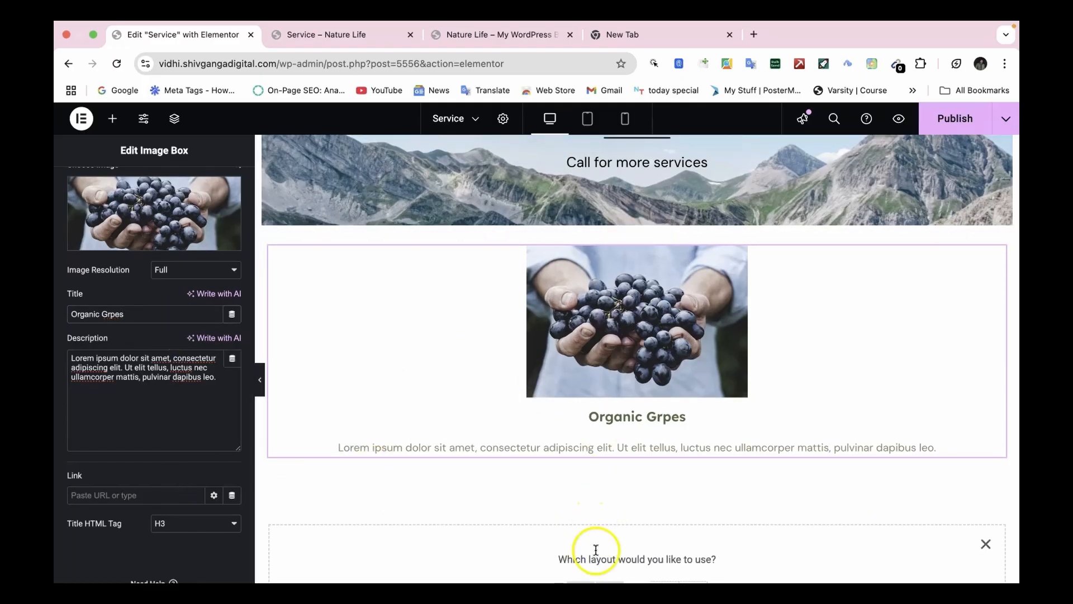
scroll(596, 550, "down", 2)
left_click(594, 542)
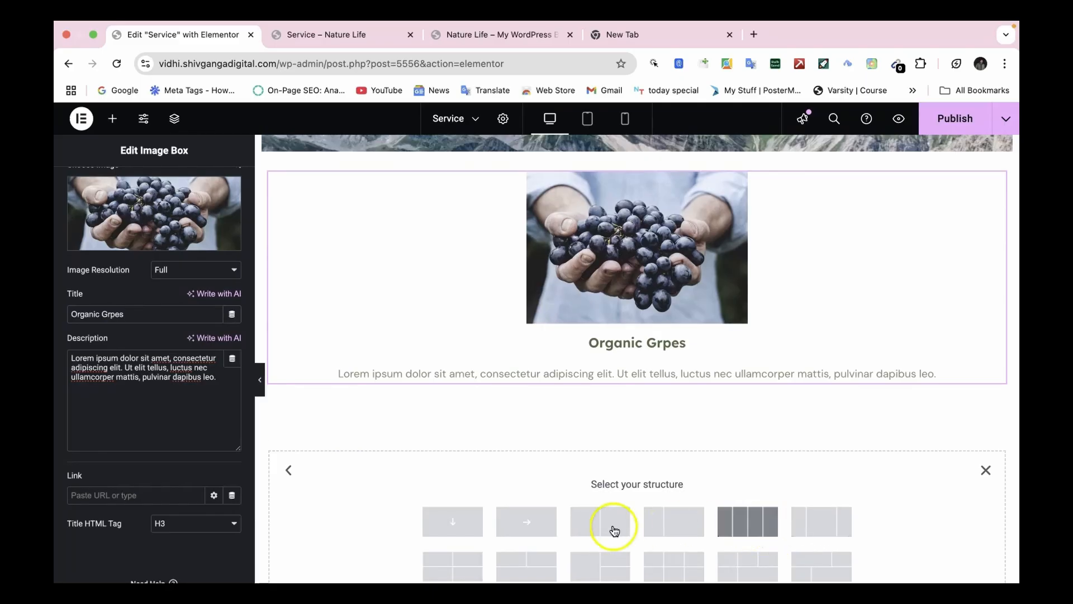
left_click(439, 532)
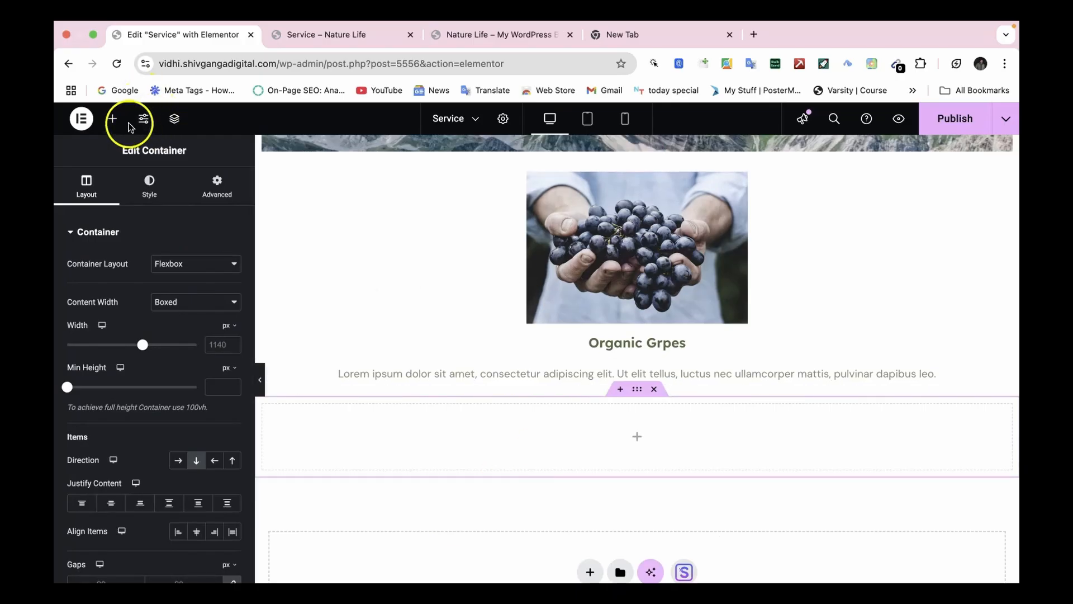
left_click(115, 120)
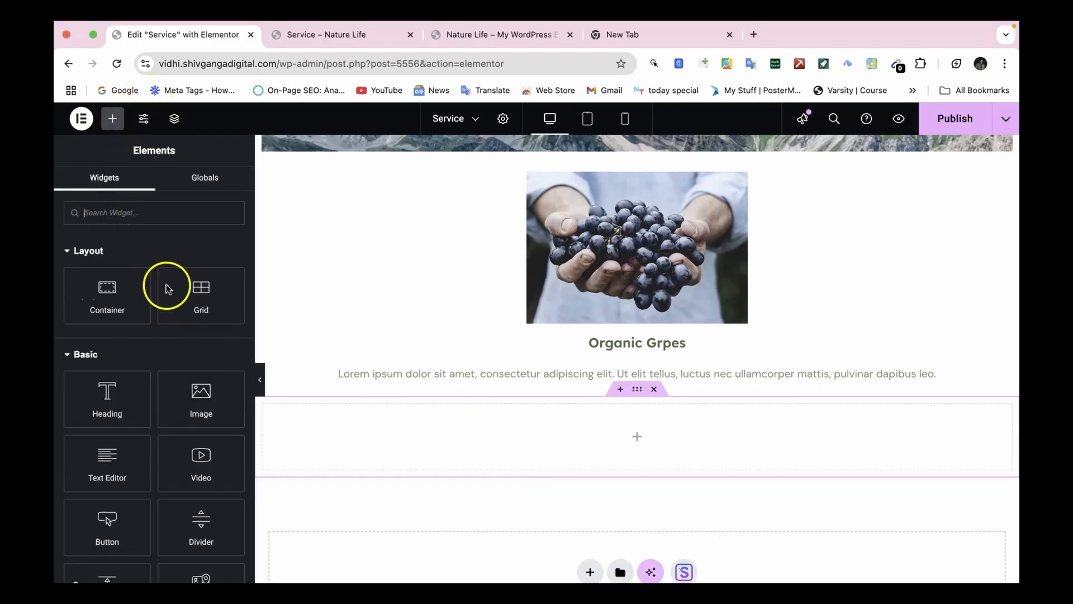
left_click_drag(105, 303, 496, 452)
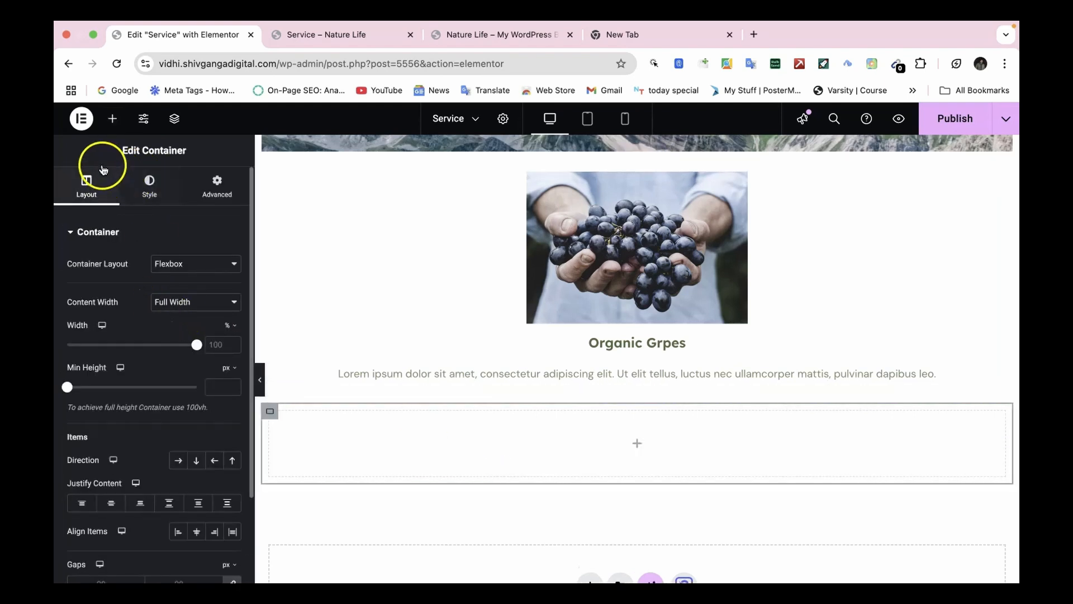
Add a Heading widget to the nested container and set its title to "Latest Products"
left_click(113, 124)
left_click_drag(107, 407, 606, 441)
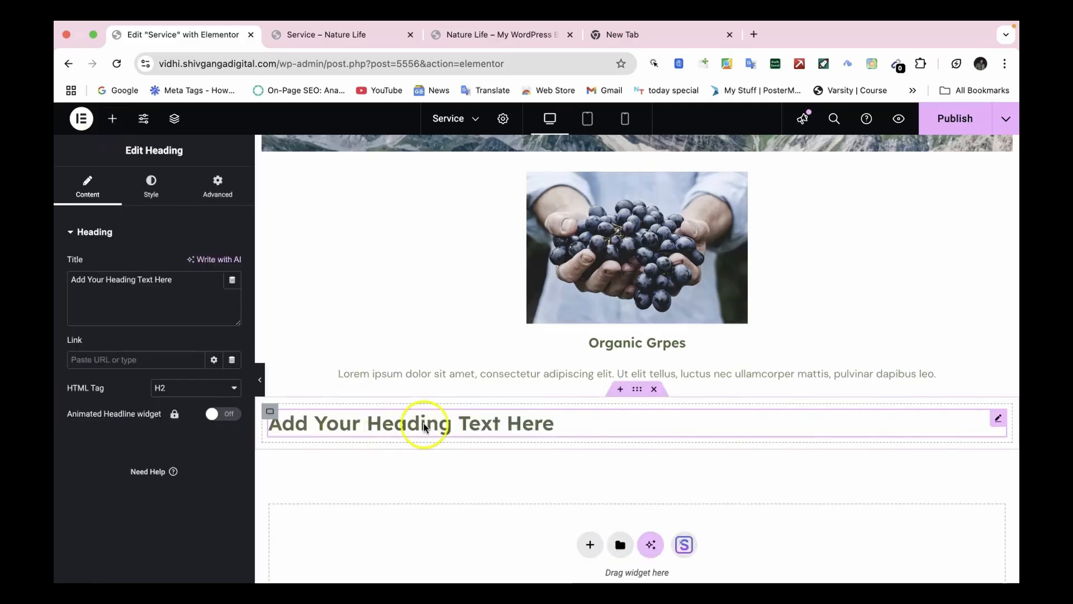
double_click(139, 299)
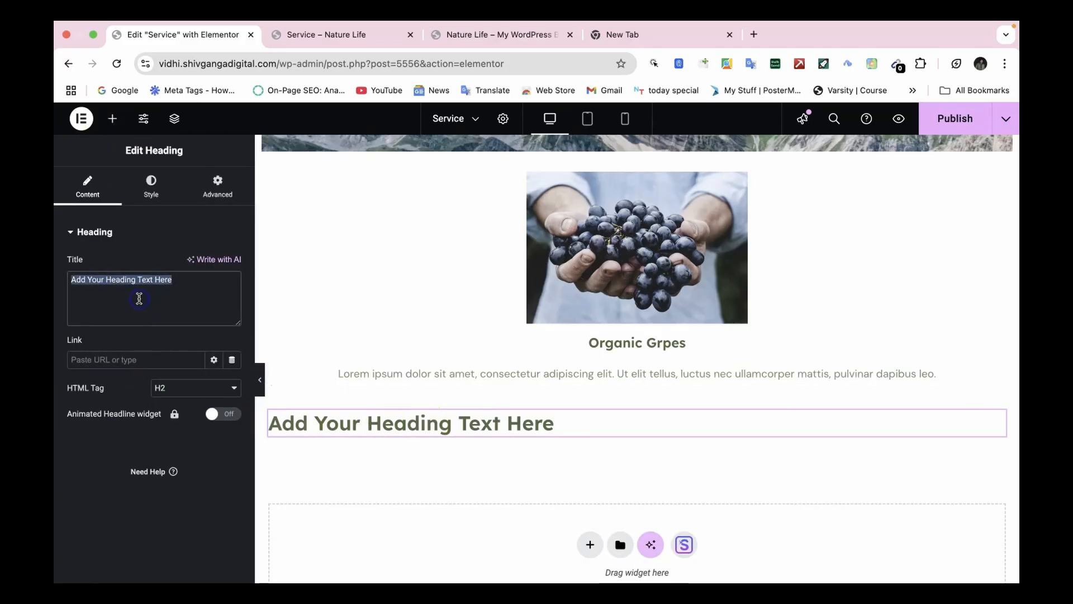
type("Latest Products")
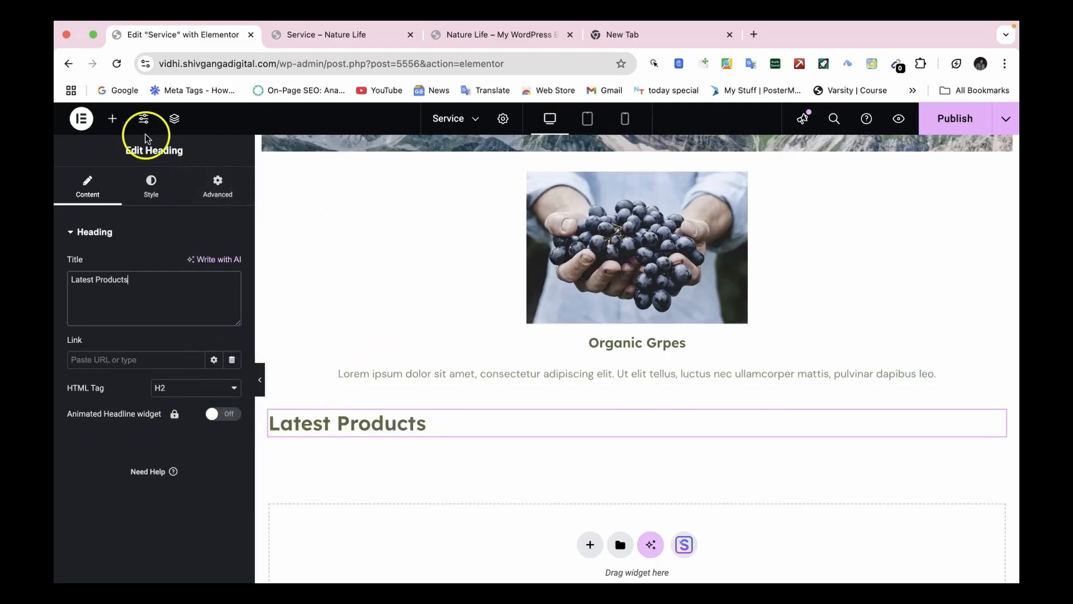
Add a Grid container below the "Latest Products" heading and set it to 4 columns
left_click(113, 120)
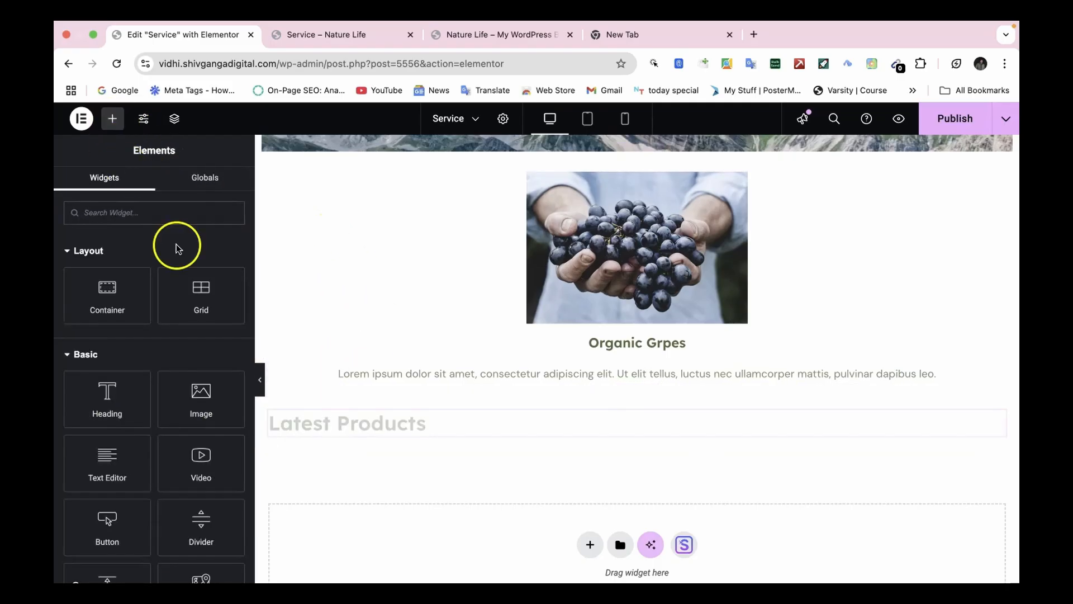
left_click_drag(201, 287, 522, 432)
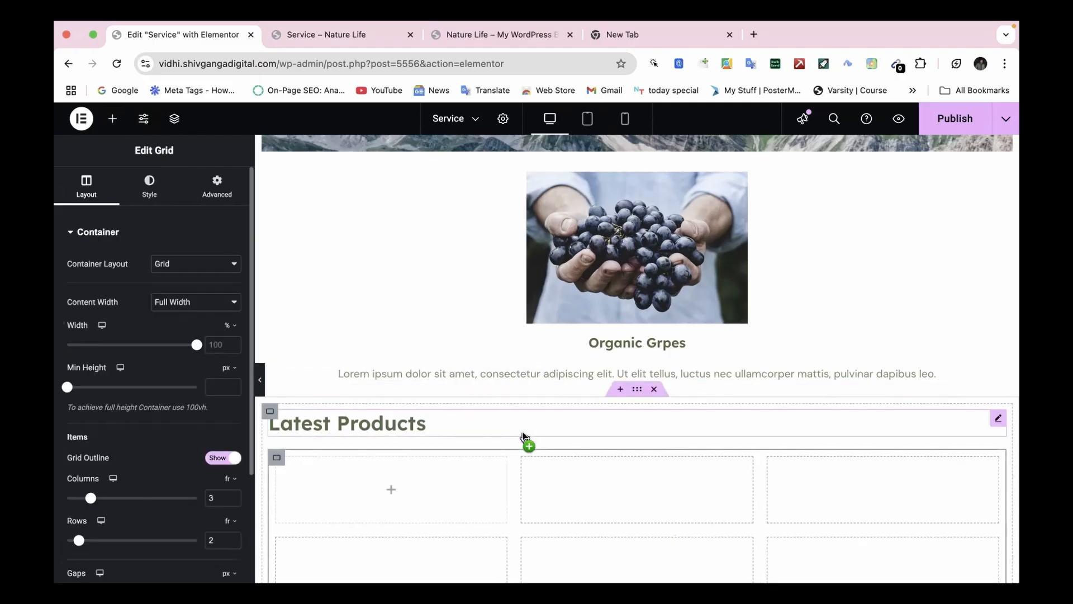
scroll(507, 530, "down", 1)
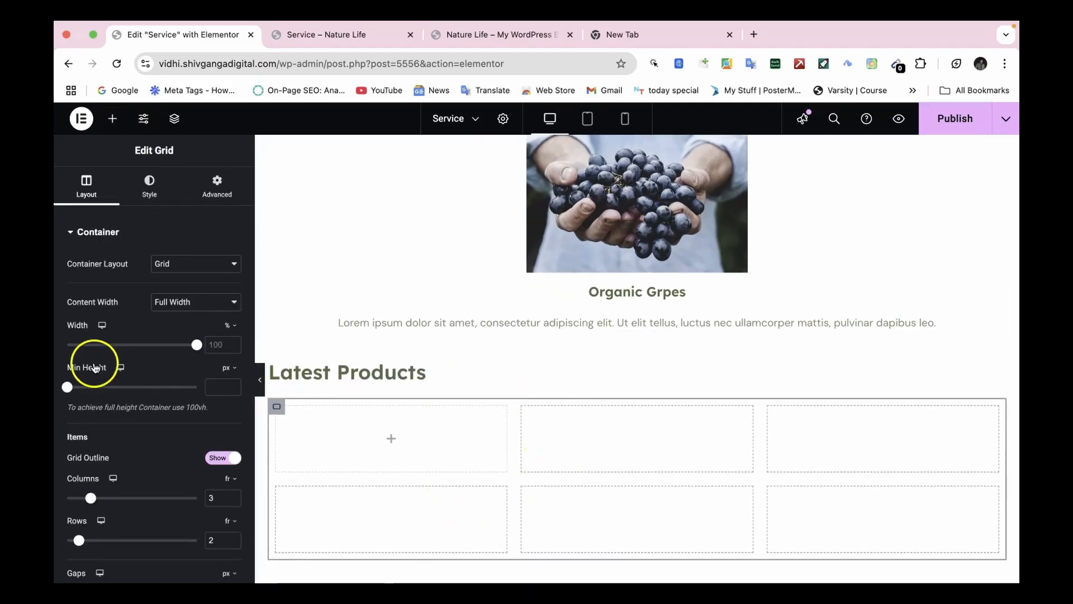
scroll(192, 471, "down", 1)
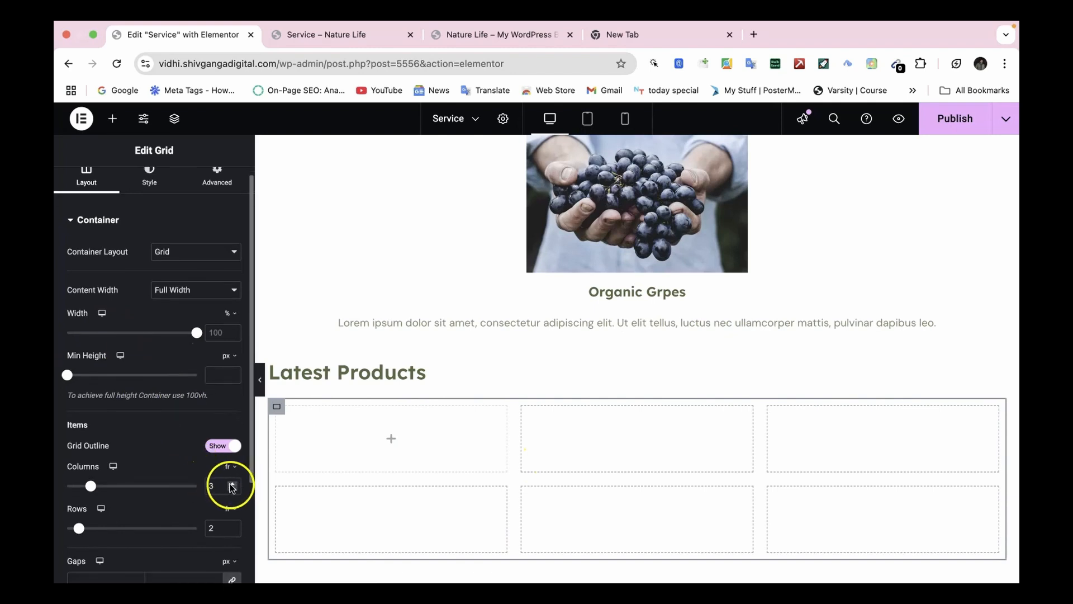
left_click(233, 483)
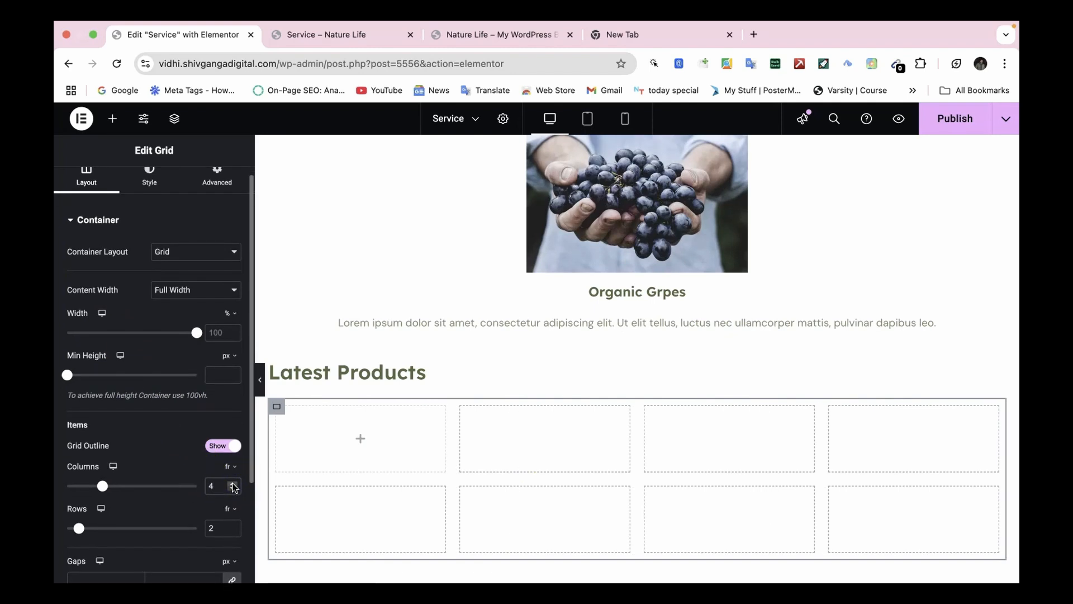
Place an Image widget in the first cell of the grid below "Latest Products"
left_click(112, 119)
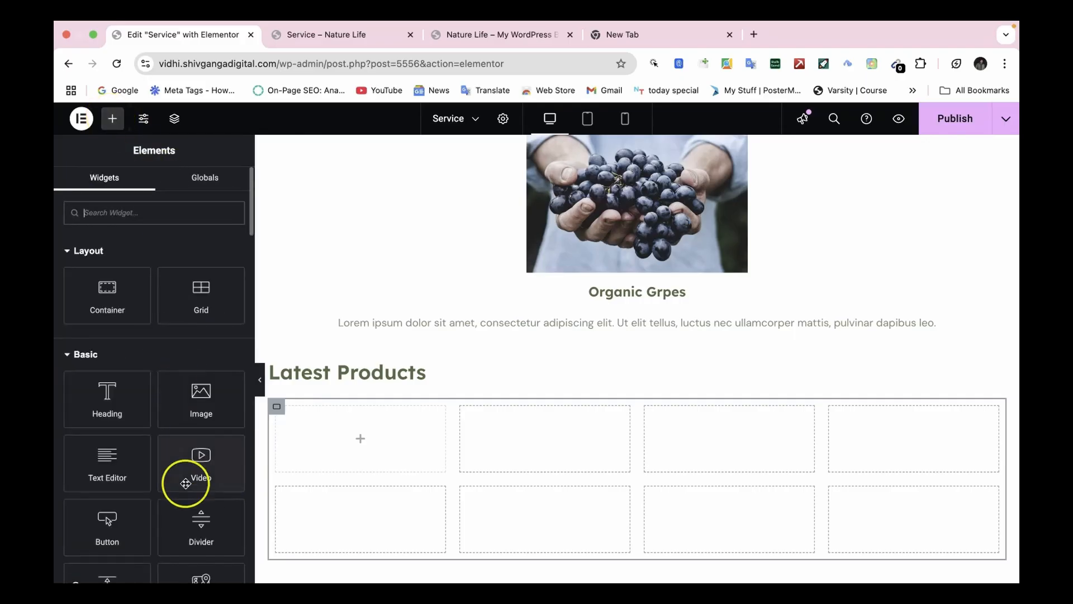
scroll(192, 480, "down", 1)
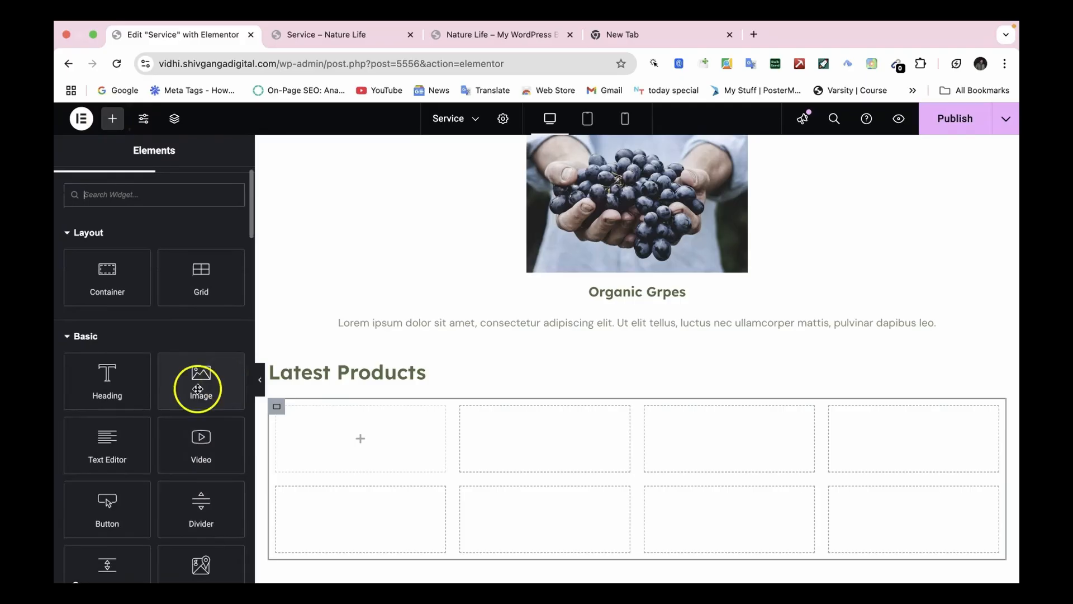
scroll(195, 236, "up", 1)
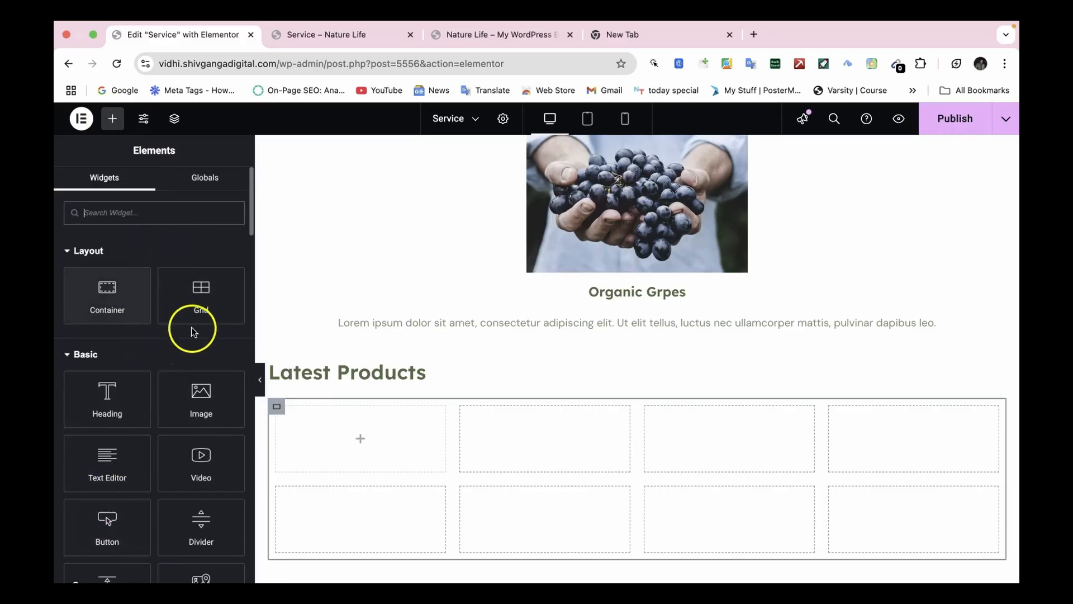
left_click_drag(202, 396, 389, 447)
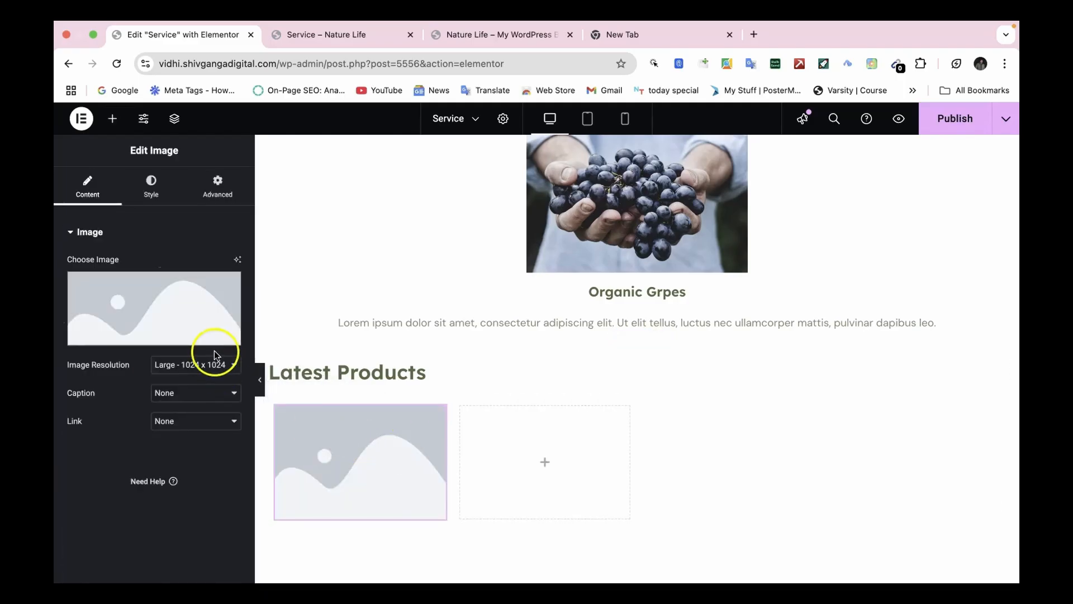
Try to place a Heading widget beneath the placeholder image in the grid, and undo the placement
left_click(113, 119)
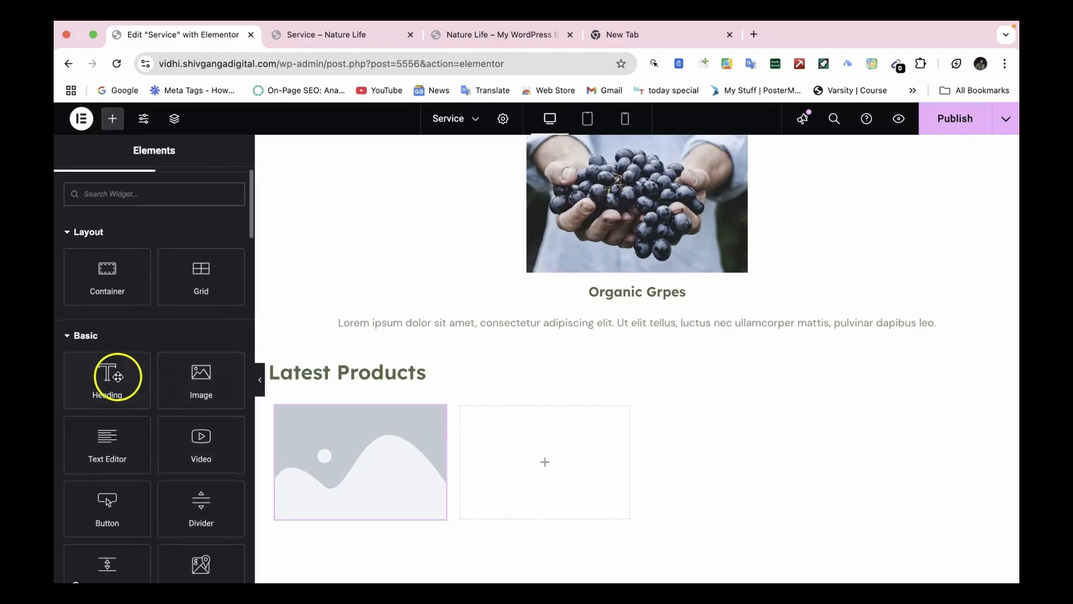
left_click_drag(118, 377, 338, 501)
key("ctrl+z")
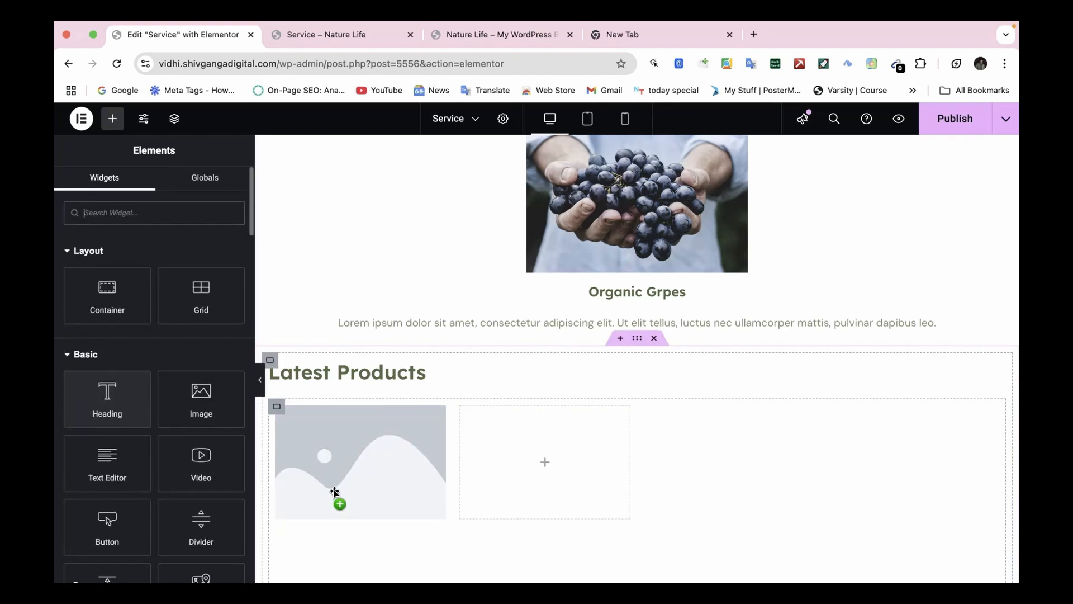
Delete the four-column grid with its placeholder image below the "Latest Products" heading
scroll(467, 402, "down", 2)
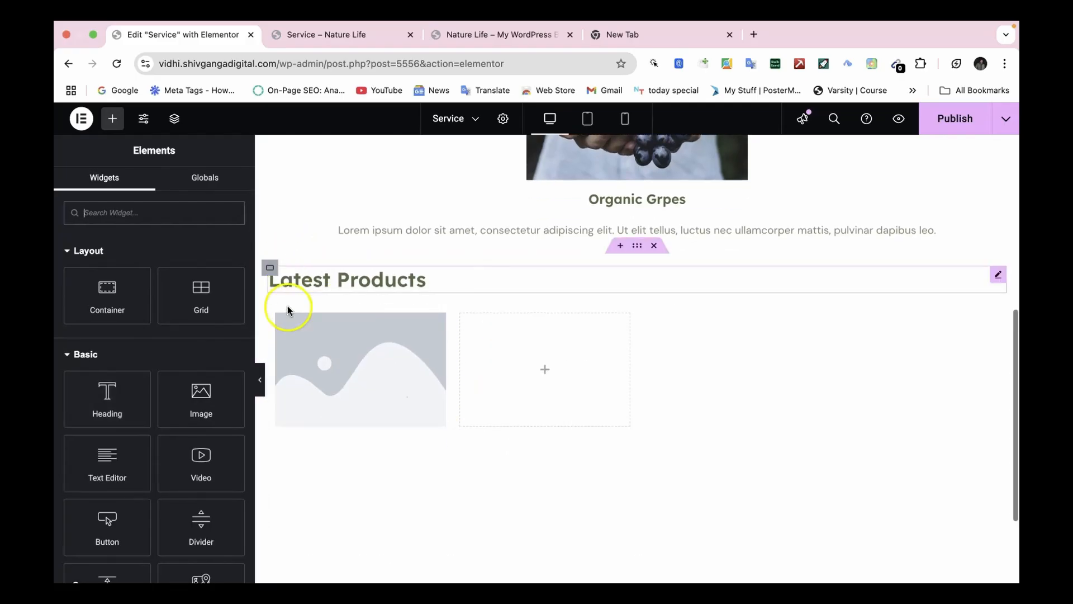
right_click(276, 315)
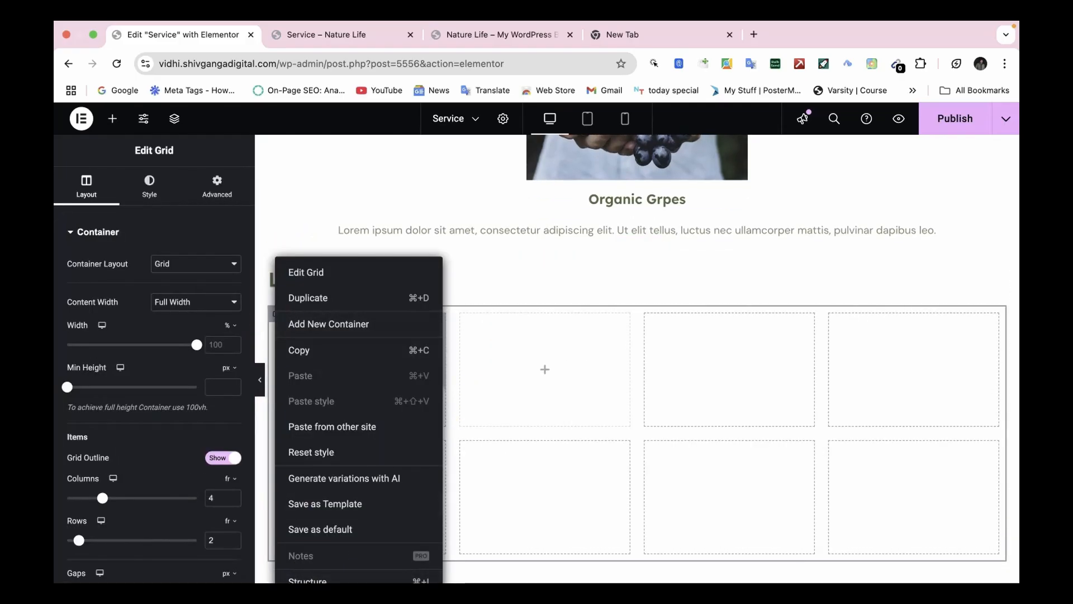
key("Delete")
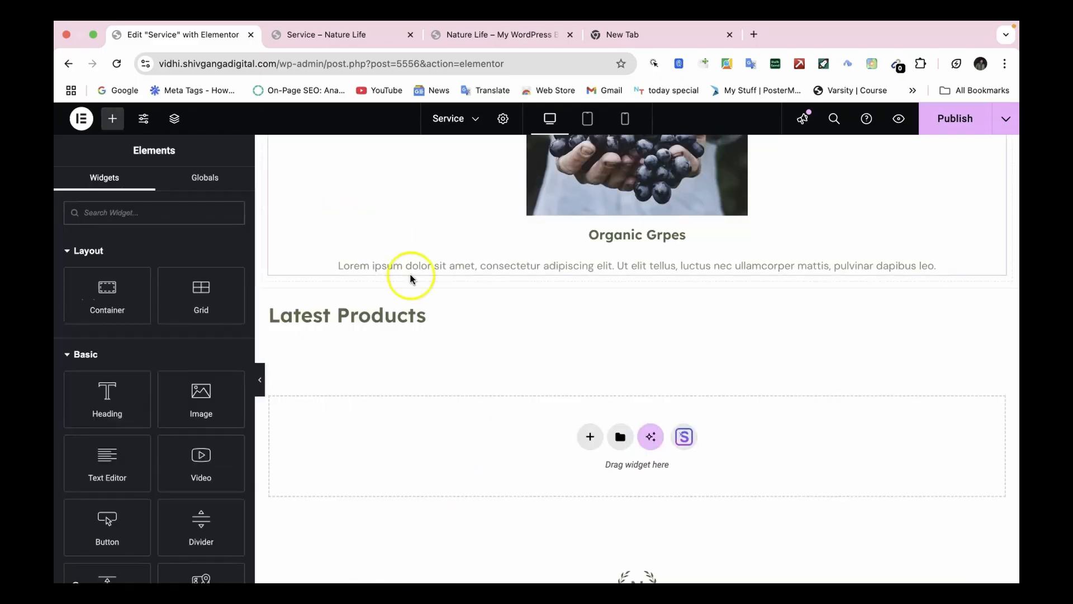
Add a new Grid container below the "Latest Products" heading and place a Container in its first cell
left_click_drag(211, 318, 450, 330)
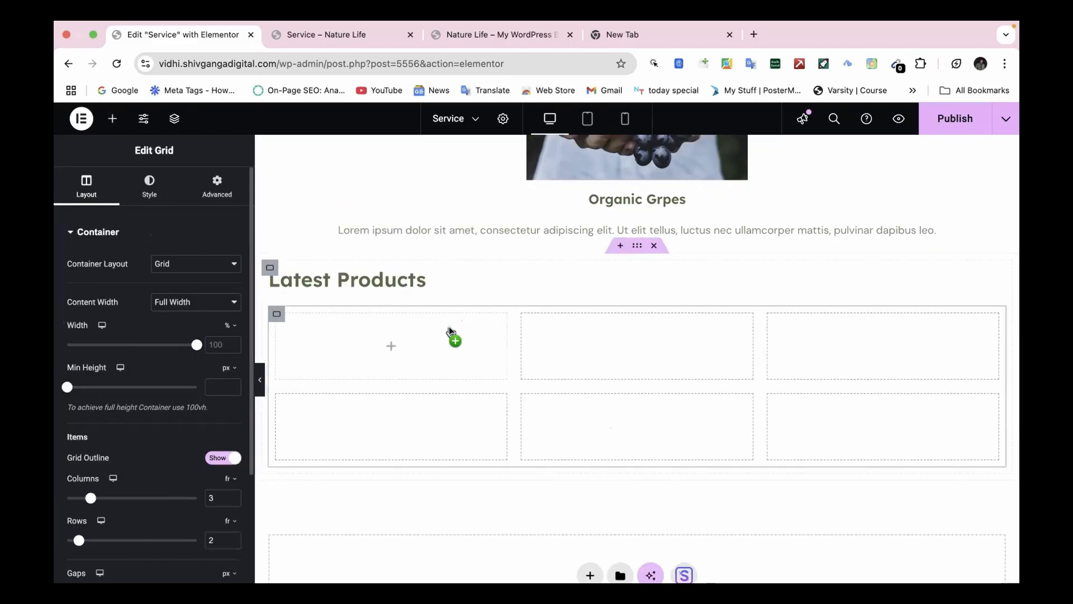
left_click(112, 119)
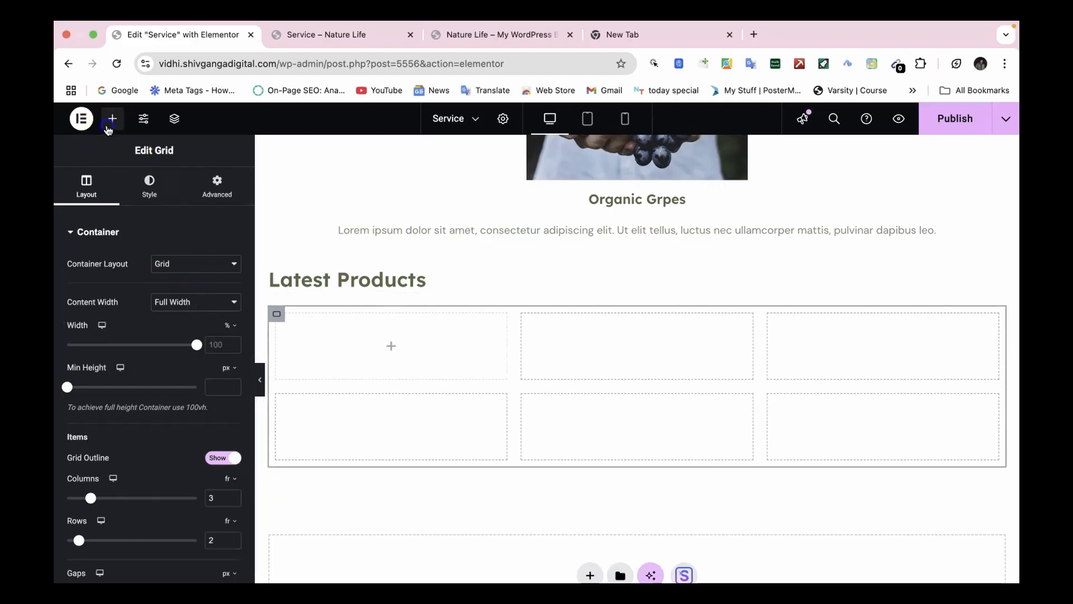
left_click_drag(88, 310, 359, 362)
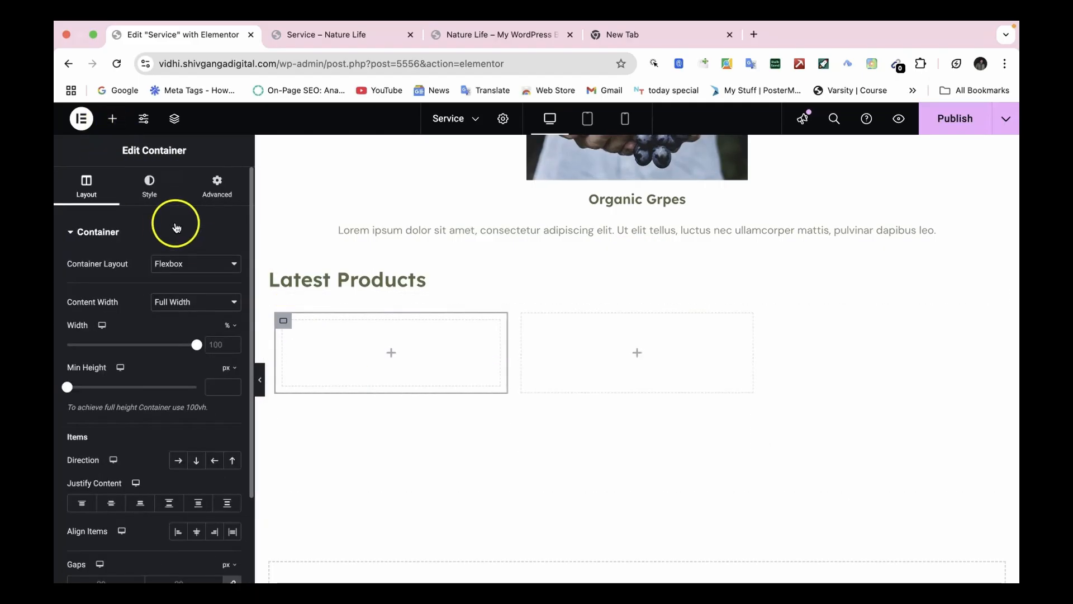
Place an Image widget with a Heading widget beneath it inside the container in the grid's first cell
left_click(112, 119)
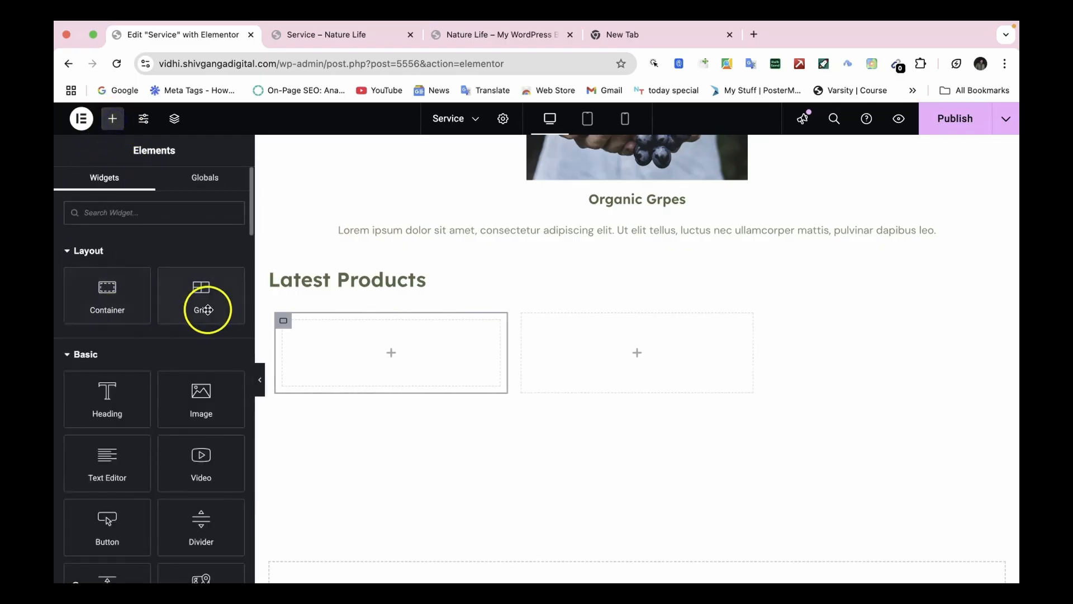
left_click_drag(199, 395, 369, 369)
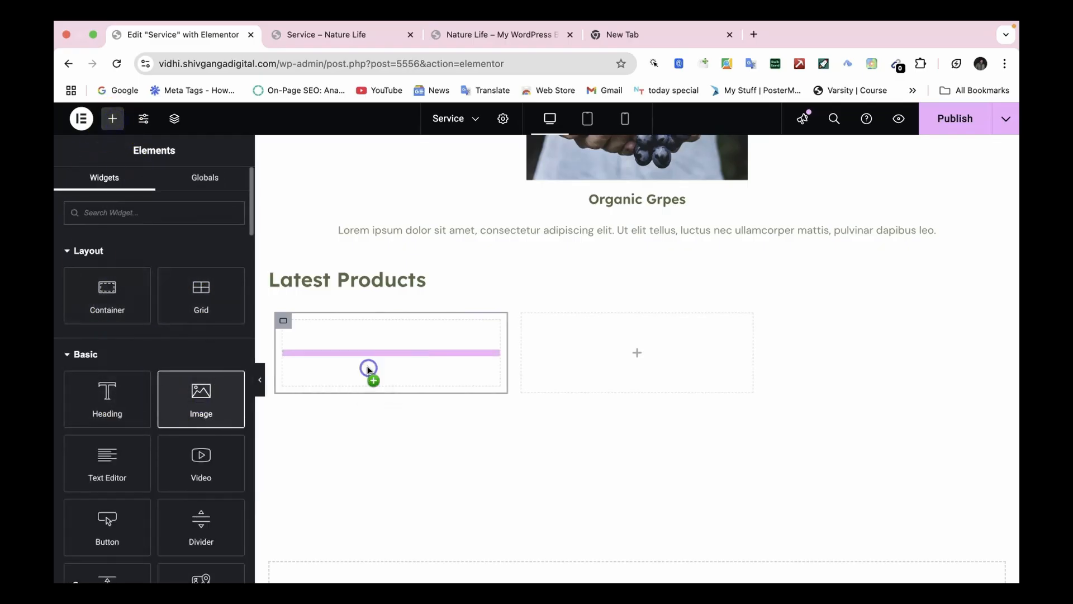
left_click(112, 118)
left_click_drag(331, 393, 371, 441)
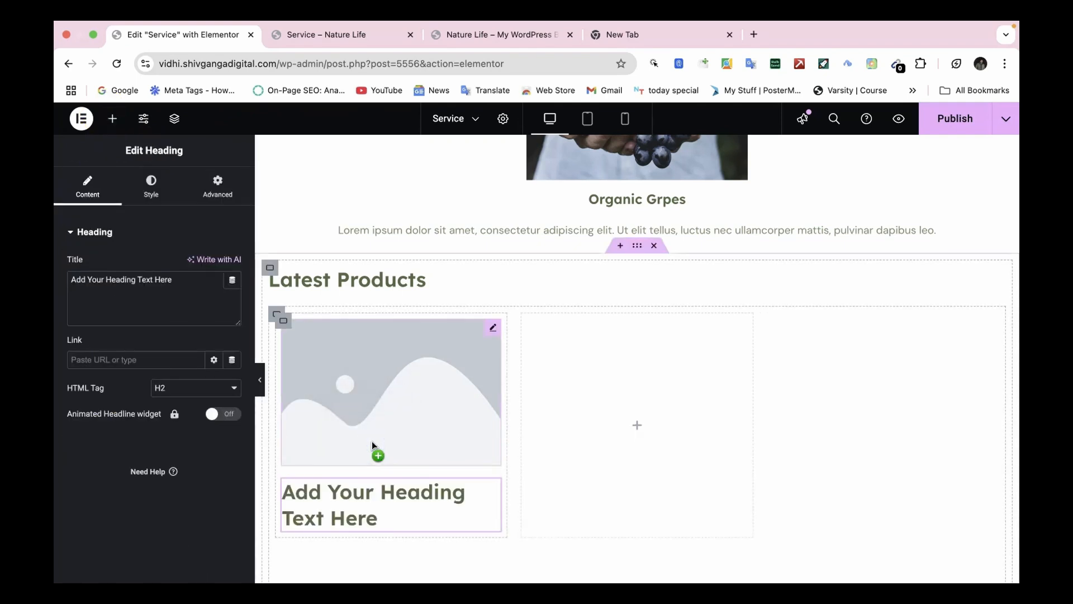
Duplicate the first image-and-heading container twice to fill the grid's first row
left_click(284, 322)
right_click(285, 323)
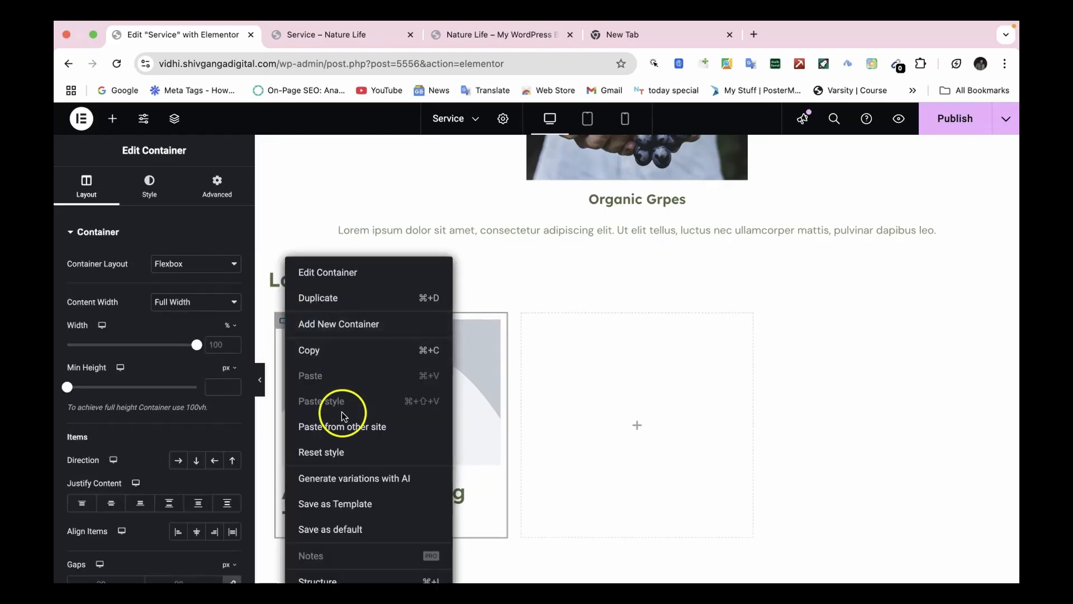
left_click(341, 296)
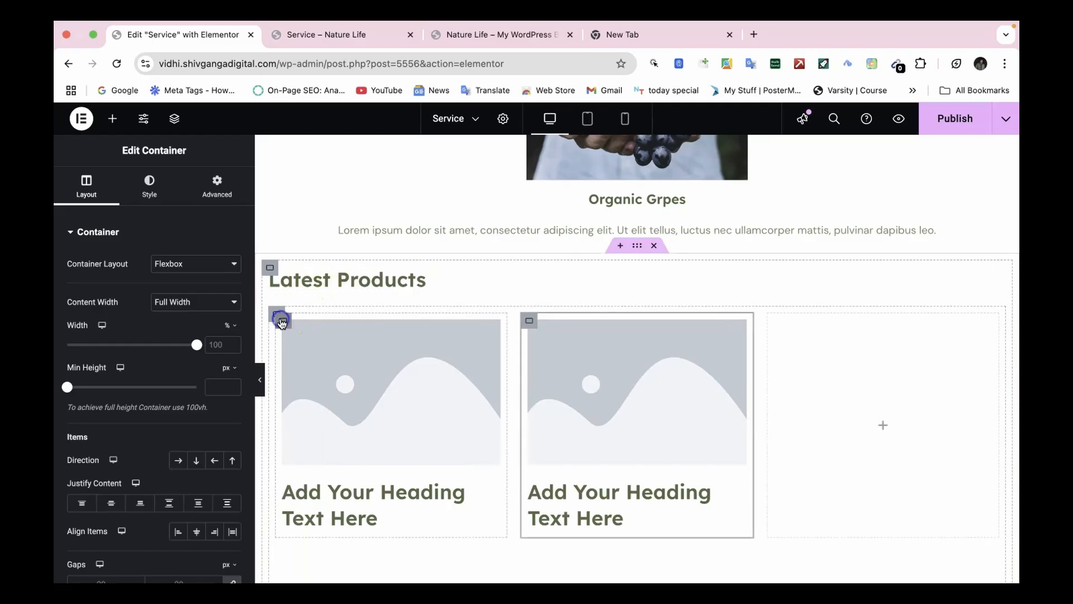
left_click(282, 323)
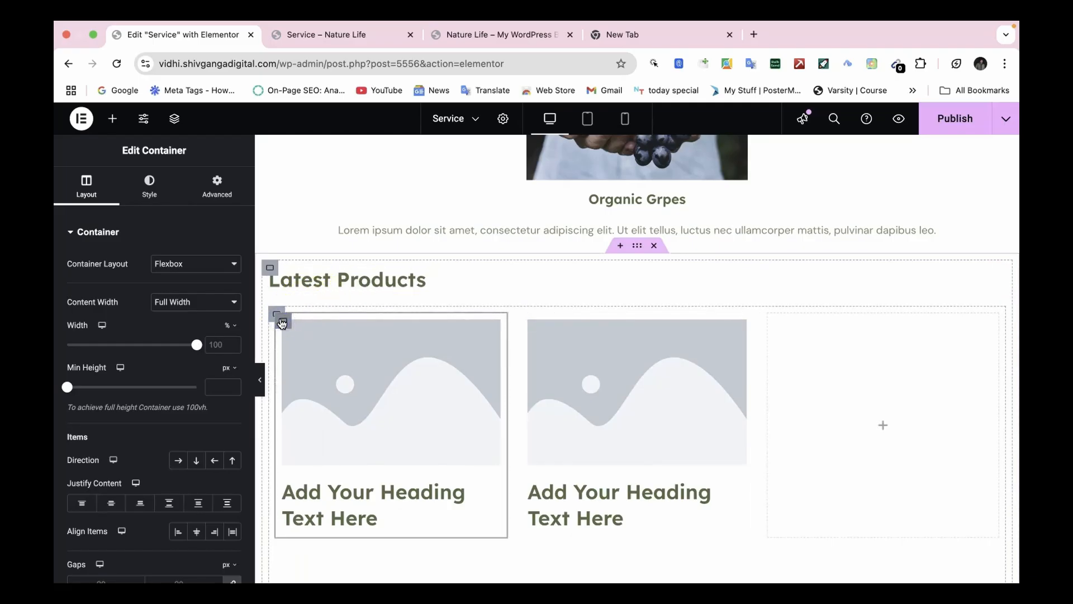
right_click(283, 324)
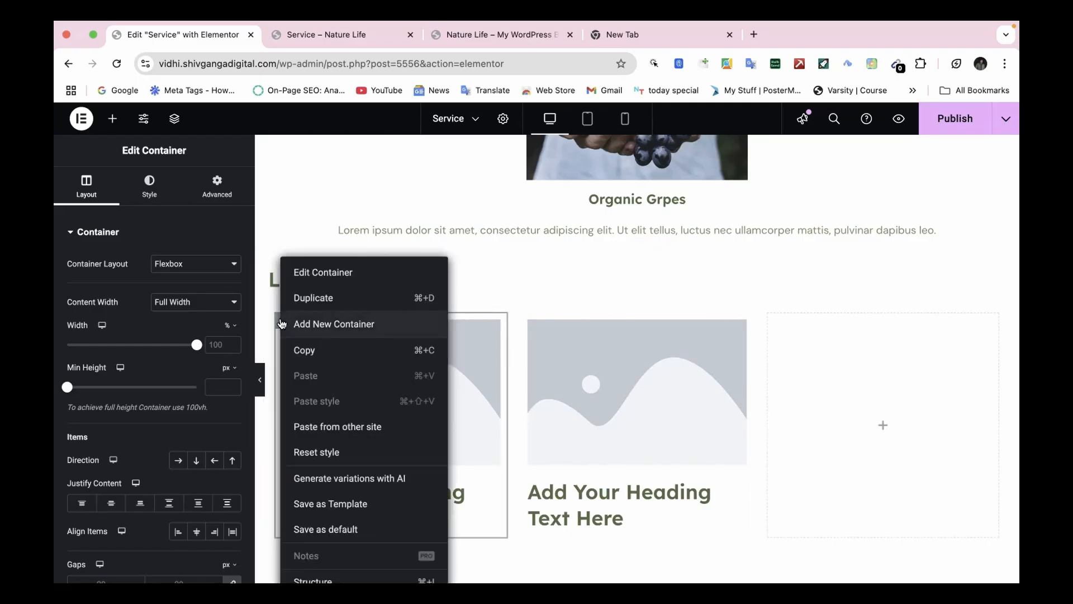
left_click(346, 300)
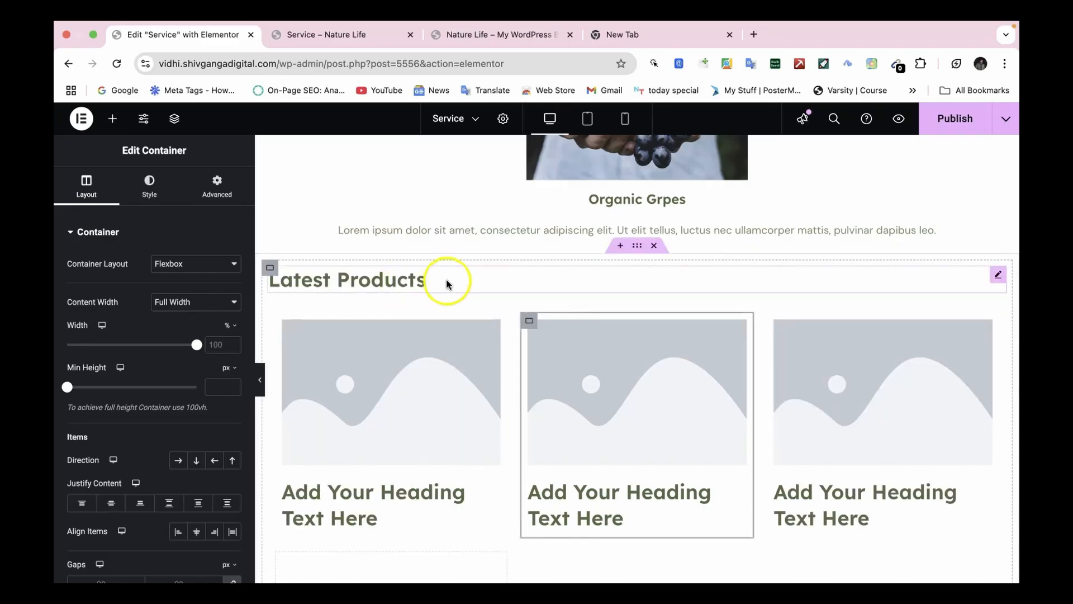
Duplicate the middle image-and-heading container three times to fill the grid's second row
right_click(531, 324)
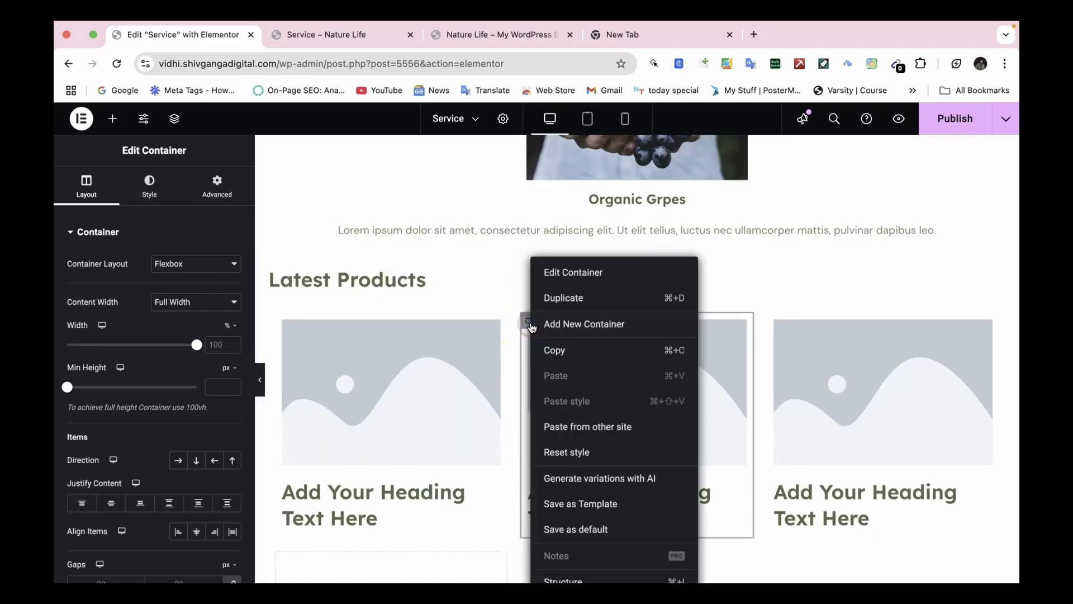
left_click(606, 301)
scroll(579, 331, "down", 3)
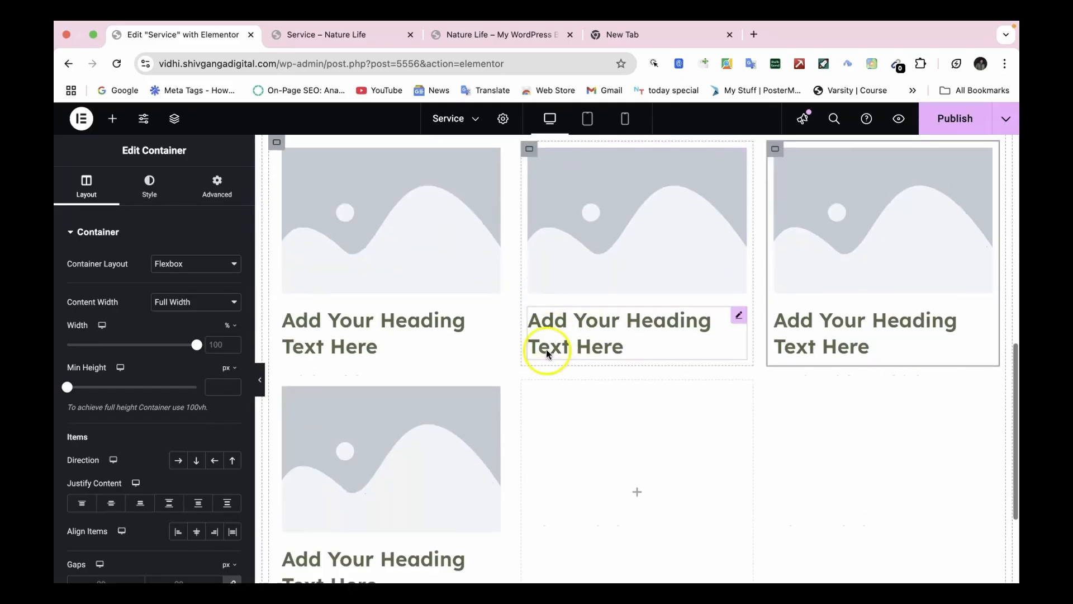
scroll(546, 349, "up", 2)
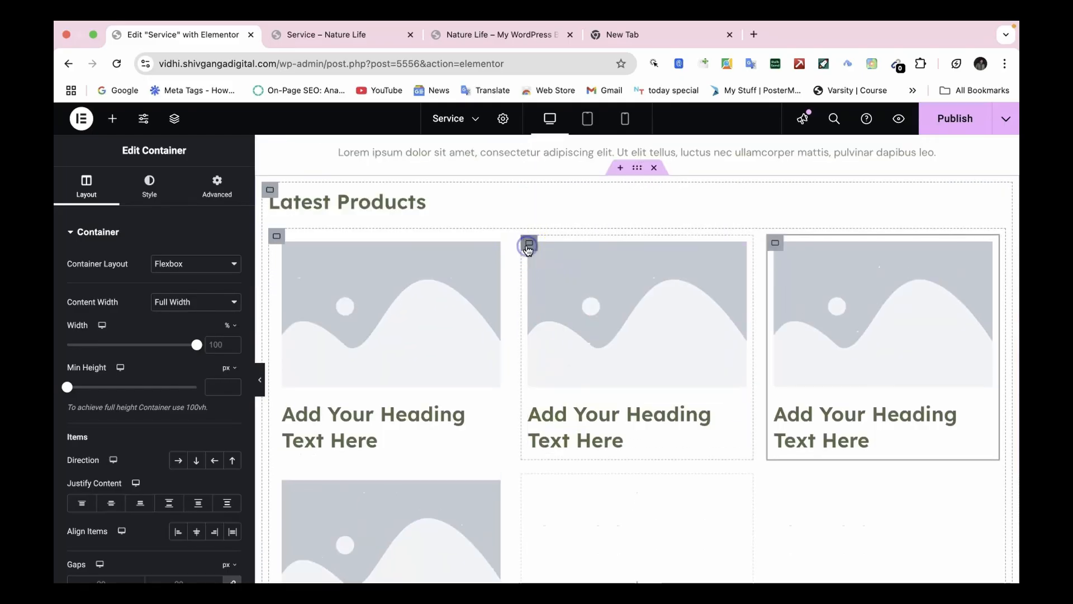
right_click(528, 246)
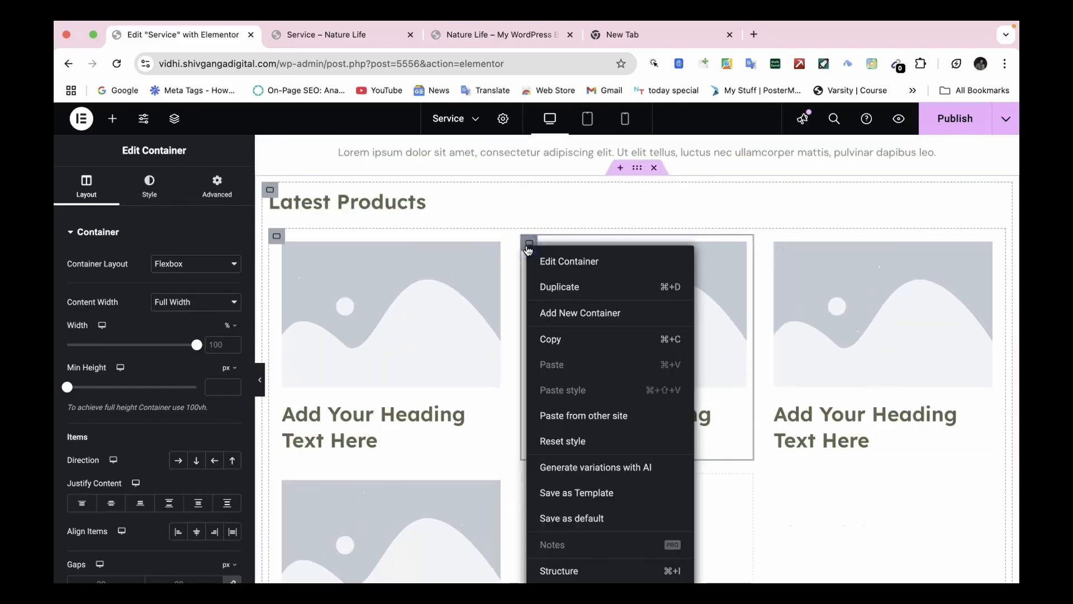
left_click(564, 286)
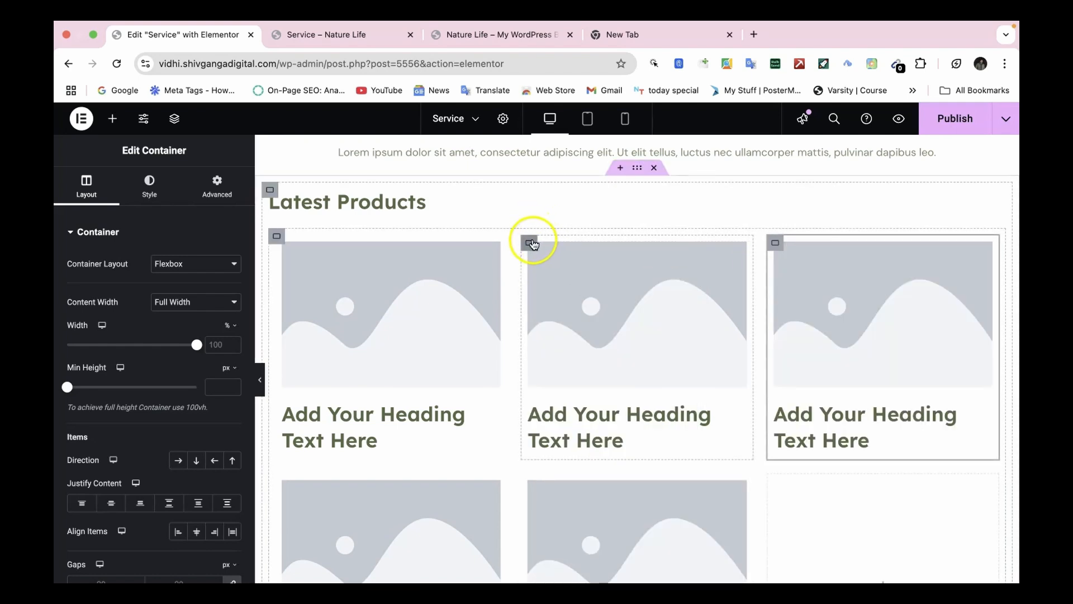
right_click(531, 244)
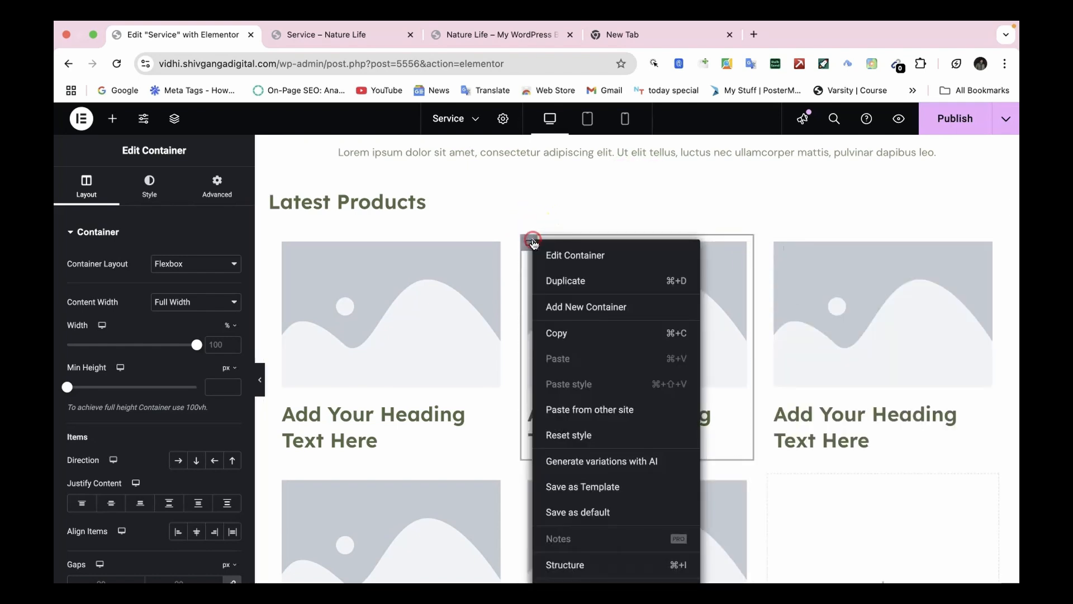
left_click(575, 282)
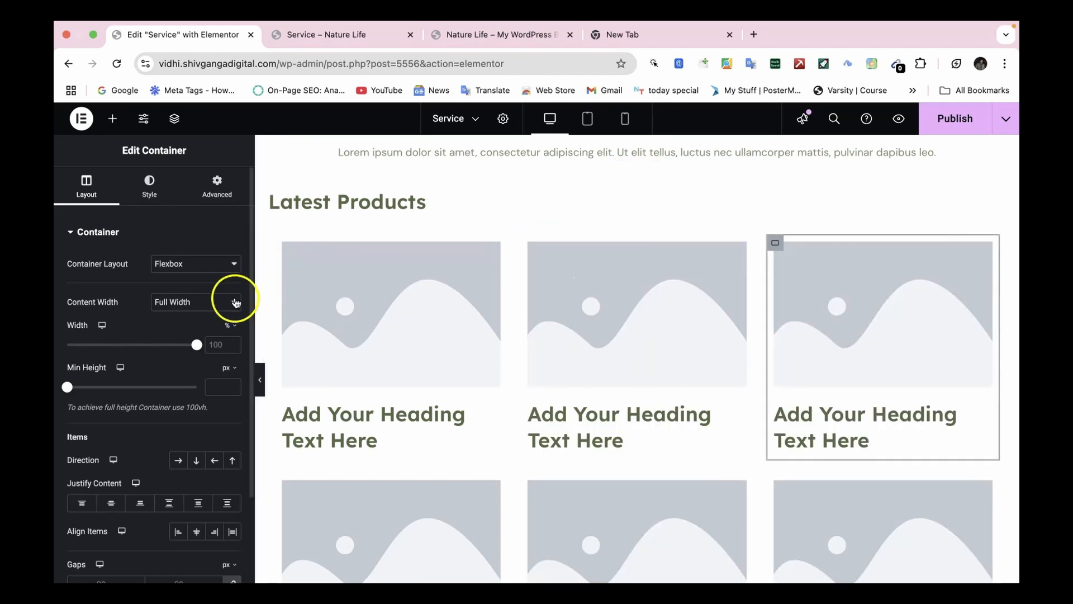
Set the first product card's image to the green Pulses bag picture from the media library
scroll(390, 330, "down", 1)
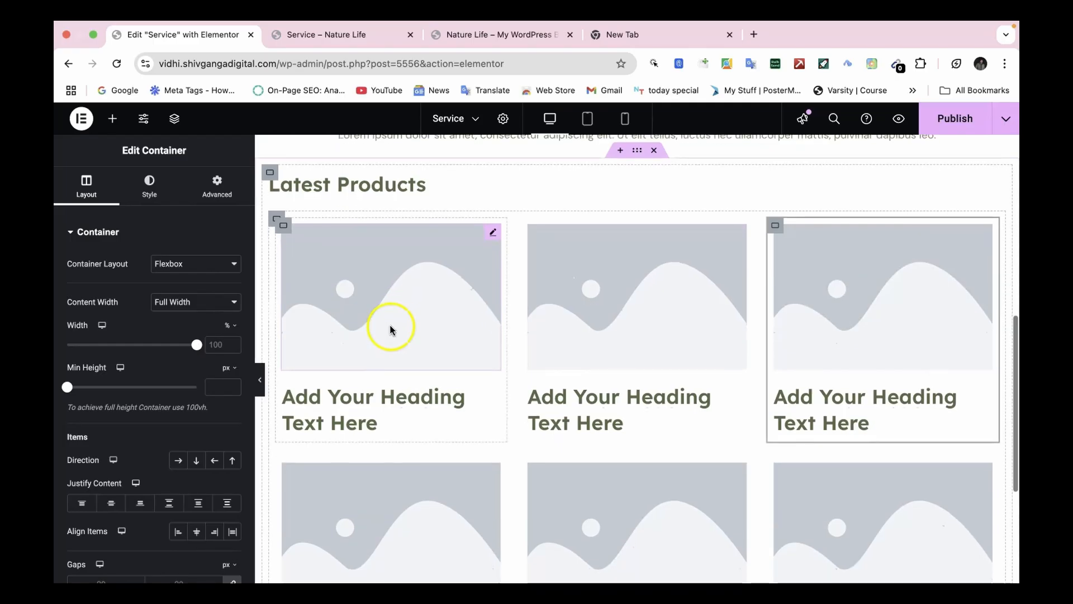
left_click(379, 294)
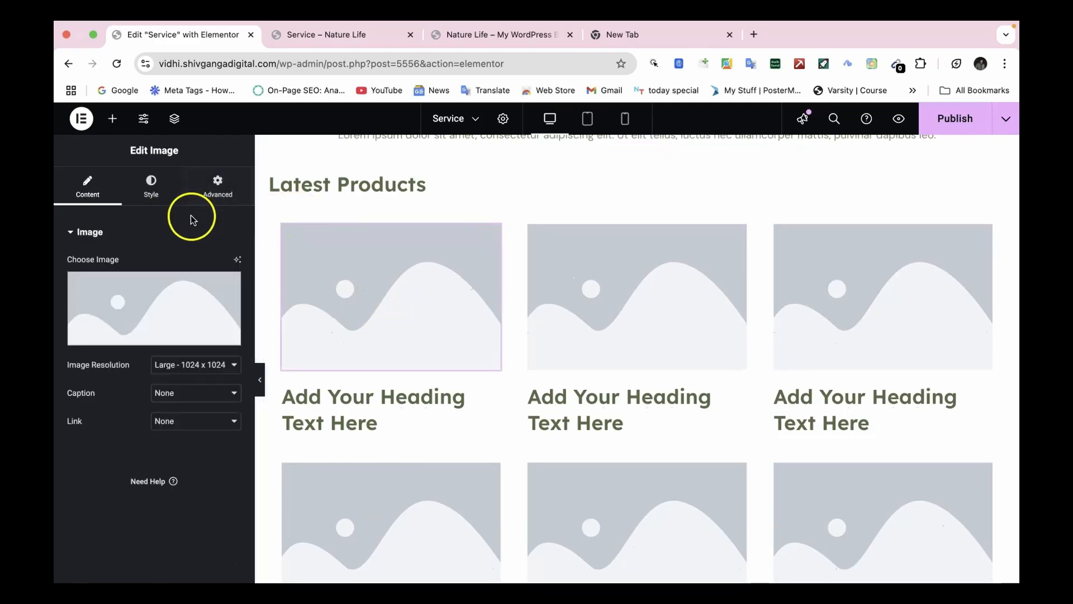
left_click(184, 310)
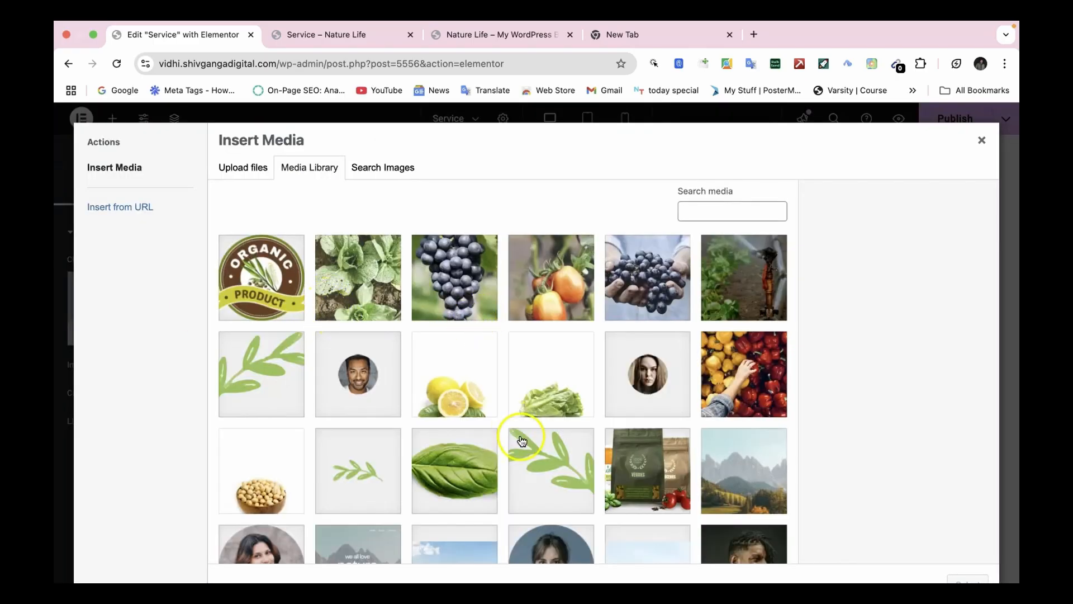
scroll(521, 441, "down", 10)
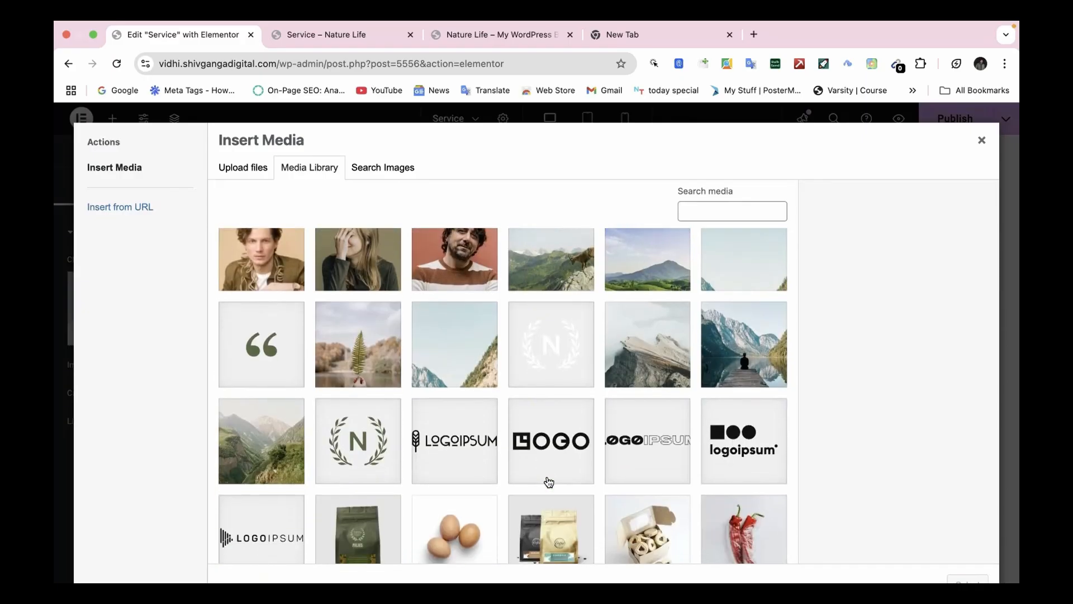
scroll(549, 482, "down", 3)
left_click(373, 346)
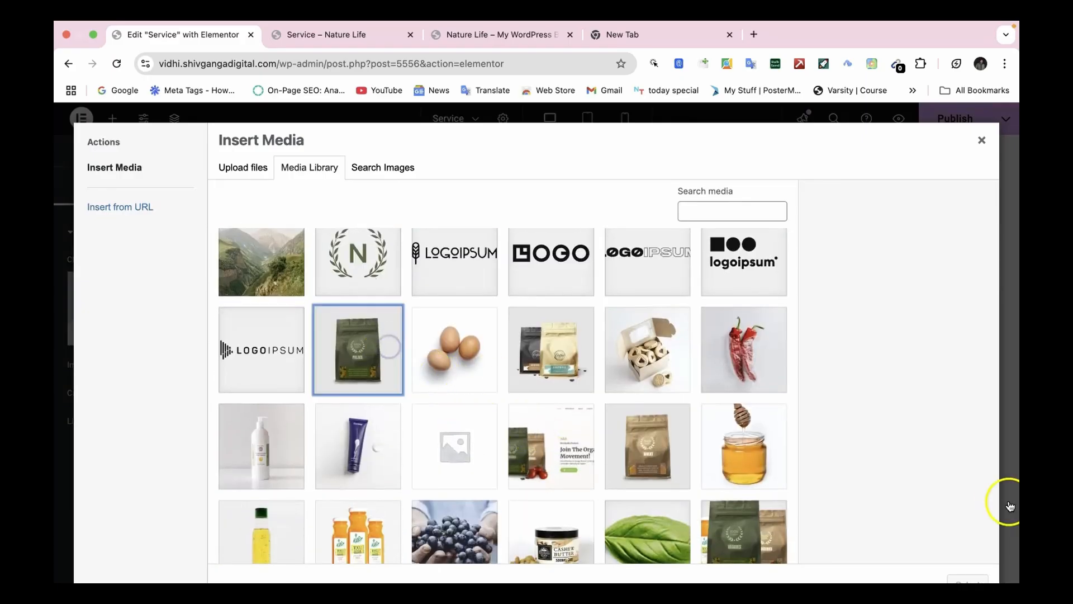
left_click(958, 582)
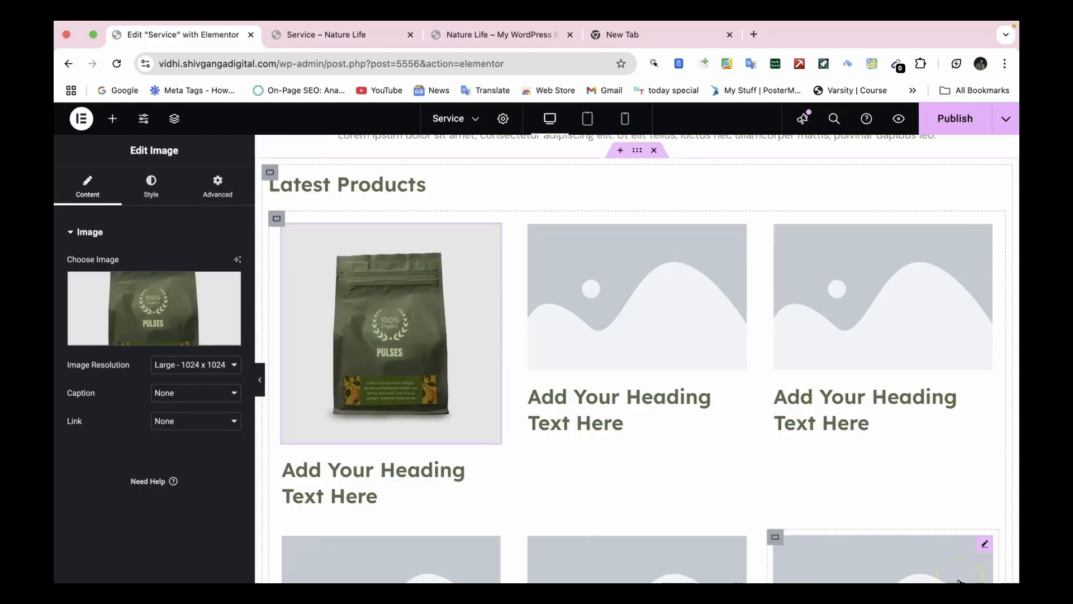
Set the second product card's image to the picture of three eggs from the media library
left_click(672, 334)
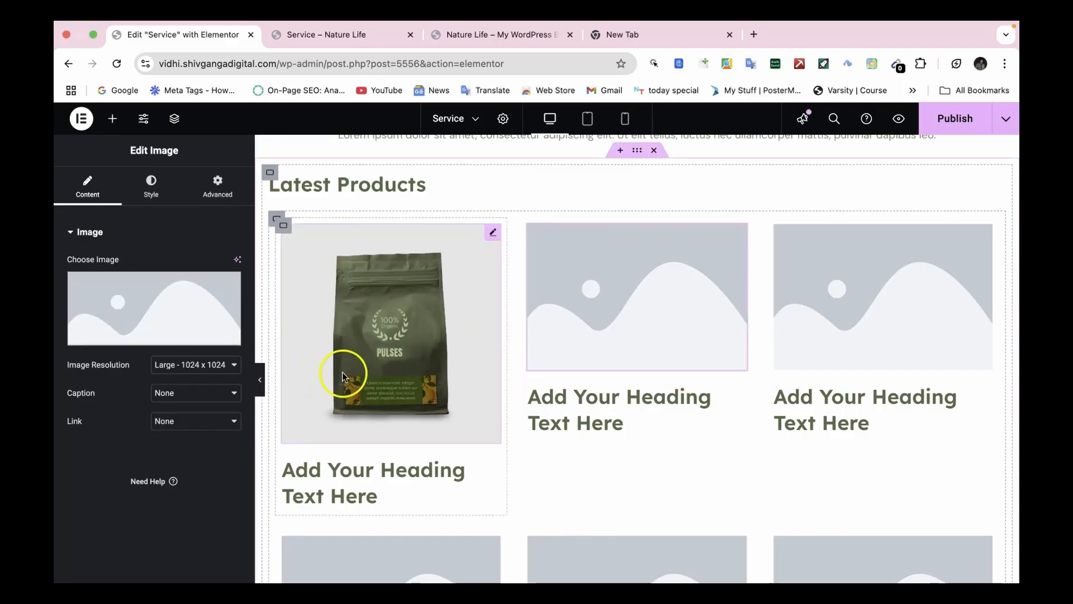
left_click(191, 304)
scroll(576, 504, "down", 10)
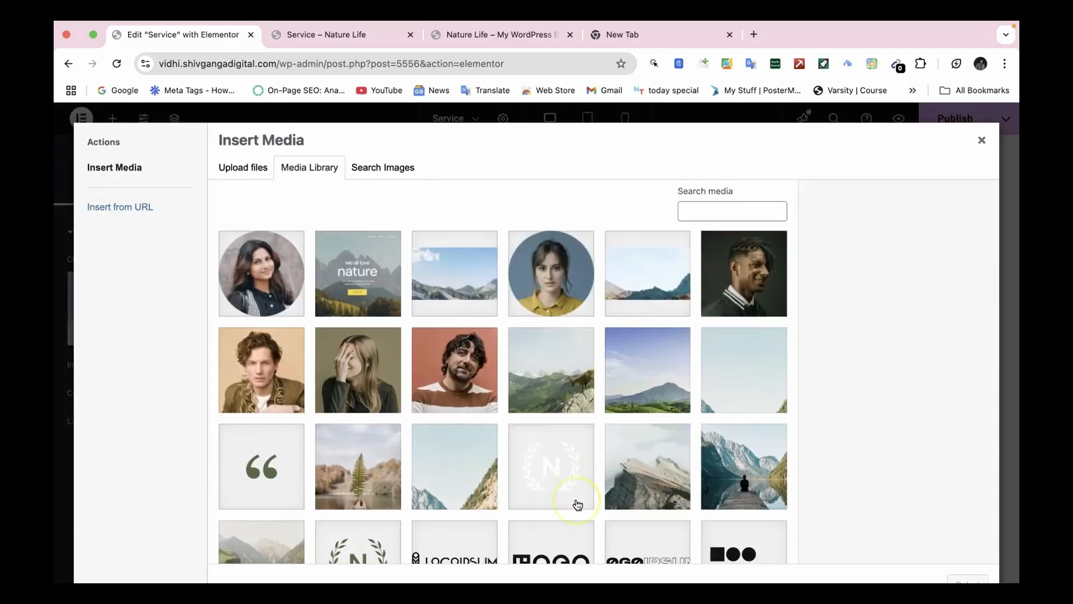
scroll(578, 505, "down", 3)
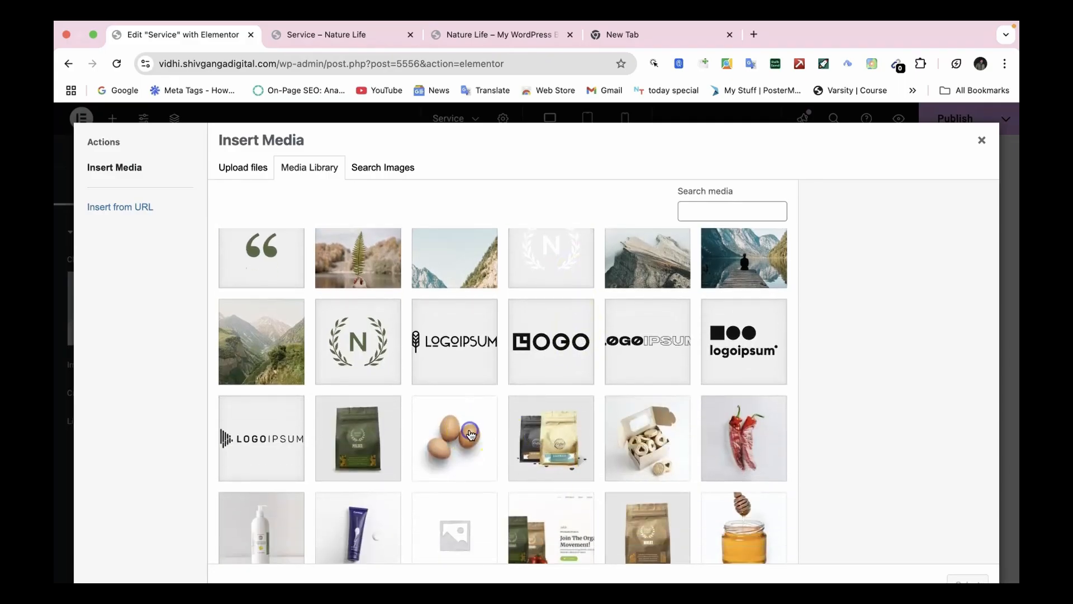
left_click(470, 435)
left_click(973, 580)
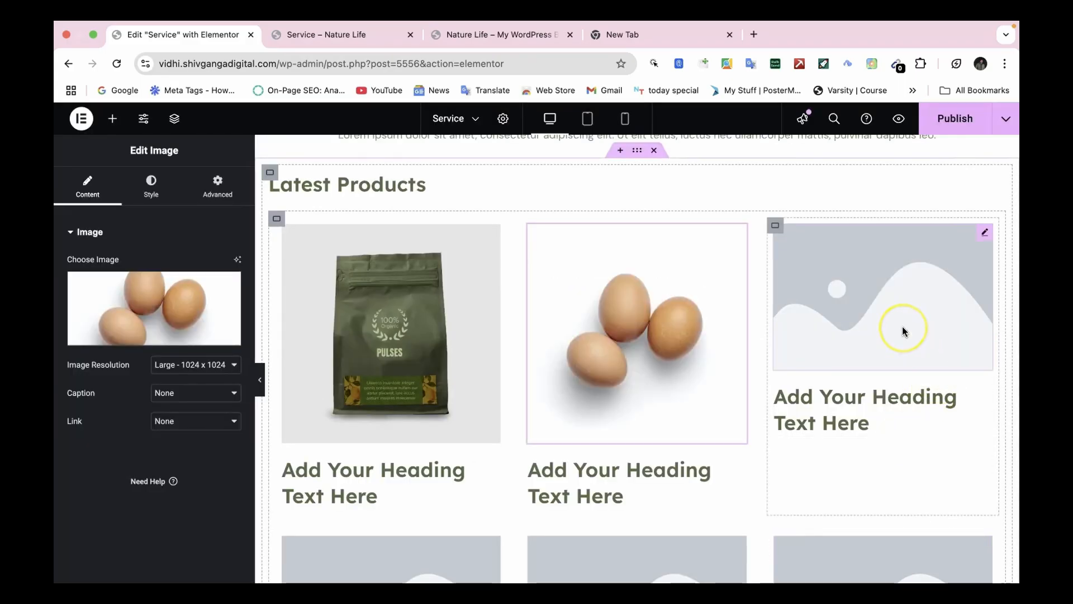
Set the third product card's image to coffee-asorted.jpg from the media library
left_click(903, 331)
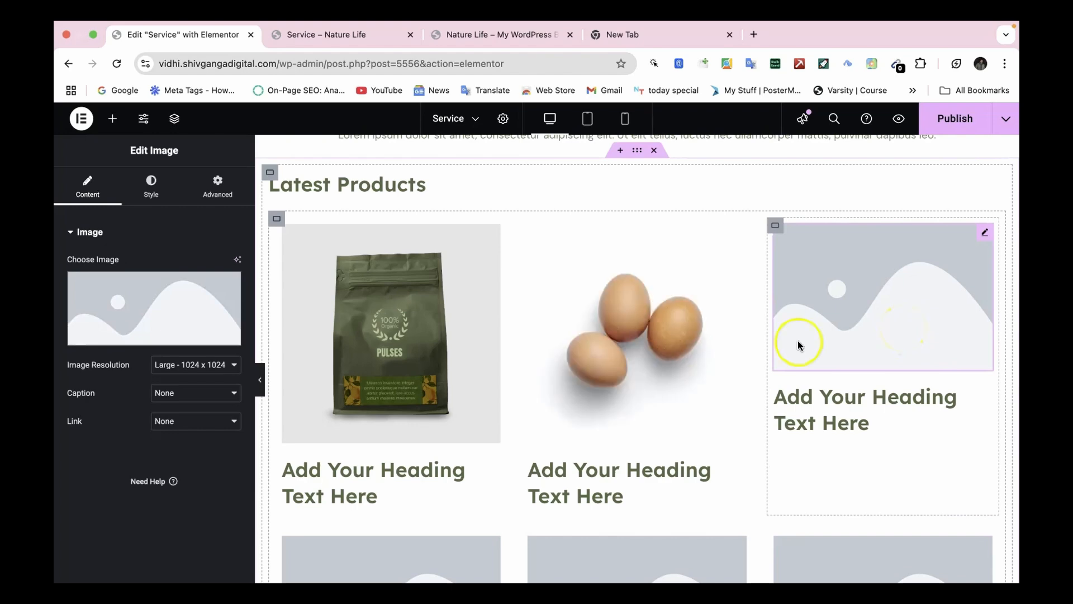
left_click(156, 307)
scroll(508, 475, "down", 3)
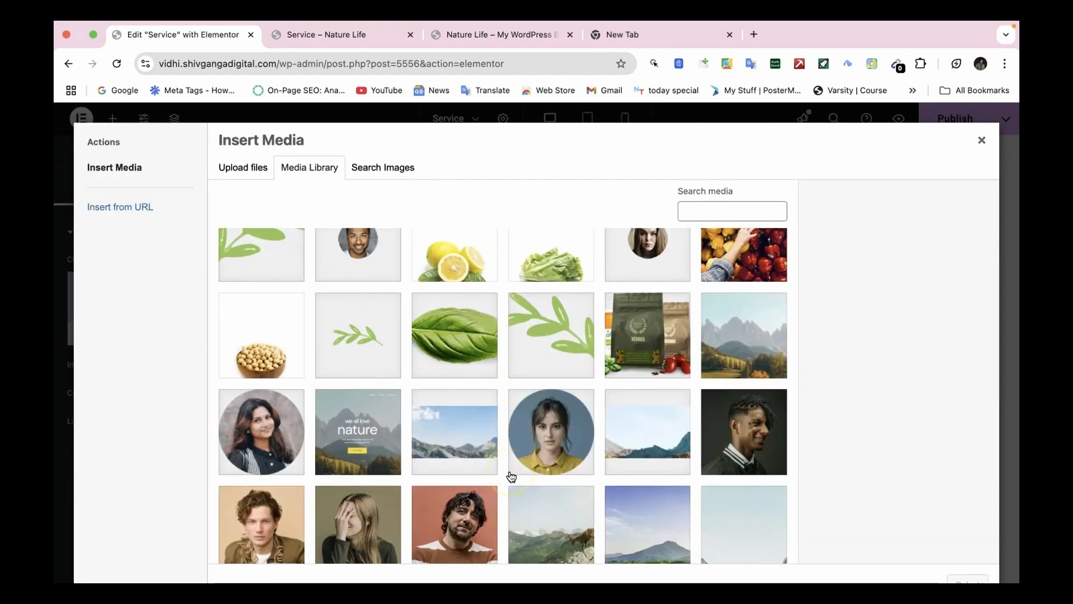
scroll(512, 477, "down", 3)
scroll(537, 503, "down", 5)
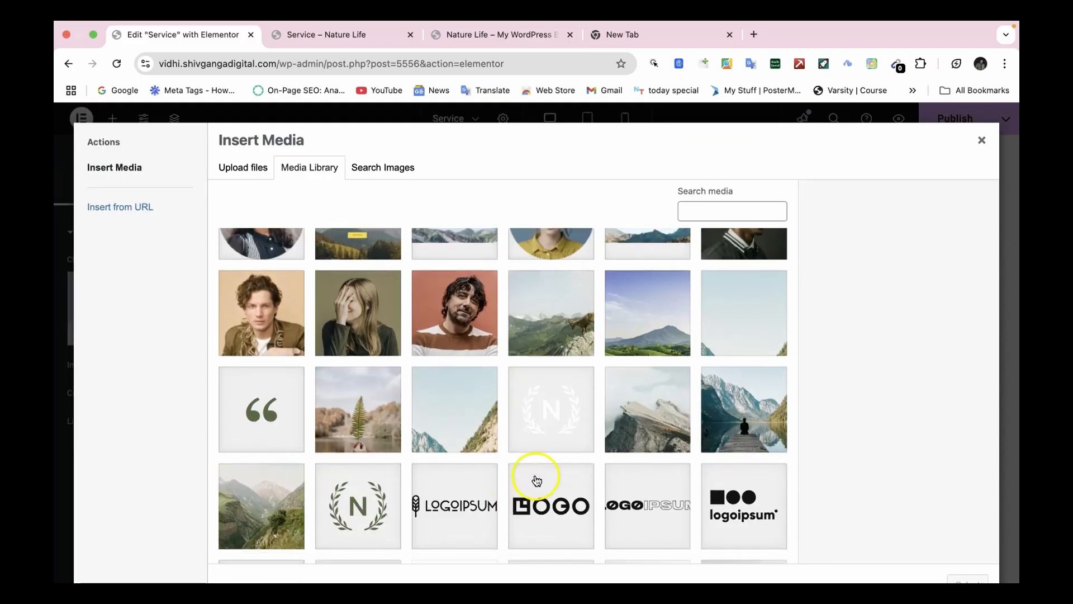
left_click(555, 471)
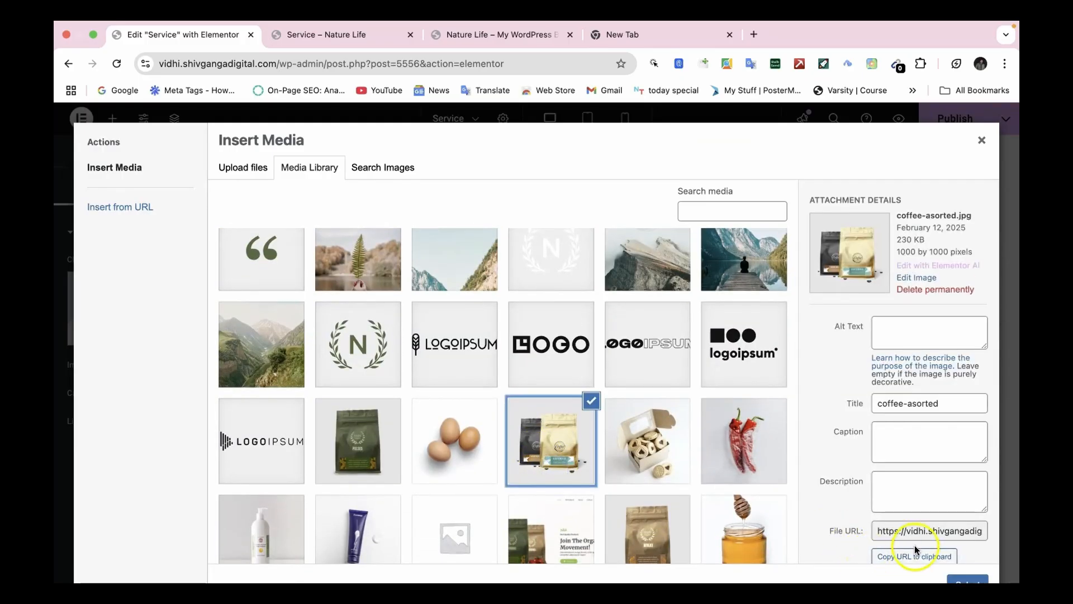
left_click(972, 580)
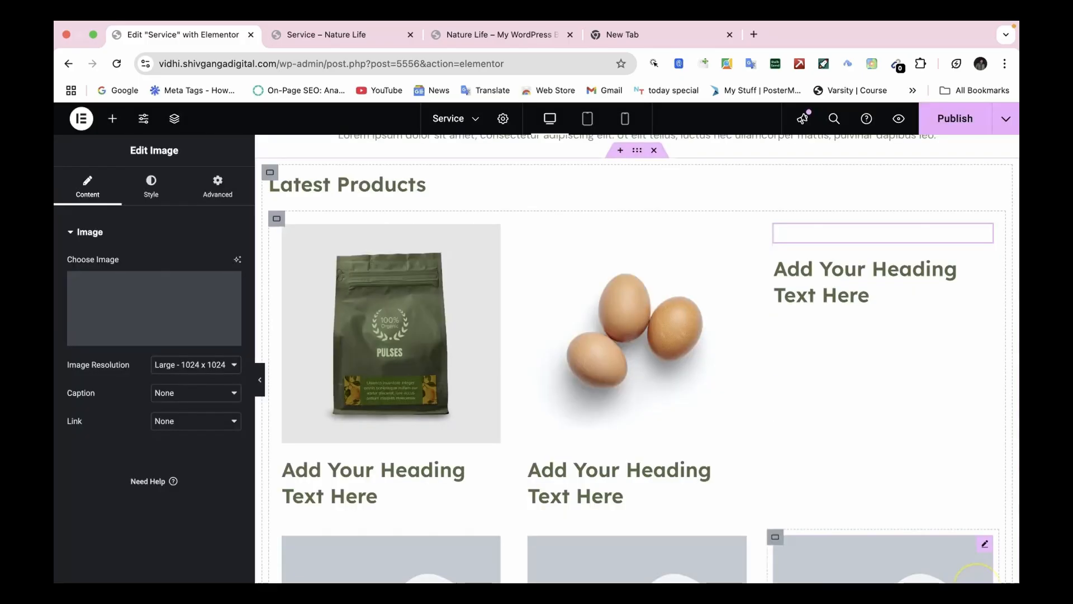
Set the fourth product card's image to the open box of cookies from the media library
scroll(753, 487, "down", 3)
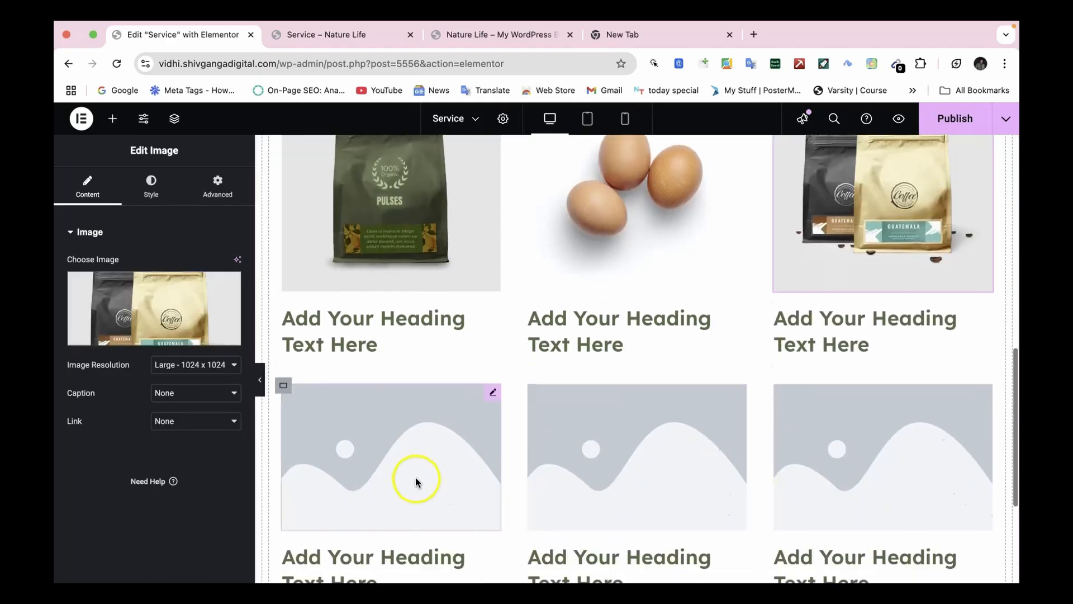
left_click(394, 496)
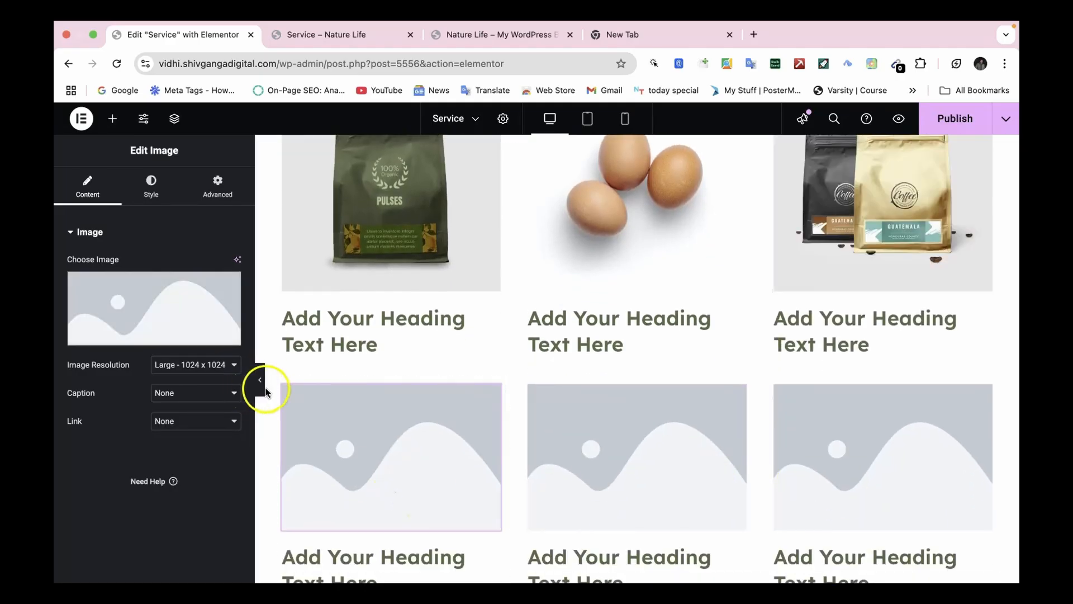
left_click(139, 327)
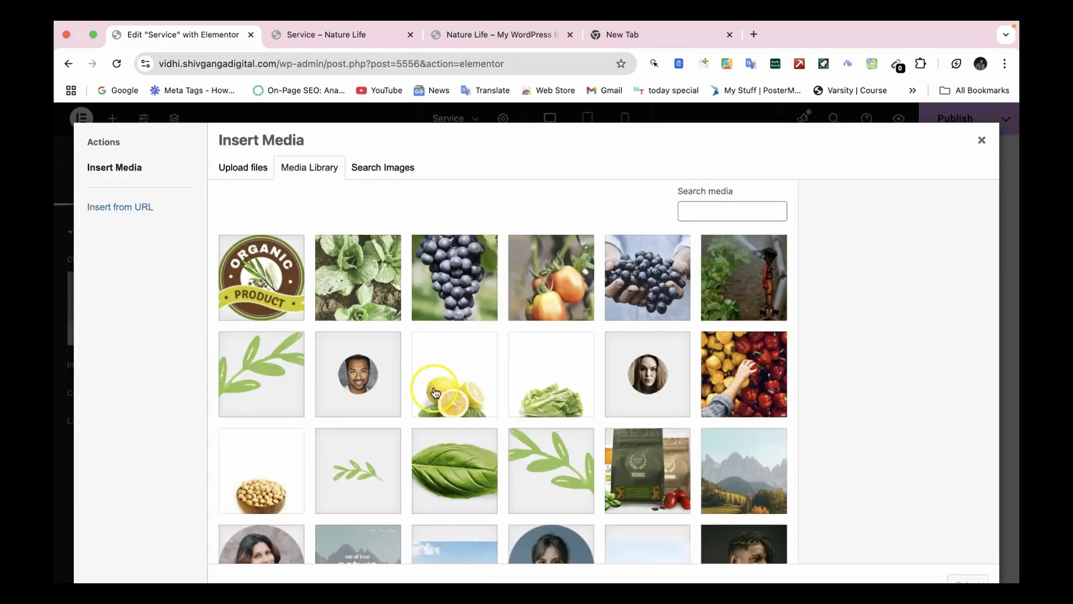
scroll(430, 386, "down", 10)
scroll(436, 392, "down", 3)
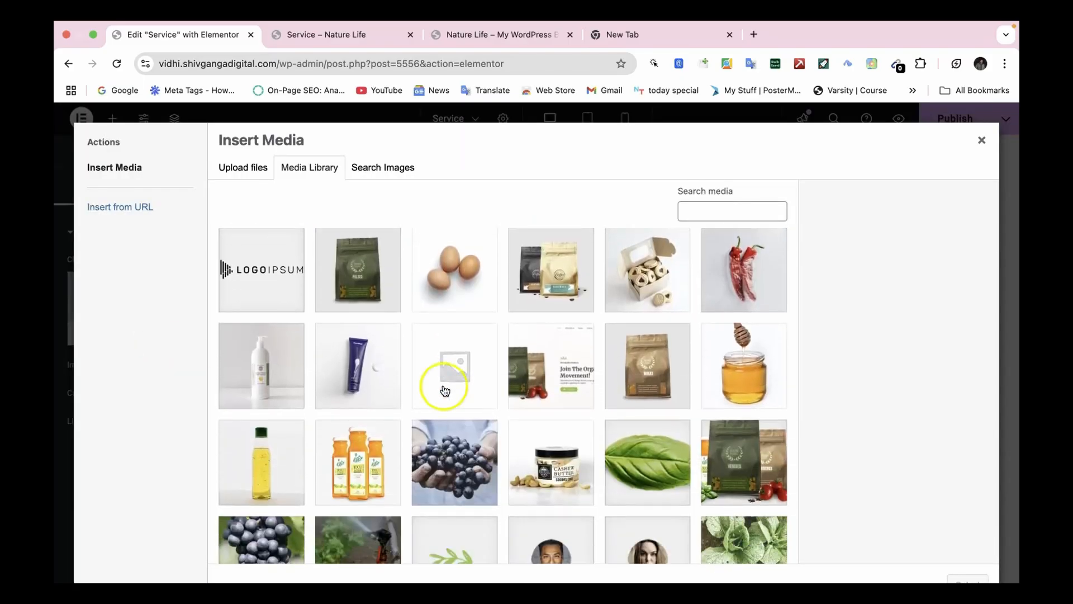
left_click(748, 272)
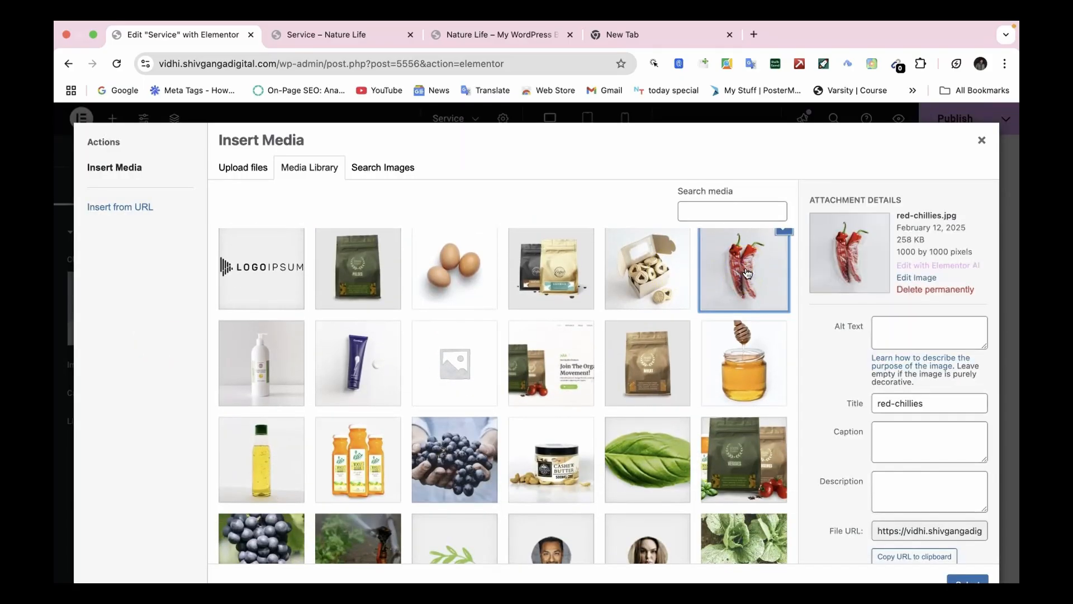
left_click(645, 284)
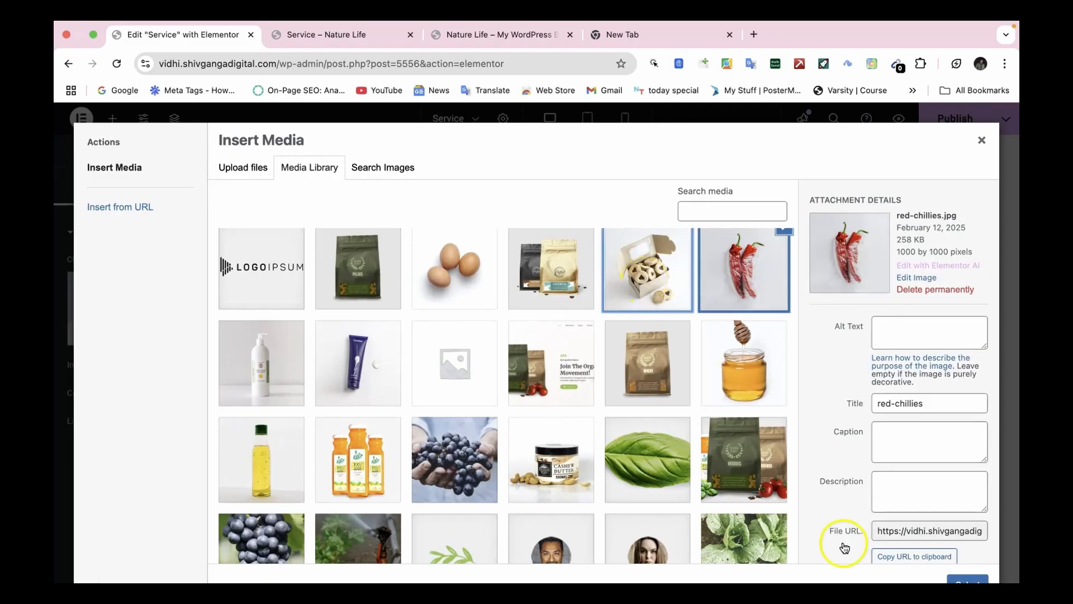
left_click(968, 582)
Set the fifth product card's image to the red chillies picture from the media library
scroll(655, 366, "down", 1)
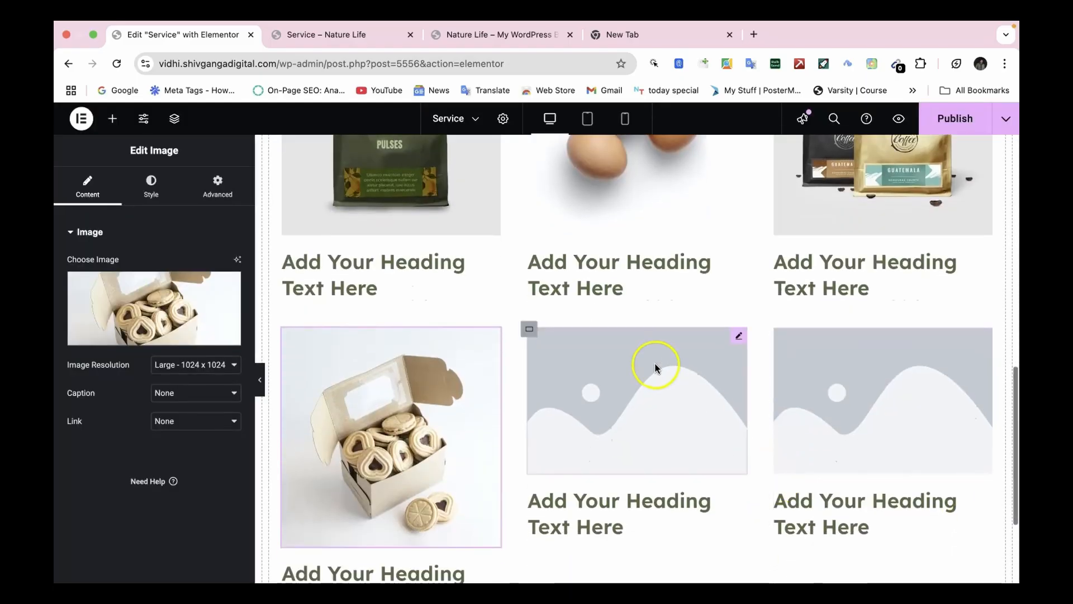
left_click(656, 365)
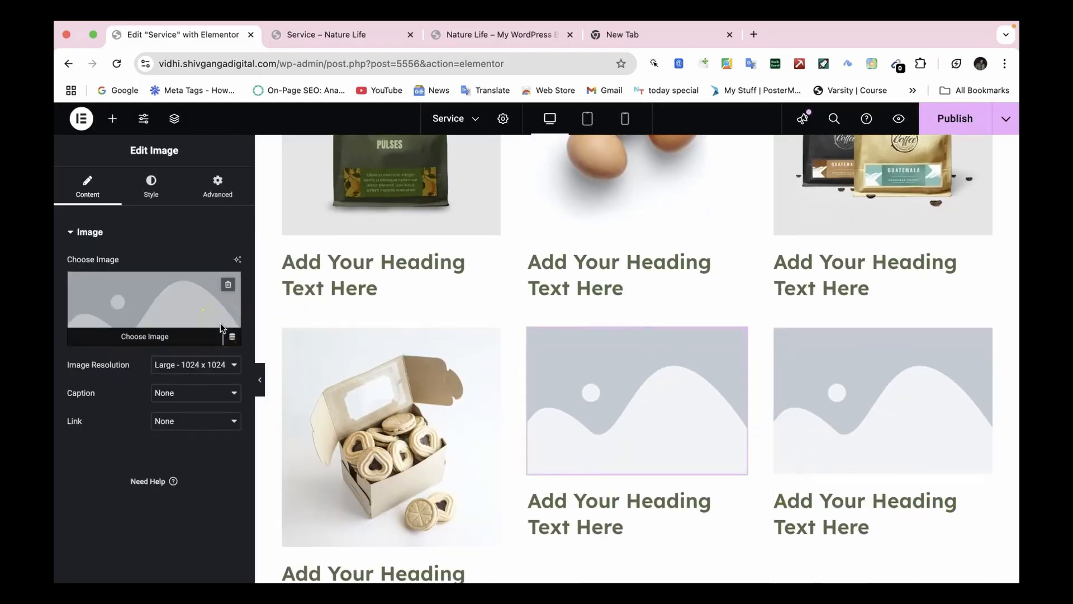
left_click(195, 313)
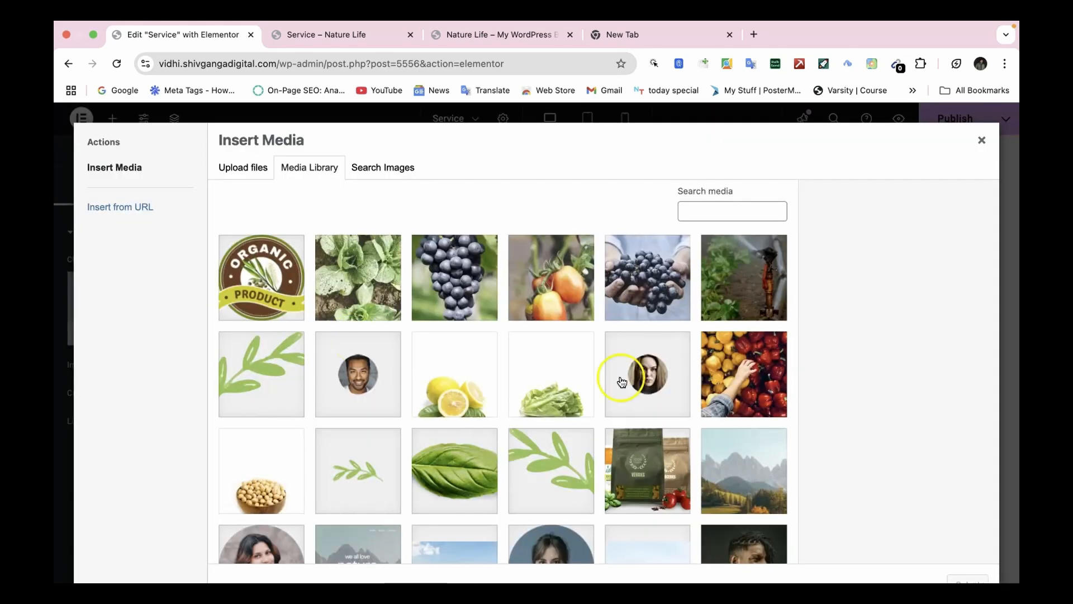
scroll(646, 472, "down", 5)
scroll(661, 478, "down", 3)
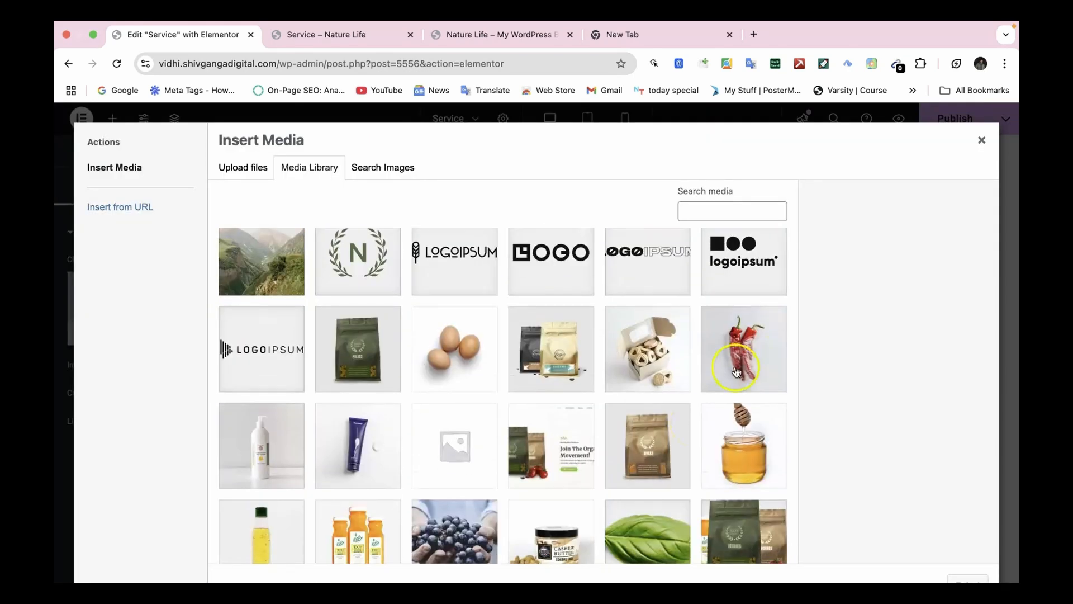
left_click(757, 311)
left_click(969, 564)
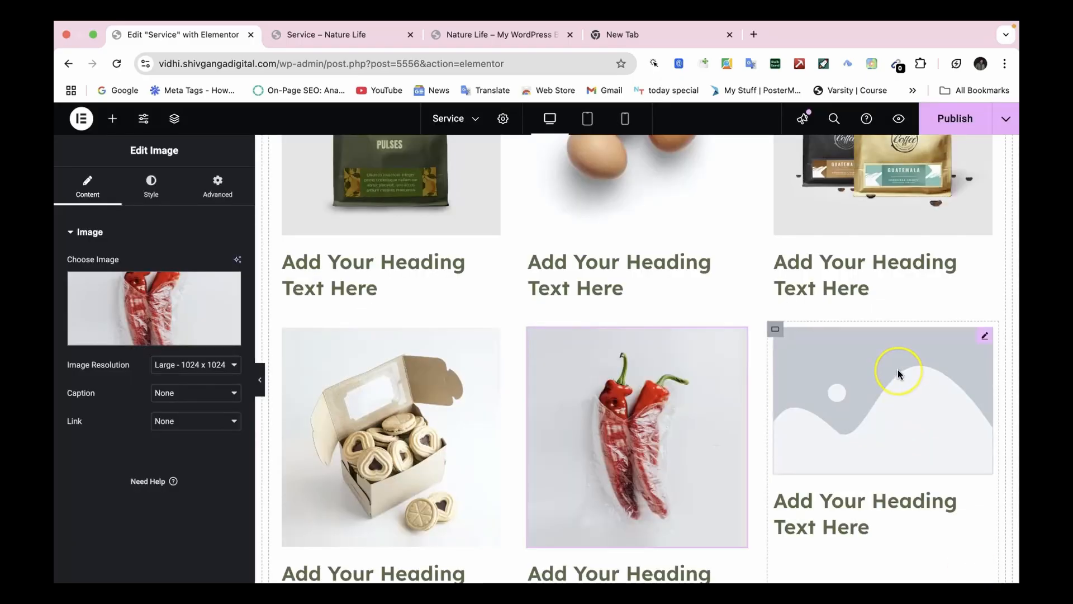
Set the sixth product card's image to the white pump bottle picture from the media library
left_click(898, 370)
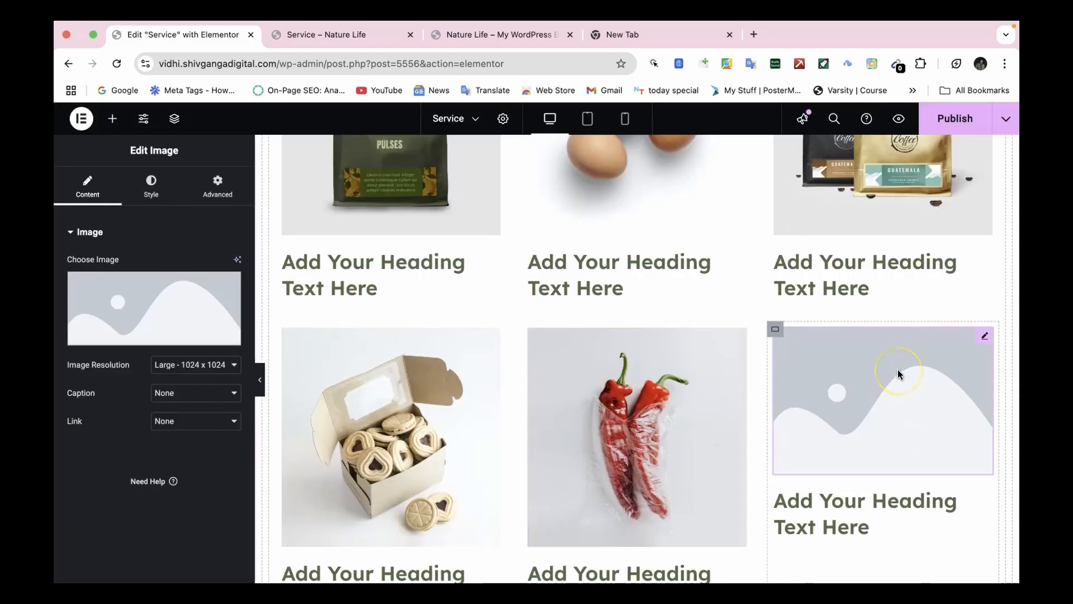
left_click(68, 305)
scroll(356, 480, "down", 5)
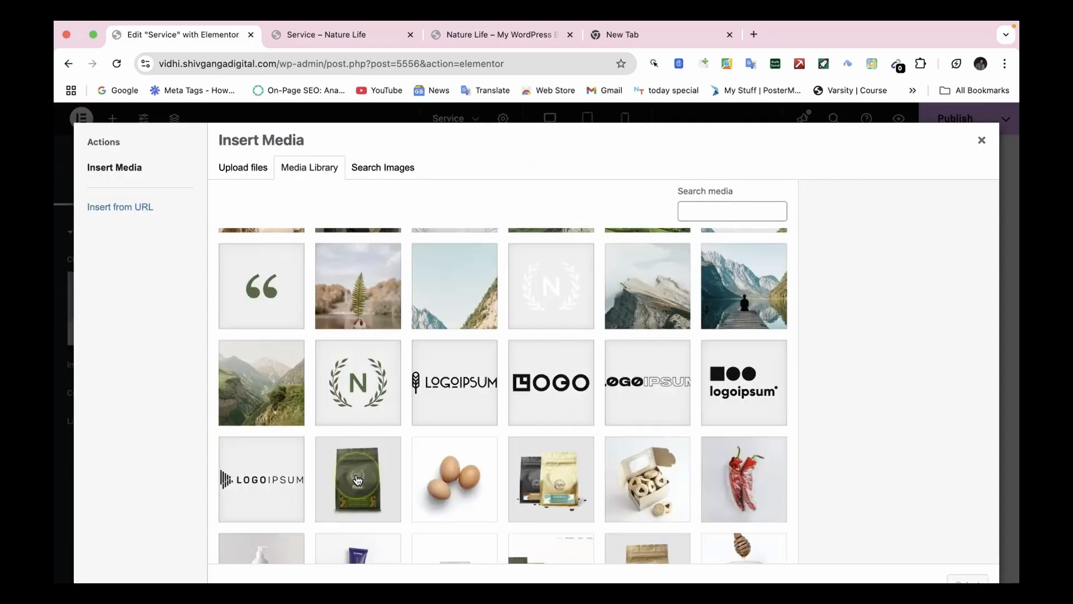
left_click(356, 485)
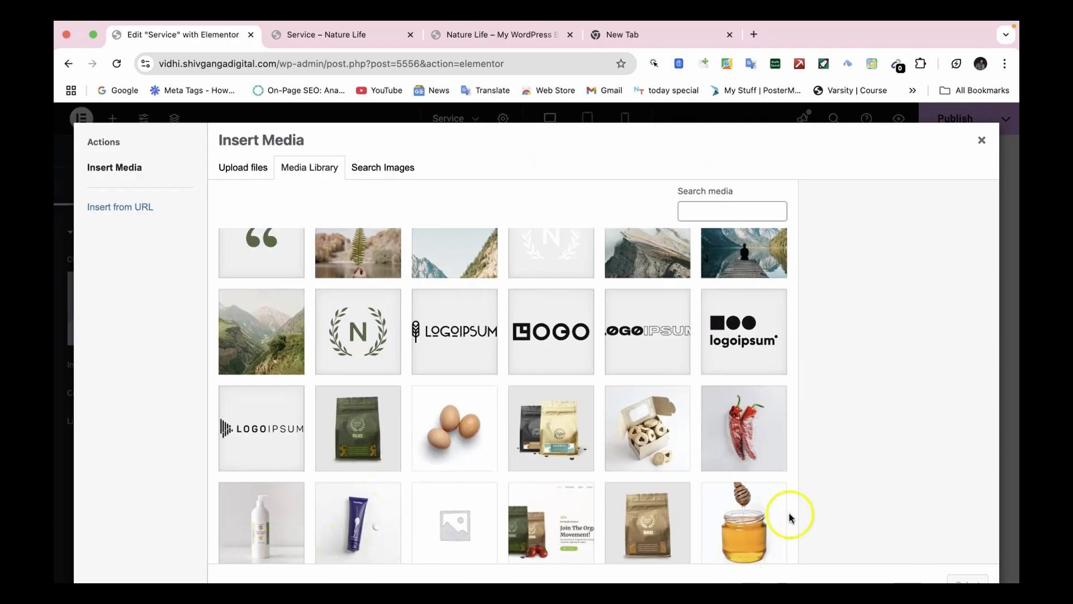
left_click(287, 511)
scroll(288, 511, "down", 2)
left_click(280, 452)
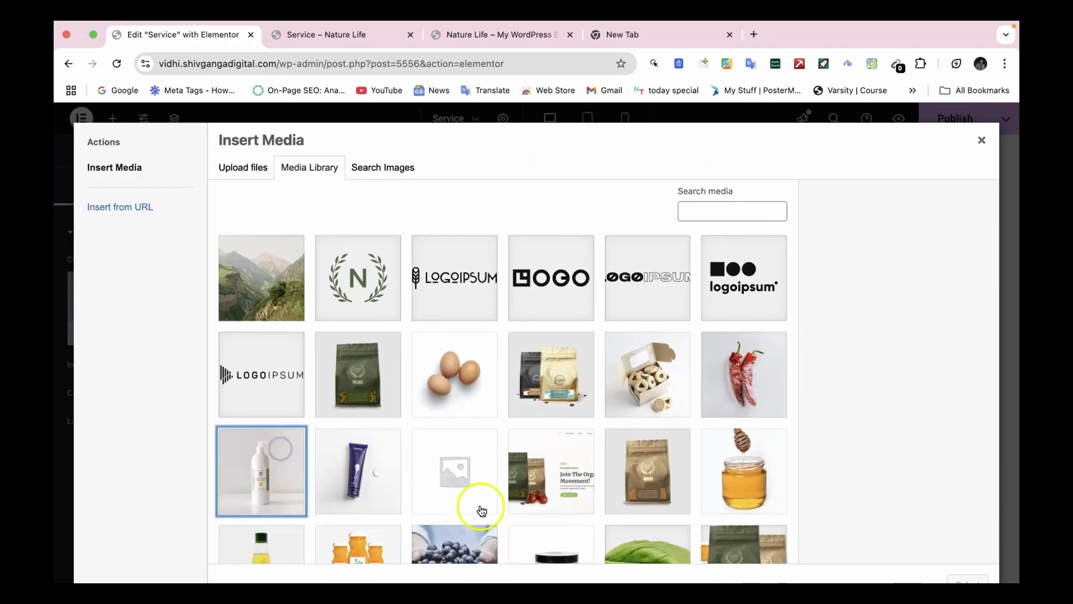
left_click(966, 581)
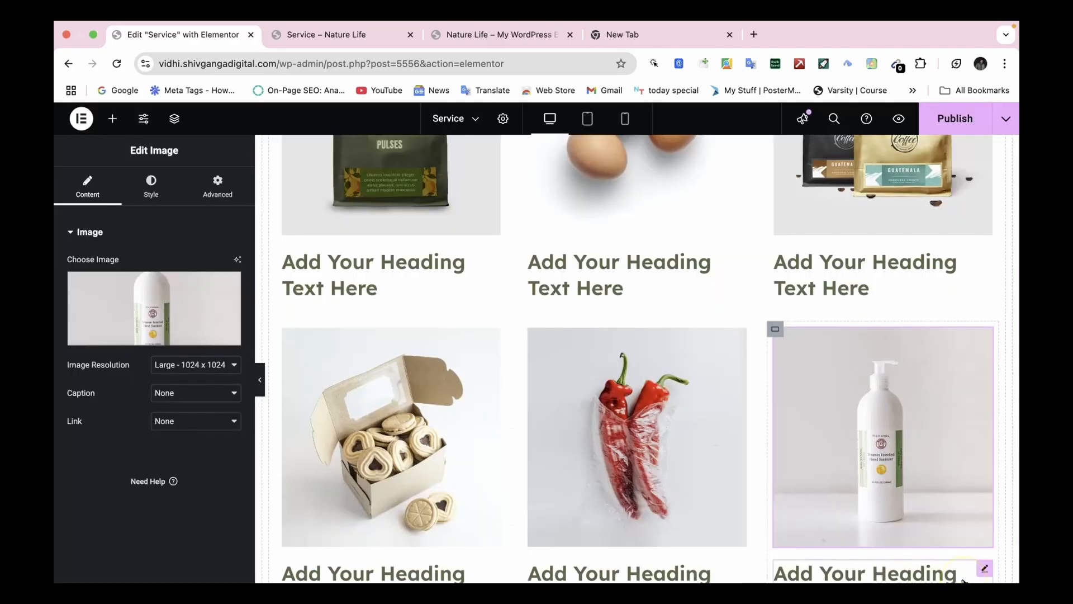
Replace the placeholder heading text under the first product image with "Pulses"
scroll(943, 412, "up", 5)
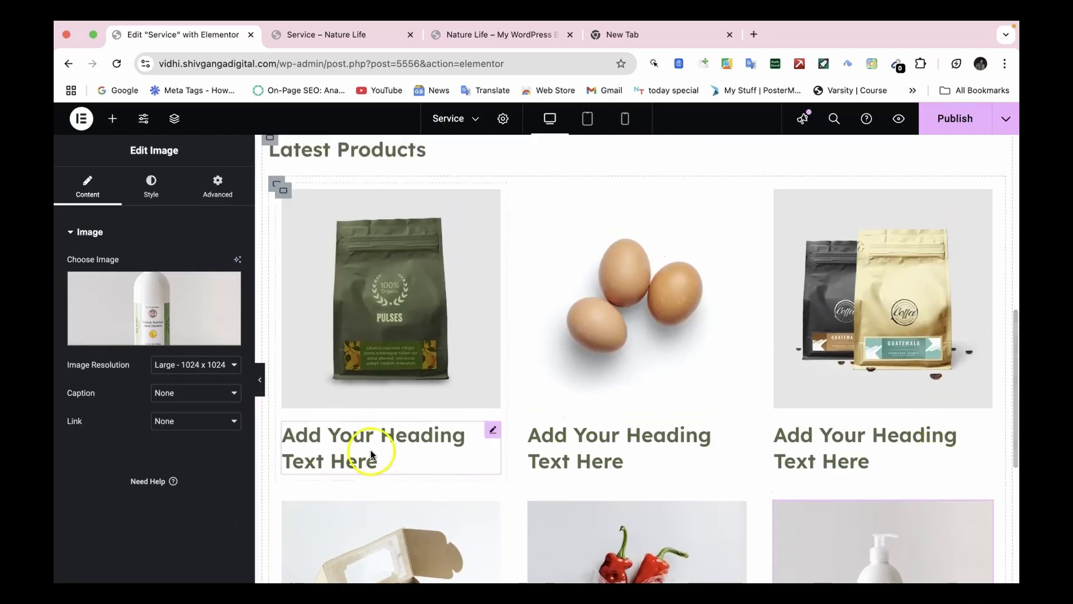
left_click(372, 451)
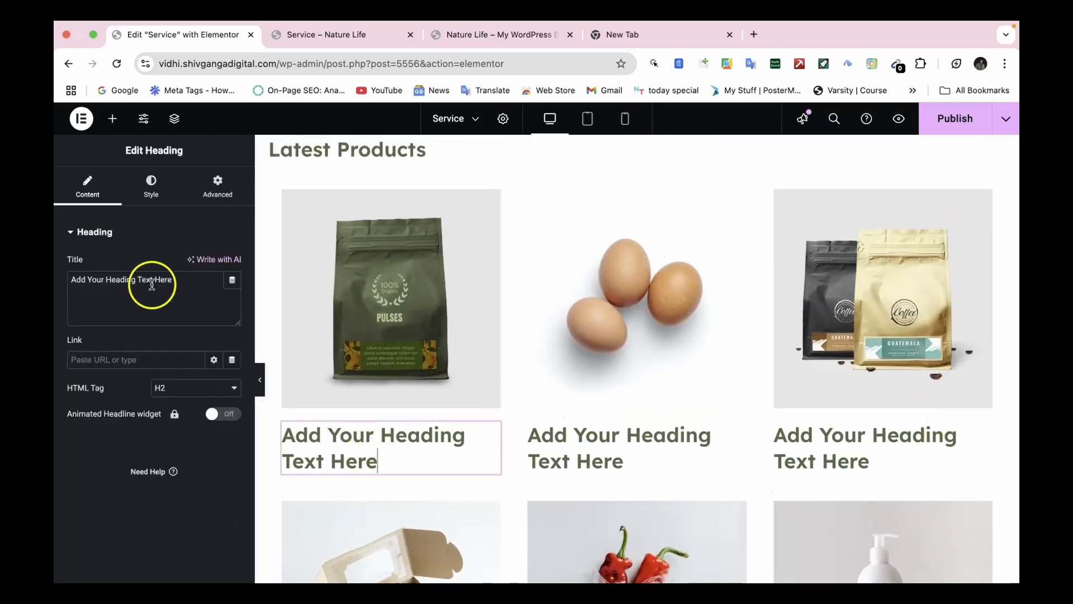
triple_click(145, 291)
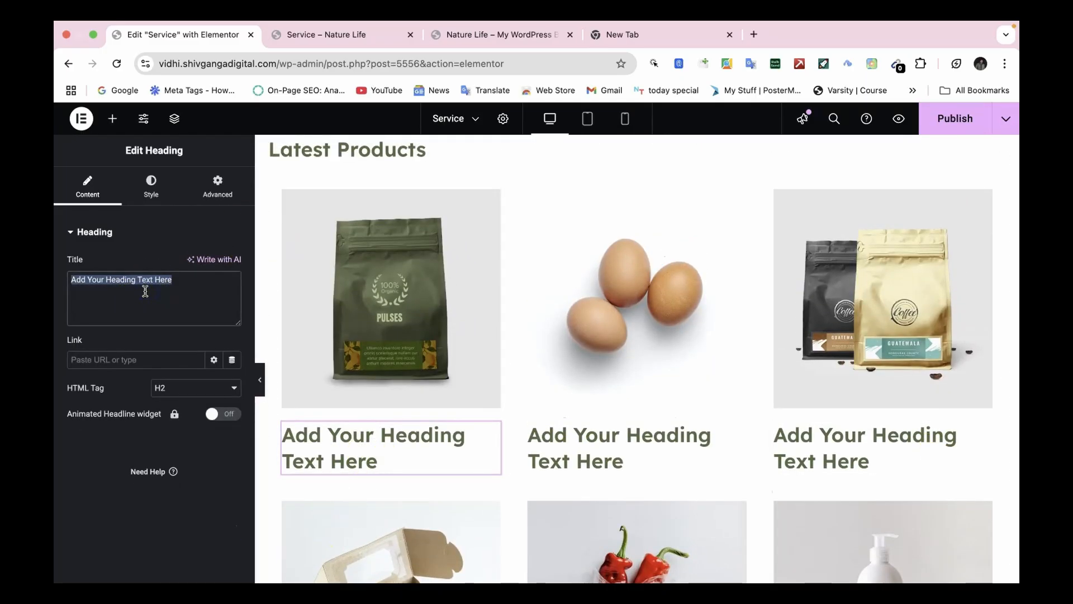
key("BackSpace")
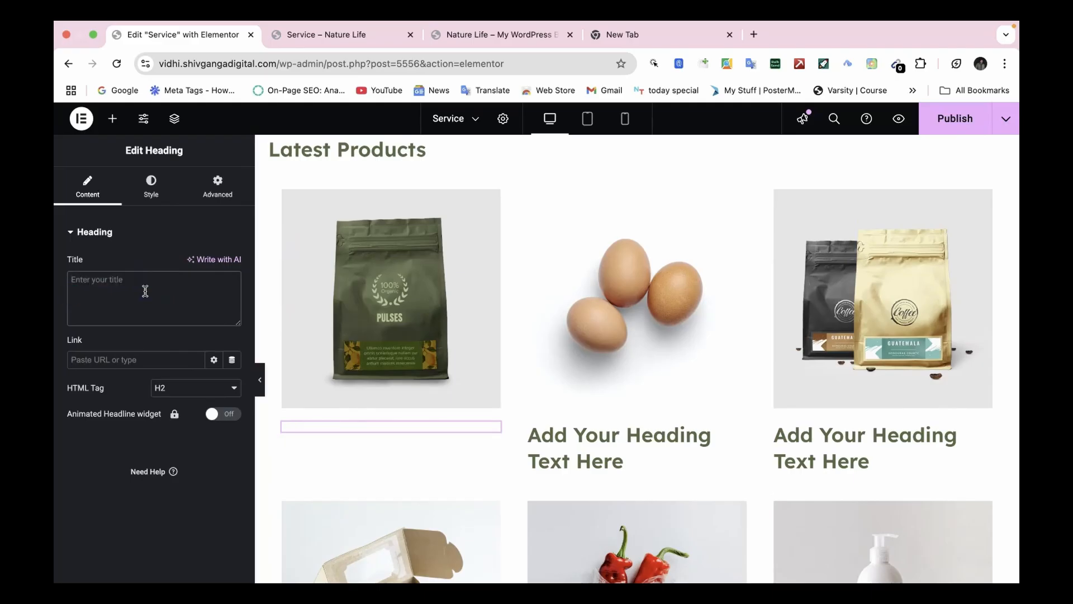
type("pU")
key("BackSpace")
type("Pulses")
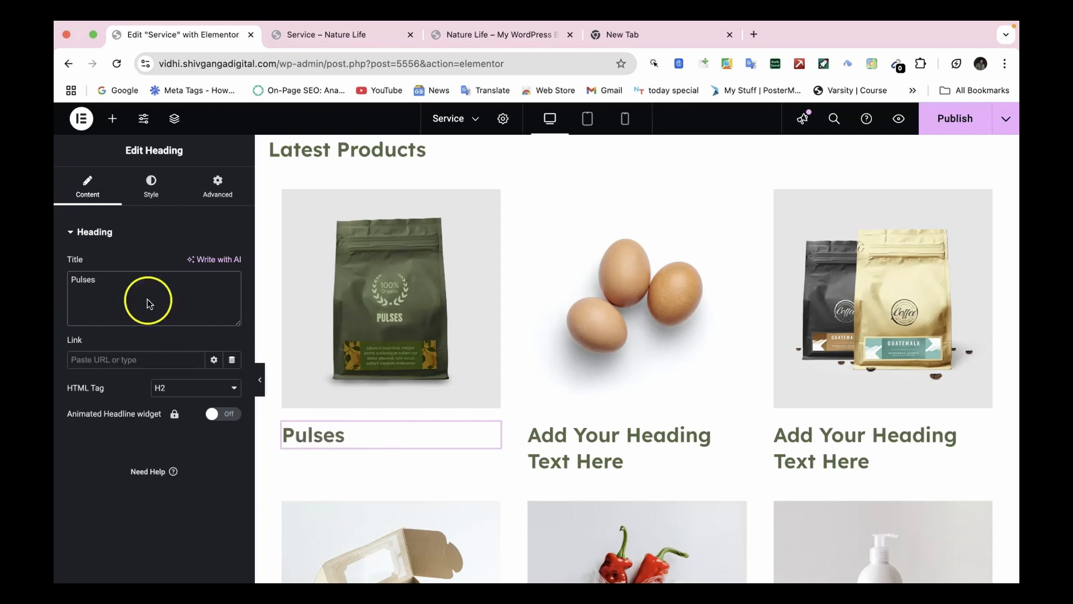
Set the Pulses heading's HTML tag to H5 and center its alignment
left_click(177, 388)
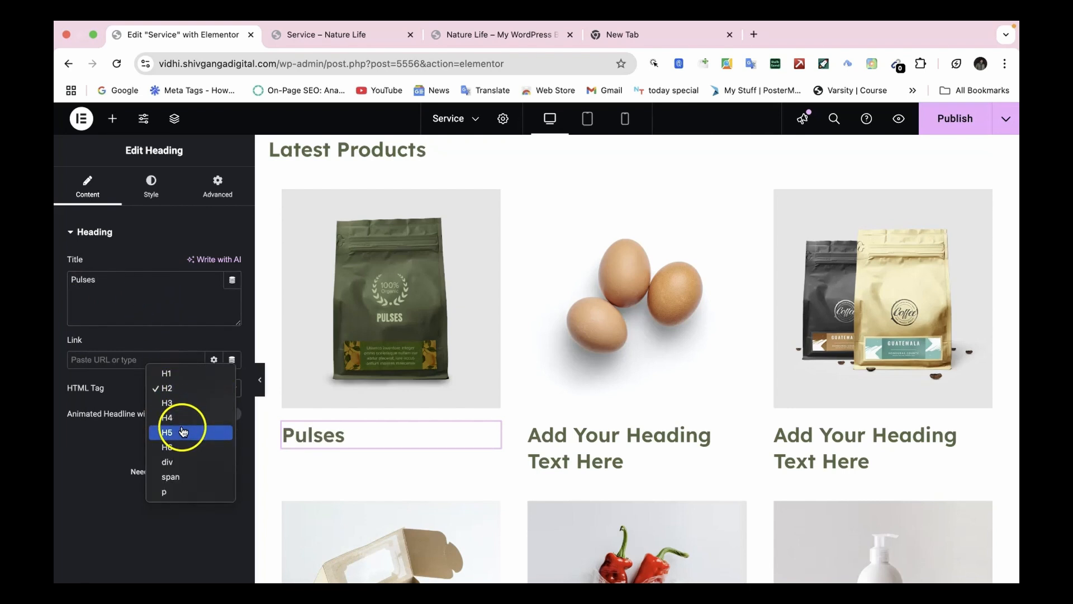
left_click(179, 418)
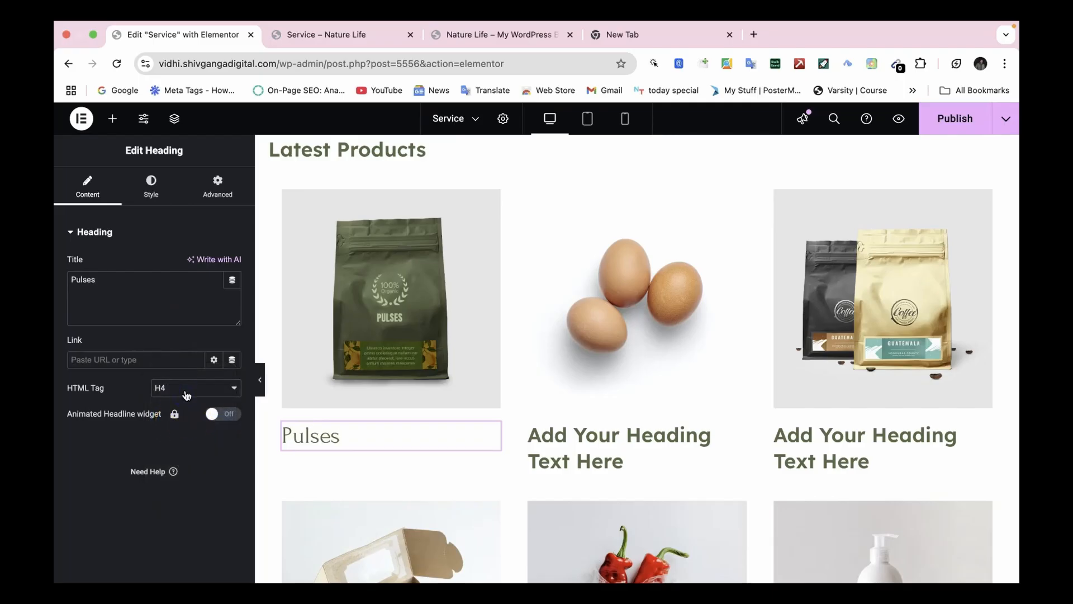
left_click(186, 395)
left_click(181, 406)
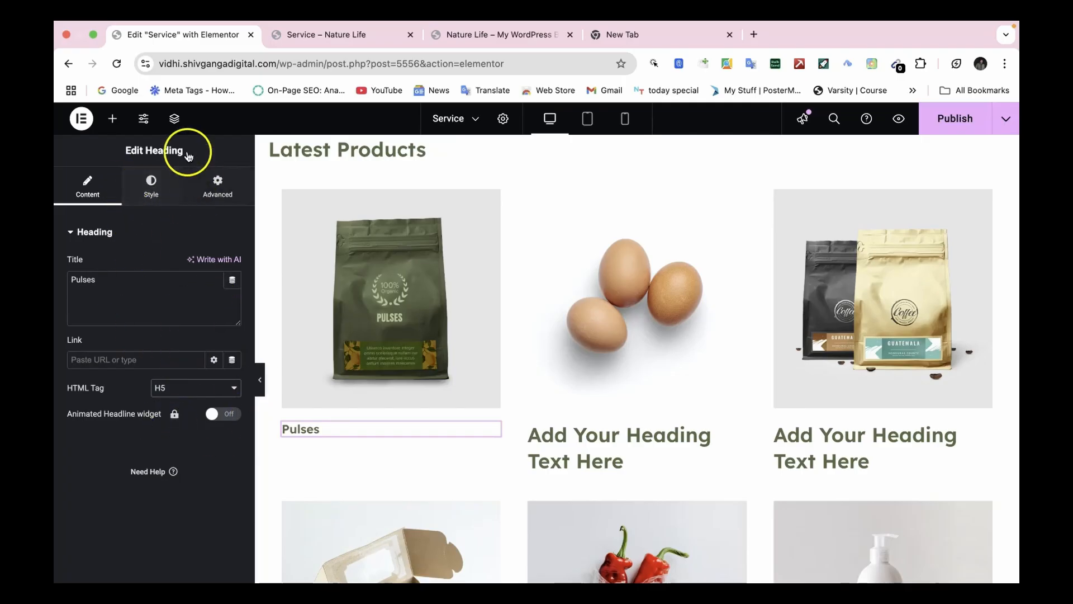
left_click(145, 199)
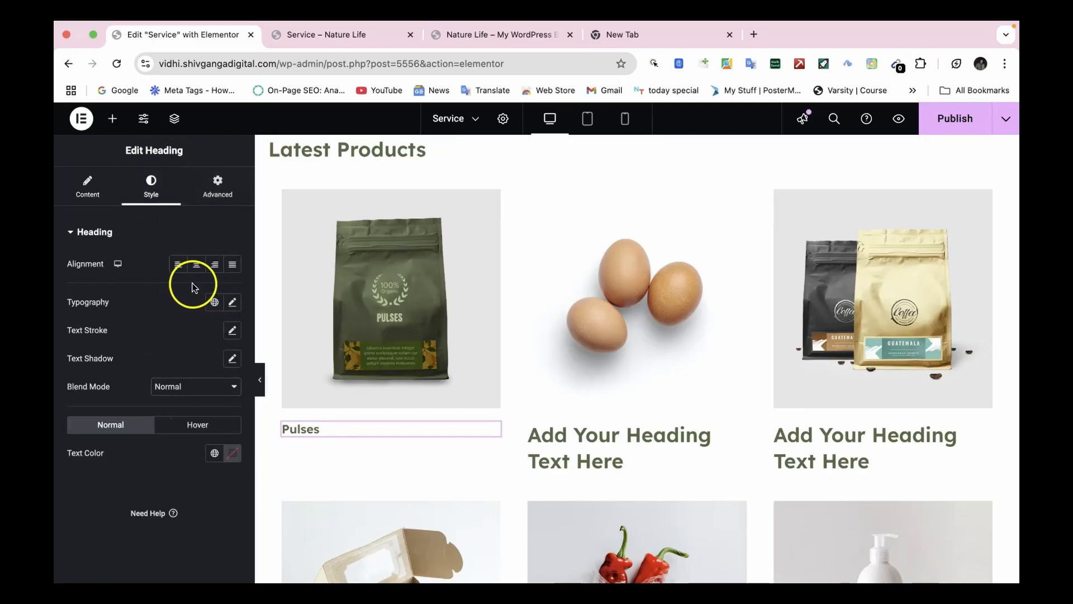
left_click(197, 268)
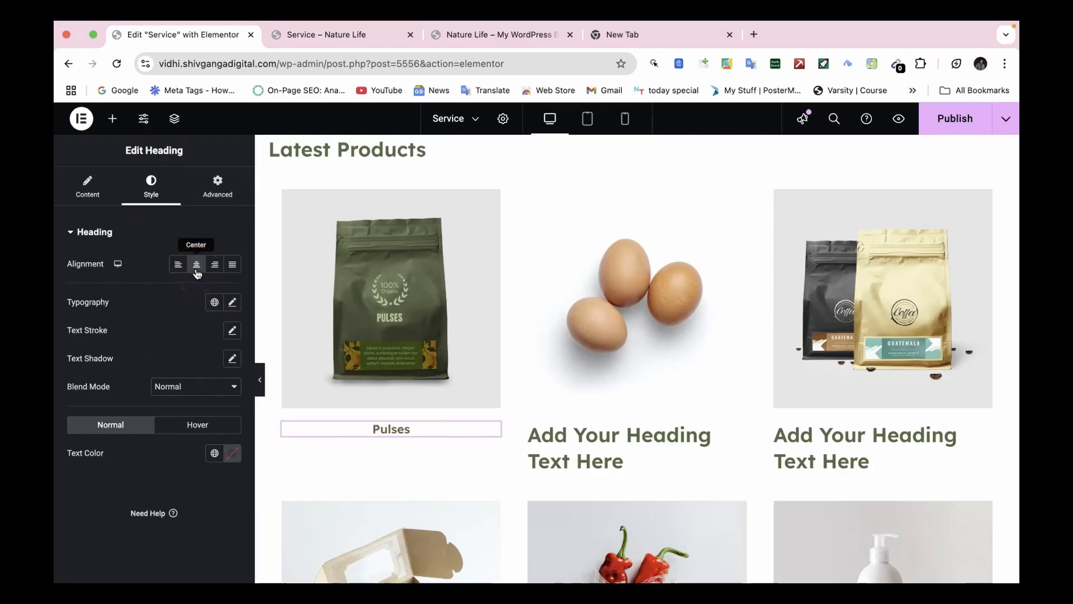
Copy the Pulses heading and paste it below the placeholder headings in the second and third product cards
right_click(501, 434)
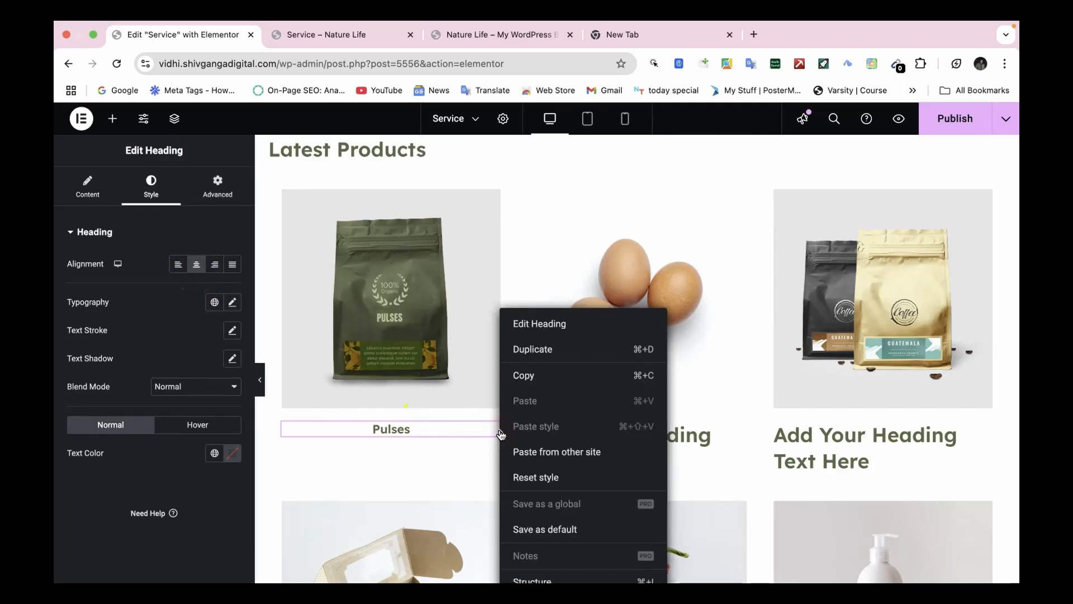
left_click(543, 386)
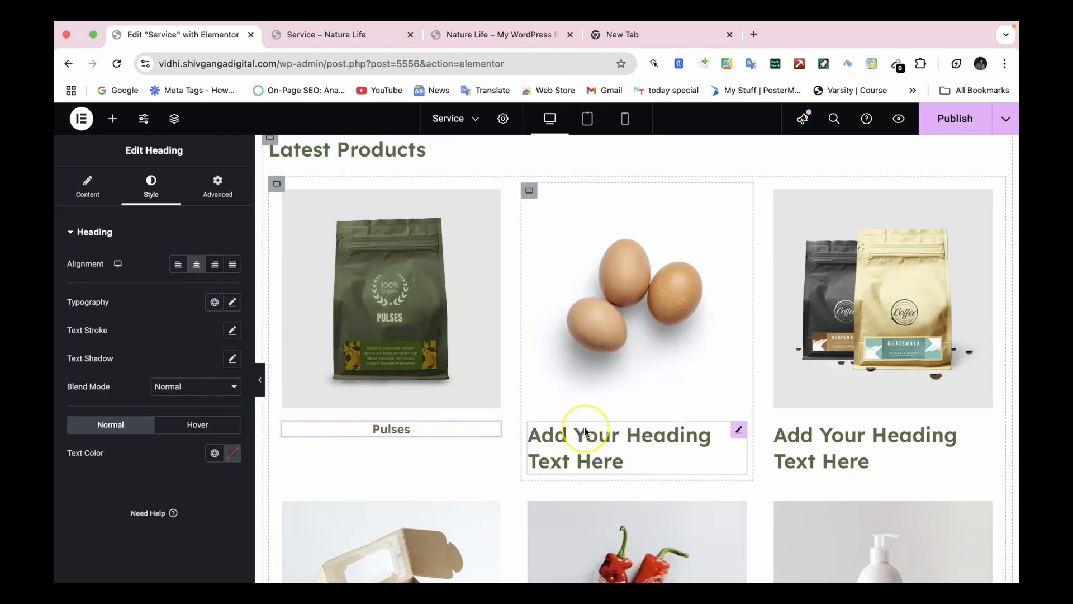
left_click(584, 431)
key("ctrl+v")
left_click(875, 459)
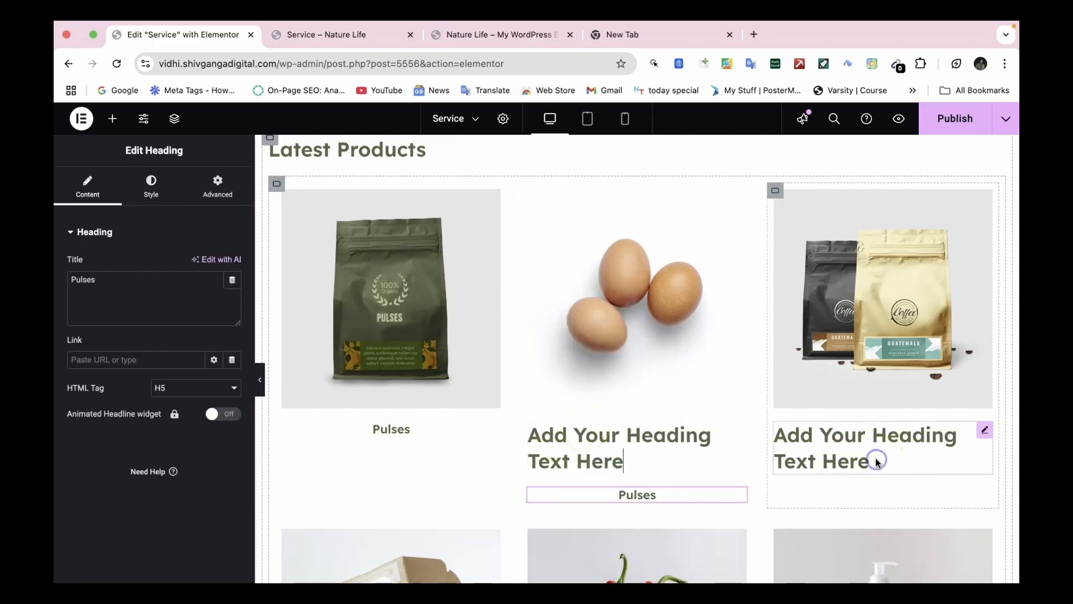
key("ctrl+v")
scroll(876, 458, "down", 5)
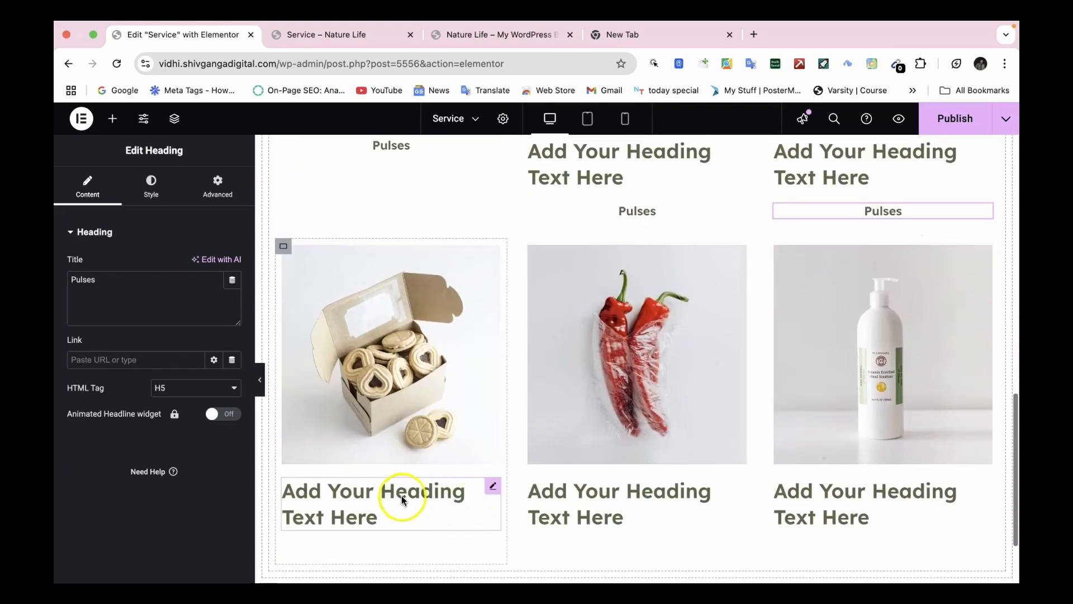
Paste the copied Pulses heading below the placeholder headings in the fourth, fifth and sixth product cards
left_click(402, 499)
key("ctrl+v")
left_click(621, 520)
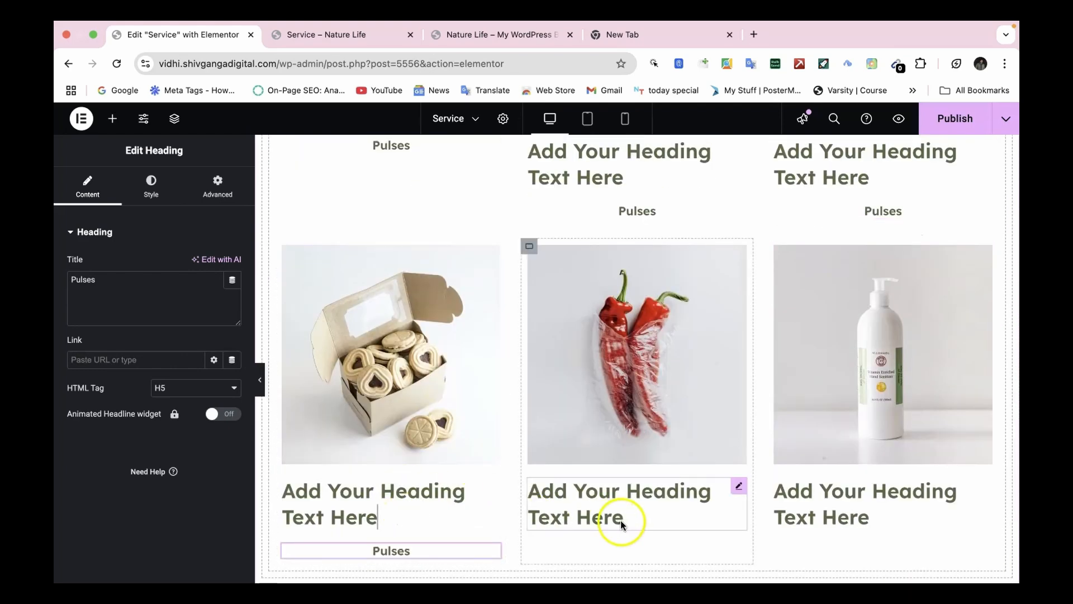
key("ctrl+v")
left_click(851, 527)
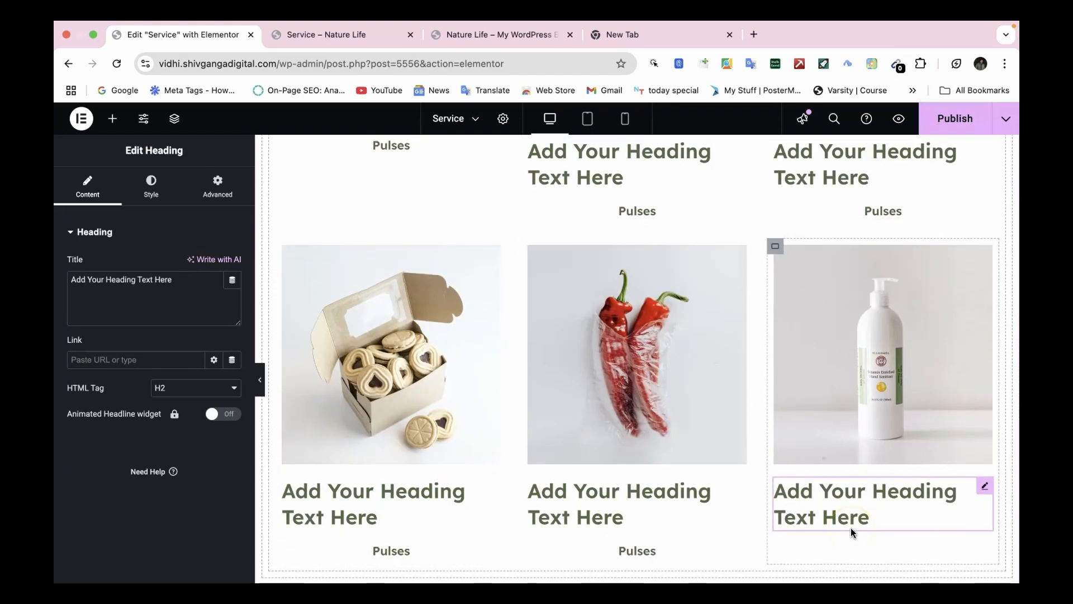
left_click(844, 531)
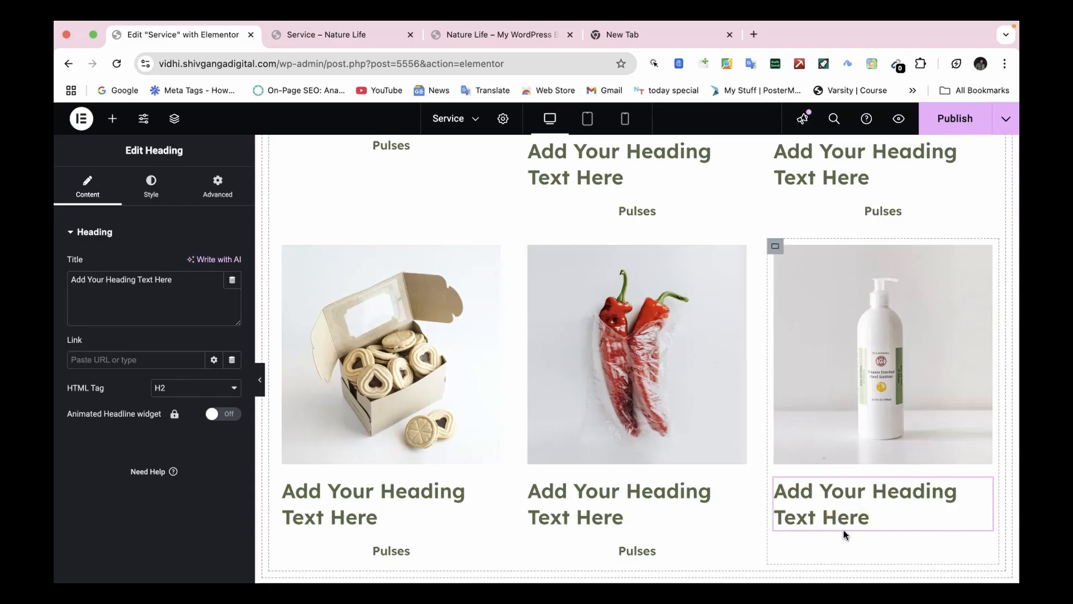
key("ctrl+v")
Delete the "Add Your Heading Text Here" placeholder headings from the second and third product cards
scroll(838, 520, "up", 2)
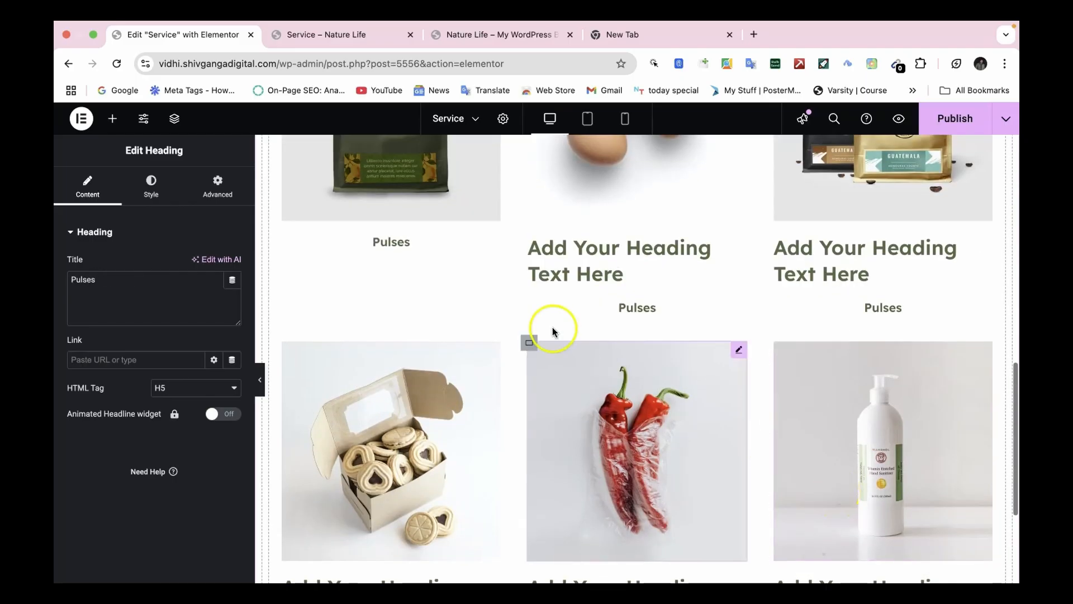
left_click(737, 246)
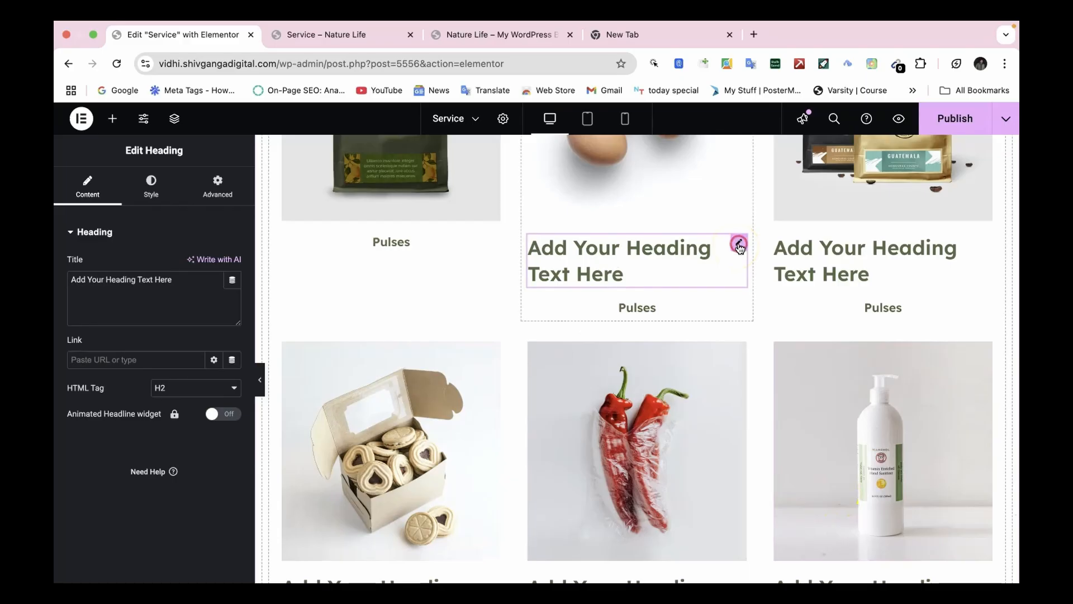
right_click(739, 248)
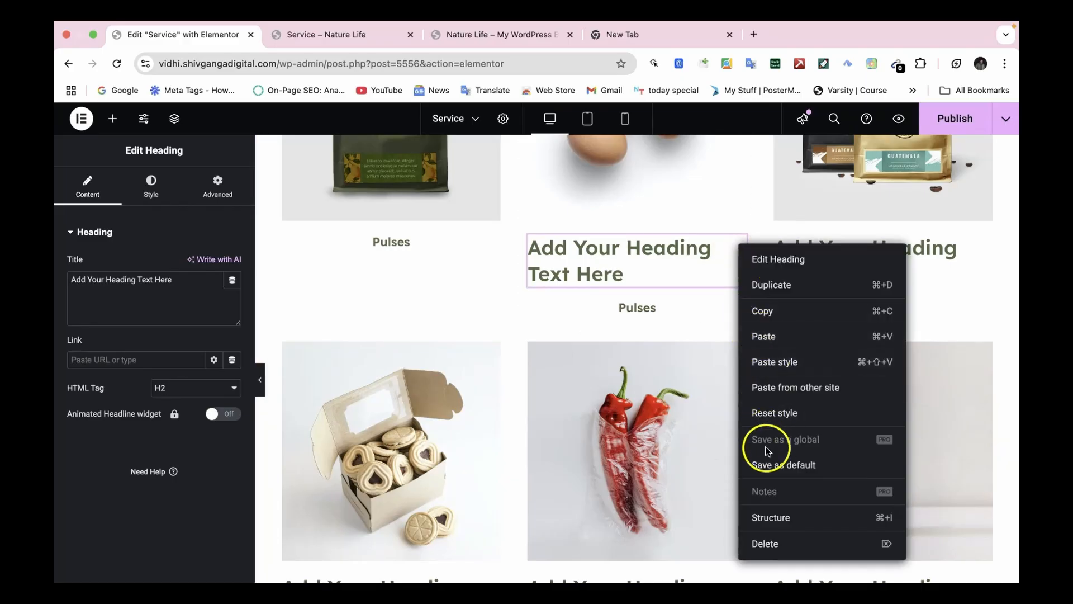
left_click(763, 541)
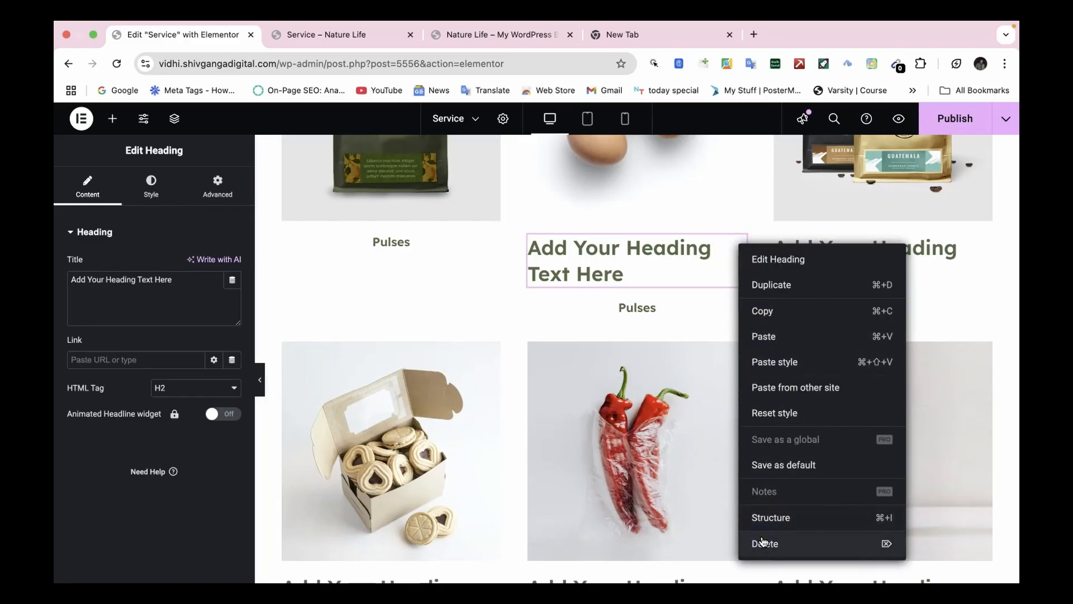
left_click(892, 258)
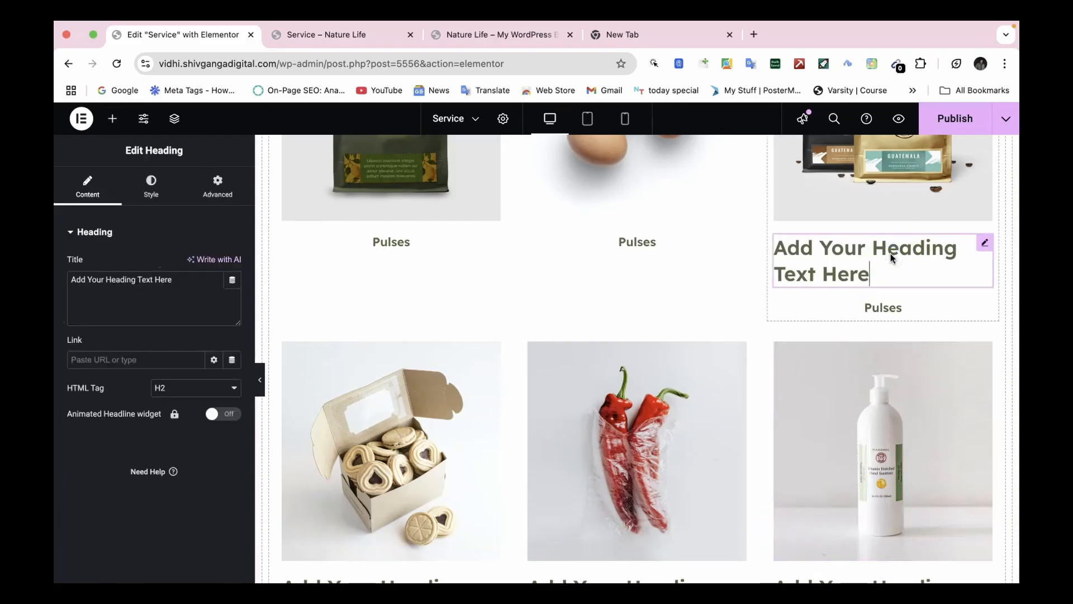
left_click(984, 244)
right_click(984, 244)
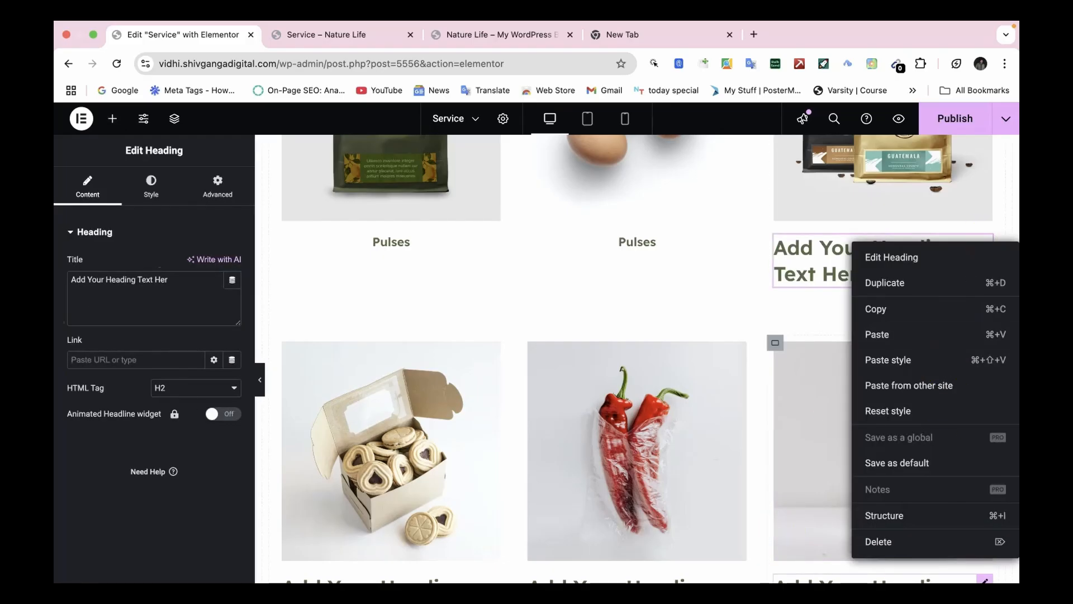
left_click(904, 542)
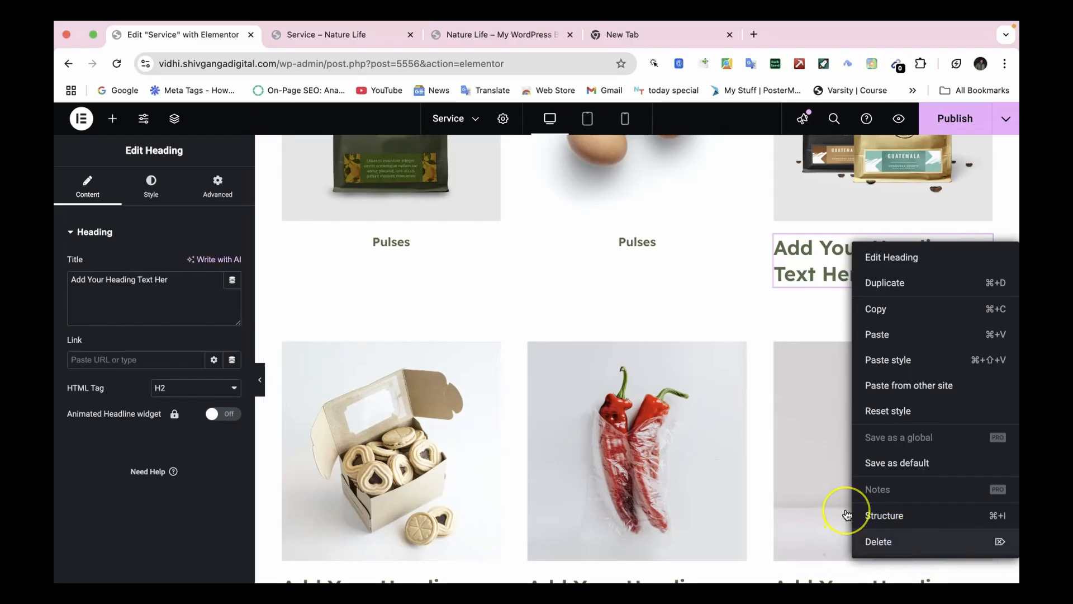
Delete the placeholder headings from the three second-row product cards, keeping their Pulses headings
scroll(847, 514, "down", 3)
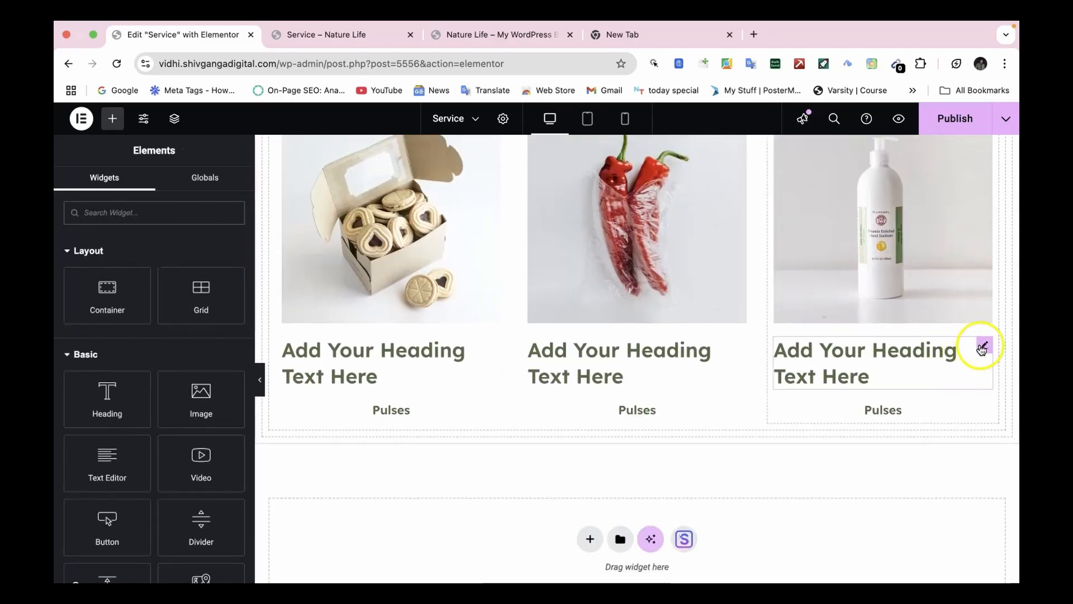
left_click(982, 346)
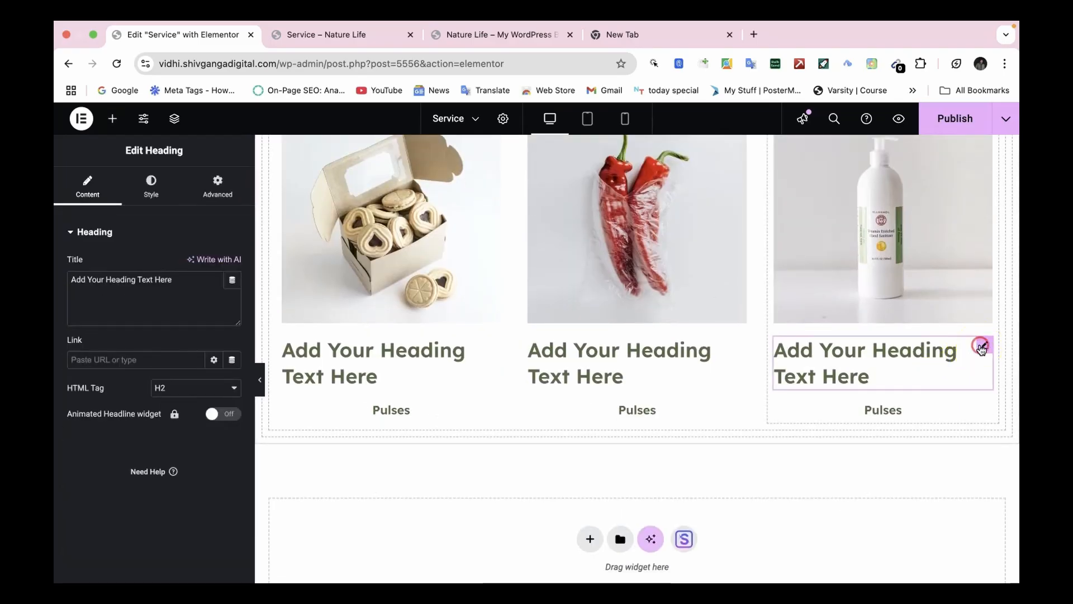
right_click(983, 347)
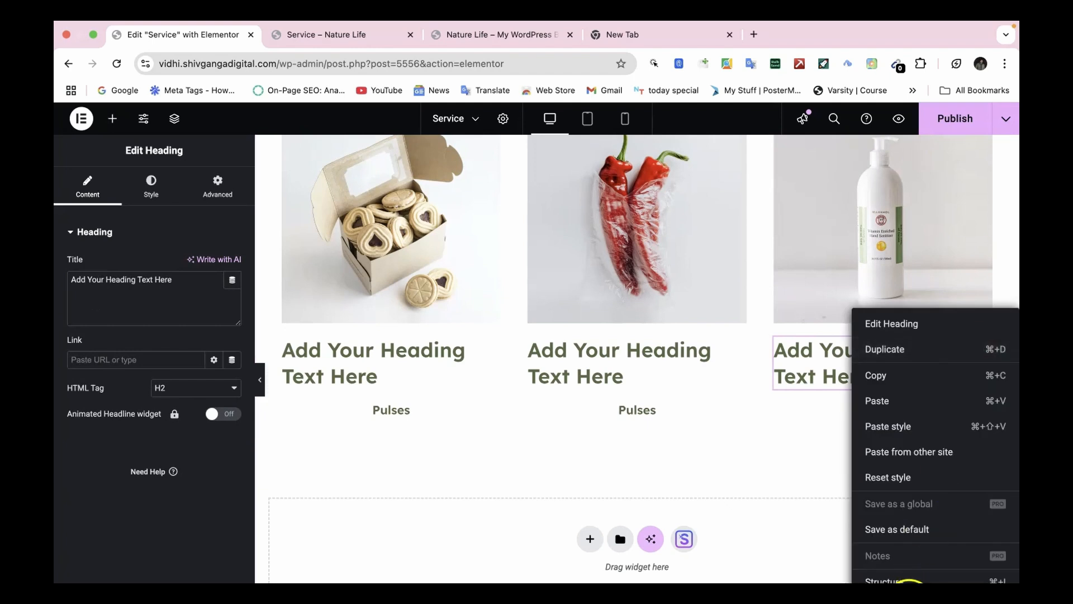
key("Delete")
right_click(737, 353)
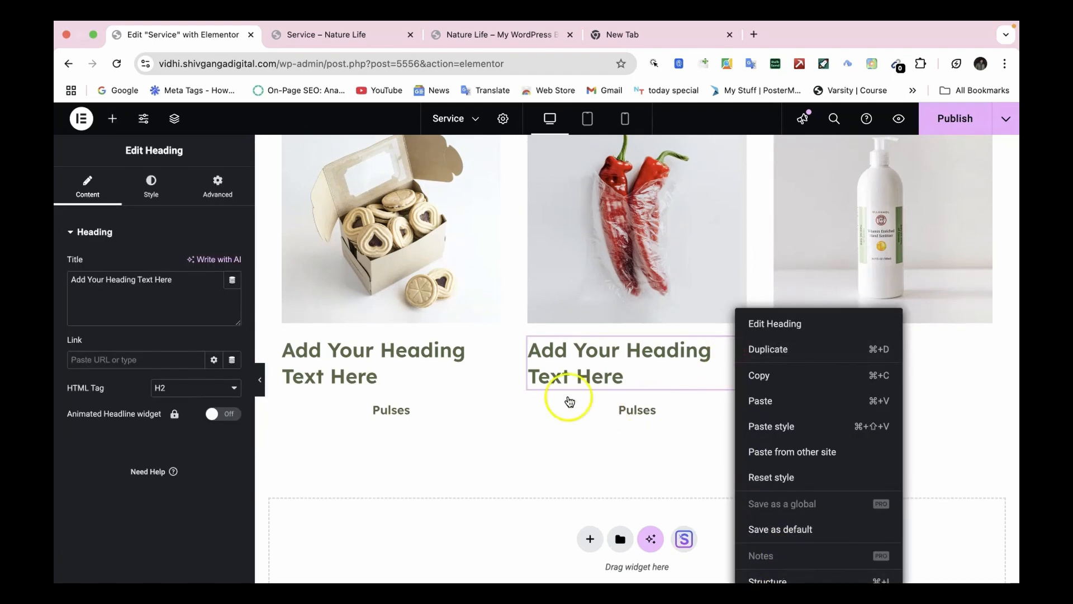
key("Delete")
left_click(492, 346)
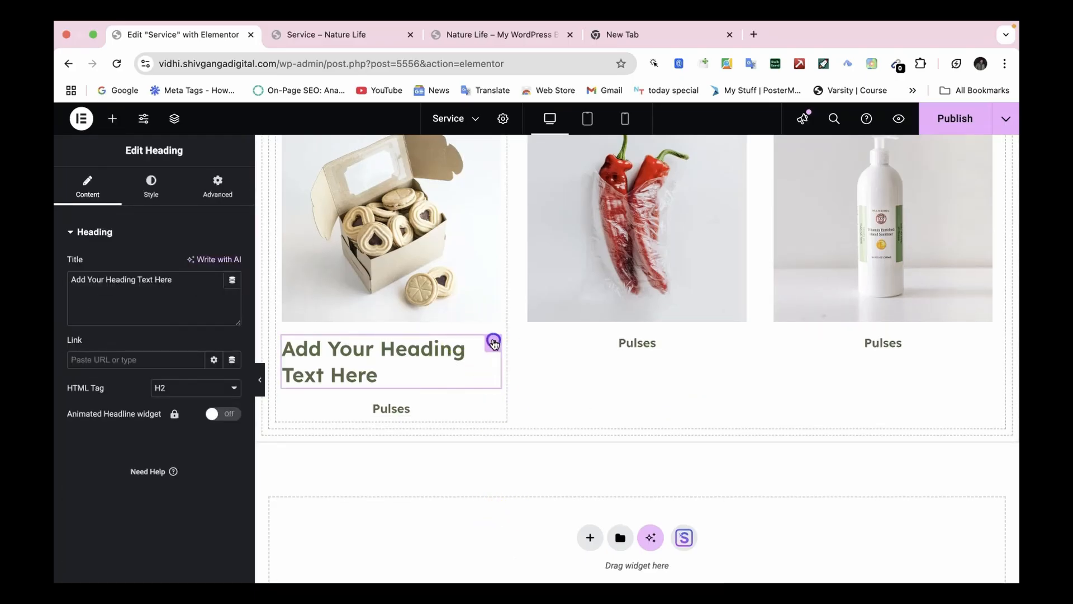
right_click(495, 369)
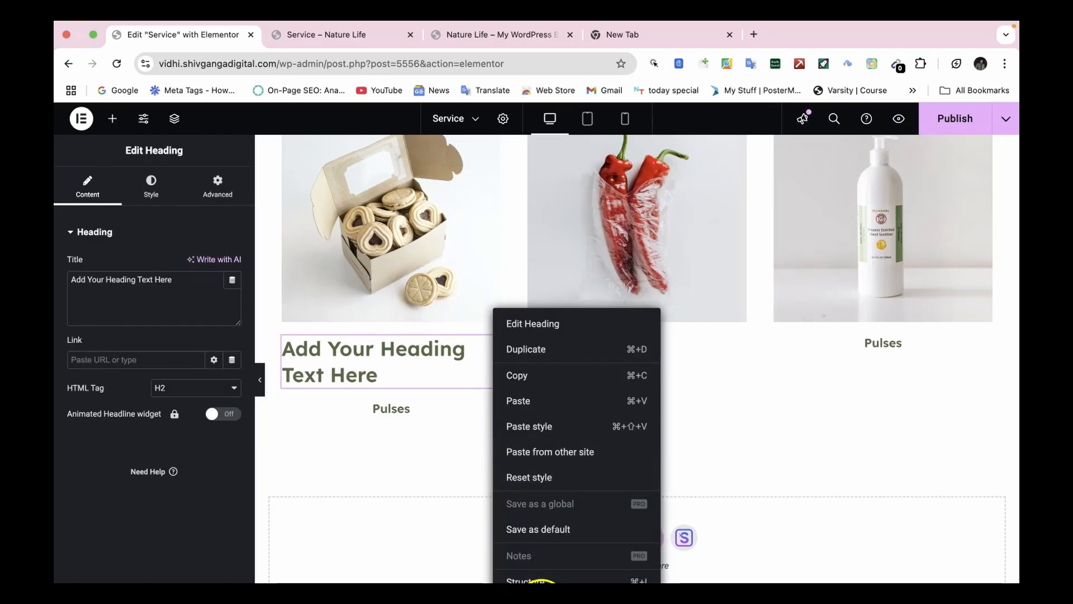
key("Delete")
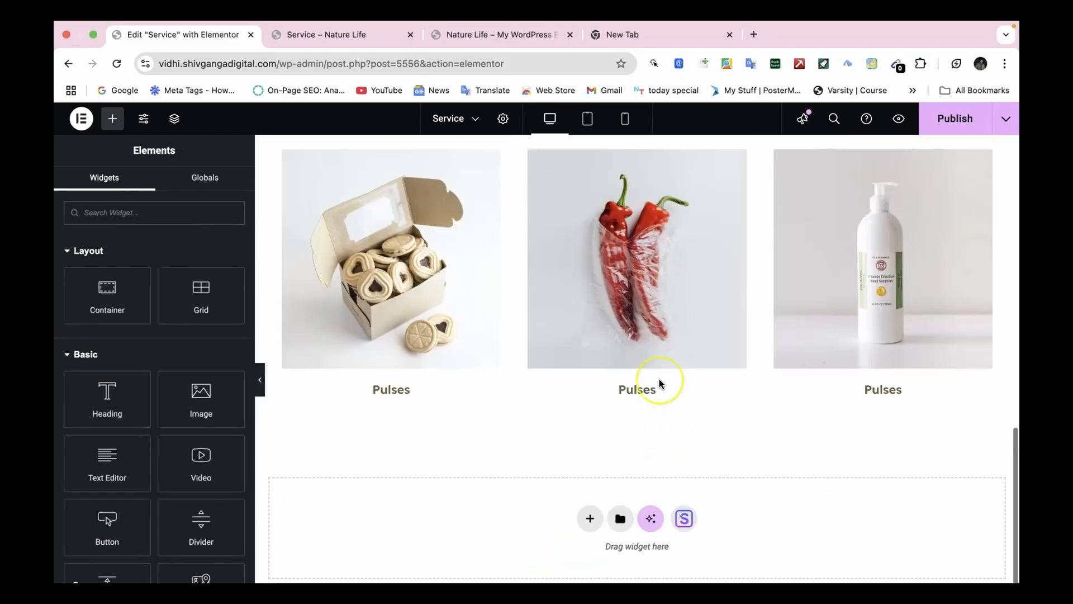
Publish the Service page and review its preview from the Services banner down to the Latest Products grid
scroll(659, 378, "up", 5)
left_click(961, 124)
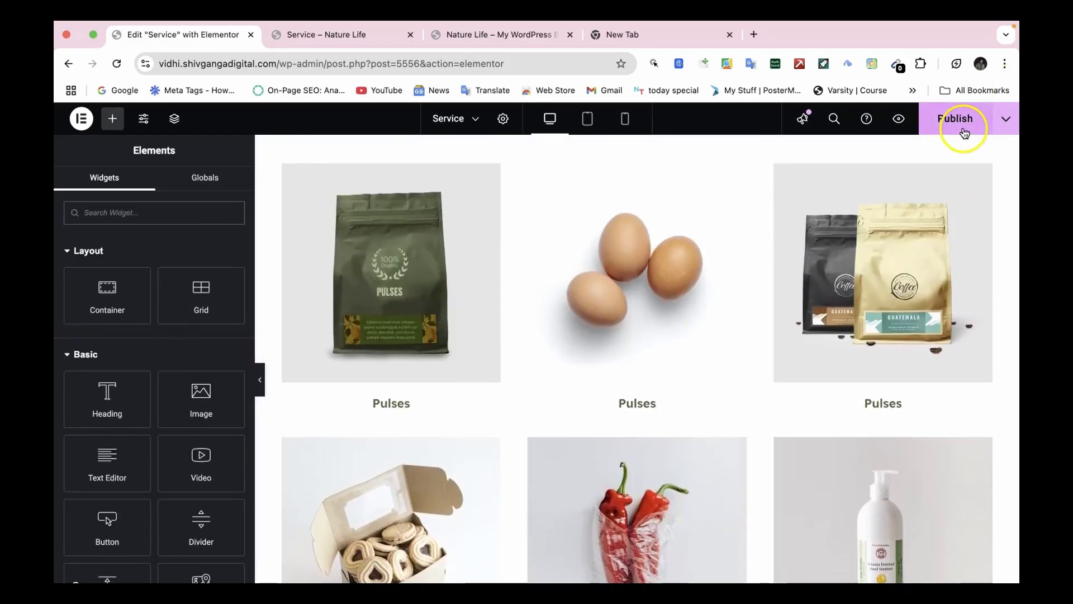
left_click(900, 121)
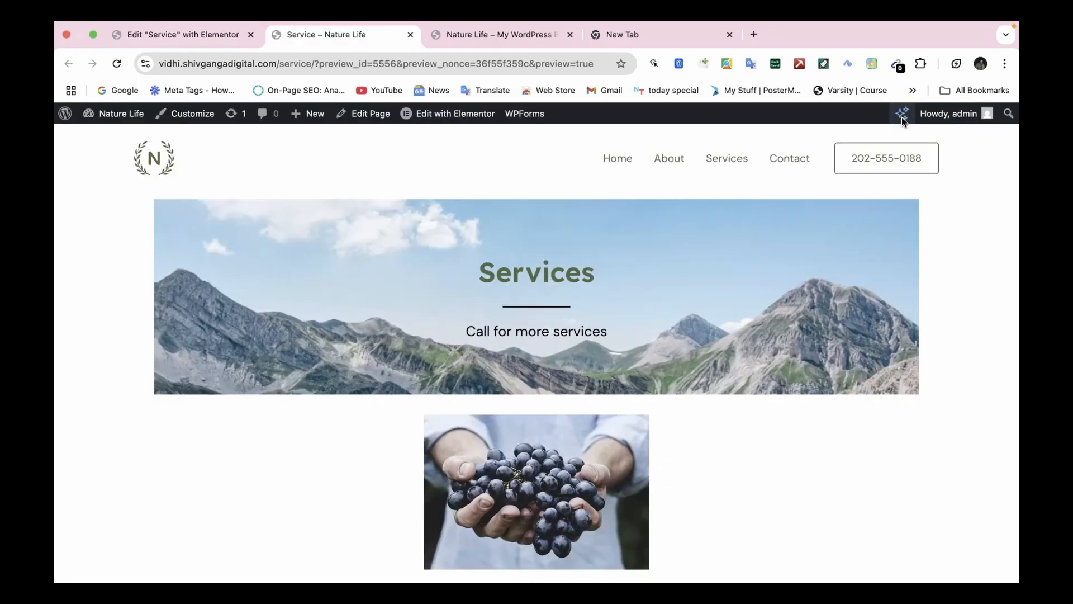
left_click(718, 283)
scroll(718, 284, "down", 2)
scroll(720, 287, "down", 6)
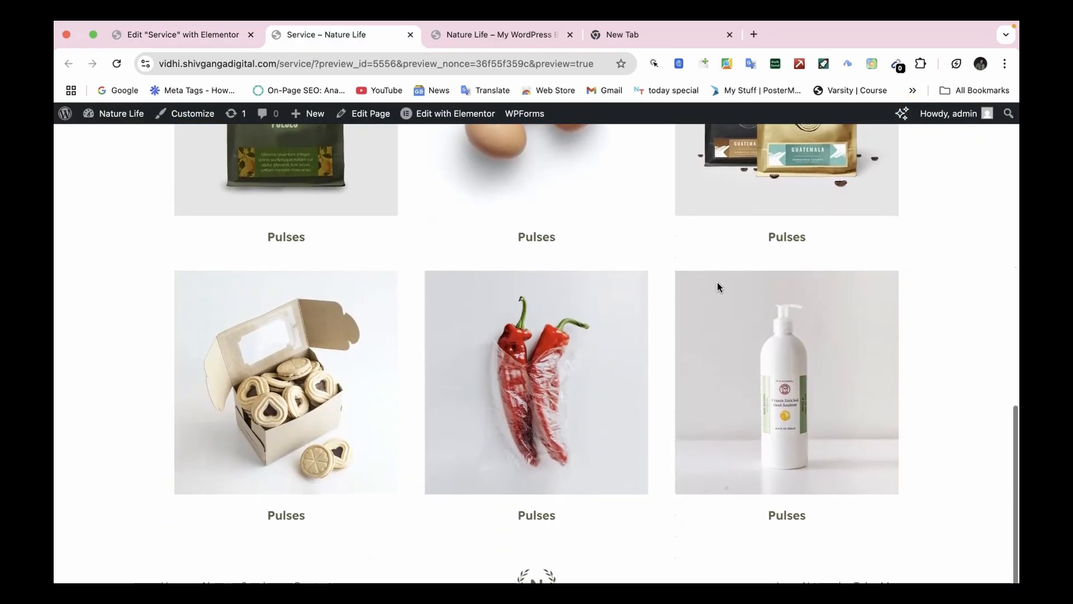
scroll(720, 288, "up", 7)
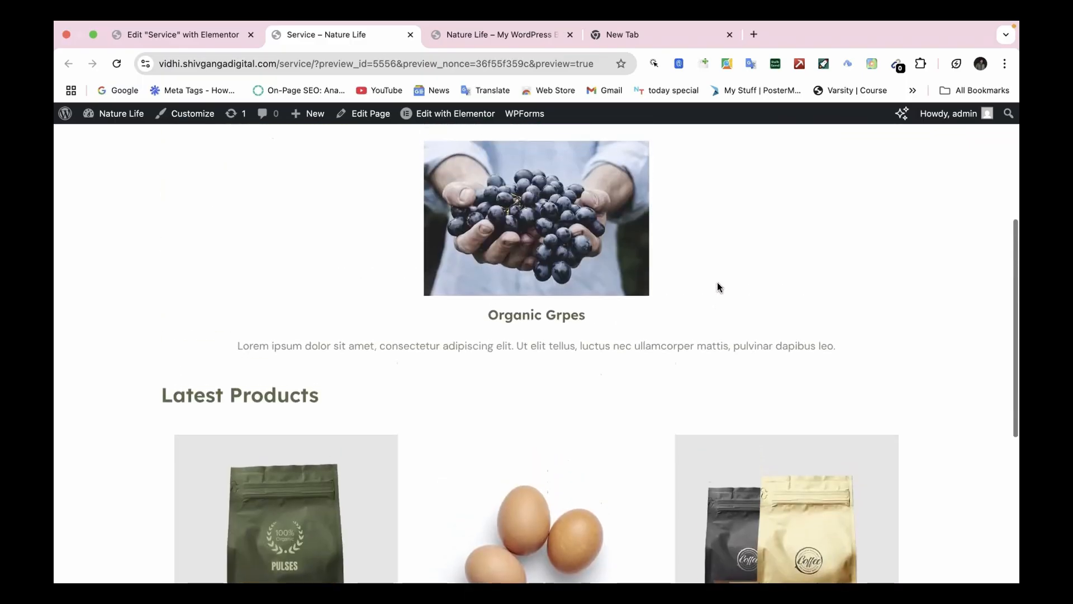
scroll(719, 288, "up", 5)
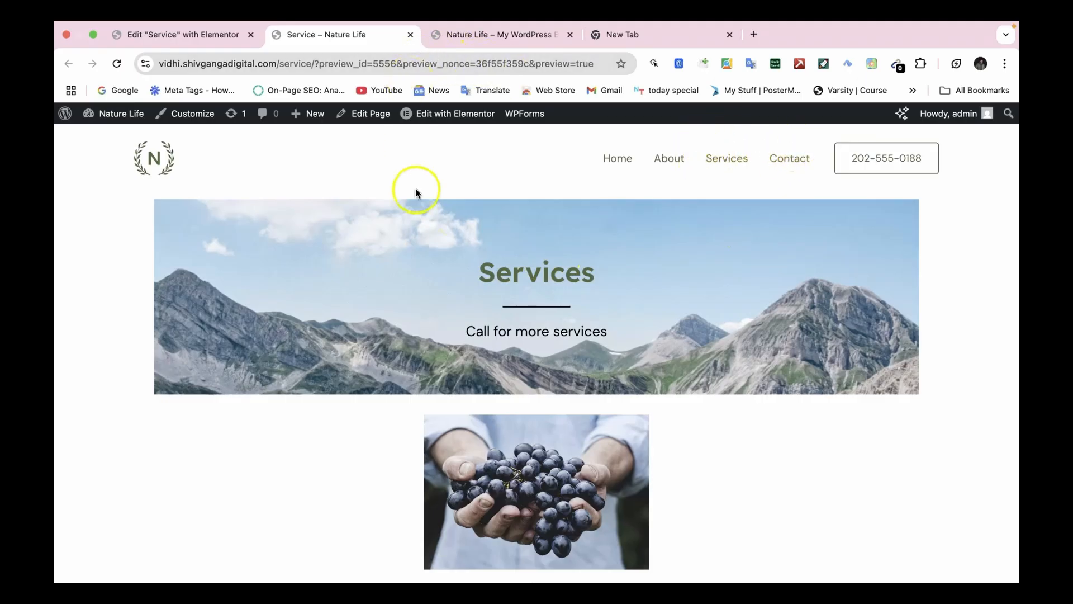
Return to the page editor and look over the Latest Products grid and the available widgets
left_click(201, 33)
scroll(609, 453, "down", 6)
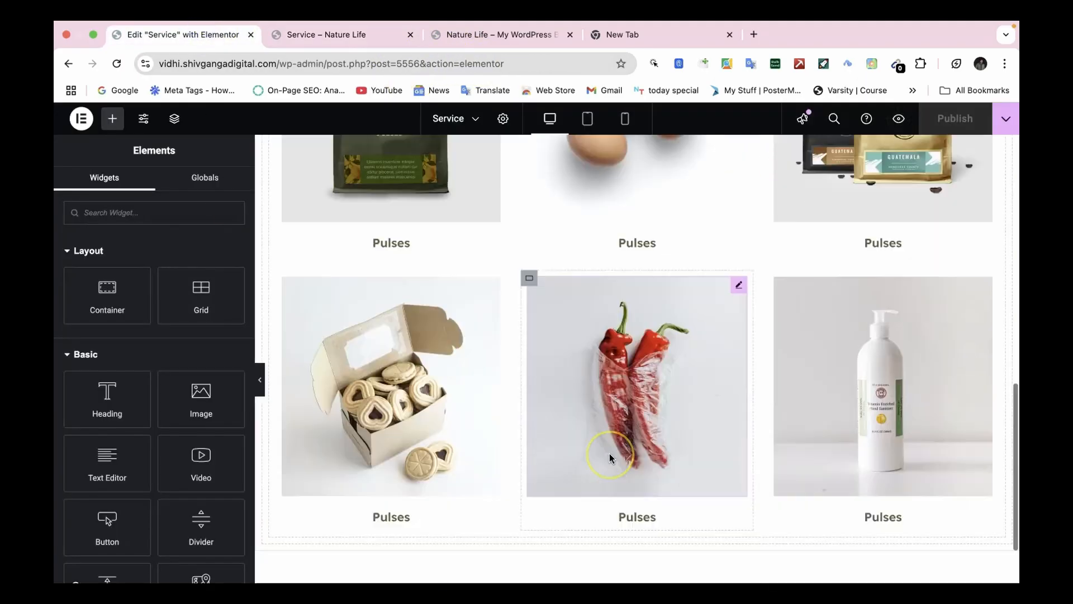
scroll(610, 453, "up", 6)
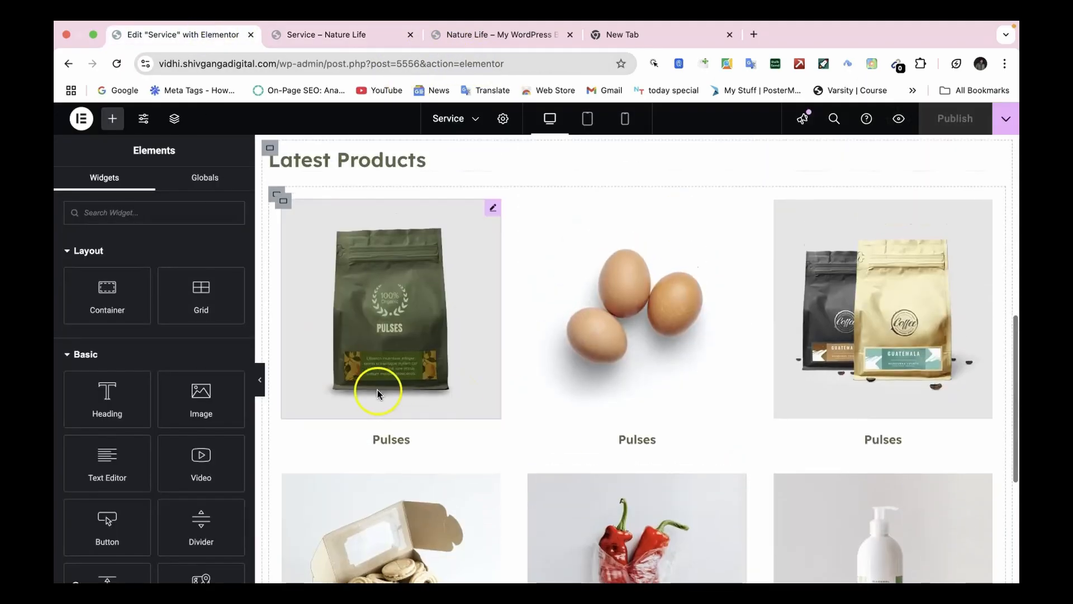
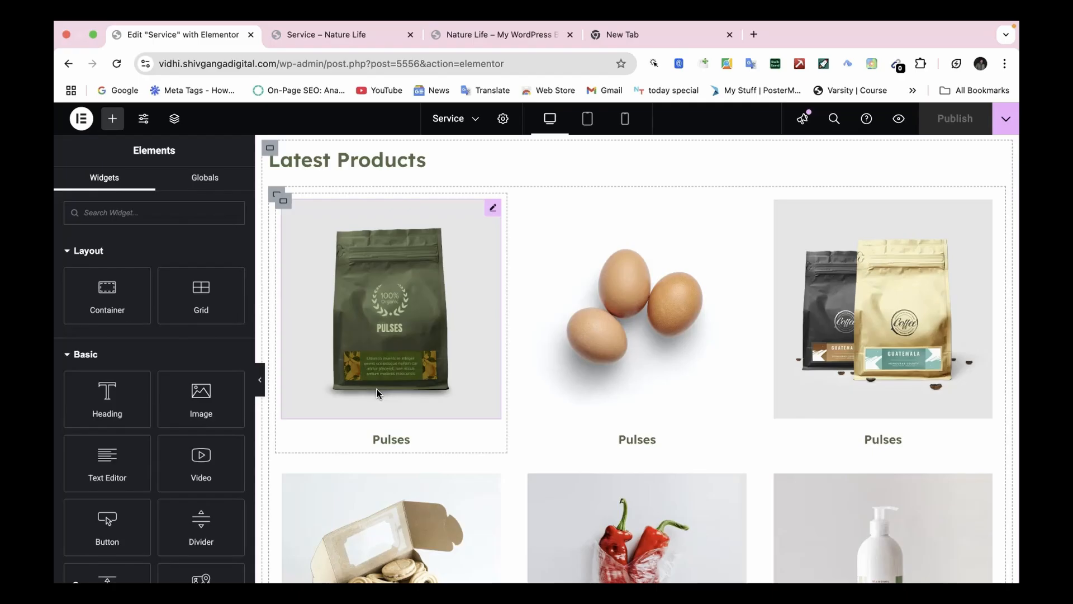
scroll(422, 424, "down", 6)
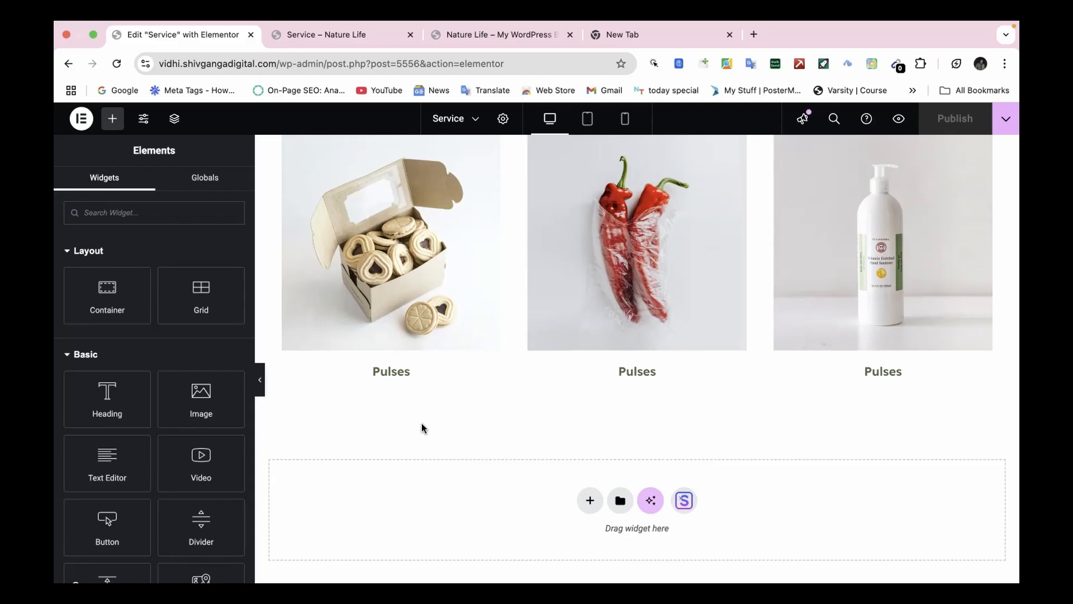
left_click(478, 341)
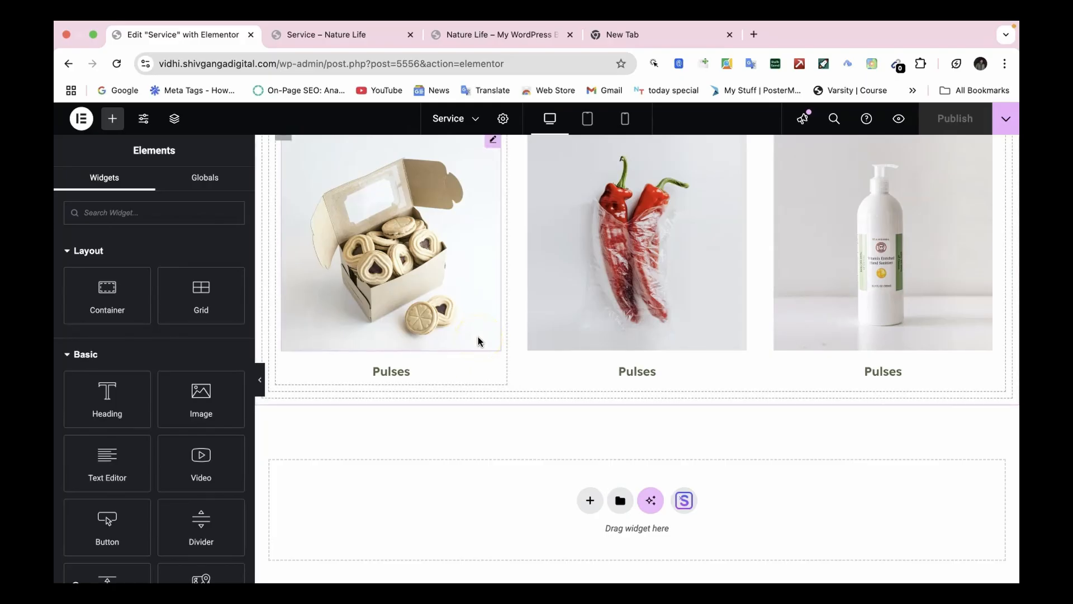
scroll(472, 441, "down", 2)
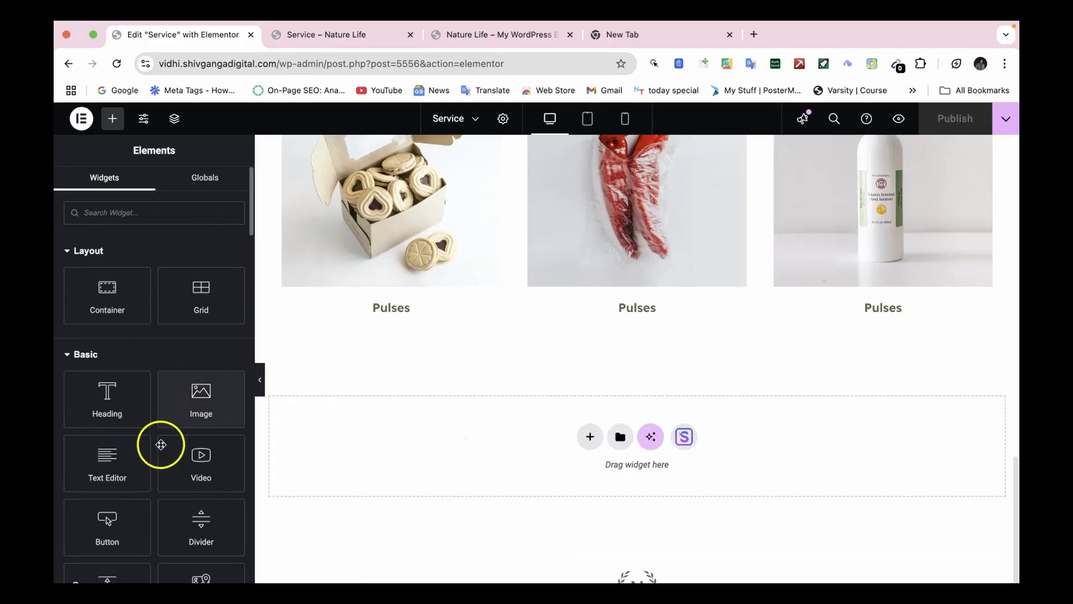
scroll(132, 444, "down", 10)
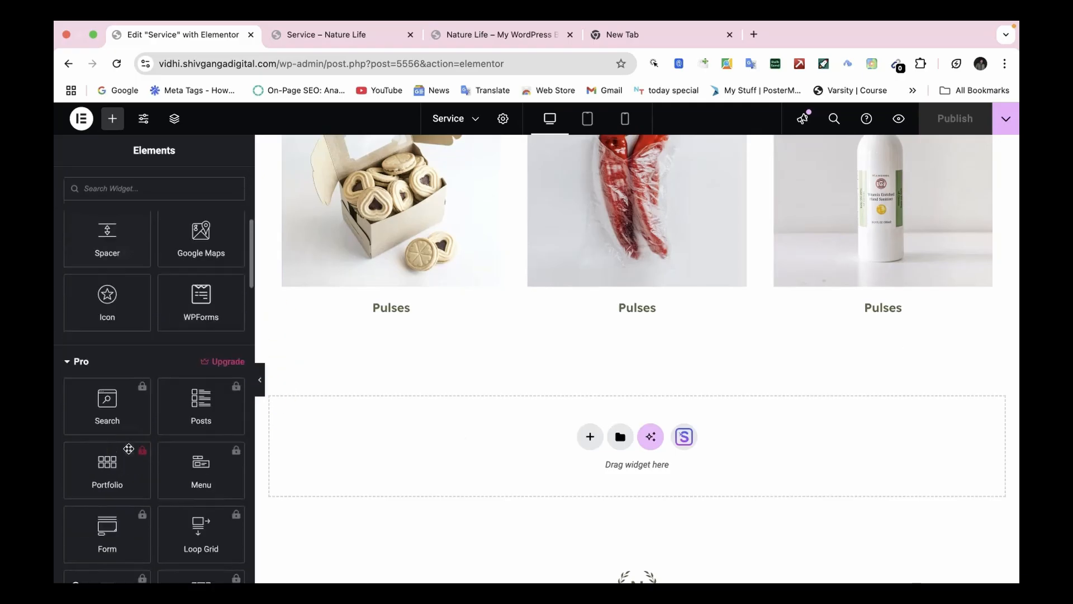
Add a solid divider between the Organic Grpes section and the Latest Products heading
scroll(300, 405, "up", 15)
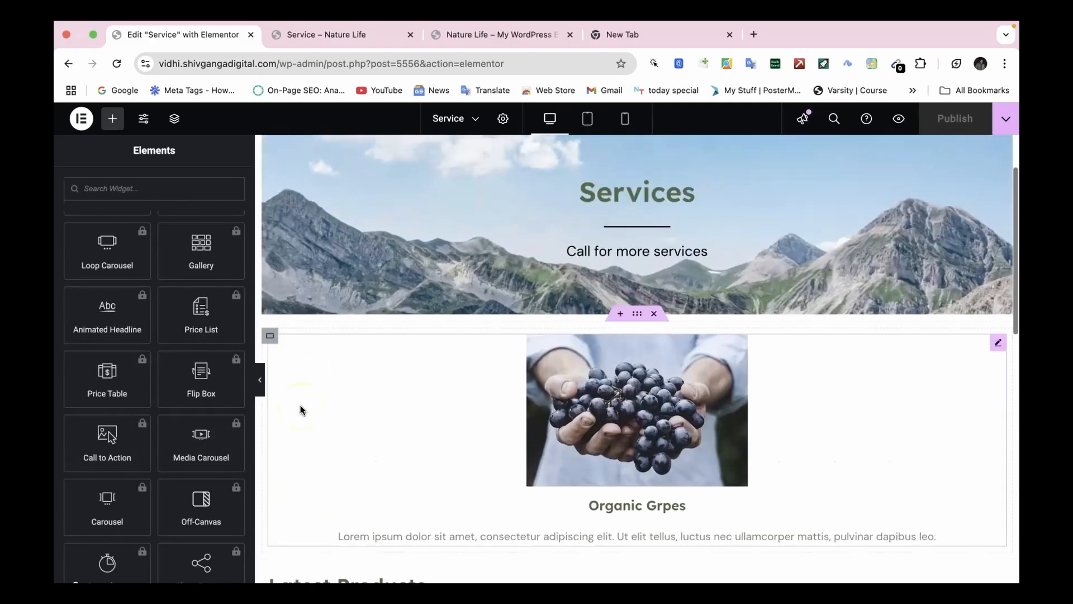
scroll(422, 407, "down", 15)
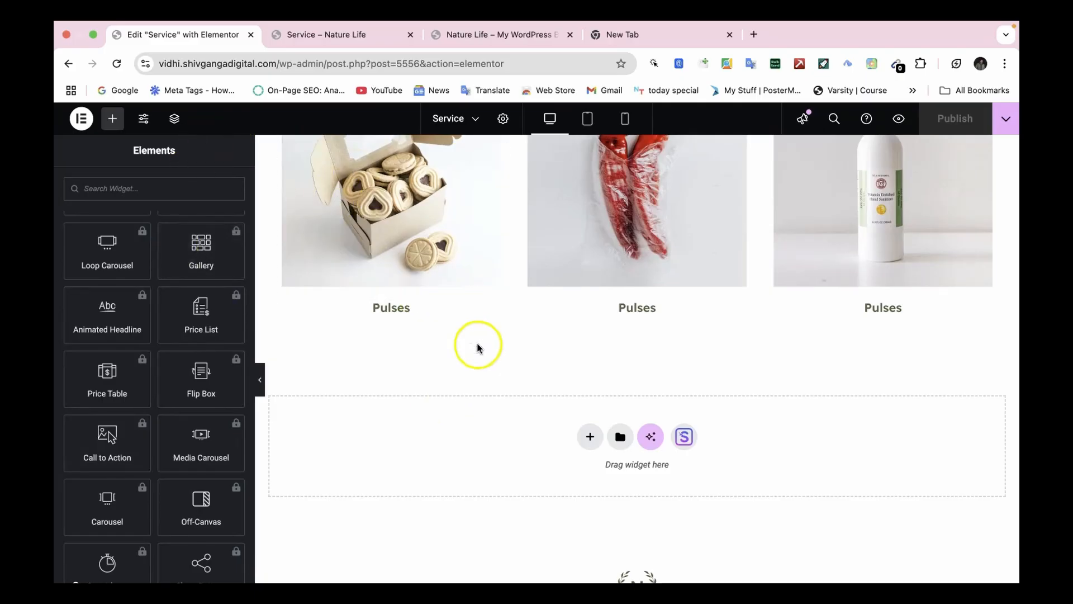
scroll(401, 337, "up", 3)
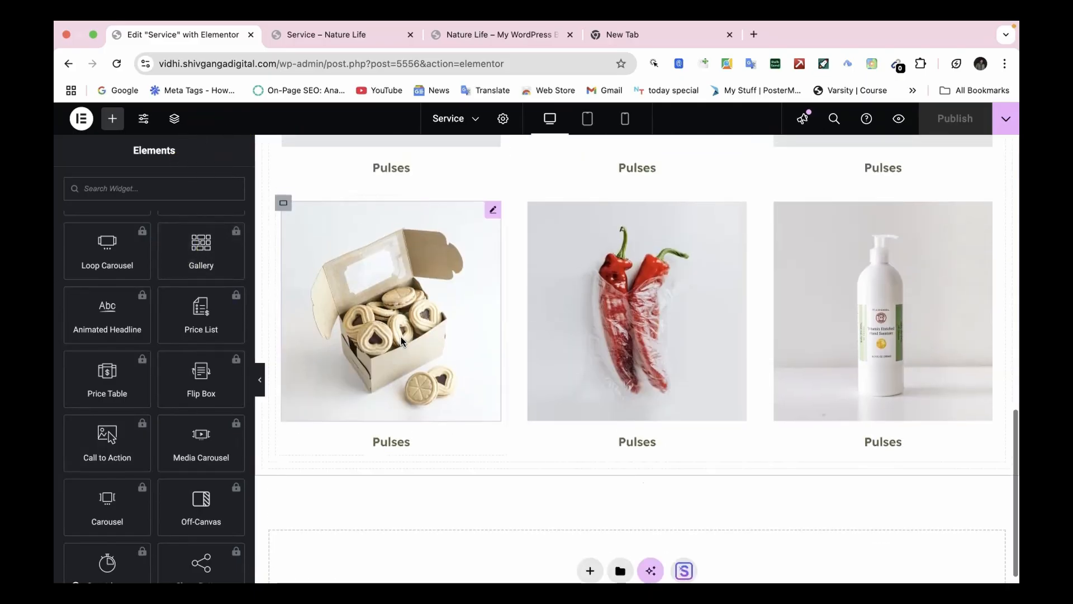
left_click(387, 358)
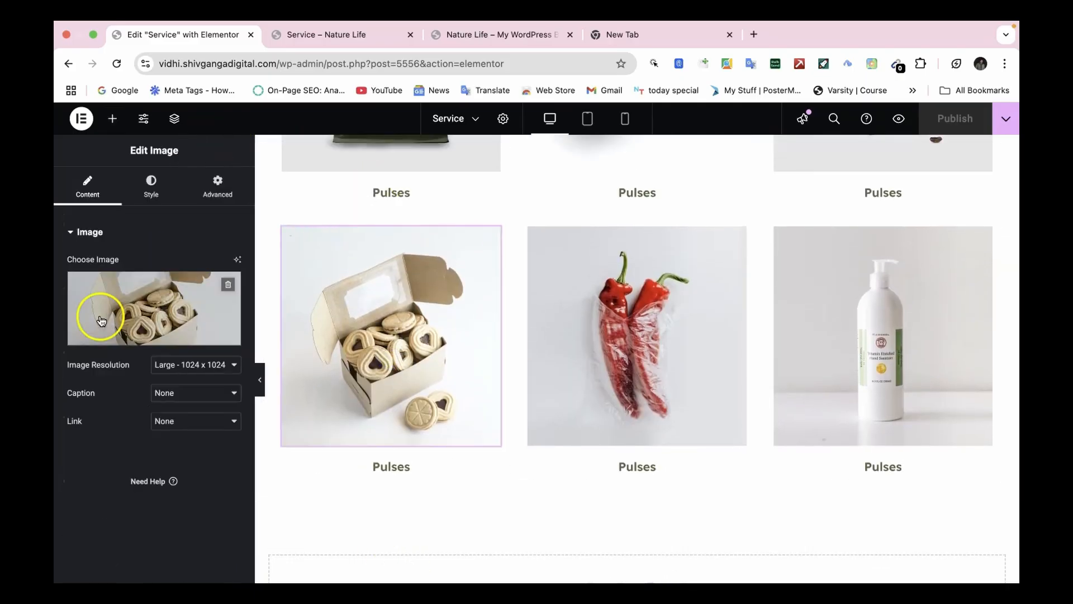
left_click(113, 119)
scroll(378, 270, "up", 8)
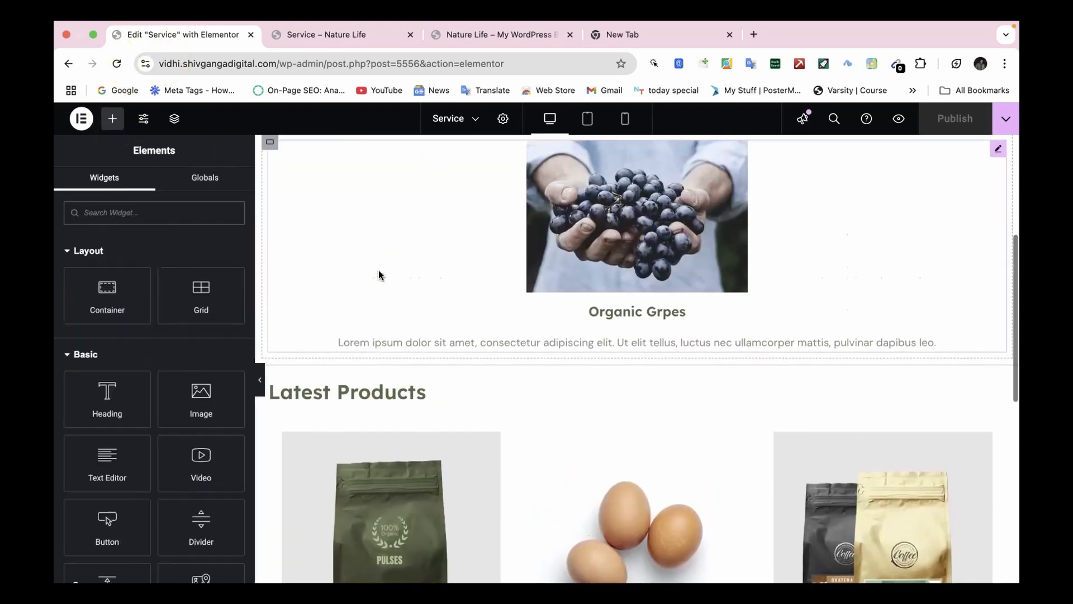
scroll(193, 461, "down", 3)
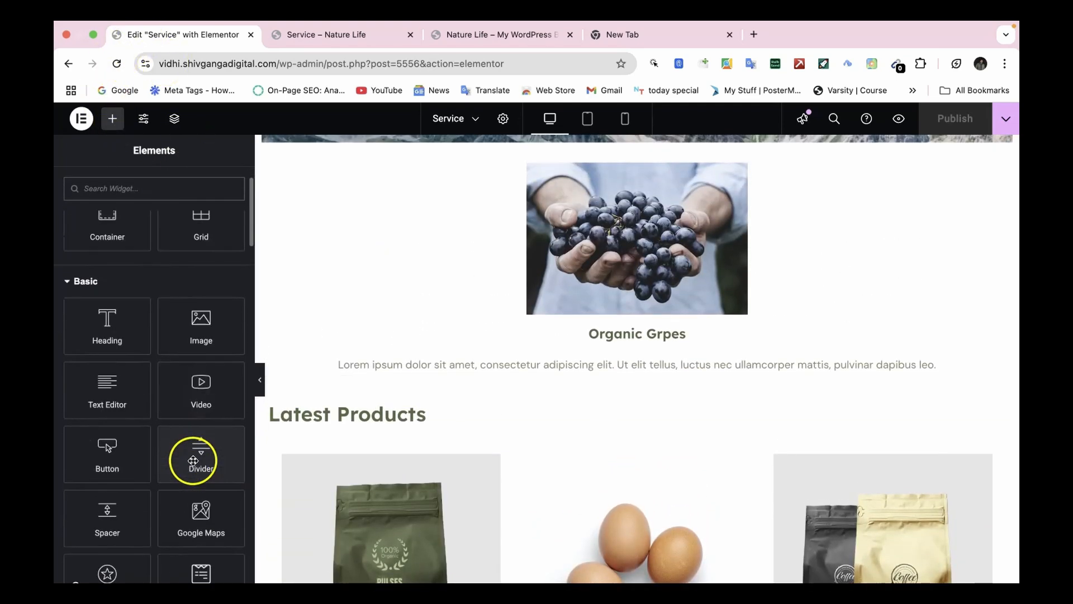
left_click_drag(193, 460, 598, 383)
scroll(598, 382, "down", 3)
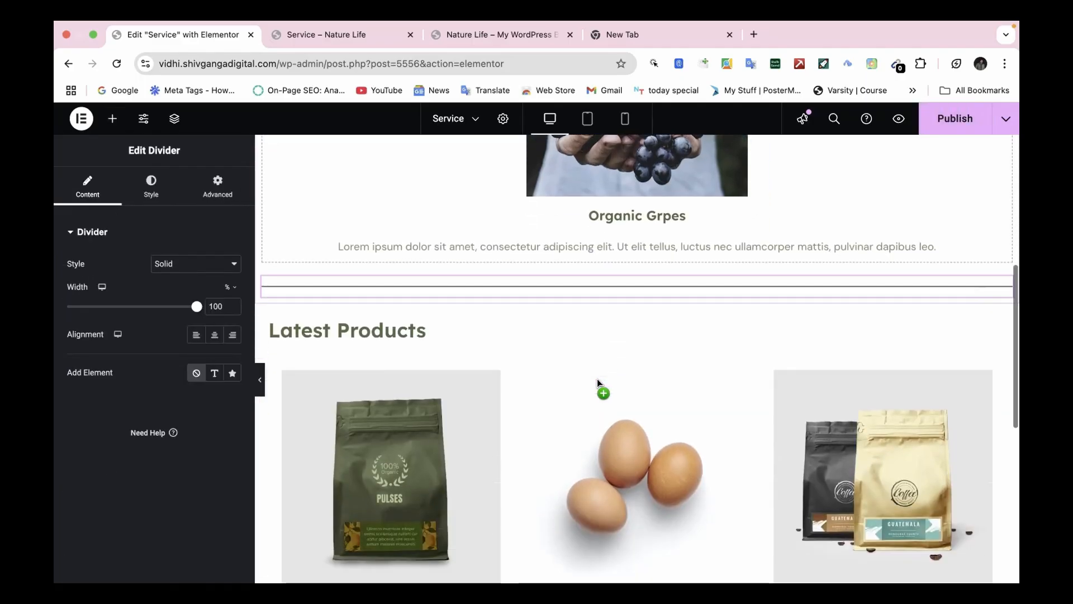
Add a flexbox container with four equal columns below the product grid
scroll(587, 516, "down", 10)
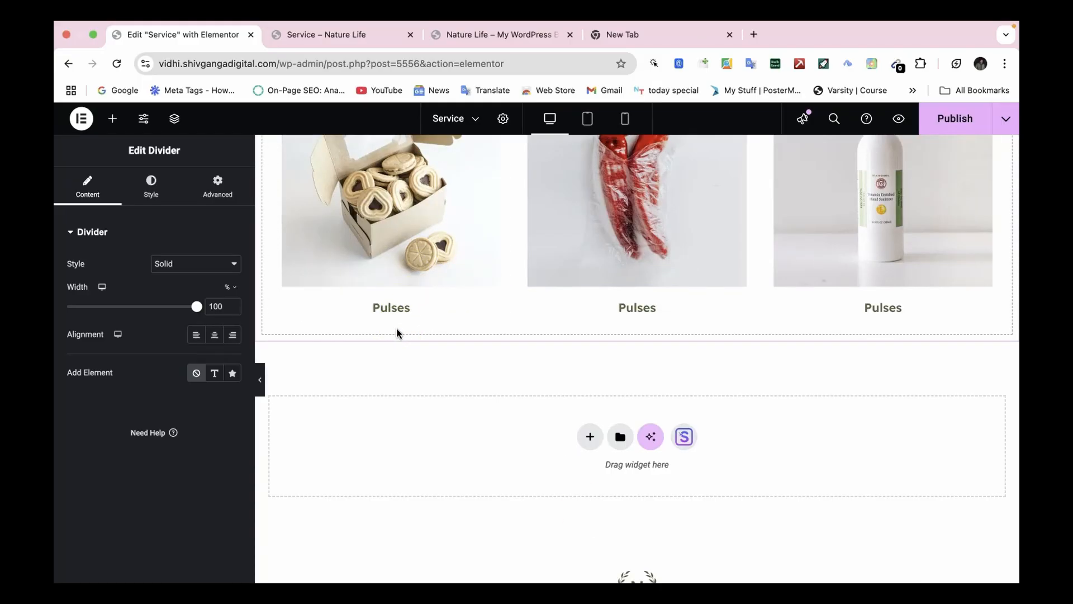
left_click(439, 391)
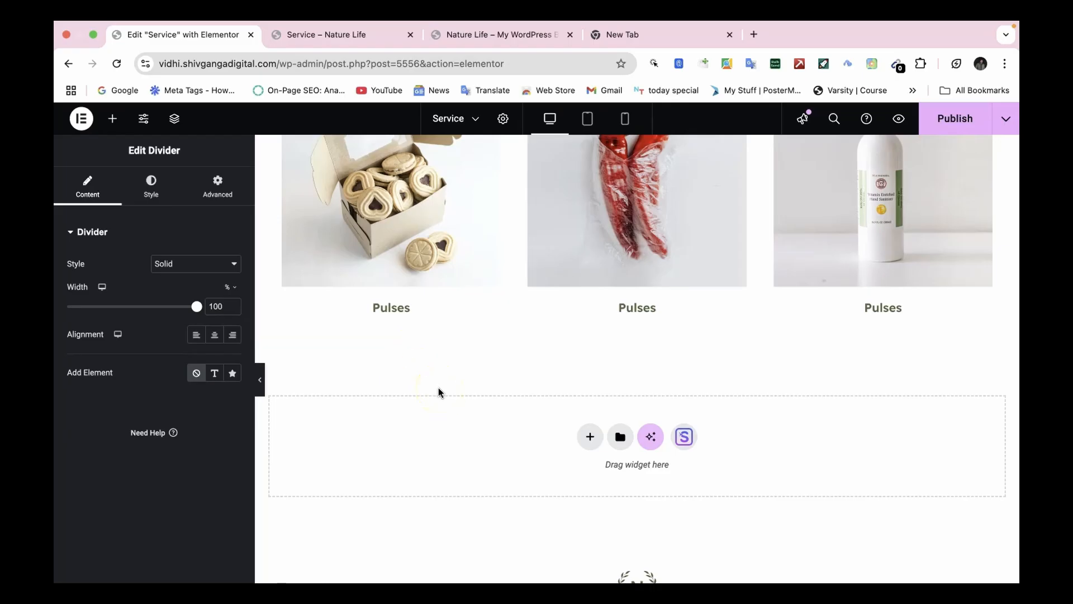
left_click(589, 437)
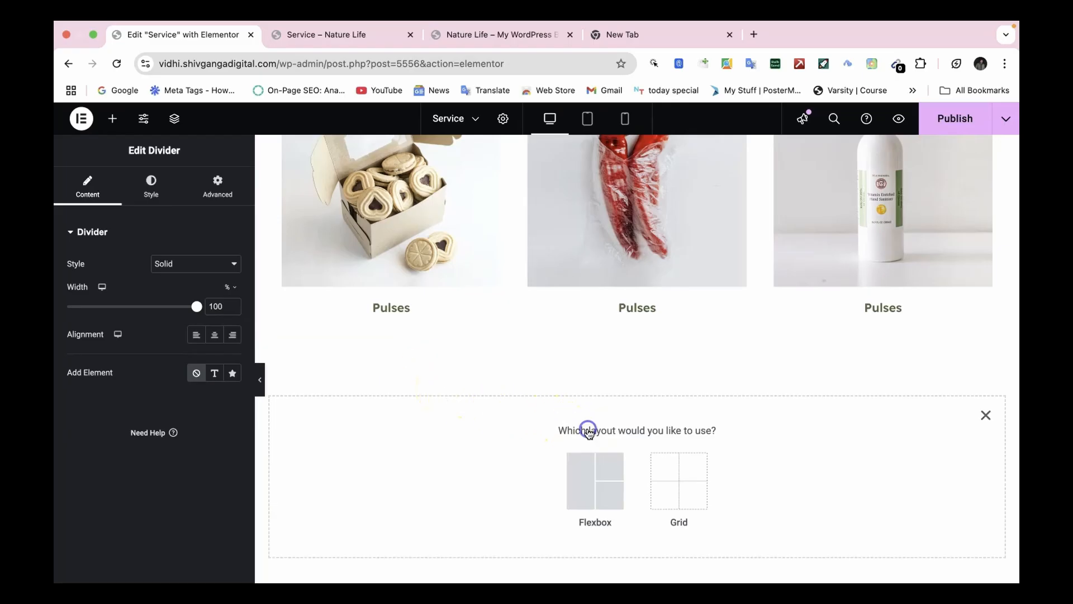
left_click(596, 487)
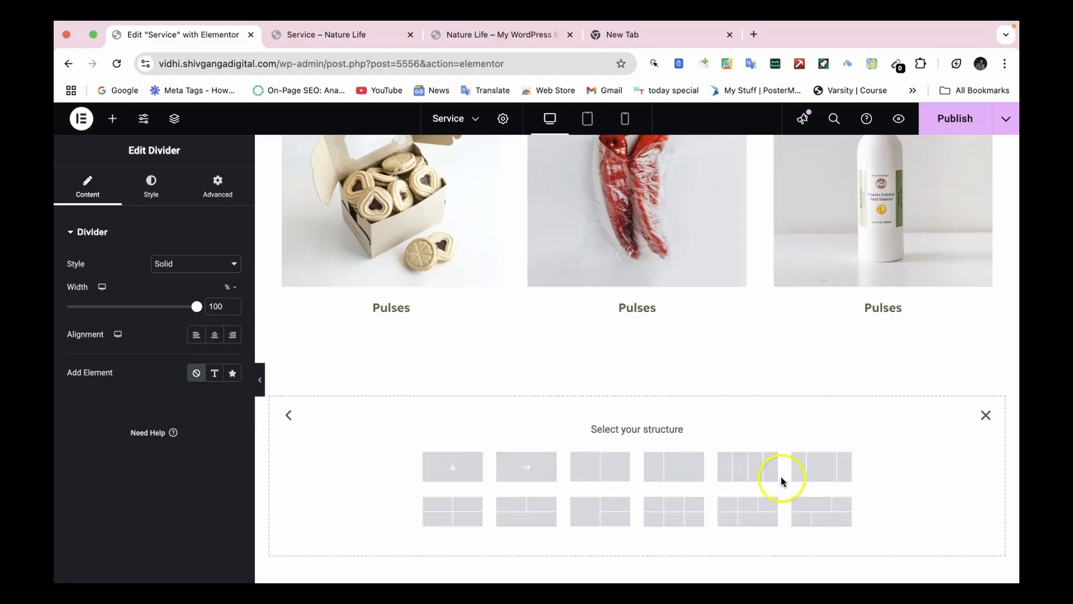
left_click(763, 475)
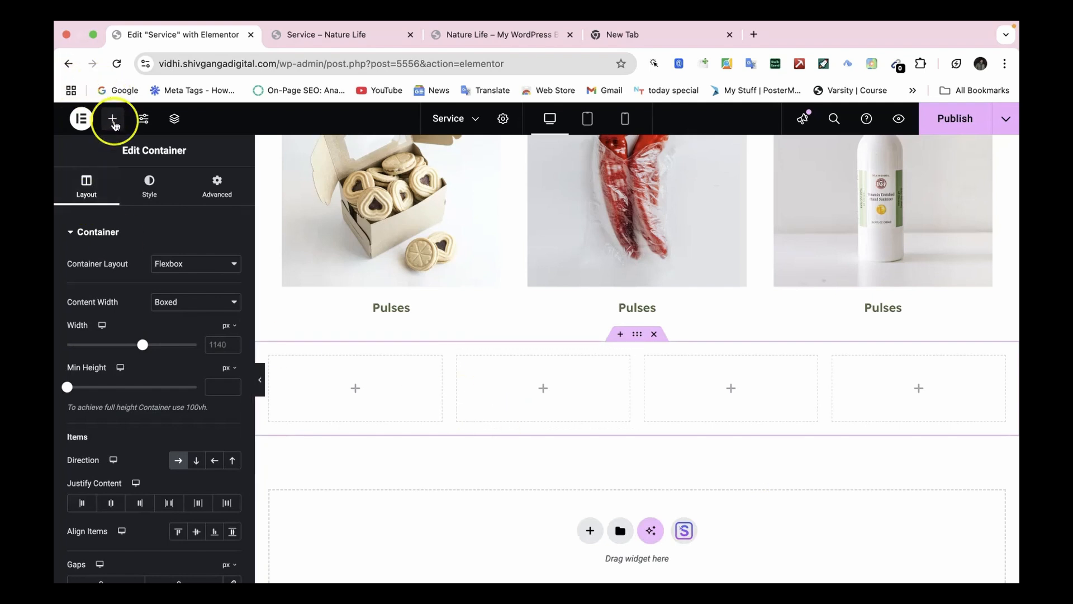
Nest a container in the first of the four columns and add a heading reading "Latest Products" inside it
left_click(114, 124)
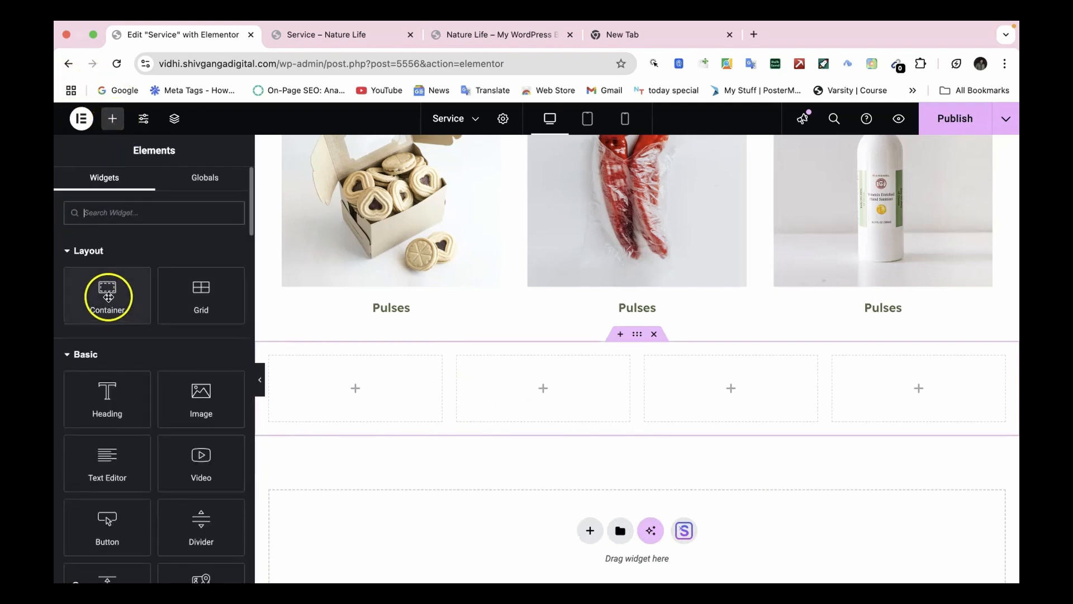
left_click_drag(105, 292, 326, 372)
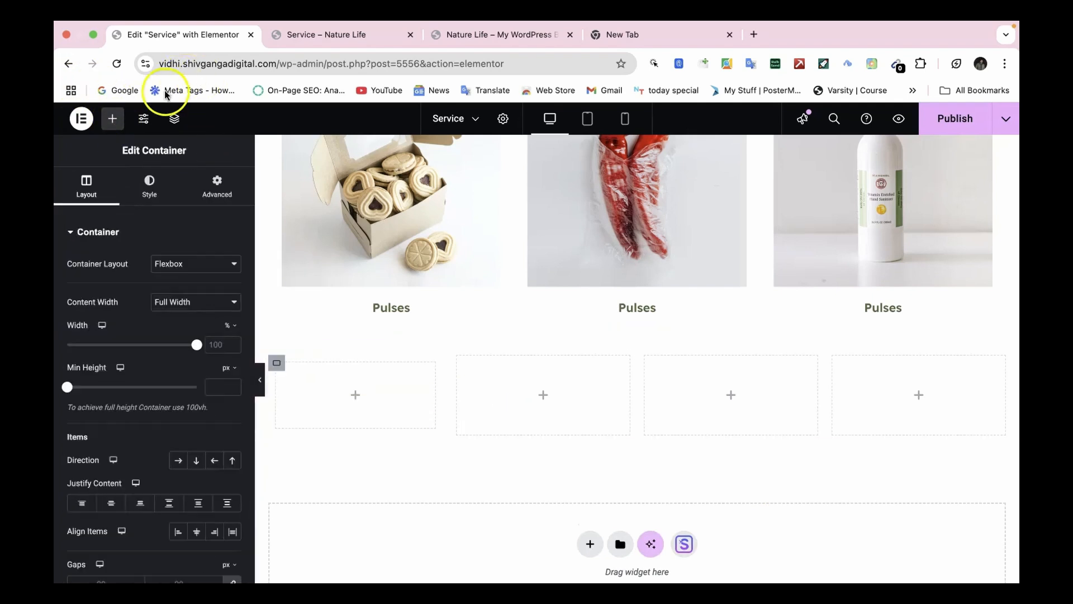
left_click(116, 118)
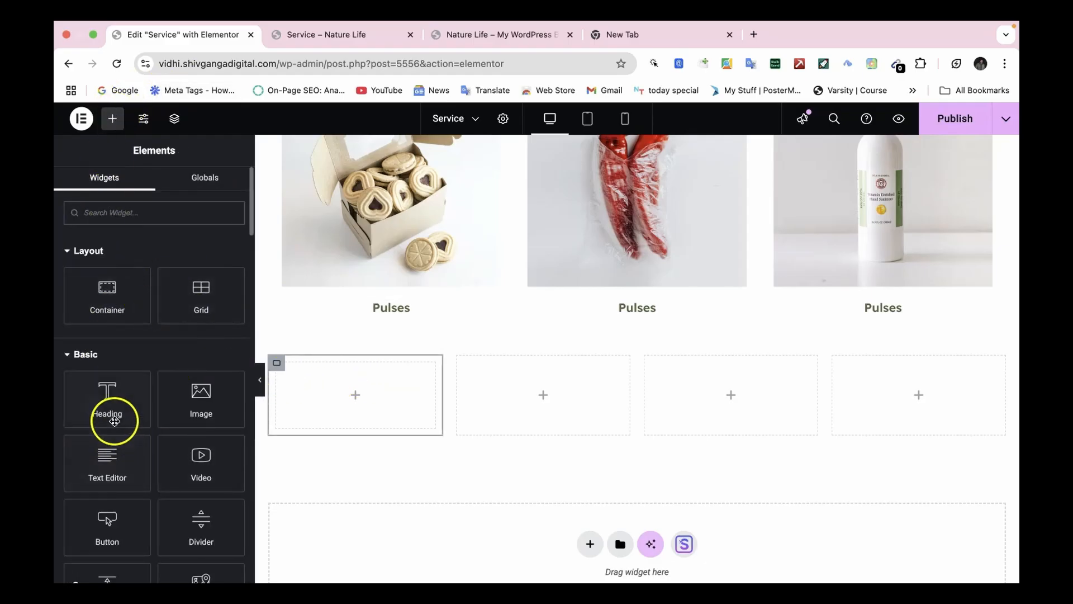
left_click_drag(115, 407, 363, 390)
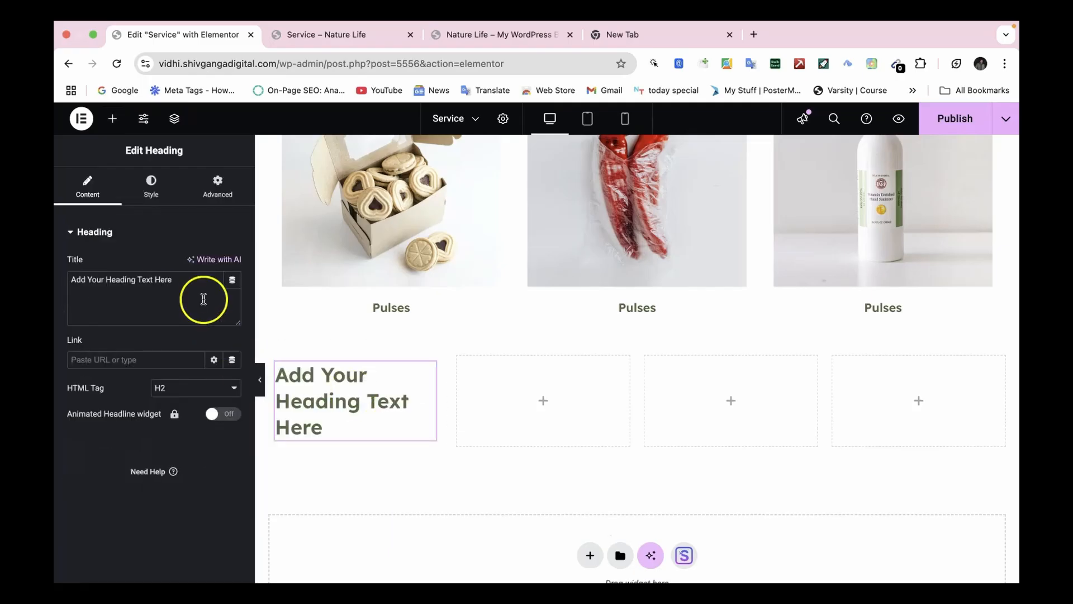
left_click(179, 293)
key("super+a")
key("BackSpace")
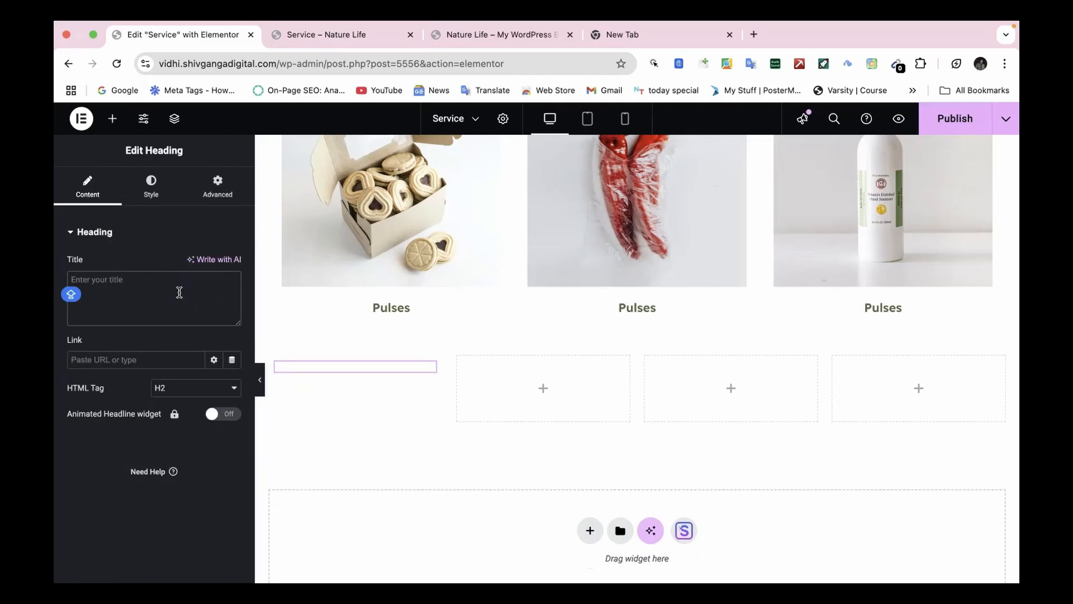
type("Latest Products")
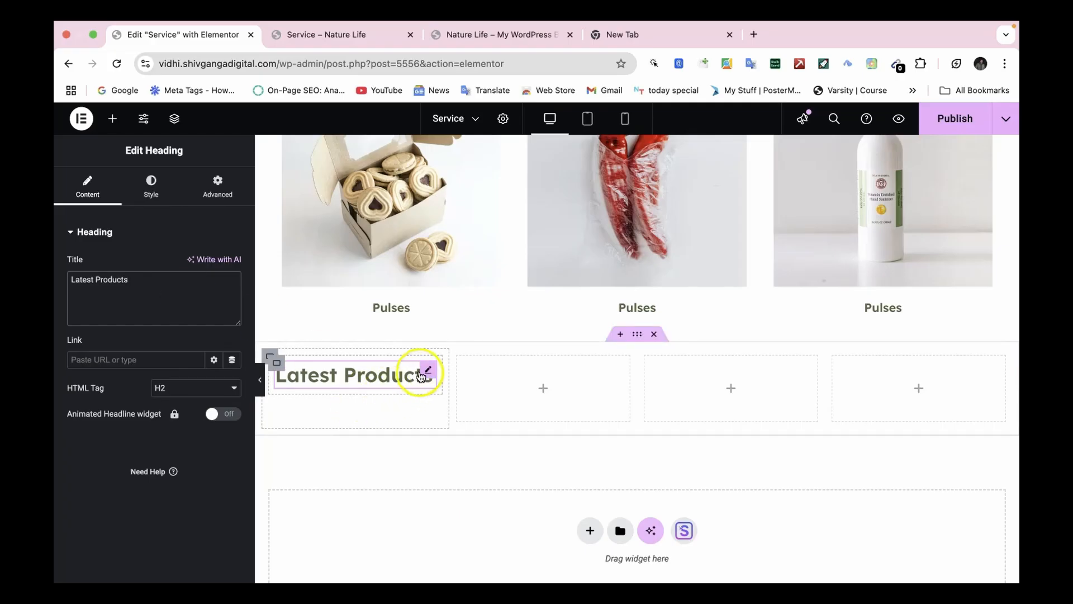
Add a Counter widget below the Latest Products heading in the first of the four columns
left_click(112, 118)
scroll(153, 470, "down", 6)
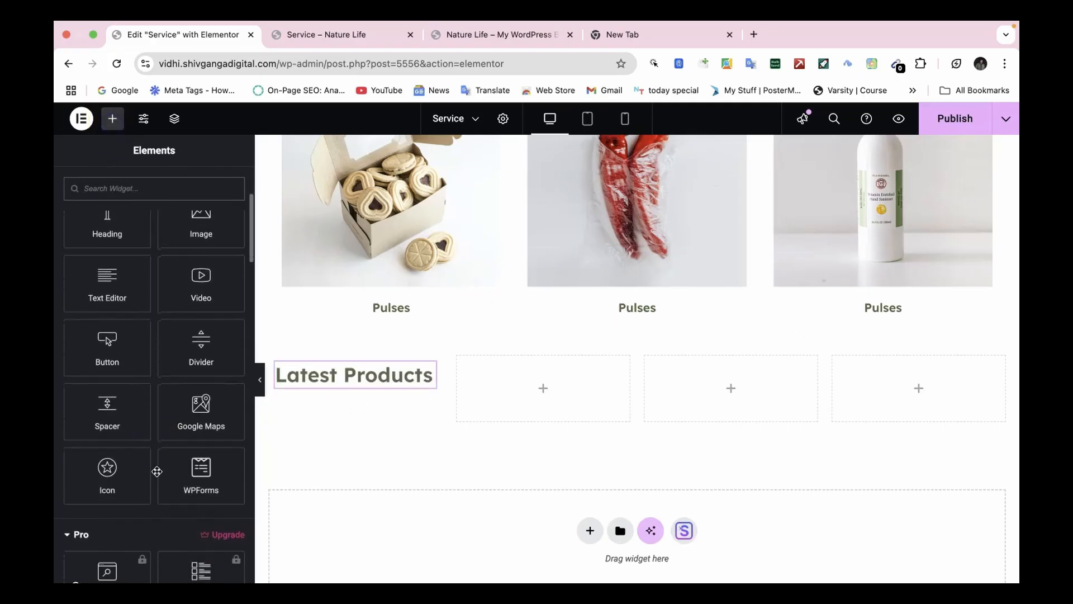
scroll(157, 472, "down", 15)
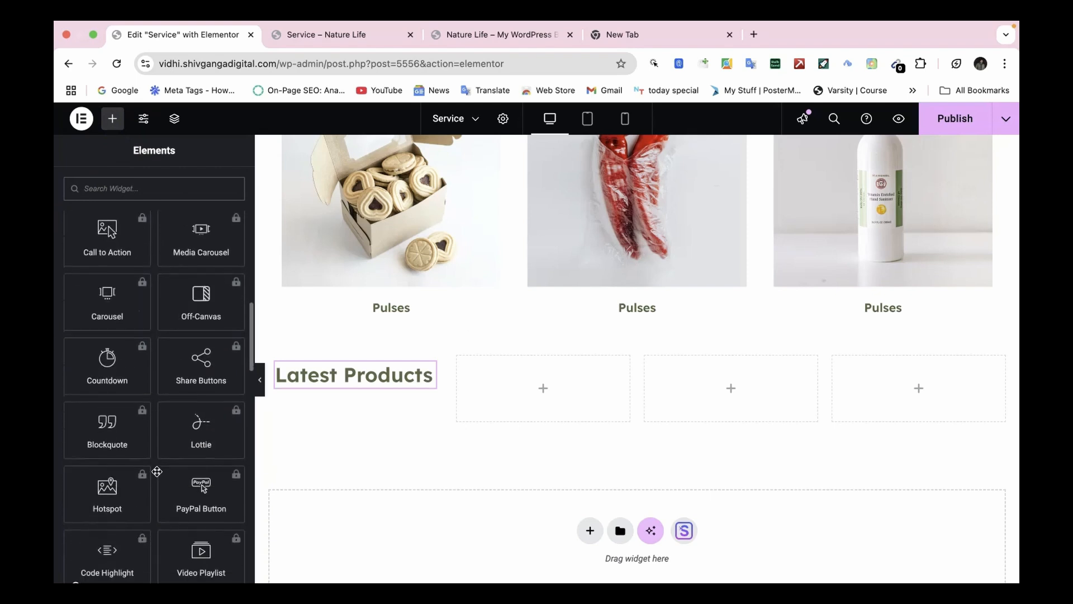
scroll(157, 471, "down", 15)
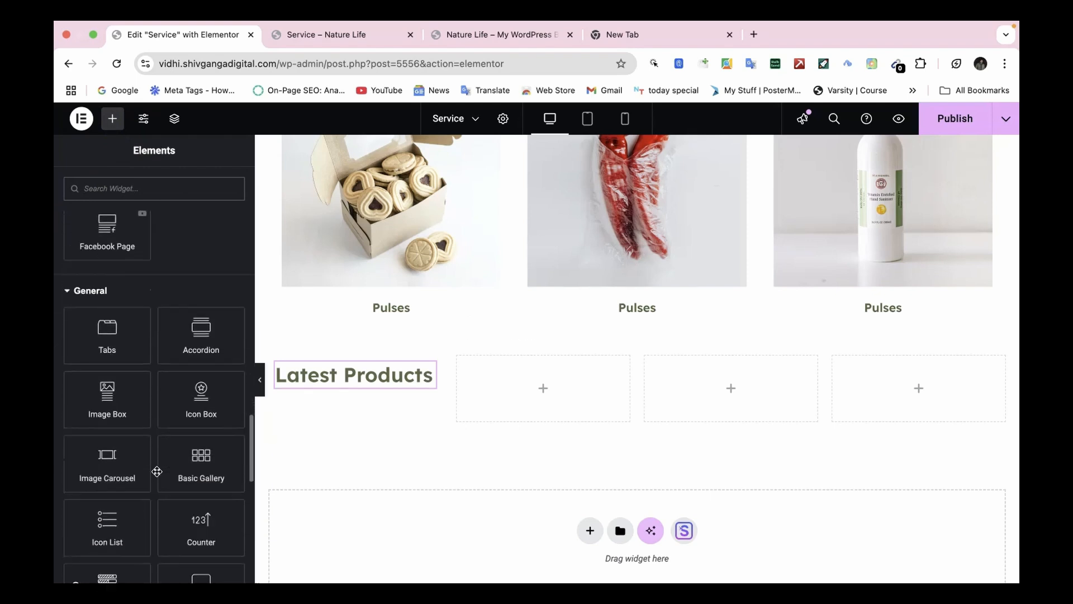
scroll(157, 471, "down", 3)
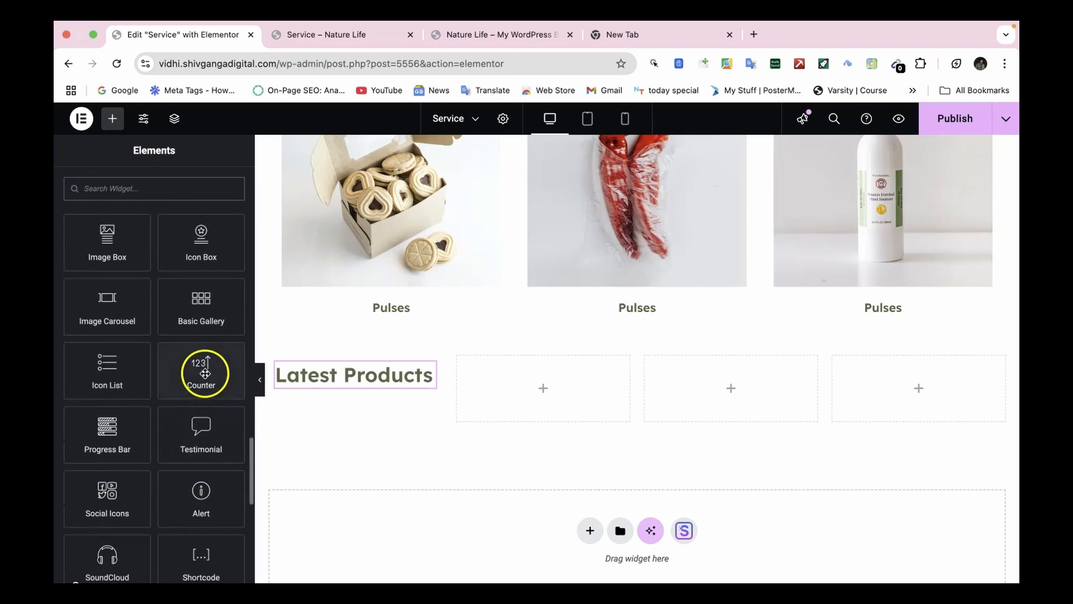
left_click_drag(192, 371, 354, 388)
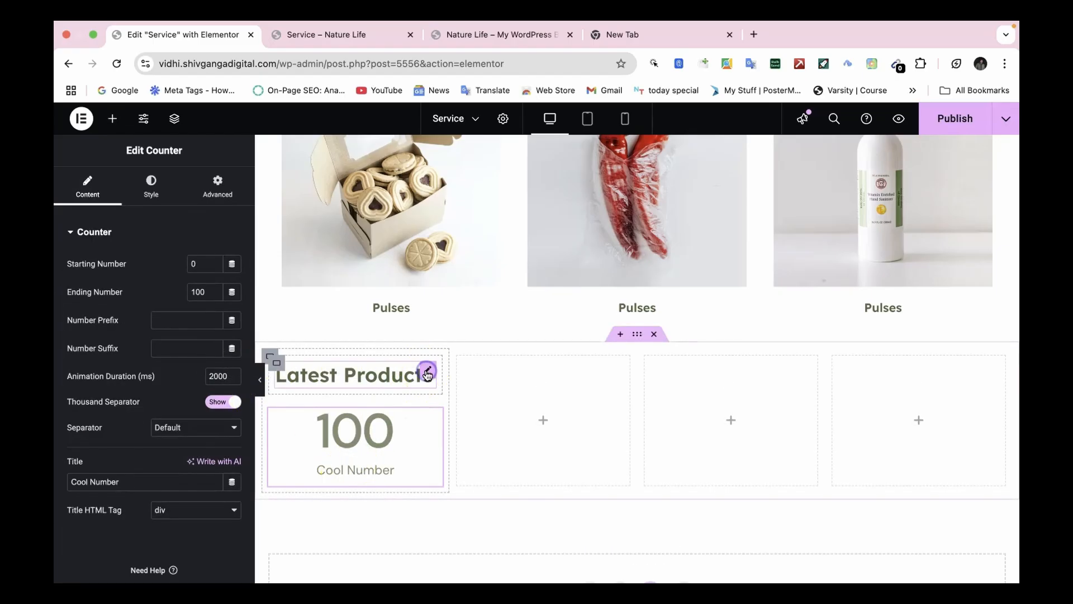
Delete the Latest Products heading above the counter and the inner container that held it
right_click(428, 373)
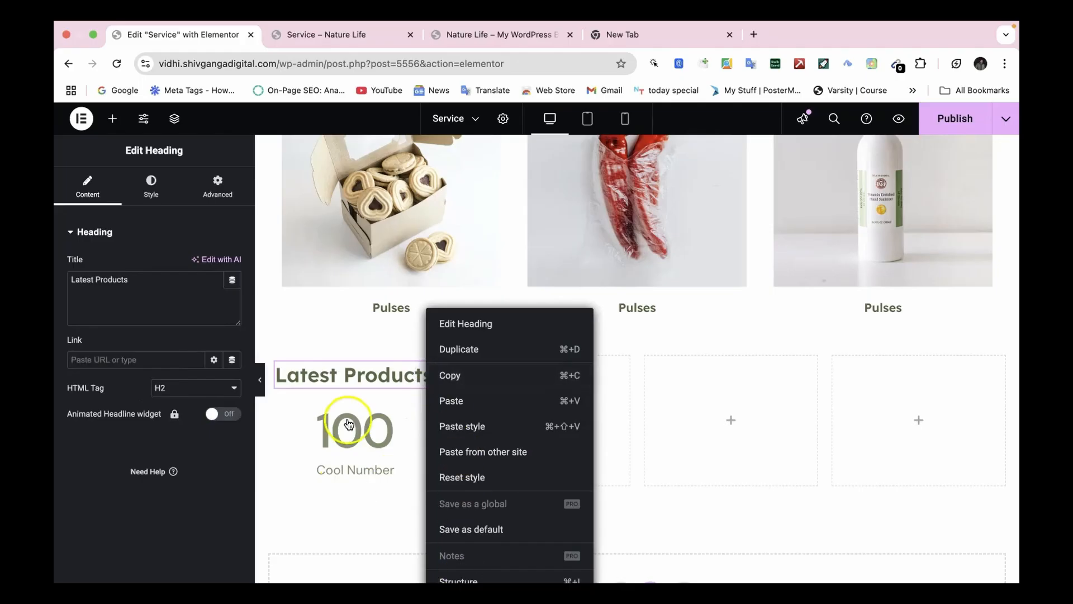
key("Delete")
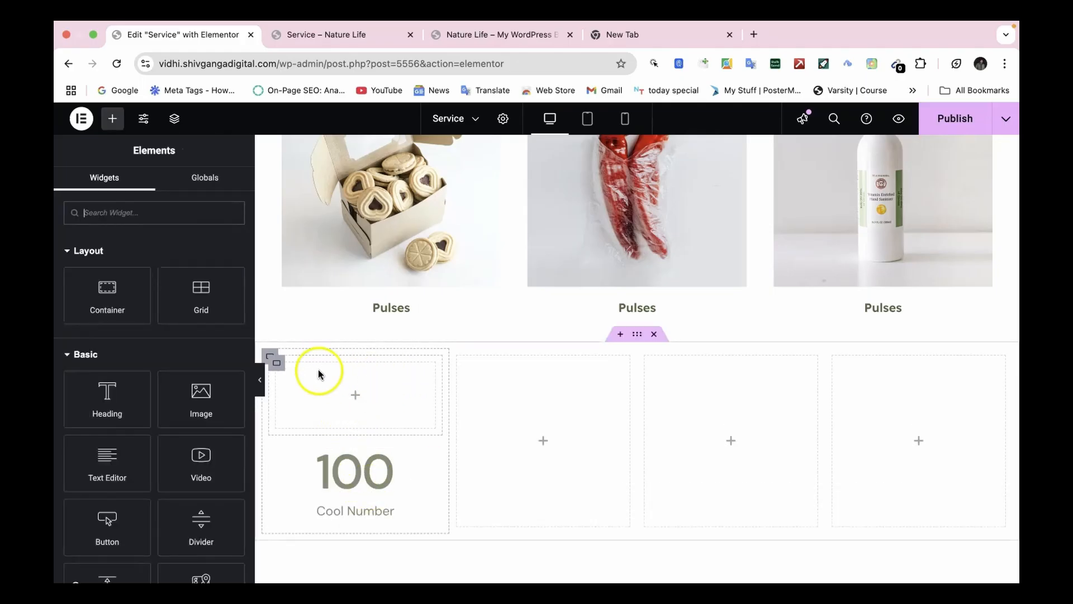
left_click(280, 364)
right_click(279, 364)
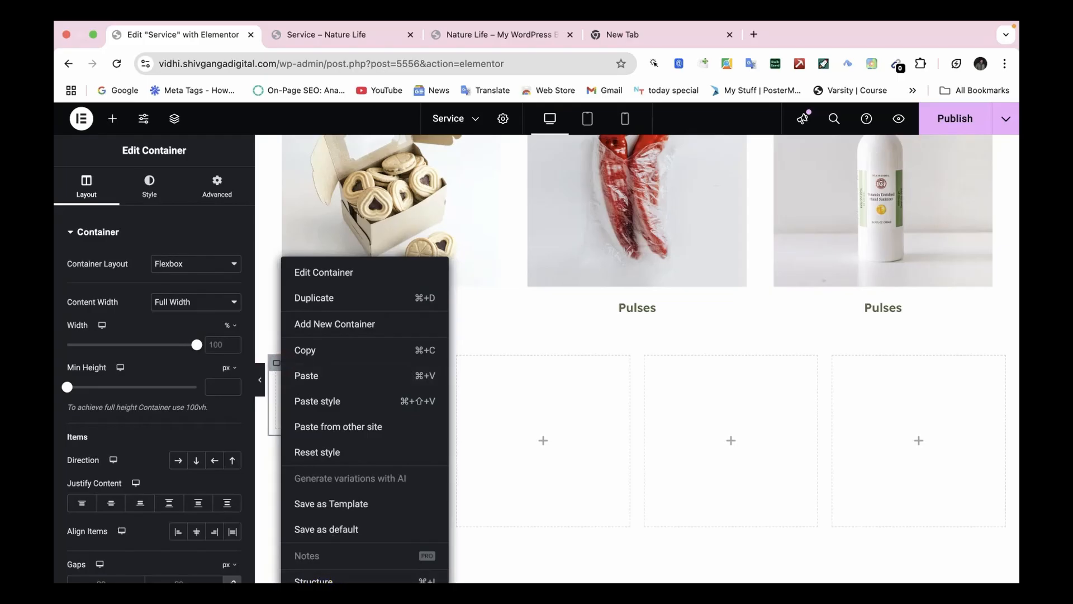
left_click(306, 375)
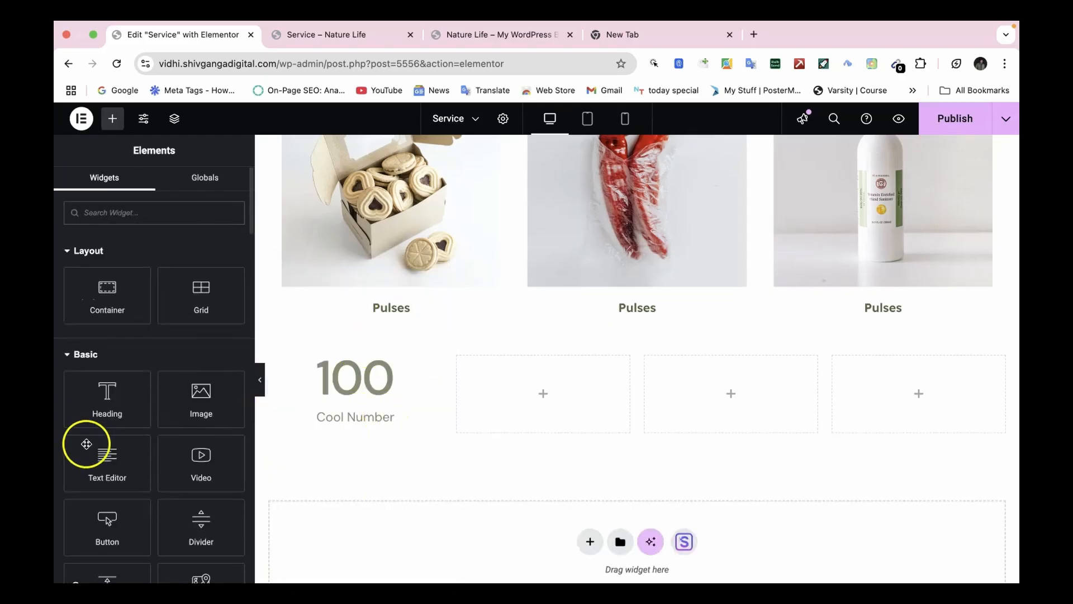
Set the counter's ending number to 17895
scroll(203, 474, "down", 3)
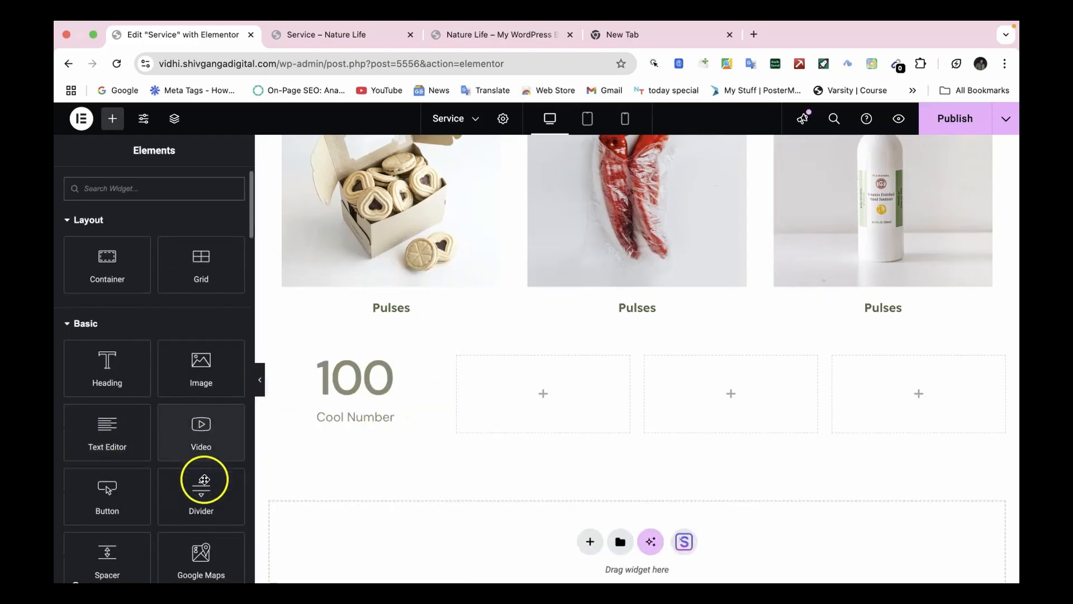
left_click(368, 372)
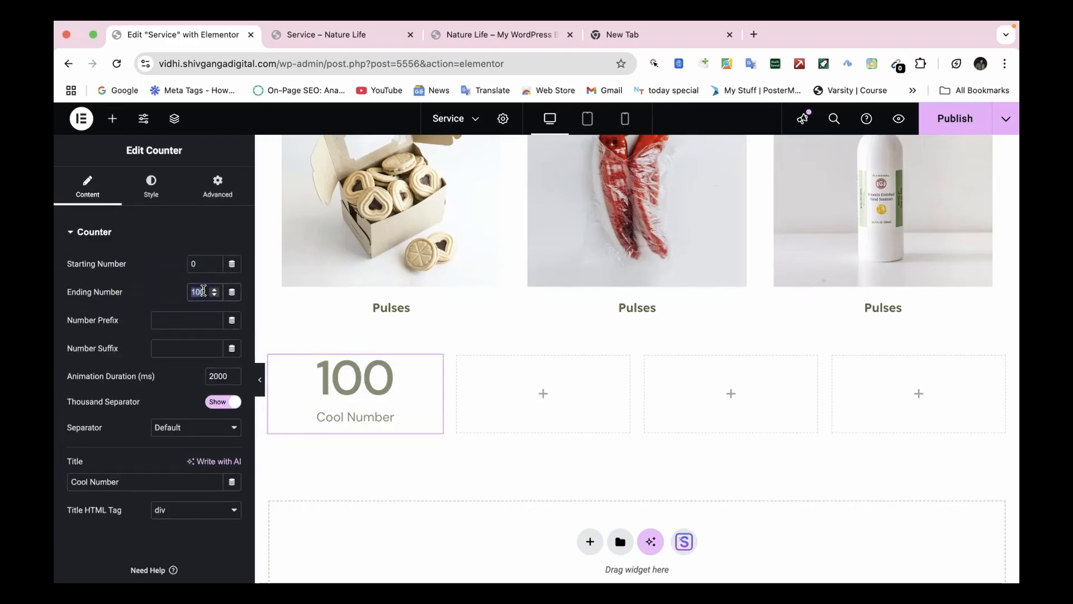
type("17855")
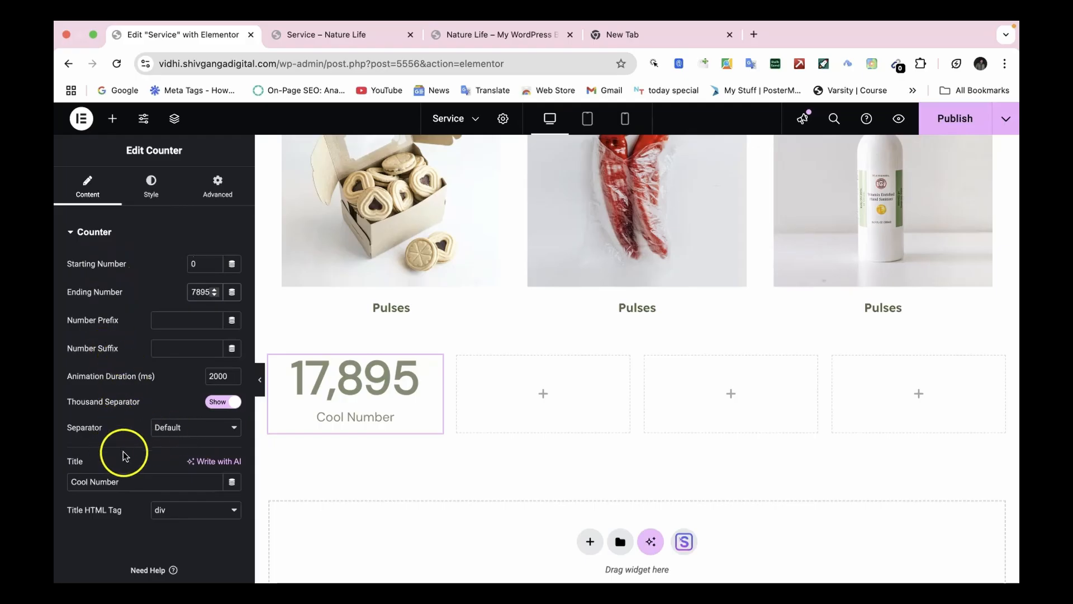
Replace the counter's title with "Latest Products"
triple_click(153, 482)
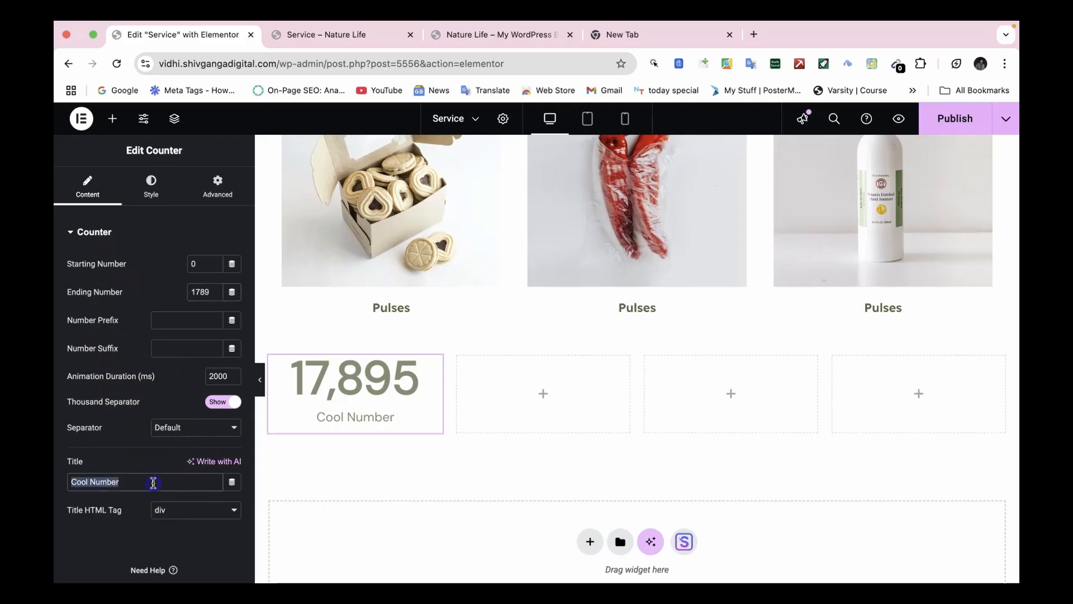
key("BackSpace")
type("L")
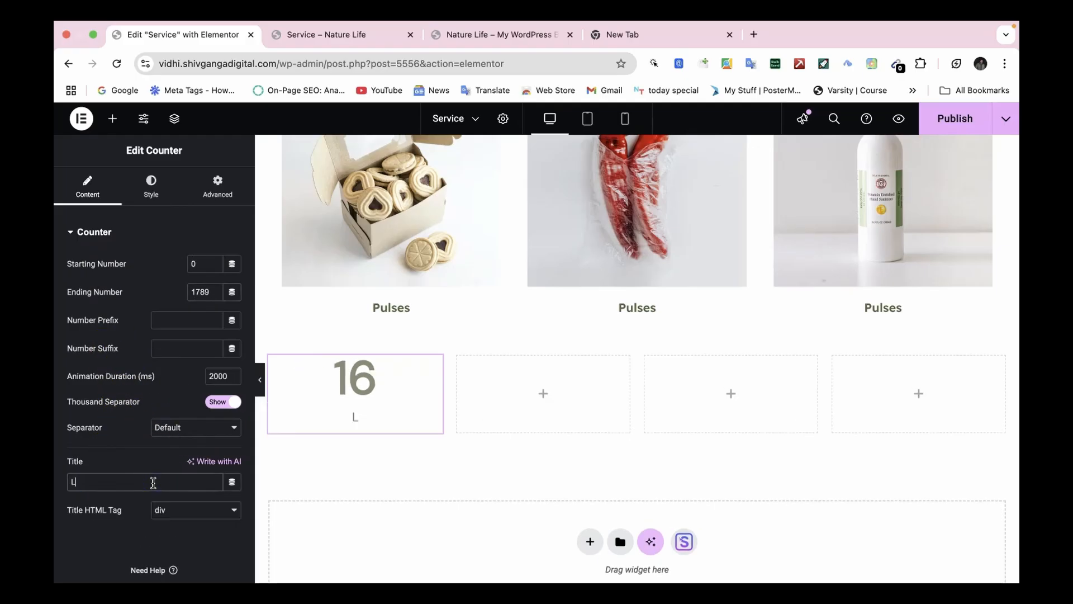
type("altest")
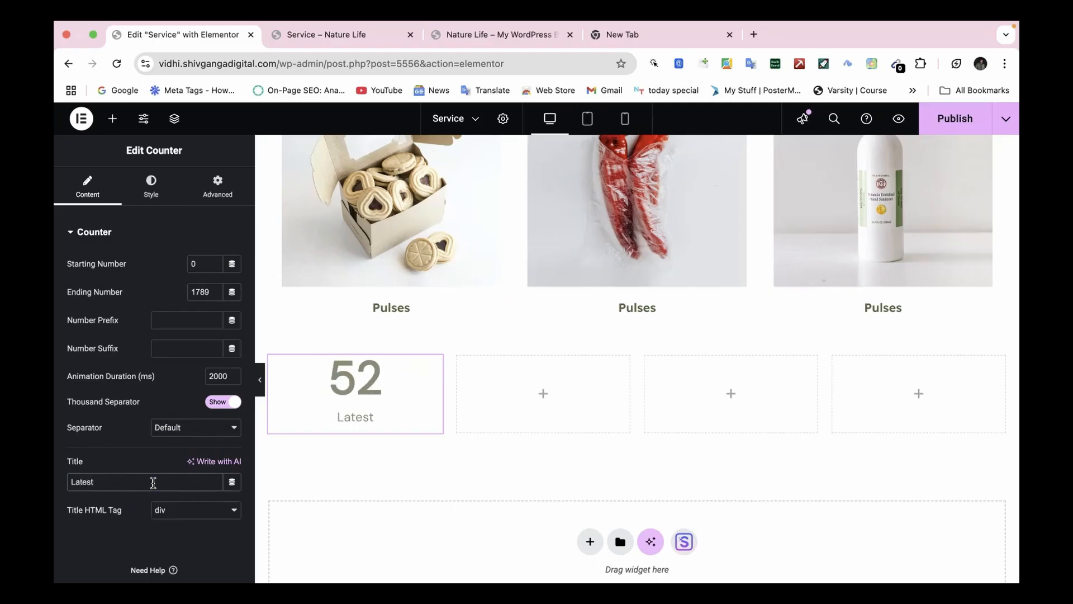
type(" pRO")
key("BackSpace")
key("BackSpace")
key("BackSpace")
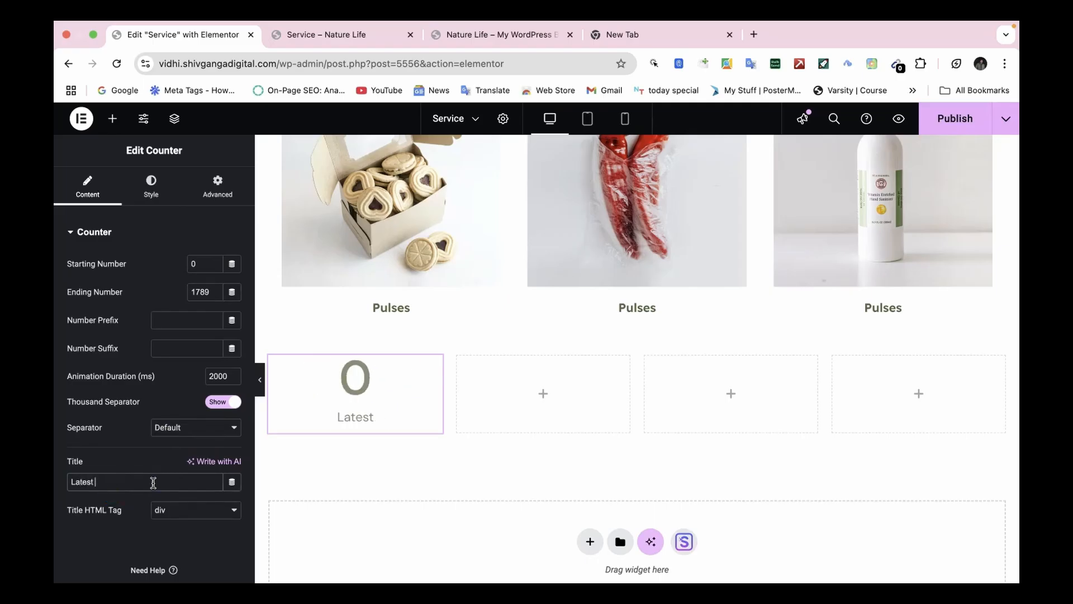
type("Pro")
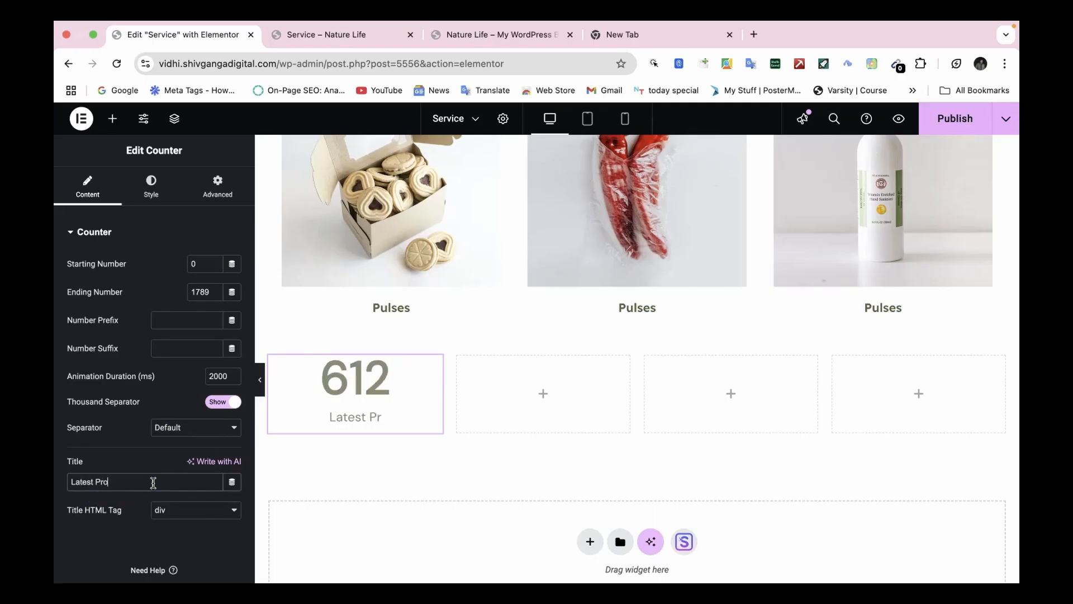
type("ducts")
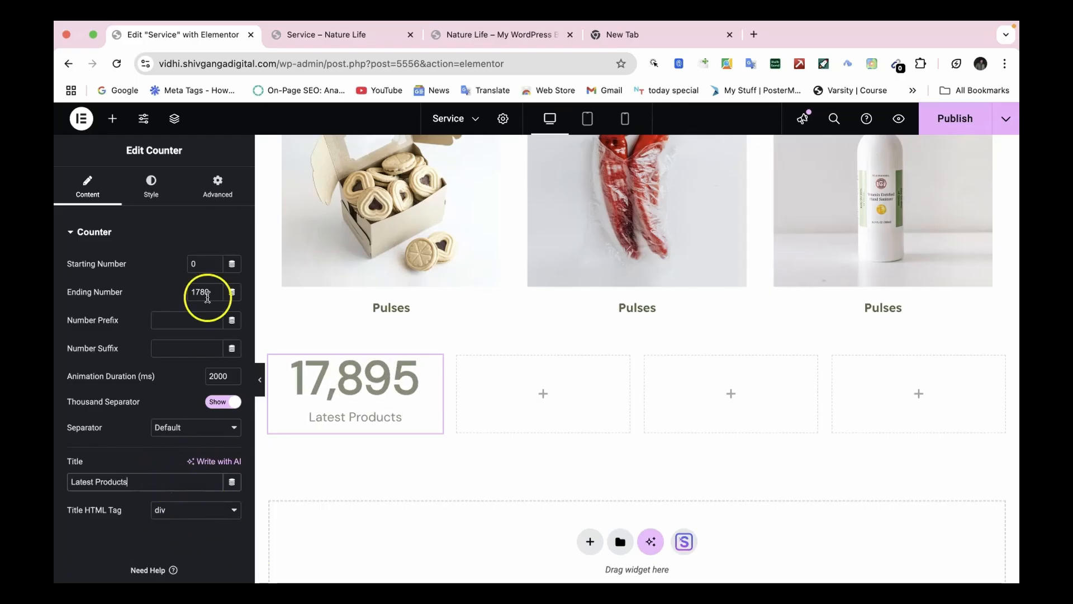
Duplicate the Latest Products counter and move the copy into the second of the four columns
right_click(432, 366)
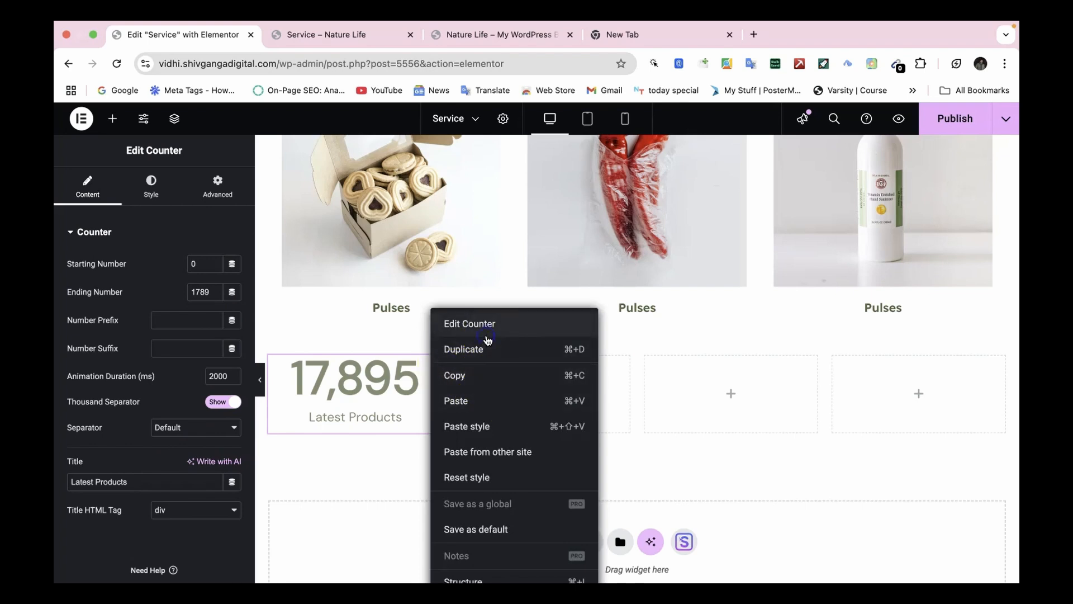
left_click(487, 337)
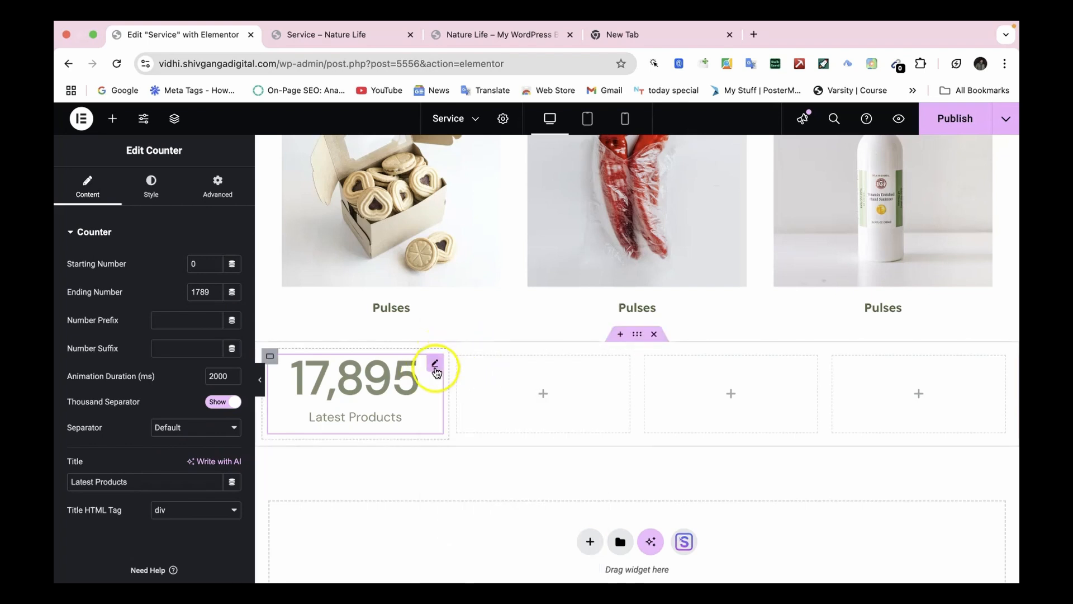
right_click(436, 370)
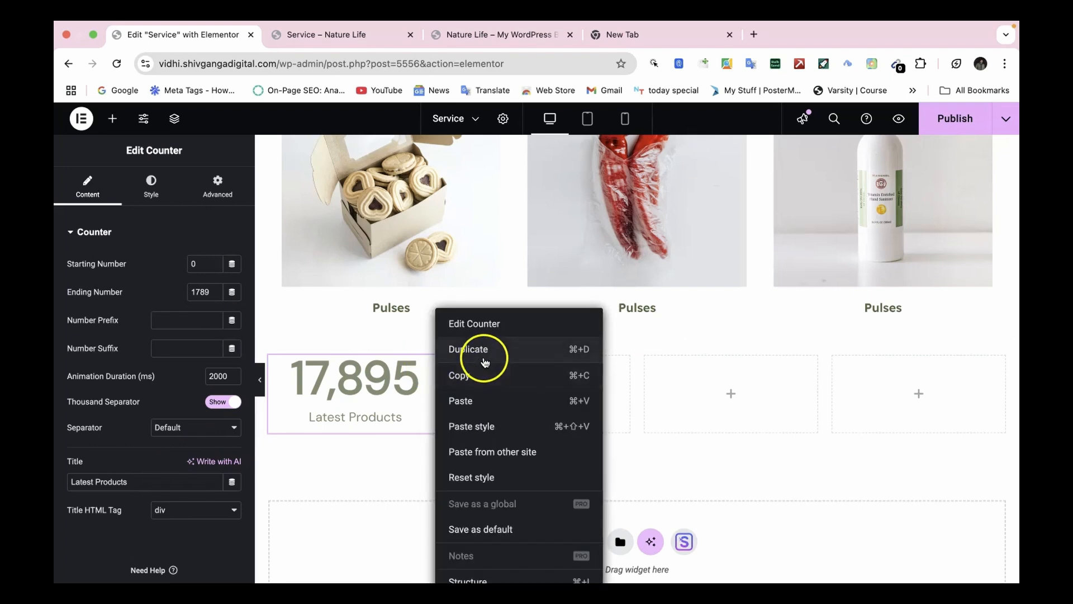
left_click(481, 355)
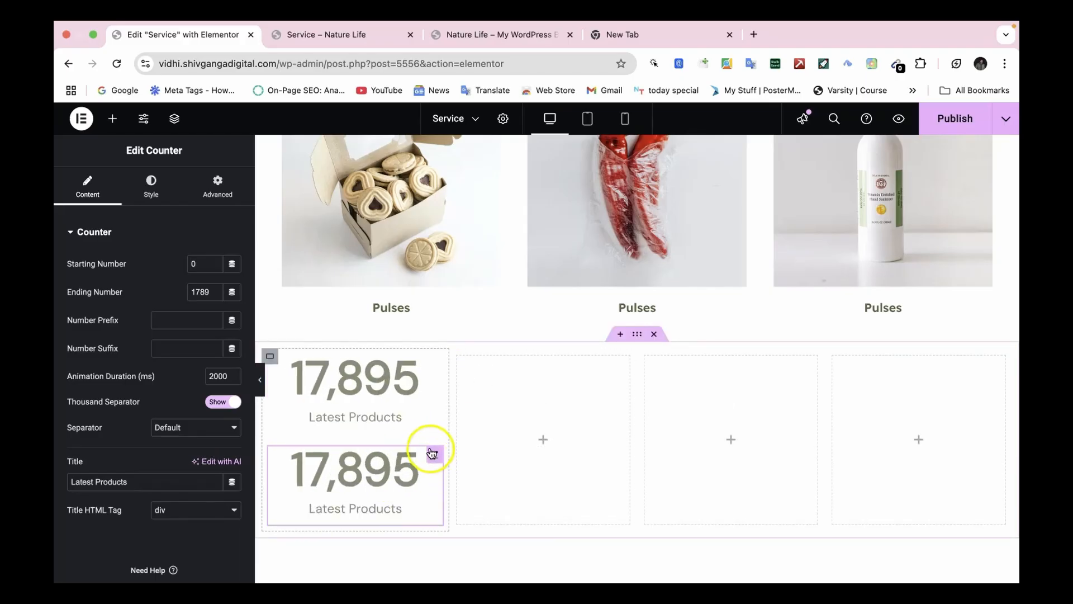
mouse_move(433, 468)
left_mouse_down()
mouse_move(494, 439)
mouse_move(530, 376)
left_mouse_up()
left_click_drag(540, 397, 539, 394)
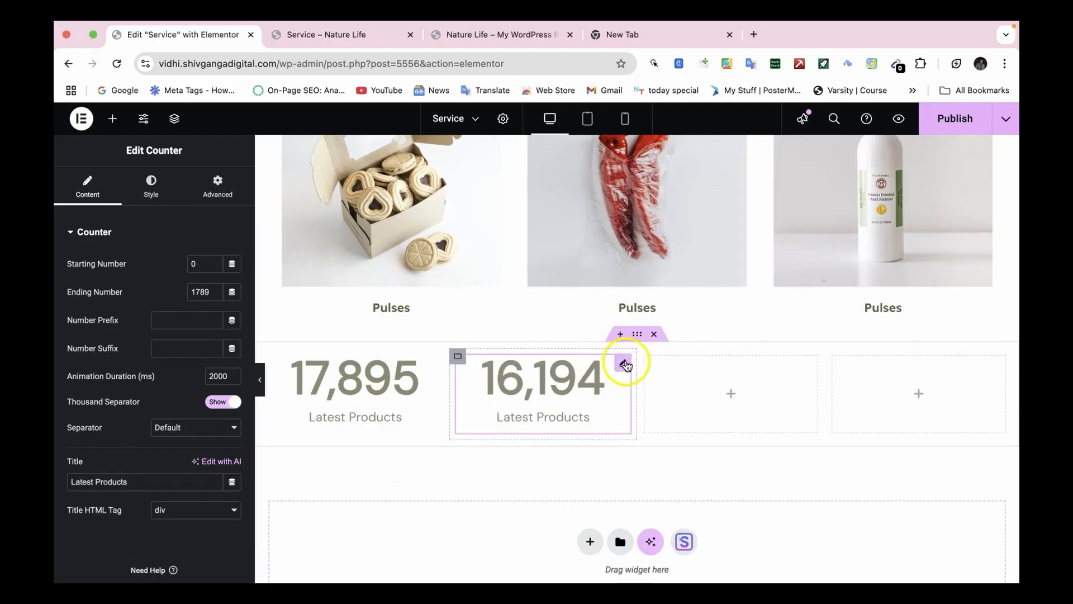
Duplicate the second column's counter and move the copy into the empty third column
right_click(625, 364)
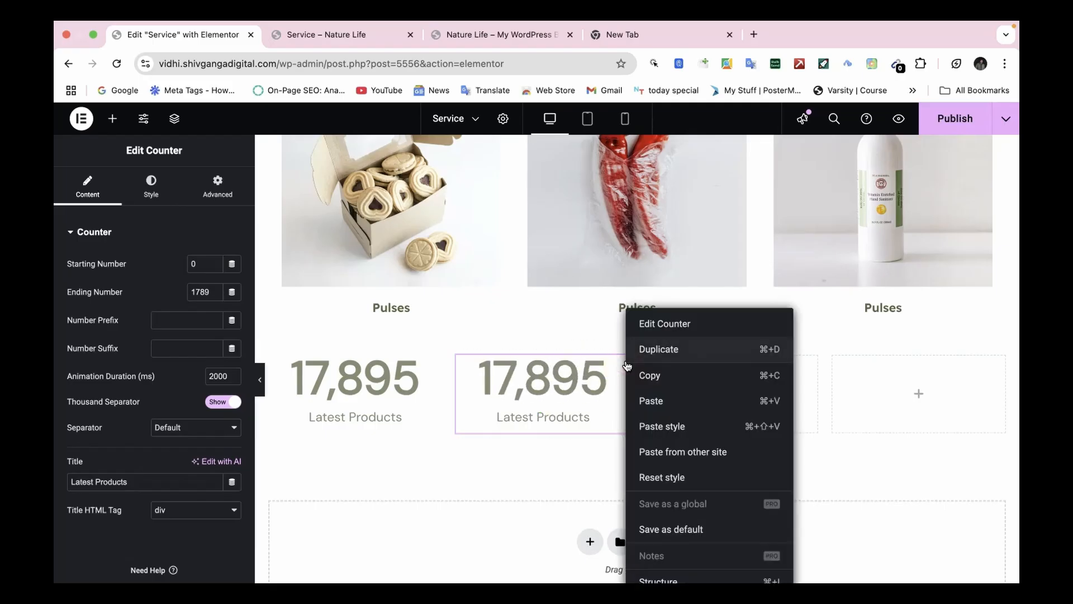
left_click(680, 347)
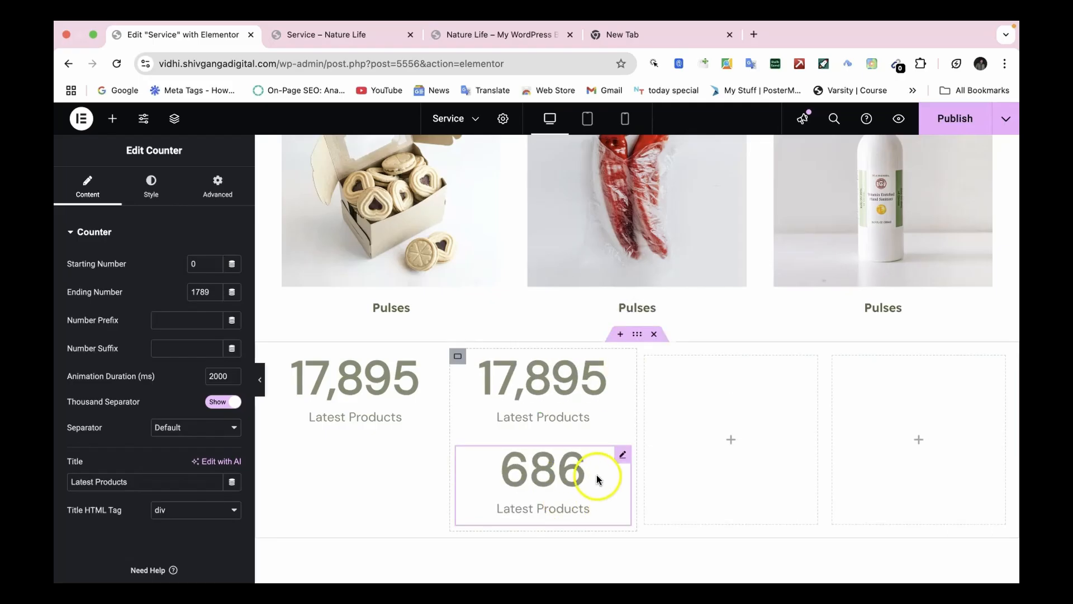
left_click_drag(620, 455, 699, 413)
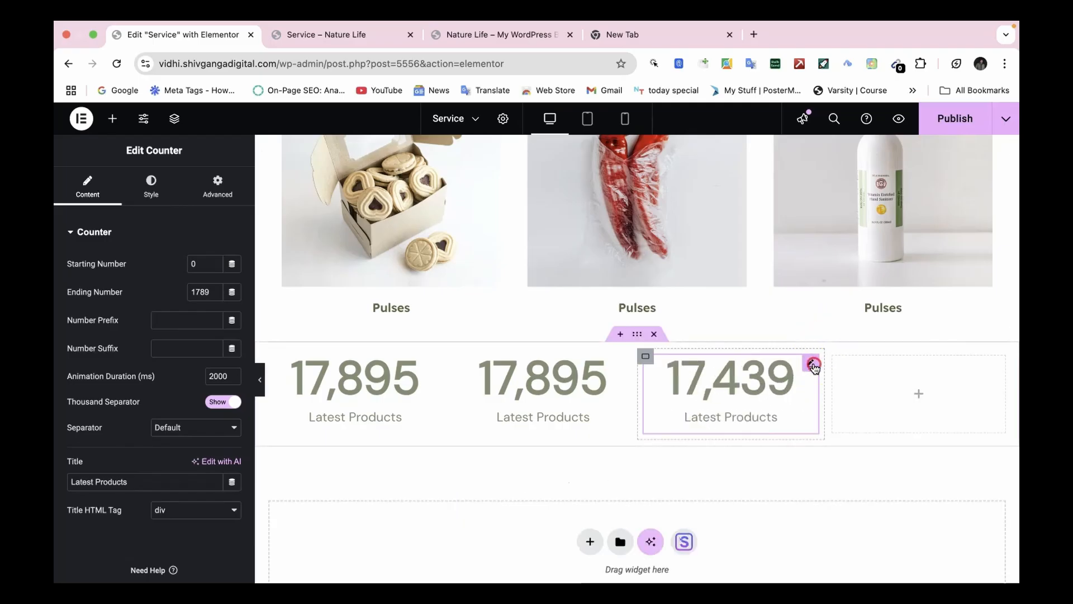
Duplicate the third column's counter and move the copy into the empty fourth column
right_click(813, 366)
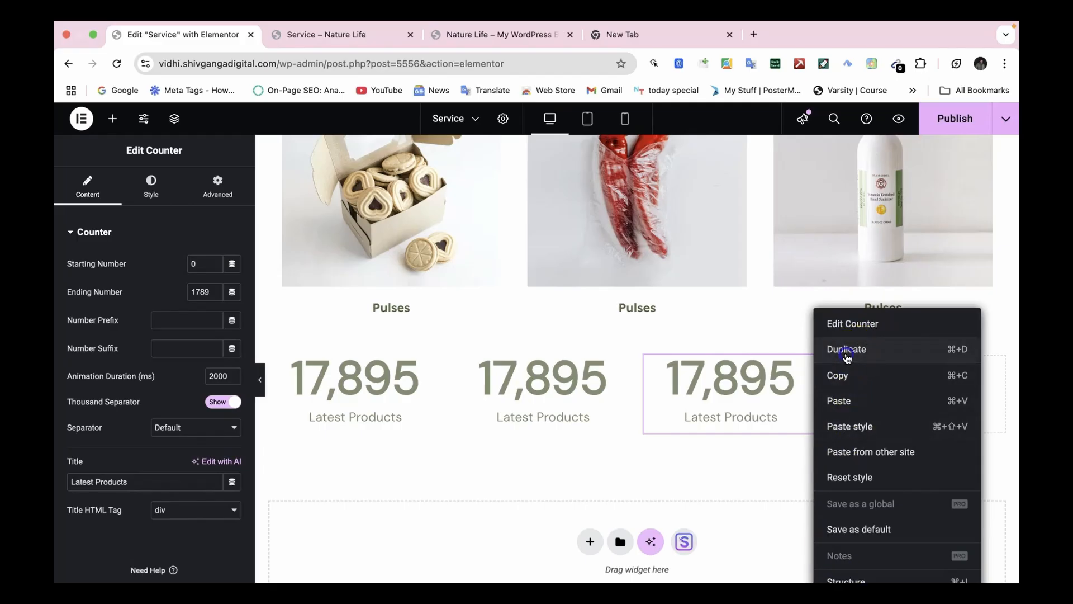
left_click(816, 400)
left_click_drag(800, 475, 862, 449)
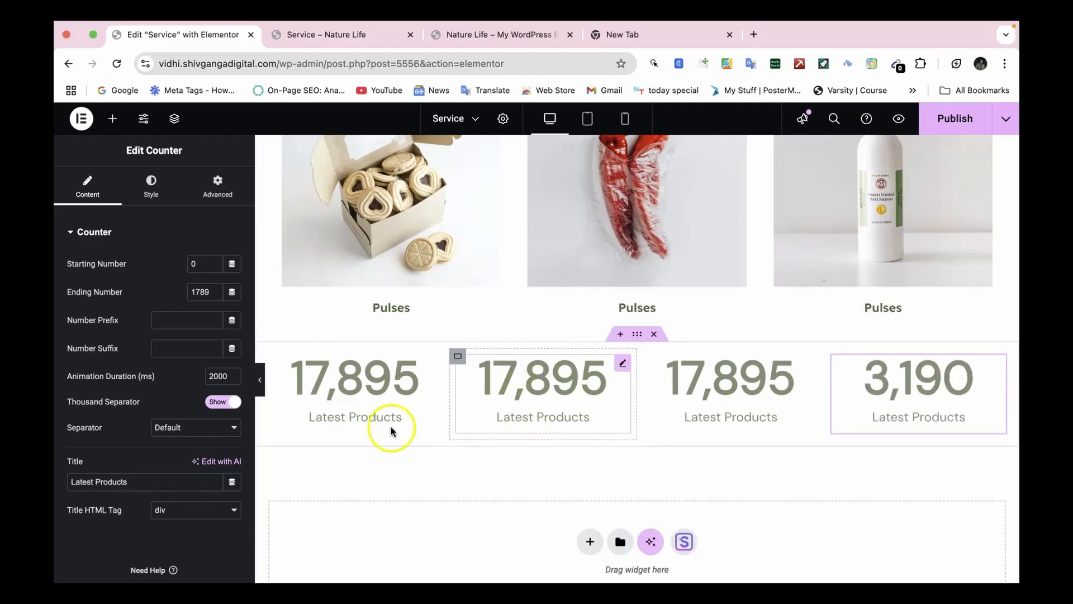
Change the title of the second column's counter to "Trending Products"
left_click(521, 427)
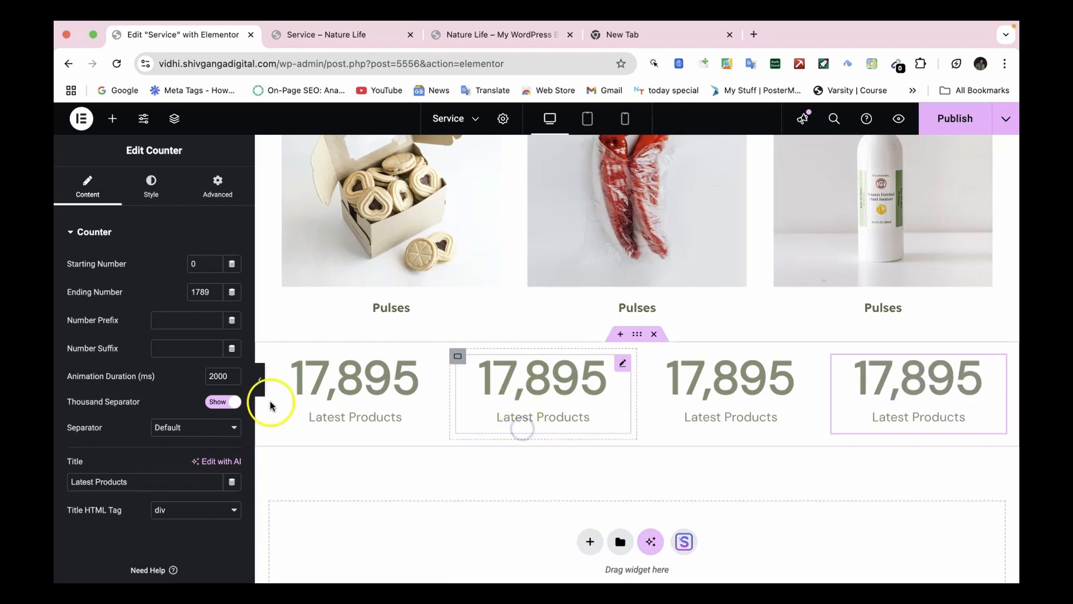
left_click_drag(128, 483, 83, 487)
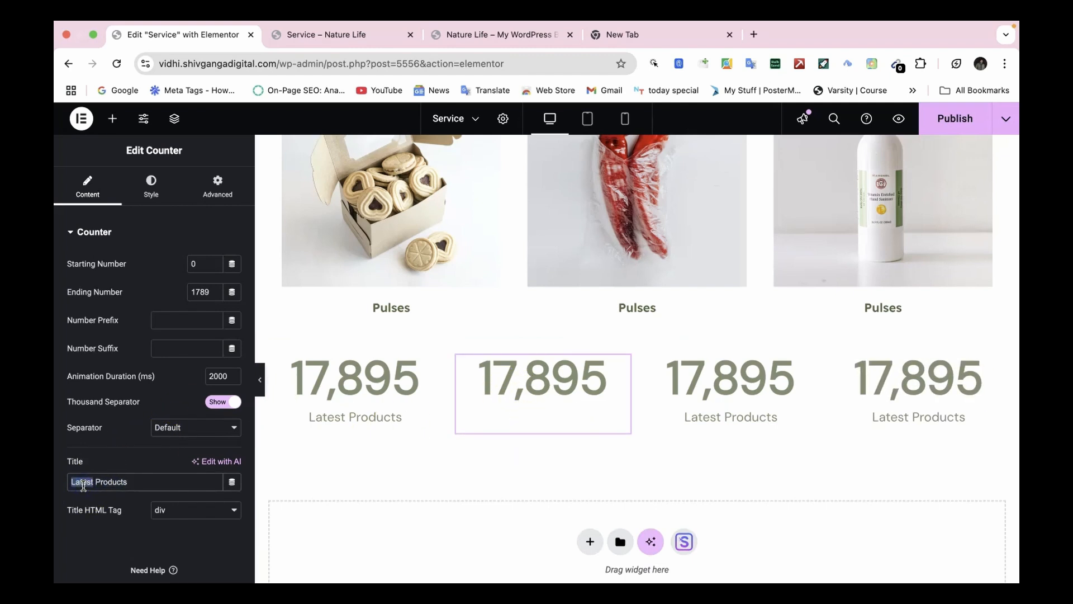
type("Trending")
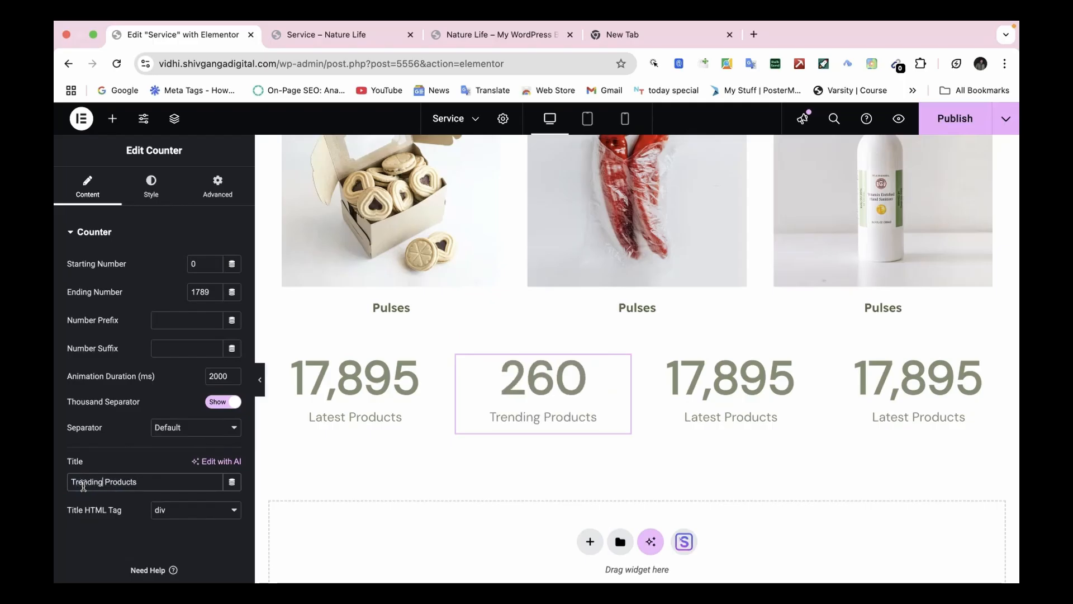
Change the title of the third column's counter to "Selling Products"
left_click(709, 407)
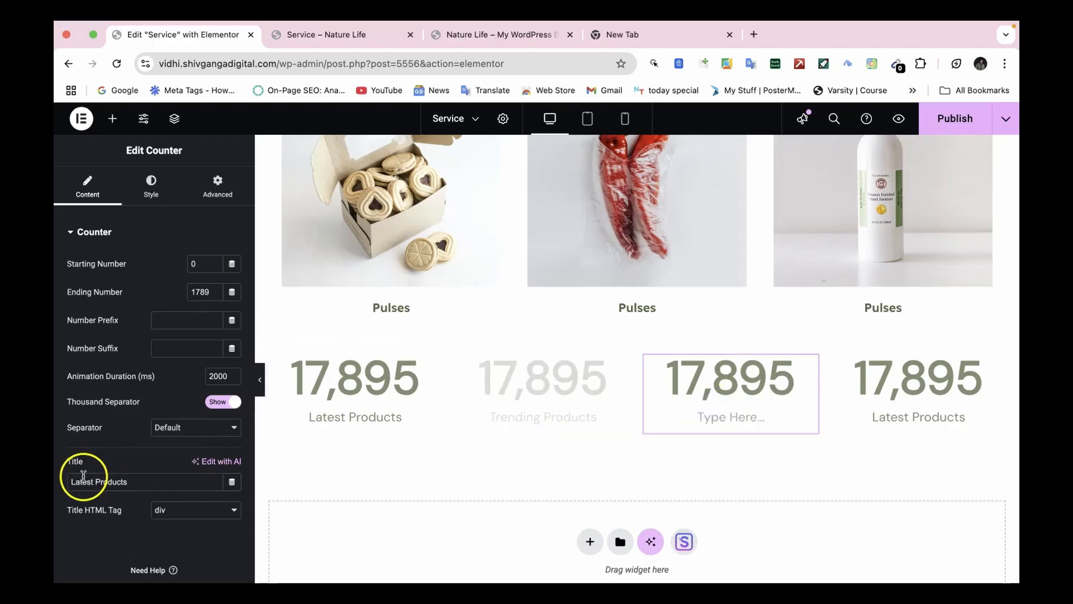
triple_click(84, 482)
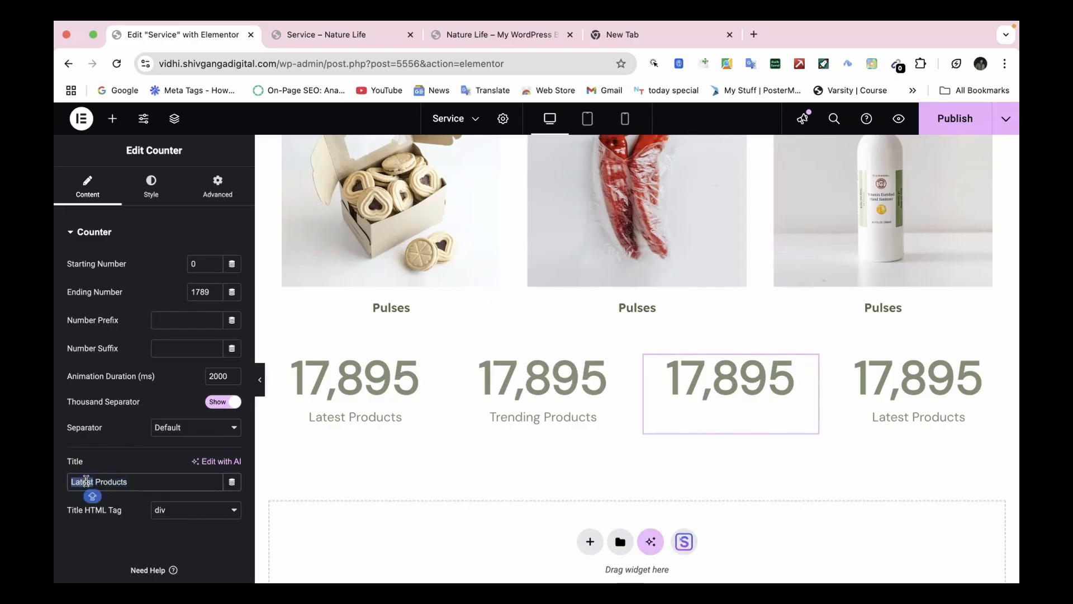
type("Mo")
key("BackSpace")
key("BackSpace")
type("S")
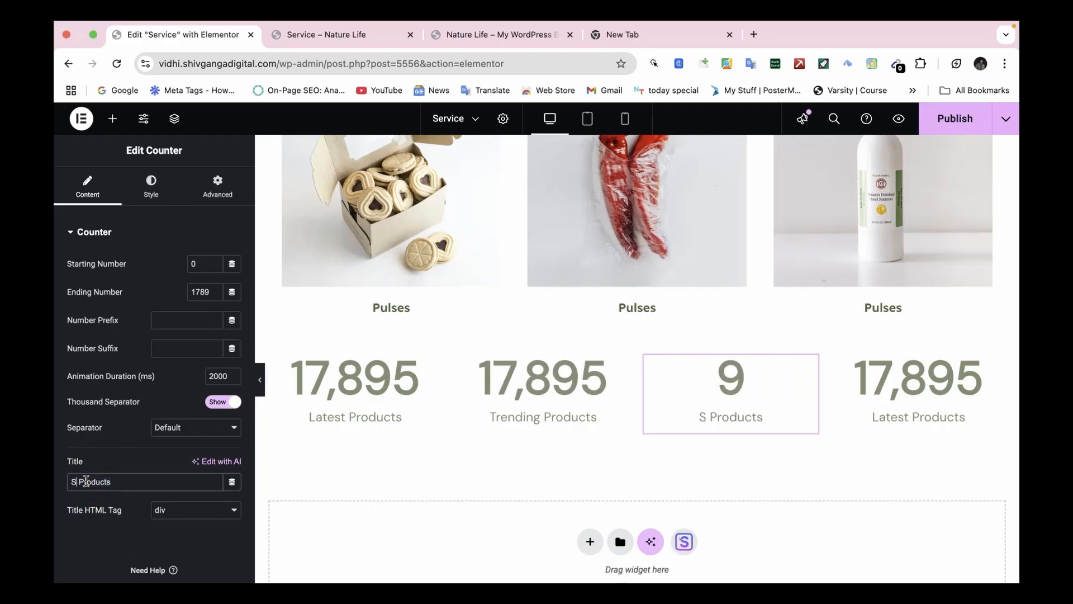
type("elling")
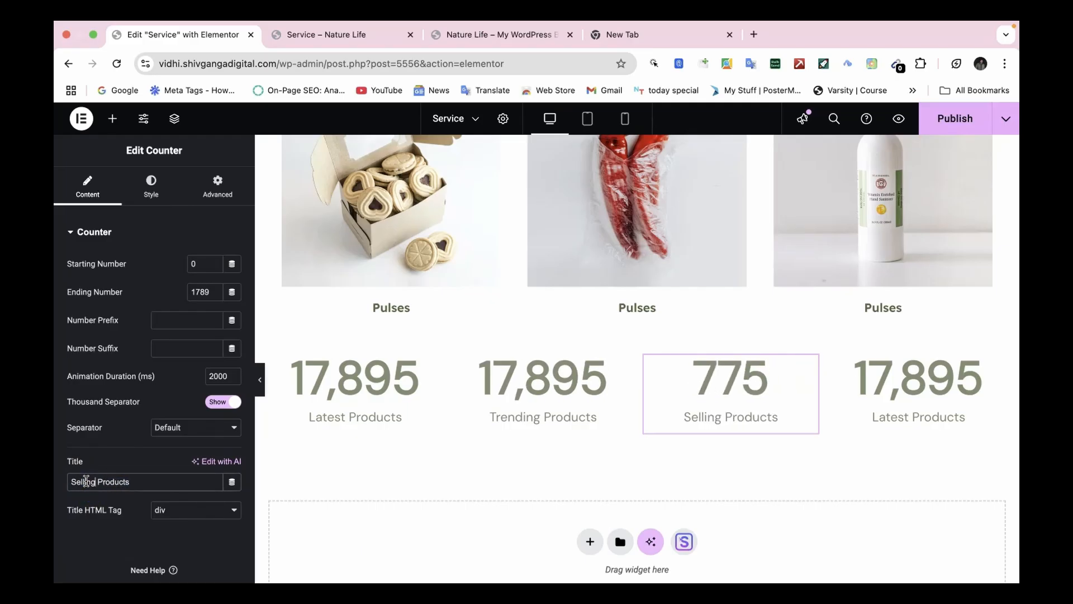
Change the title of the fourth column's counter to "Old Products"
left_click(906, 410)
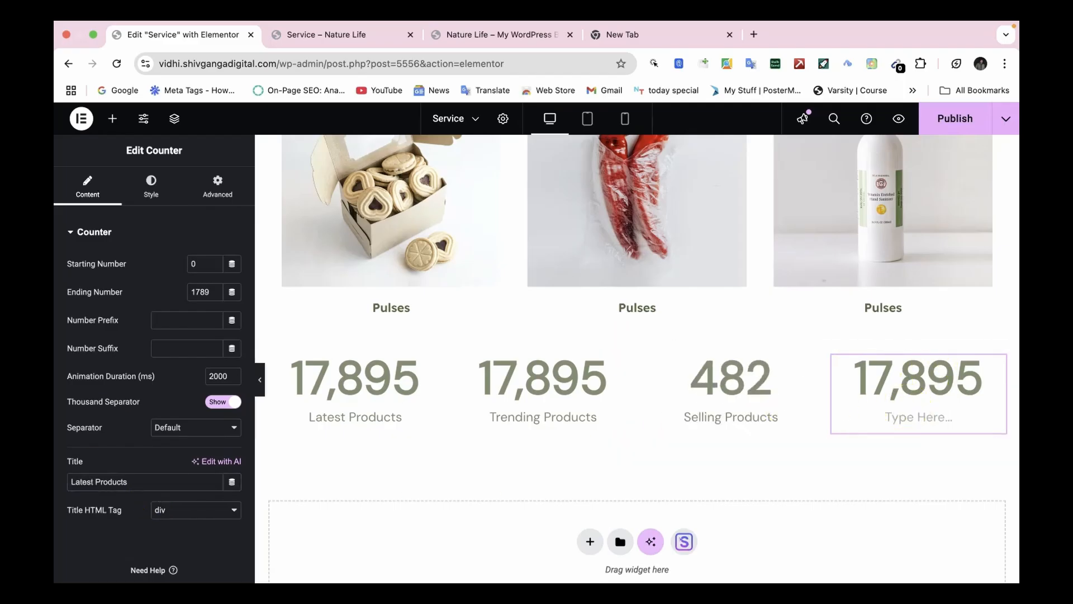
double_click(82, 480)
type("OLd")
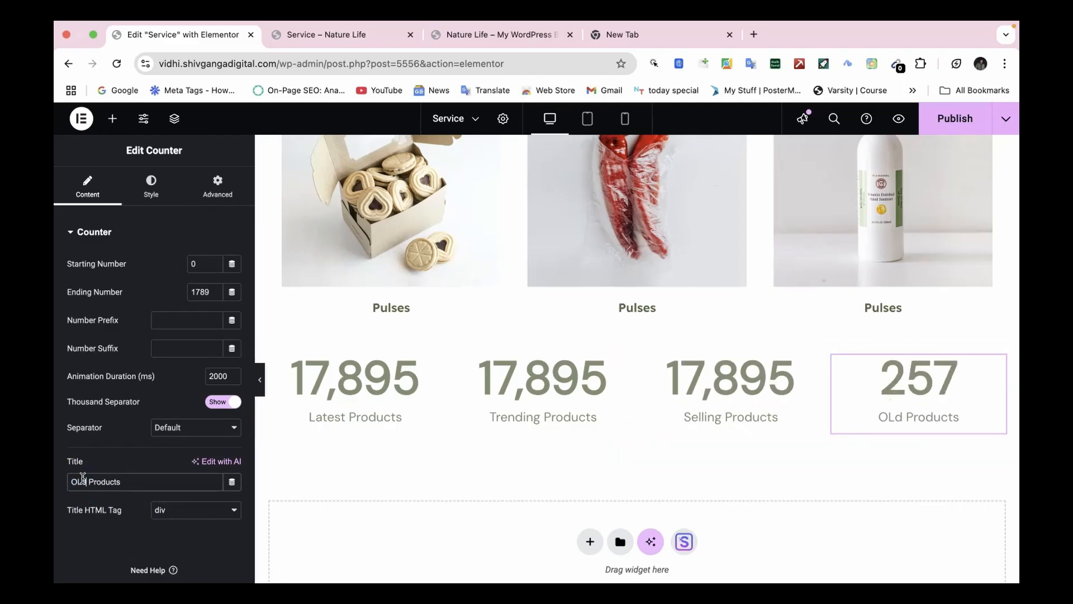
key("BackSpace")
key("BackSpace")
type("LD")
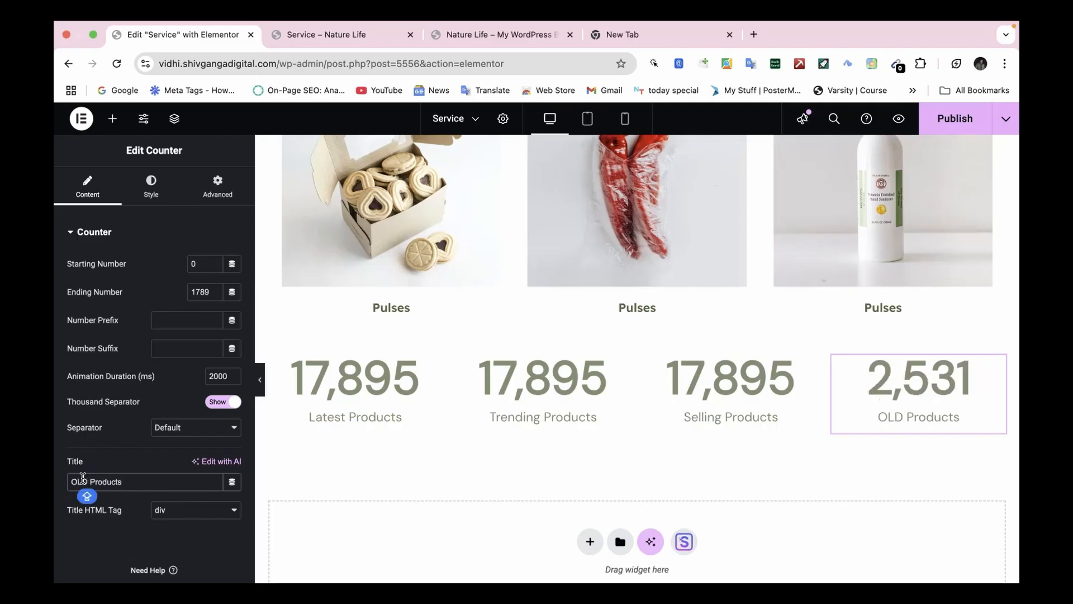
key("BackSpace")
key("BackSpace")
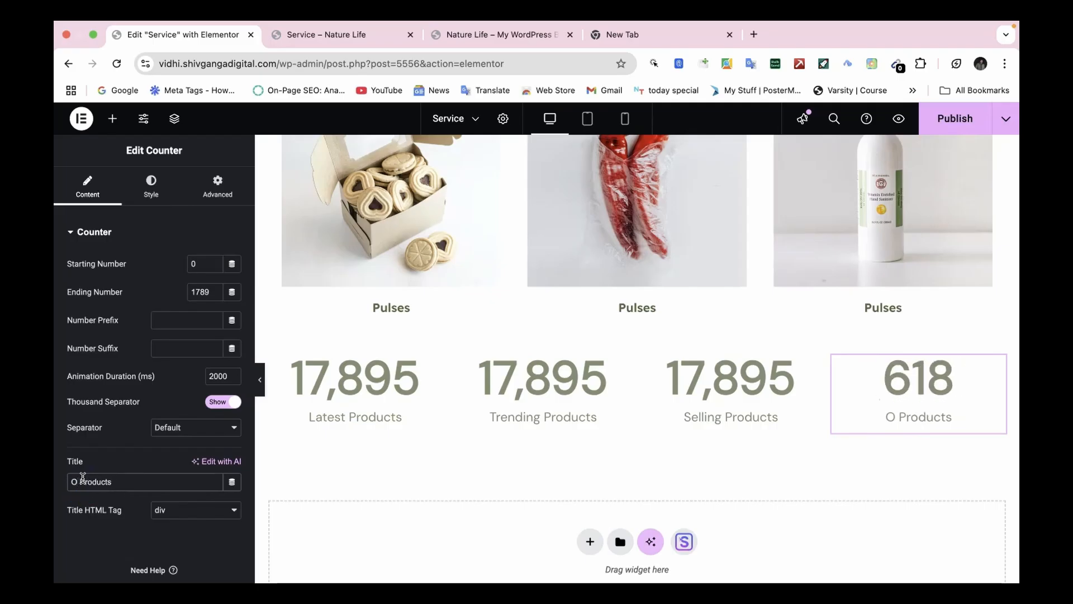
type("ld")
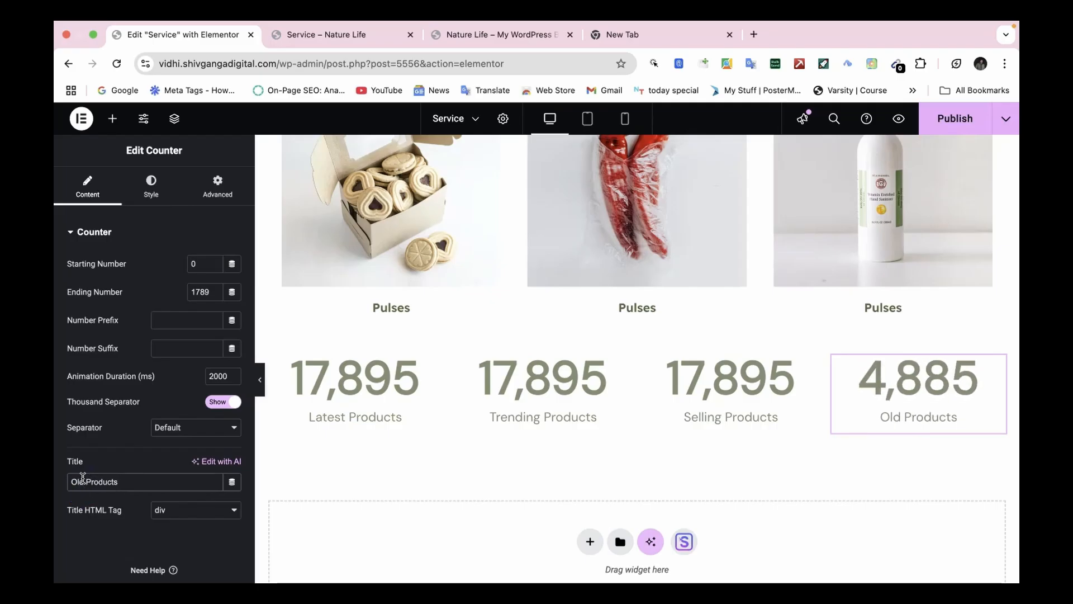
Set the ending number of the Old Products counter to 432 and of the Selling Products counter to 764
left_click(201, 293)
type("432")
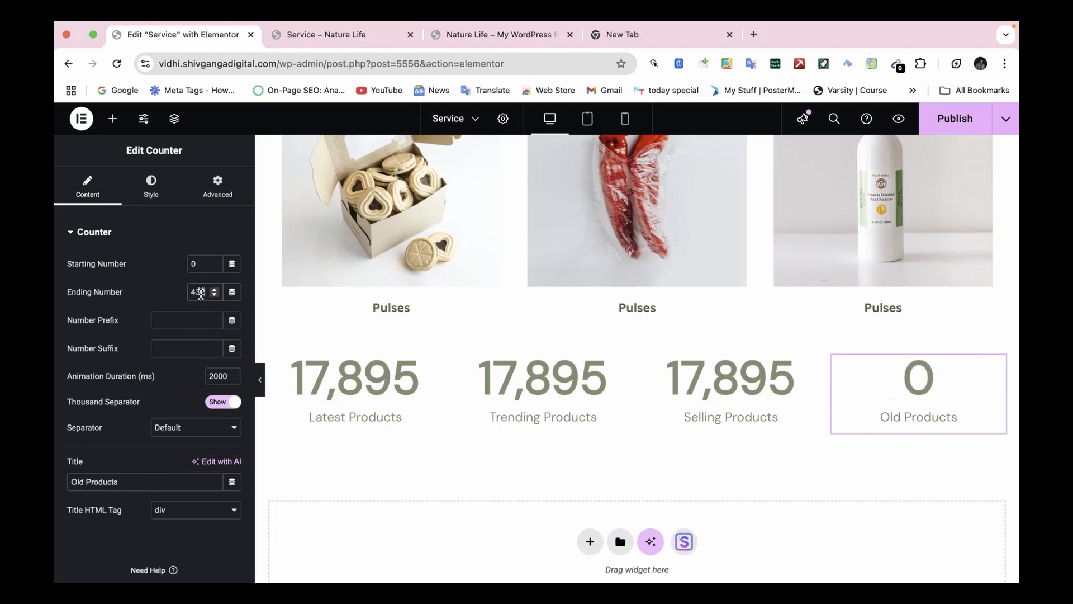
left_click(762, 381)
left_click(201, 286)
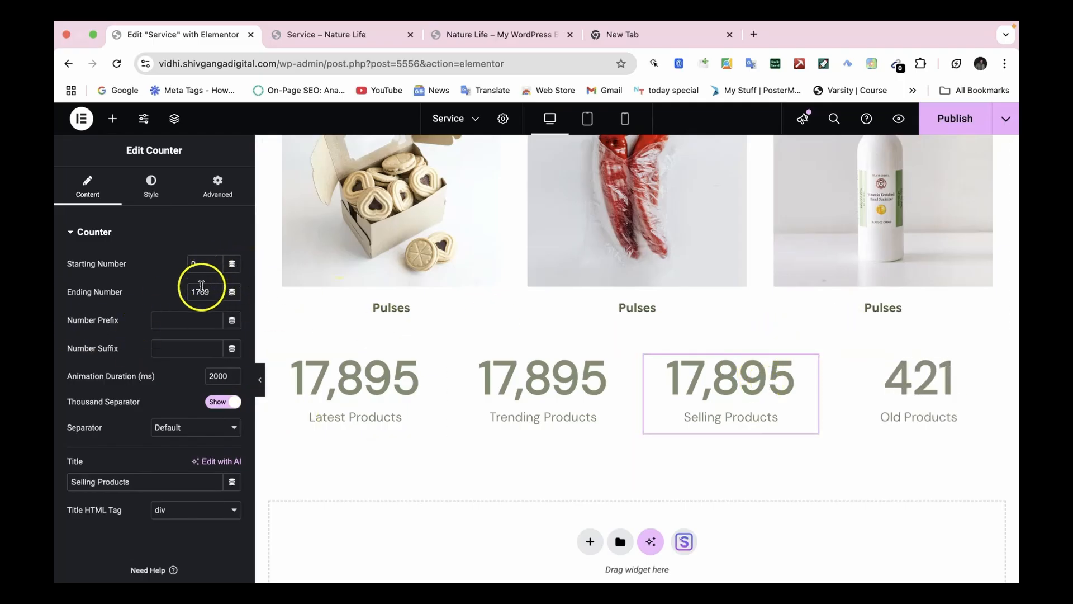
type("764")
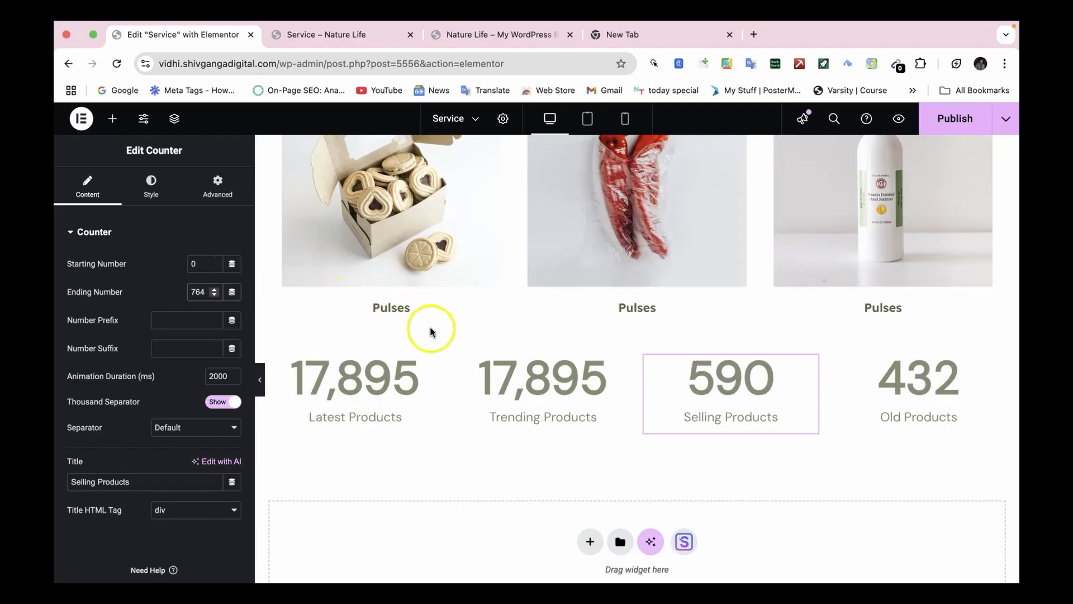
Set the ending number of the Trending Products counter to 567
left_click(528, 384)
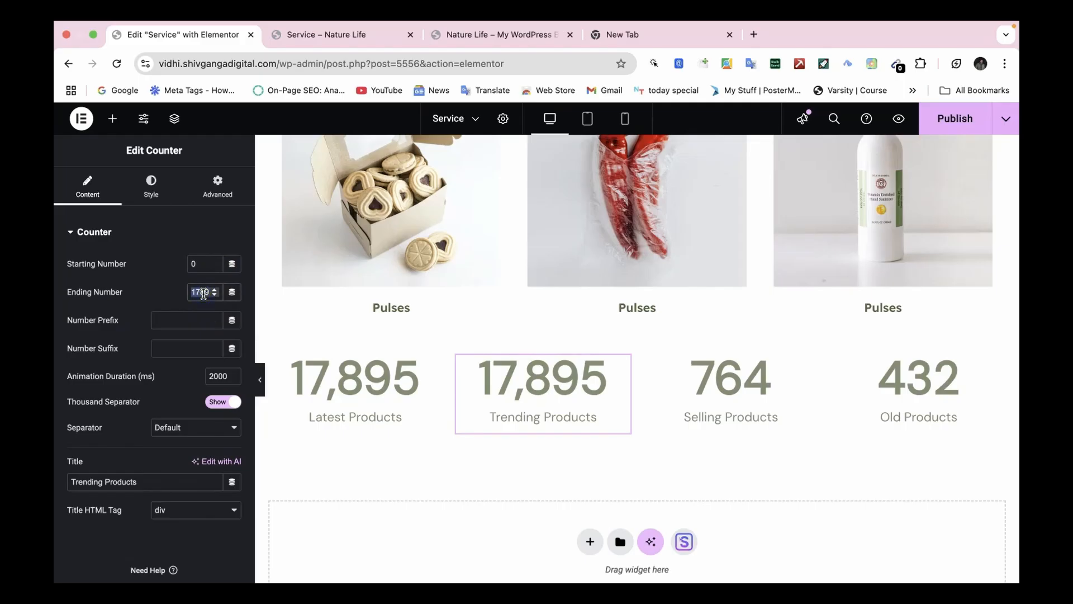
type("567")
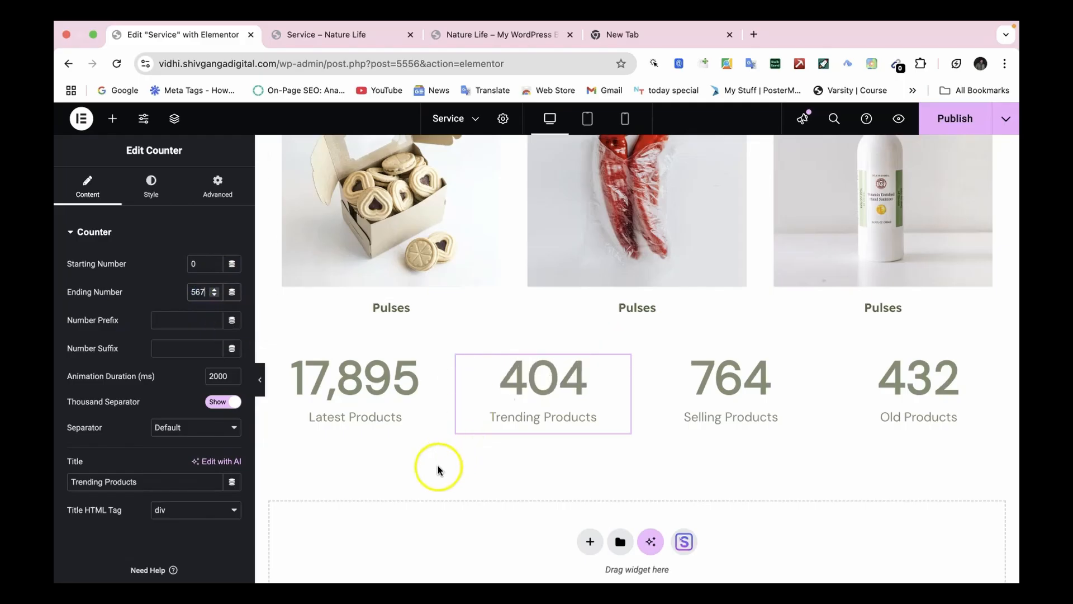
Publish the Service page and reload its preview in the other browser tab
left_click(973, 110)
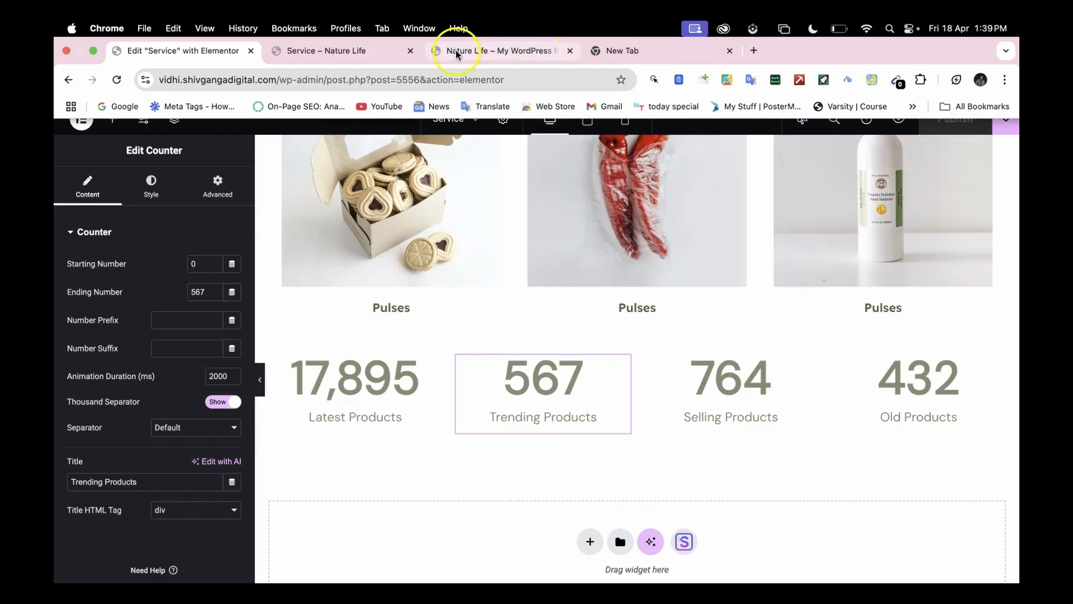
left_click(331, 54)
left_click(113, 80)
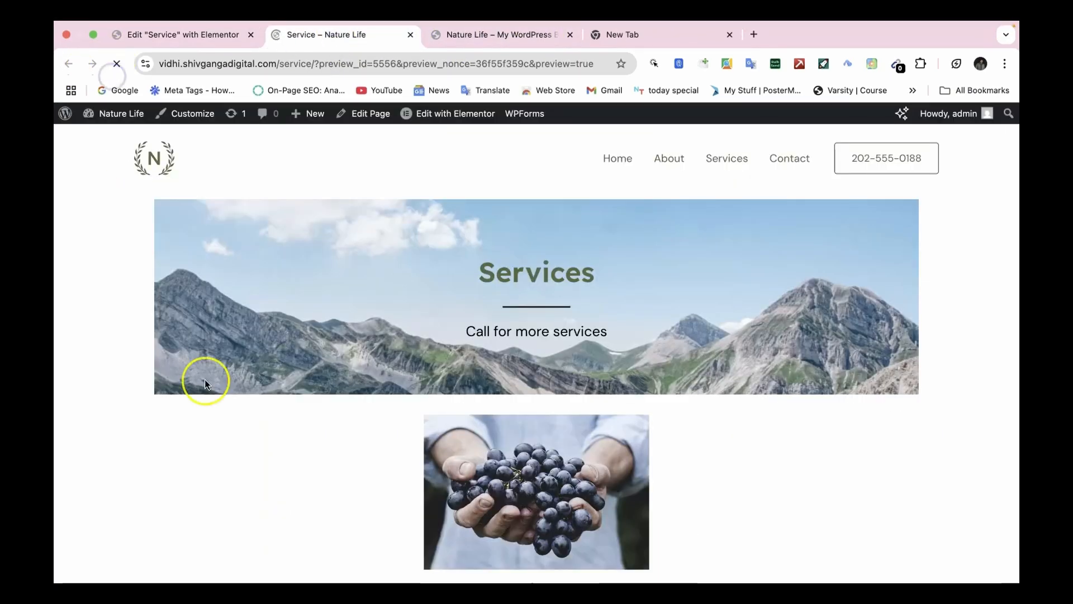
Check the counters in the preview, and in the Elementor editor move the four-counter container up above the "Latest Products" heading
scroll(205, 379, "down", 15)
scroll(205, 379, "down", 3)
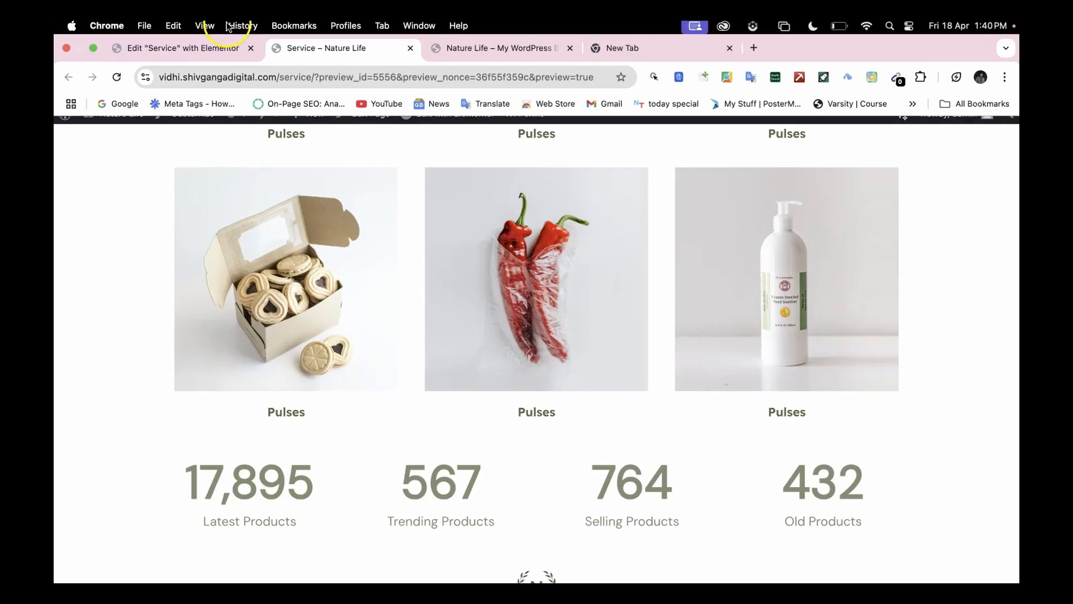
left_click(213, 40)
scroll(454, 379, "up", 2)
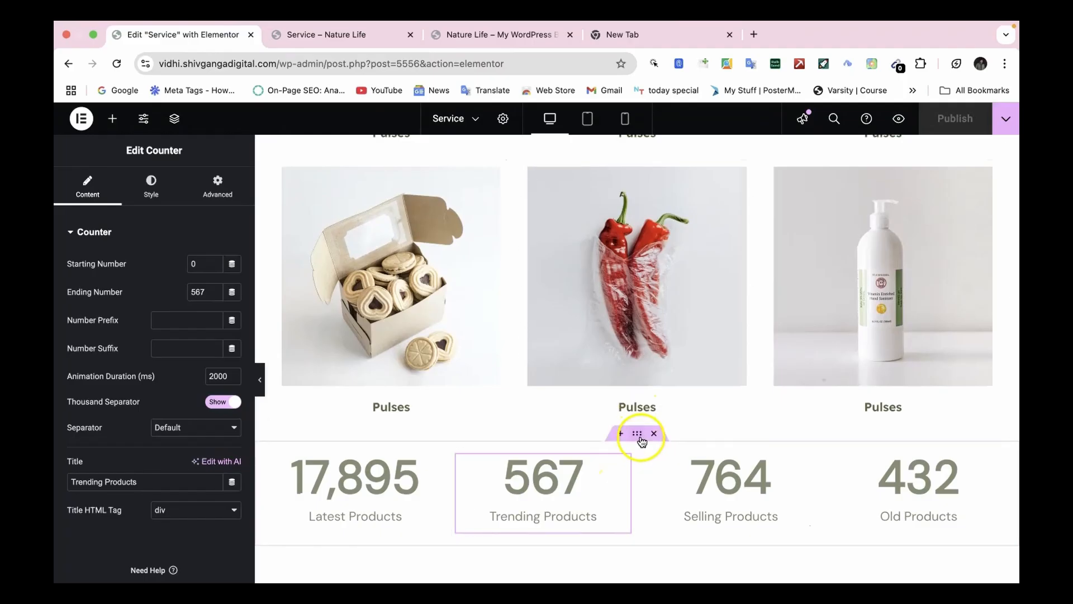
left_click_drag(639, 439, 582, 125)
left_click(562, 209)
scroll(562, 209, "up", 8)
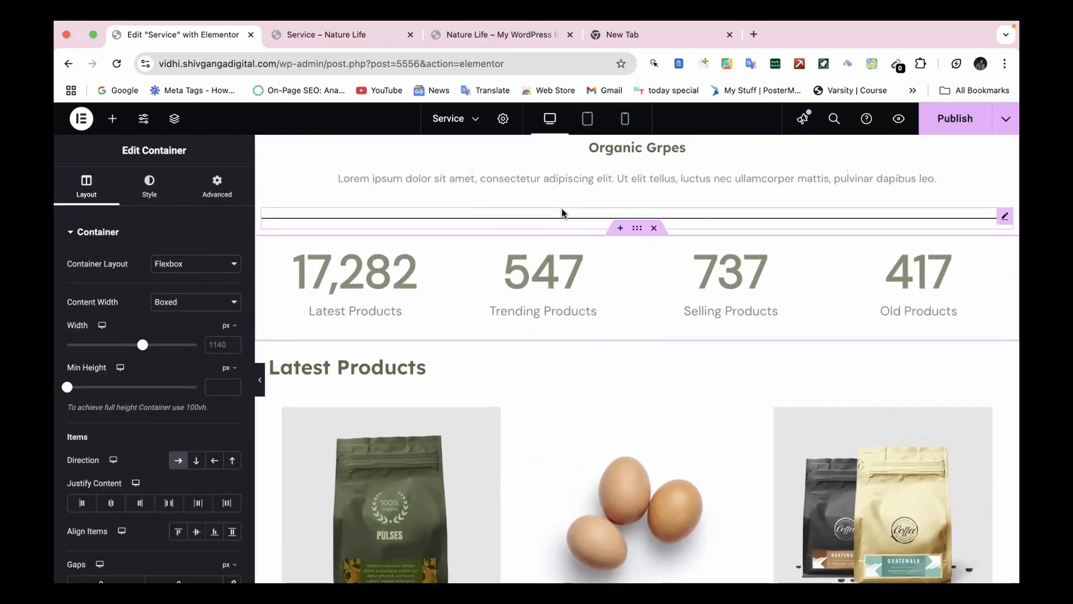
Move the divider between the counters and the "Latest Products" heading, and publish the Service page
left_click(636, 211)
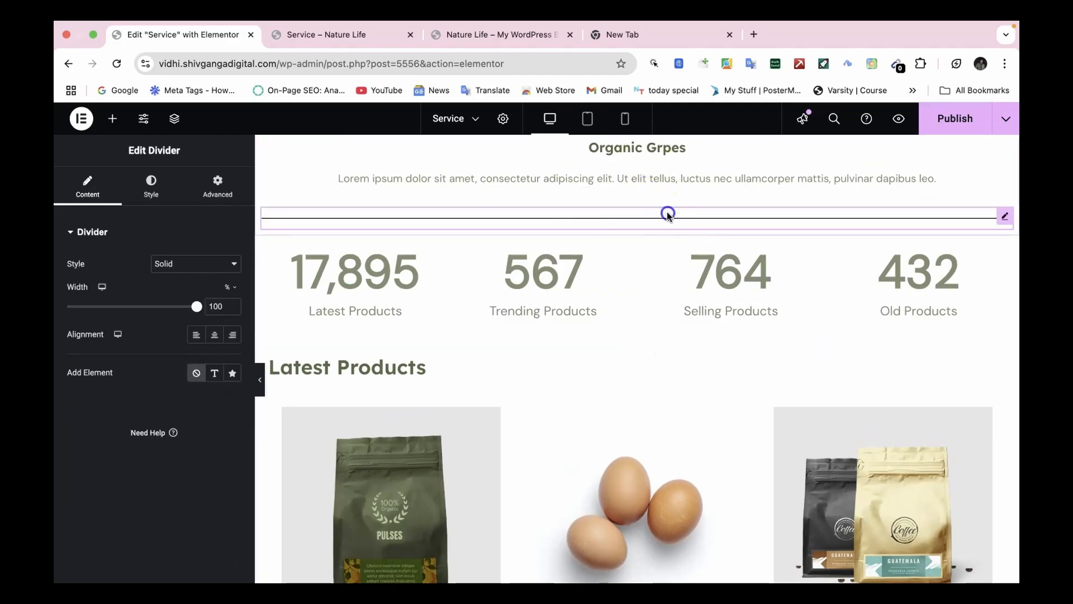
left_click_drag(669, 213, 603, 355)
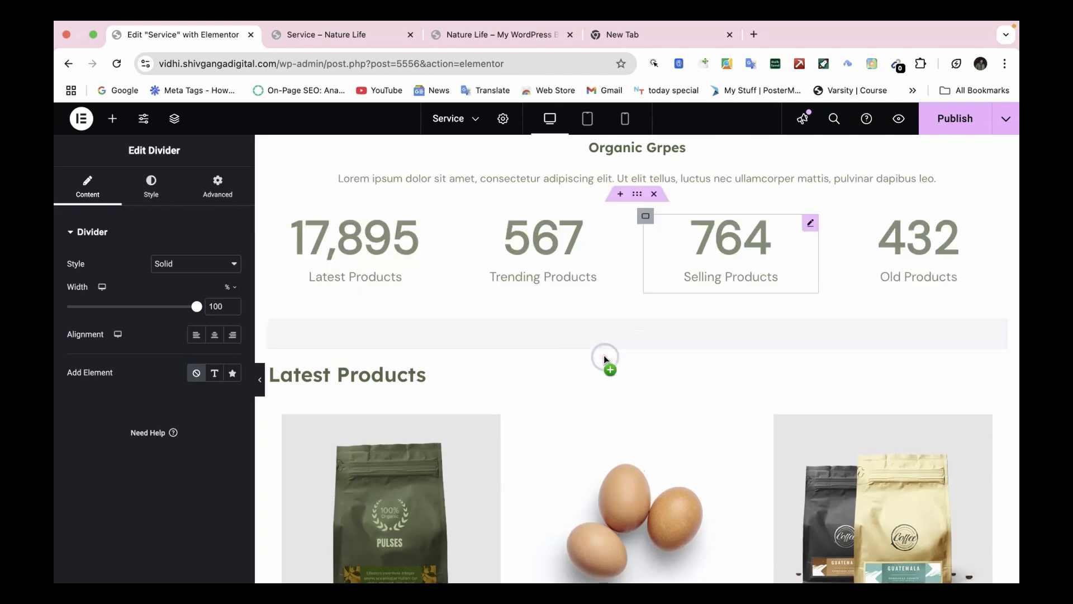
left_click(946, 128)
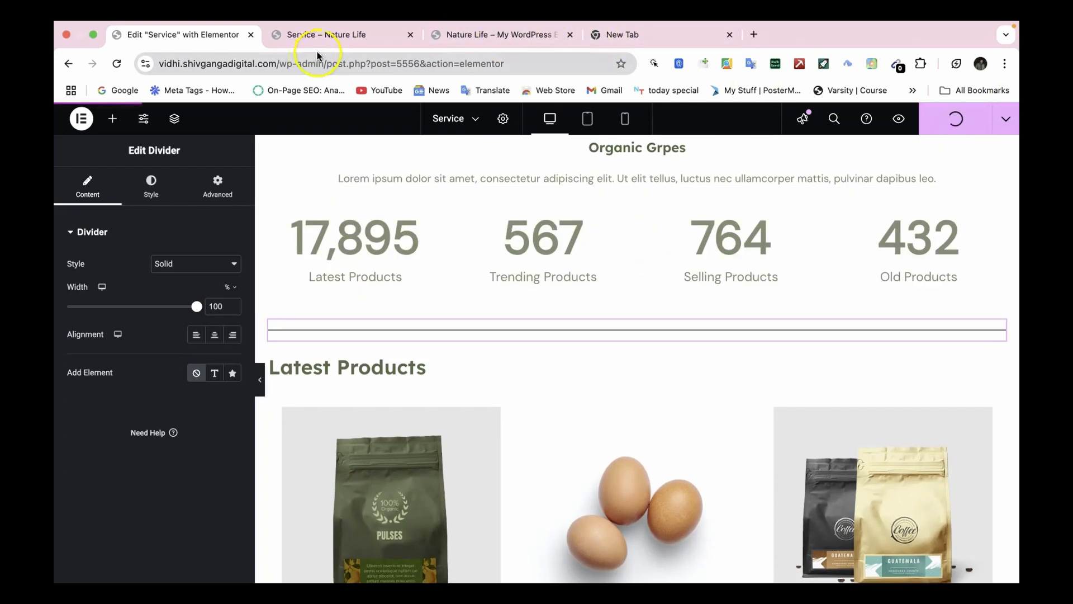
Reload the Service page preview and review the layout of the counters, divider and product grid
left_click(326, 35)
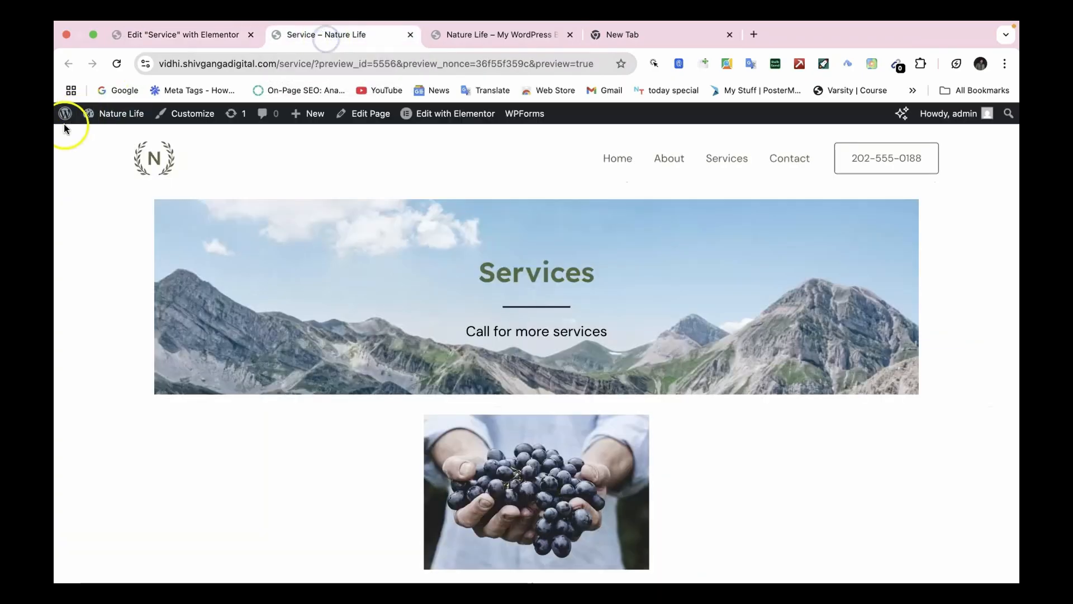
left_click(116, 63)
scroll(294, 295, "down", 8)
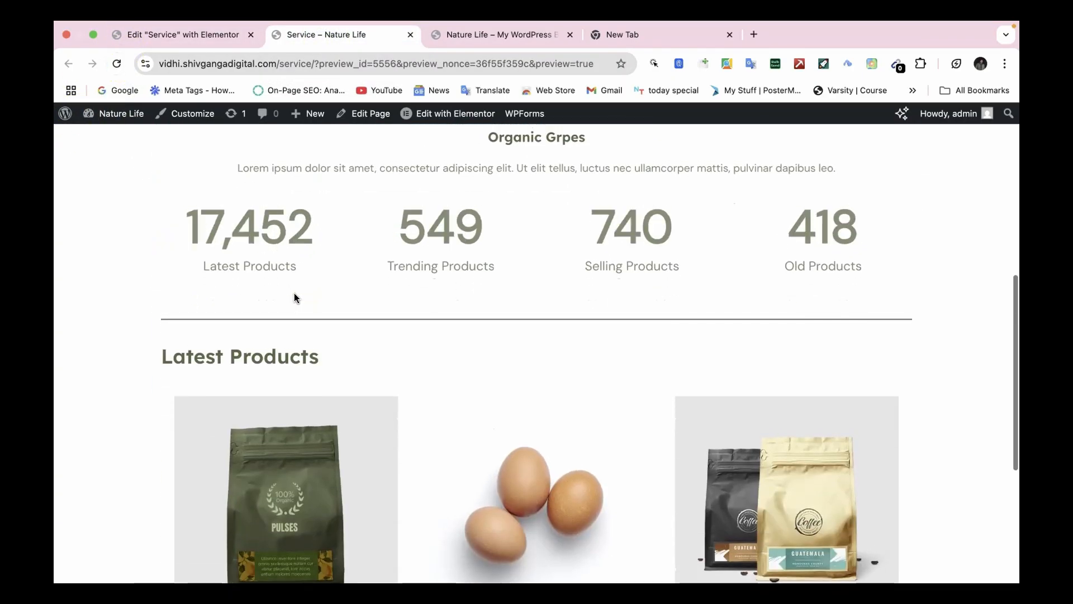
scroll(294, 295, "down", 7)
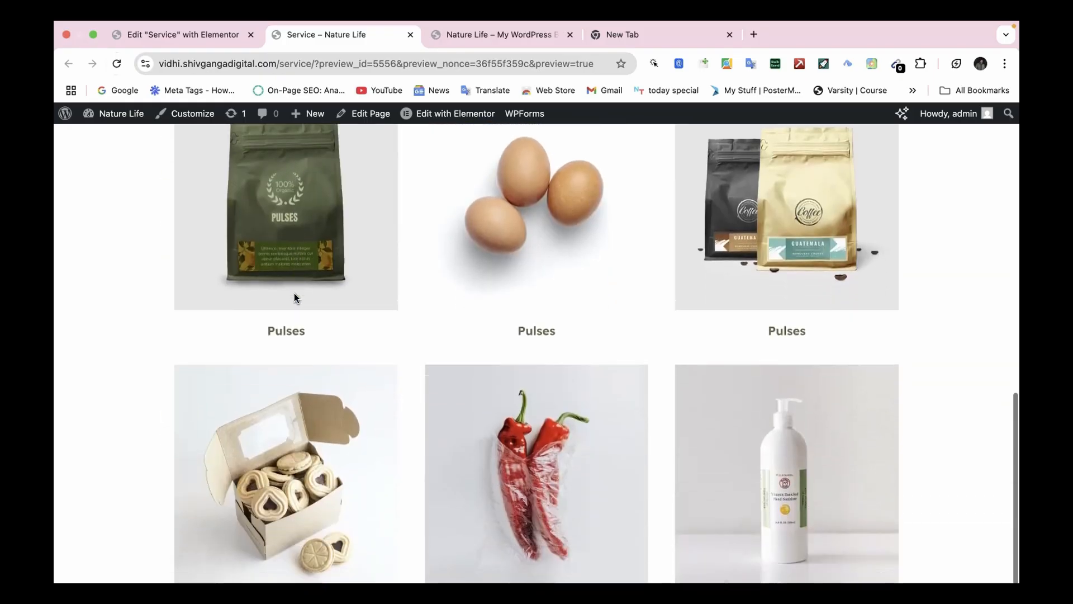
scroll(294, 295, "down", 2)
scroll(294, 295, "up", 14)
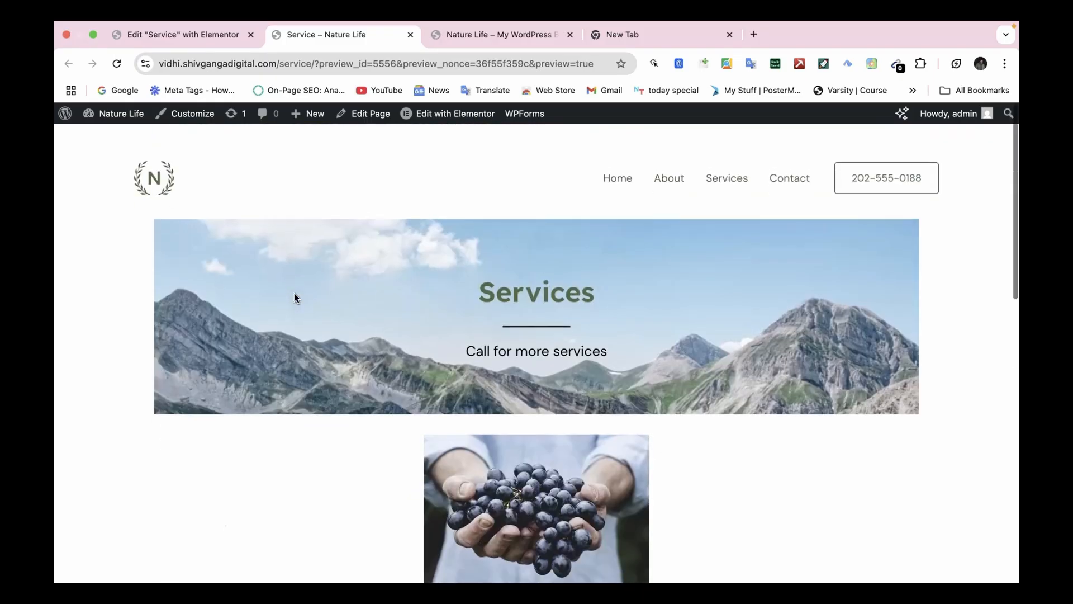
scroll(294, 296, "down", 1)
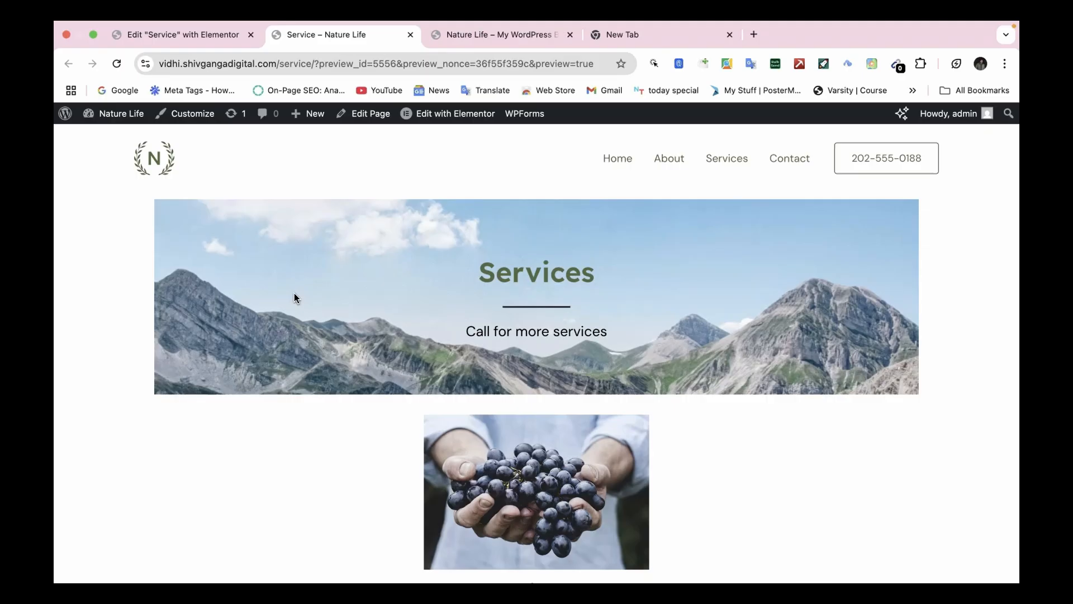
Open the WordPress dashboard from the Service page preview and look through its widgets and admin sections
mouse_move(109, 113)
left_click(110, 136)
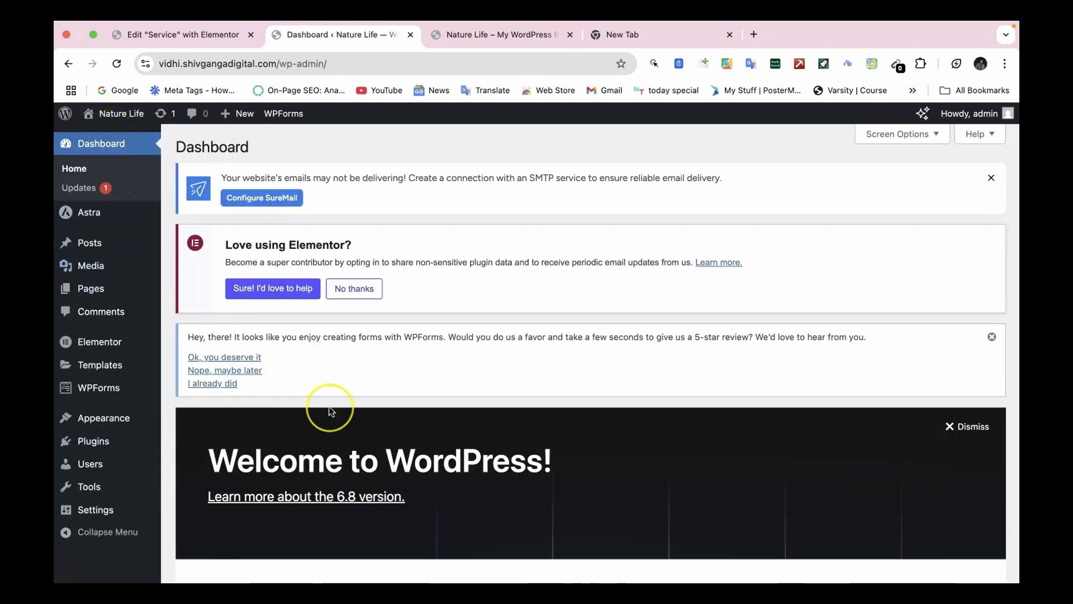
scroll(329, 408, "down", 10)
key("ctrl+Left")
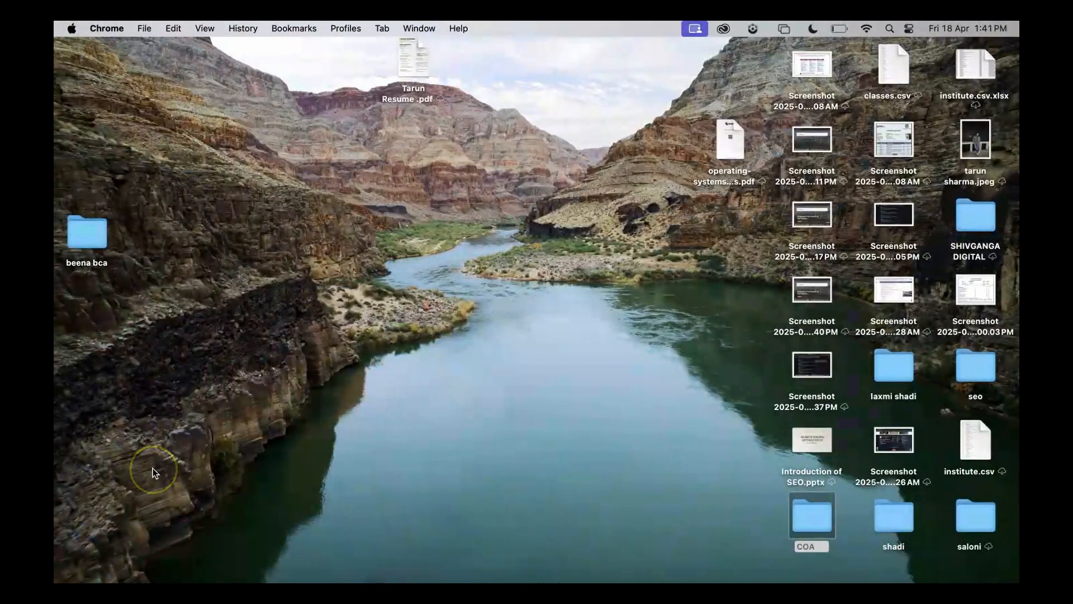
key("ctrl+Right")
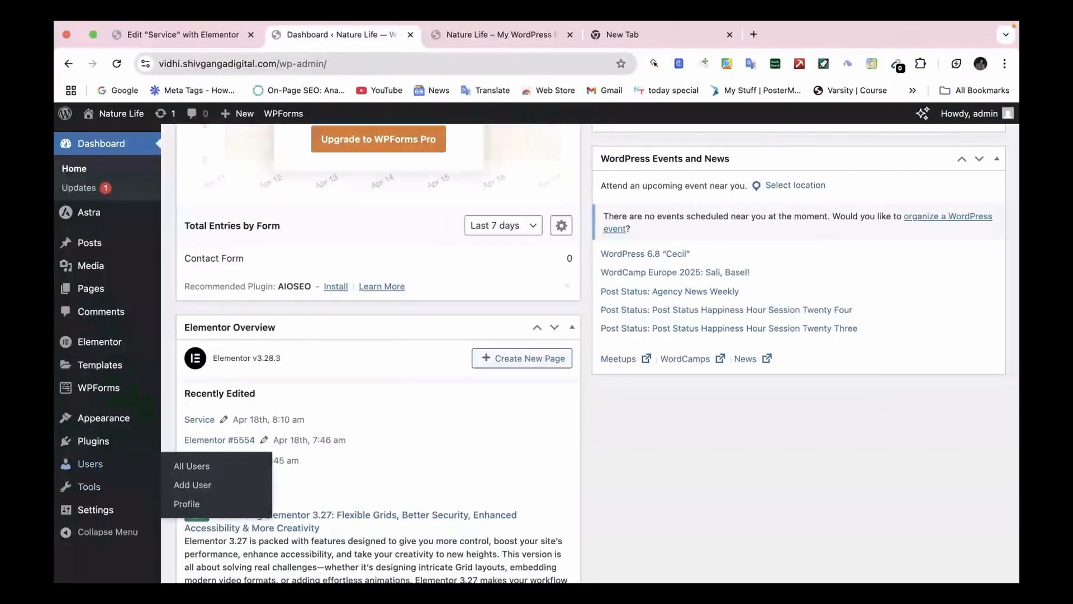
mouse_move(107, 402)
Review the site's homepage from the hero banner to the Questions section
key("ctrl+Left")
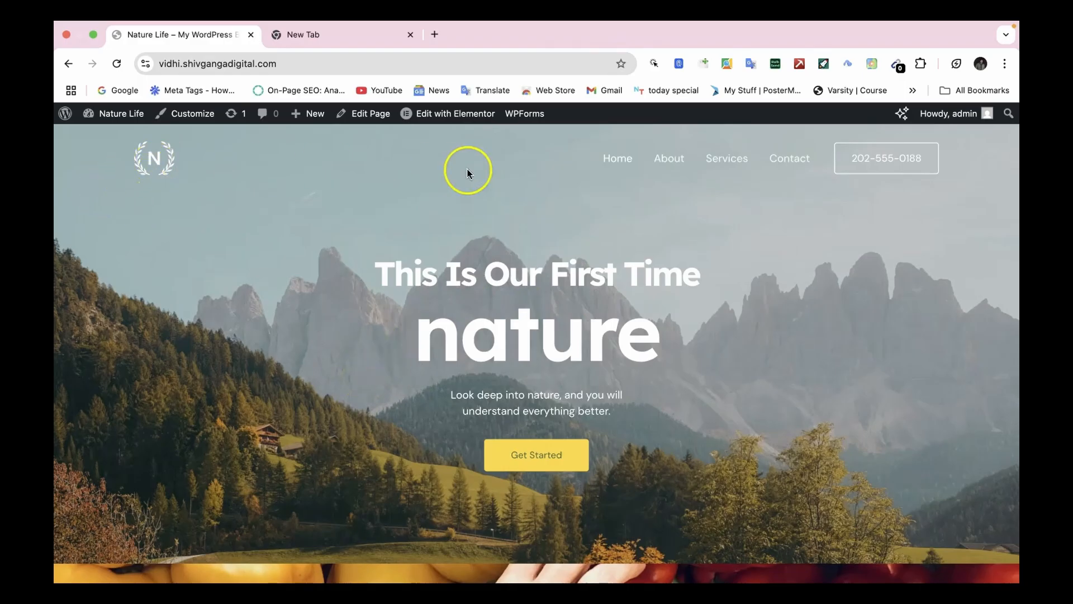
mouse_move(65, 114)
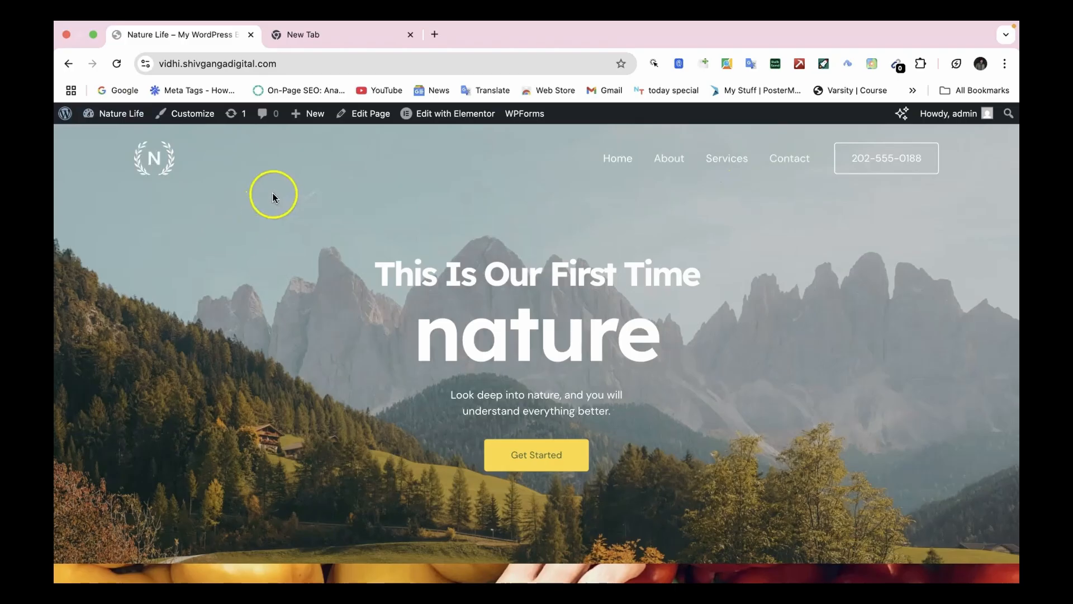
scroll(396, 169, "down", 20)
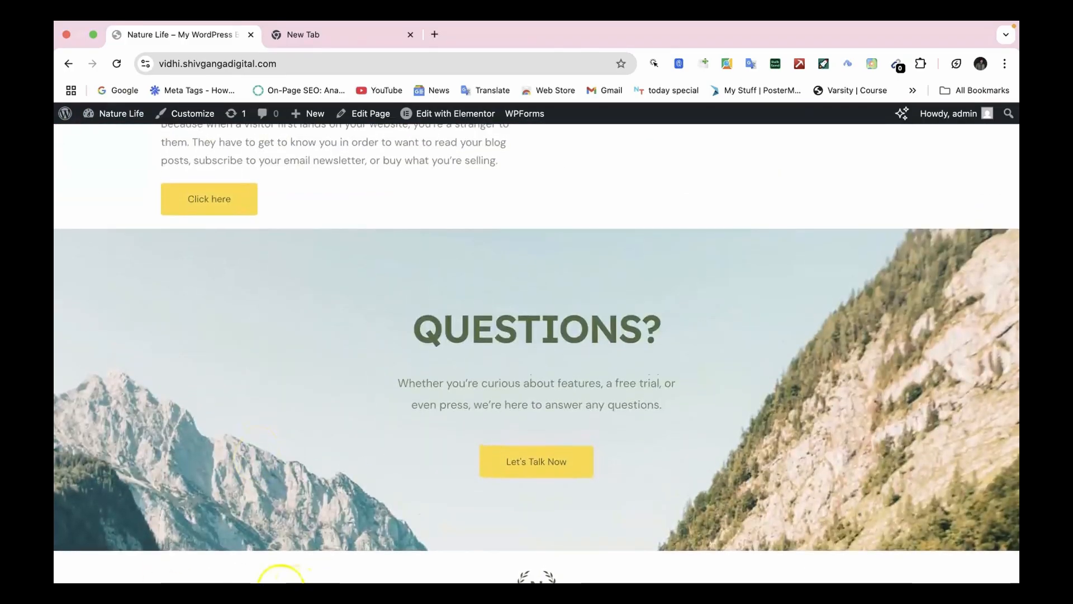
scroll(590, 344, "up", 20)
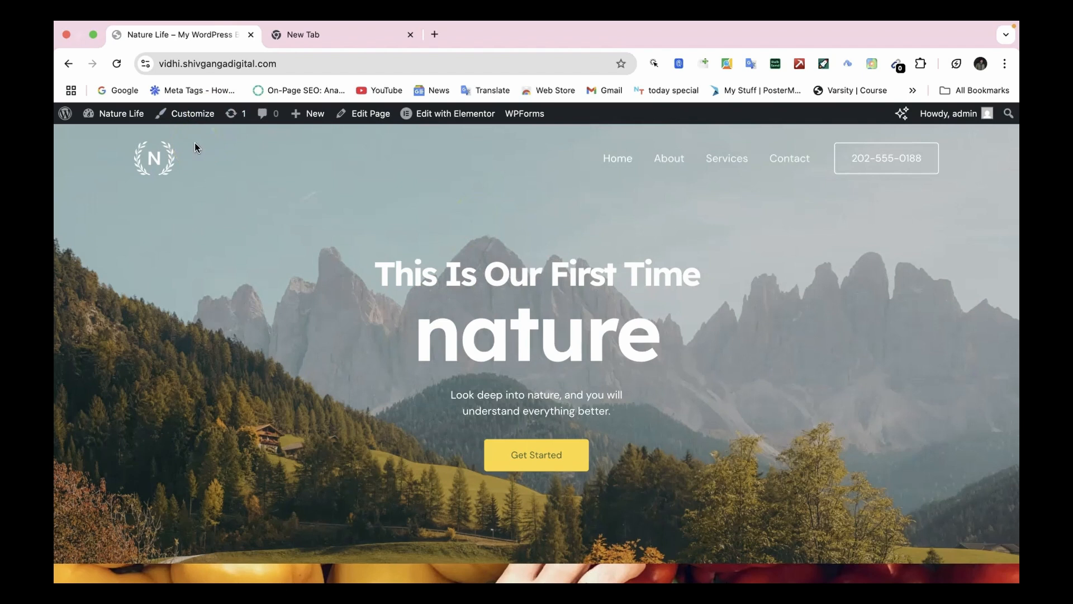
left_click(311, 45)
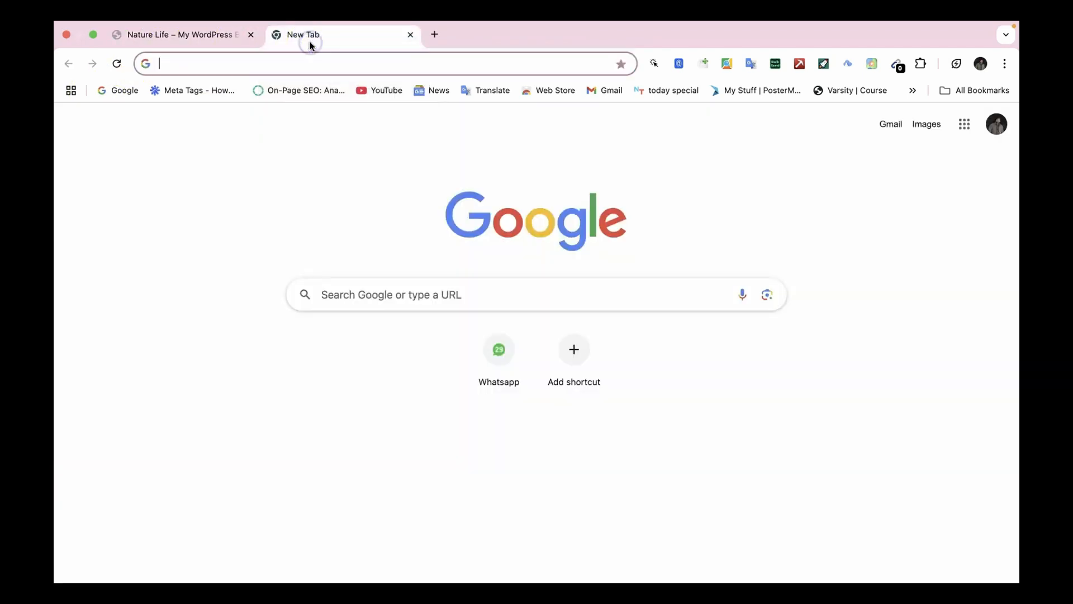
left_click(208, 38)
Open the WordPress dashboard in a new browser tab and look over its welcome and WPForms sections
mouse_move(111, 115)
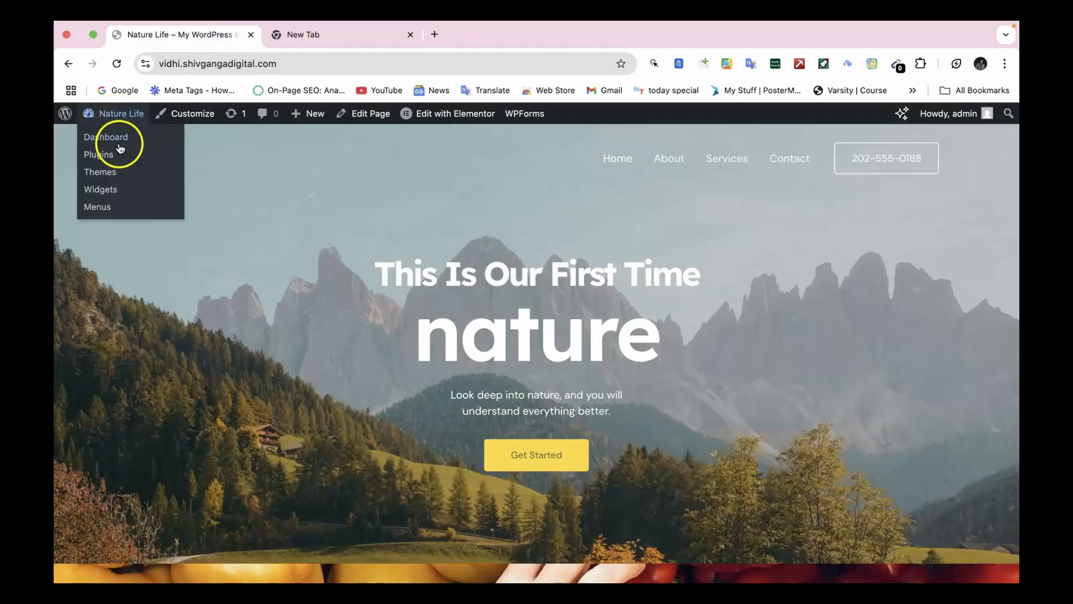
left_click(119, 146, "super")
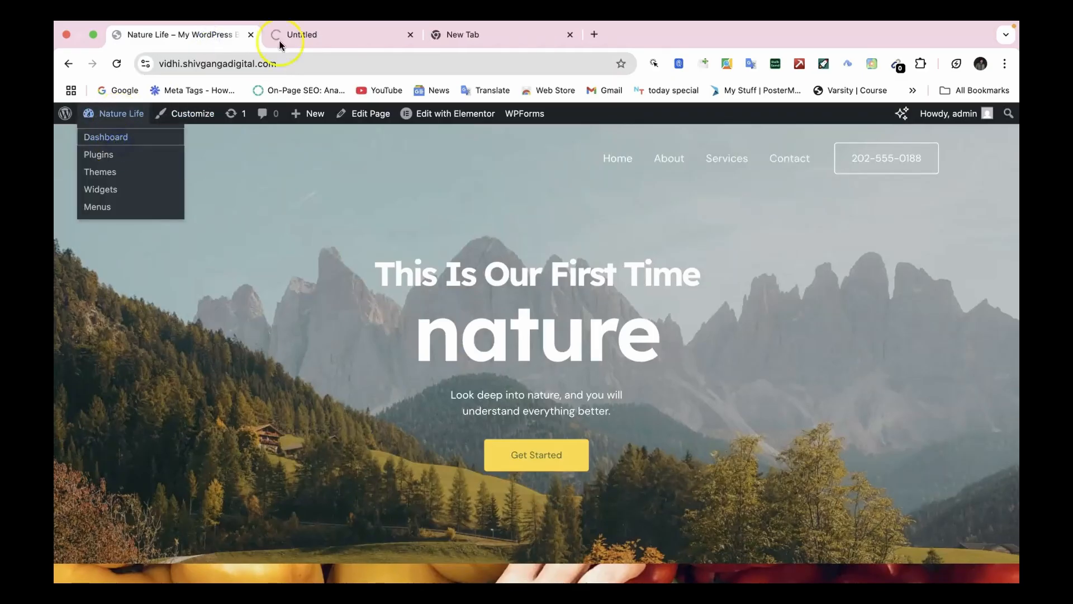
left_click(305, 37)
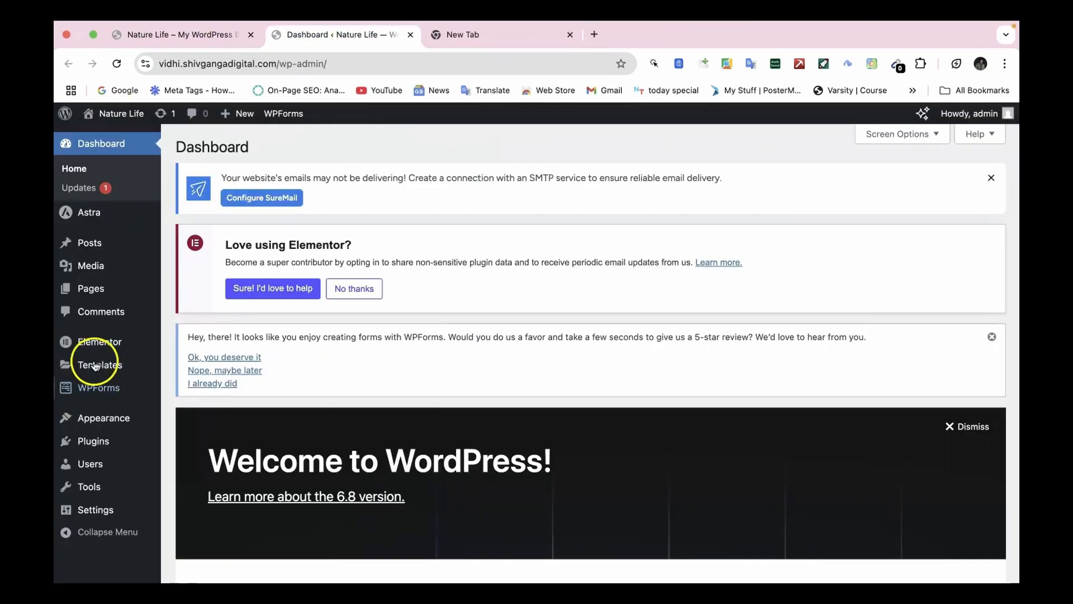
mouse_move(96, 366)
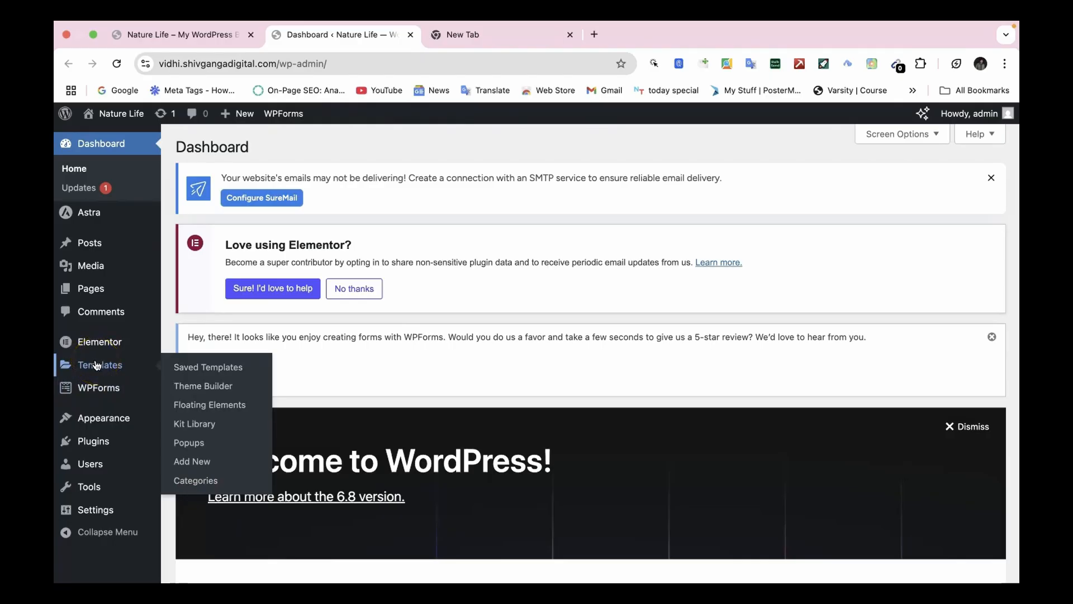
scroll(302, 361, "down", 6)
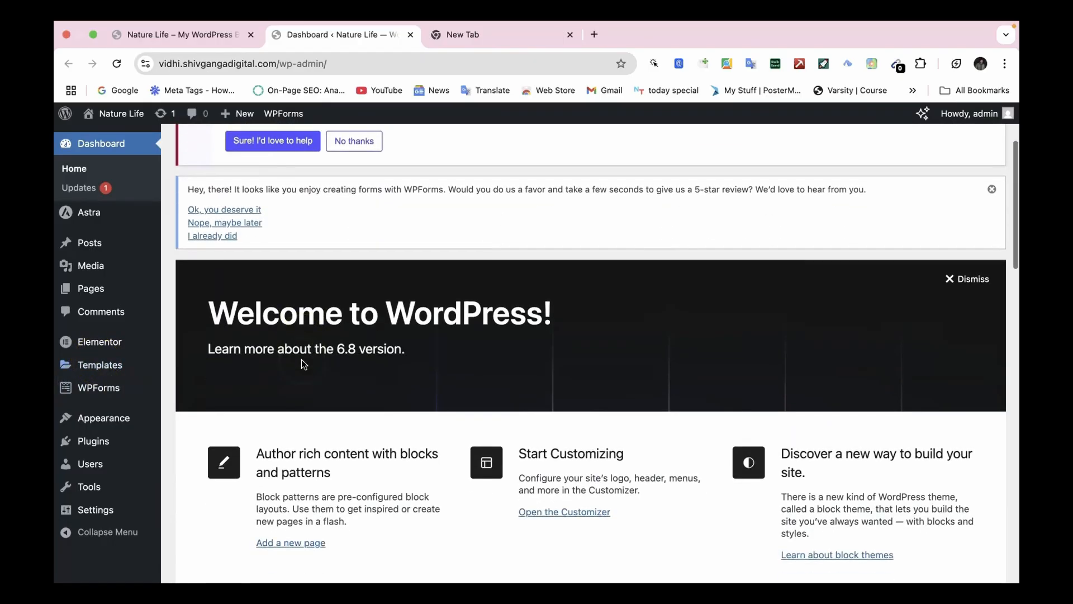
scroll(301, 361, "down", 2)
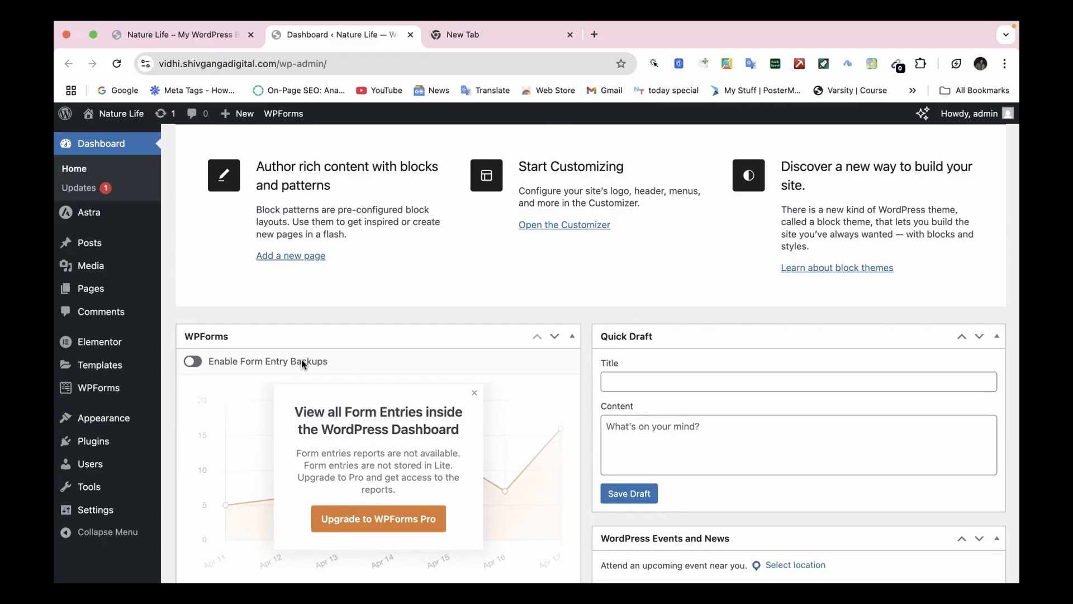
Open the Theme File Editor, accept the direct-edit warning, and examine the Astra theme's style.css and its list of theme files
mouse_move(115, 419)
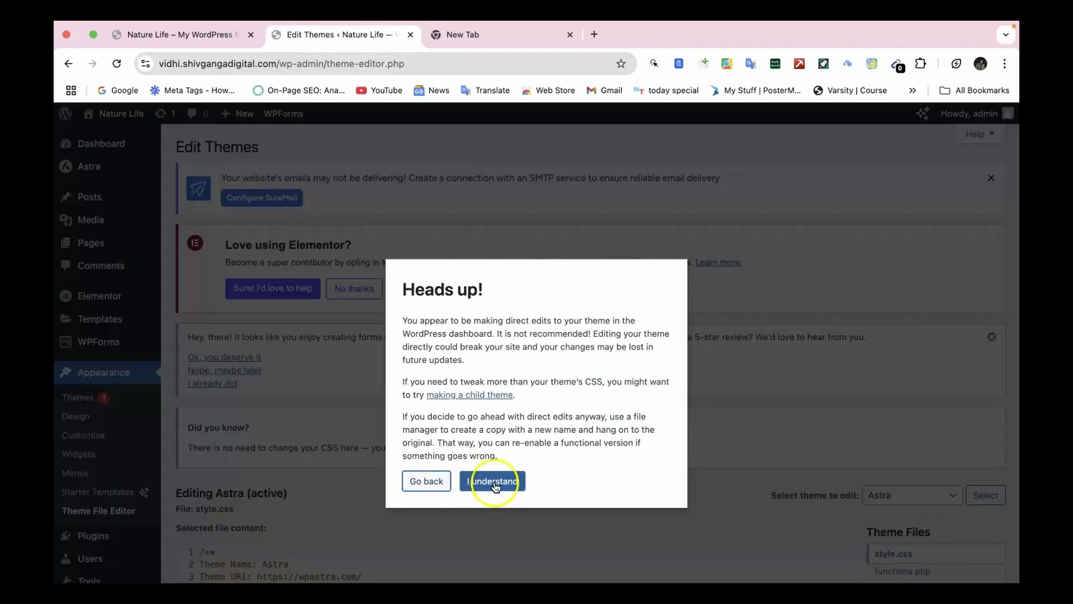
left_click(495, 483)
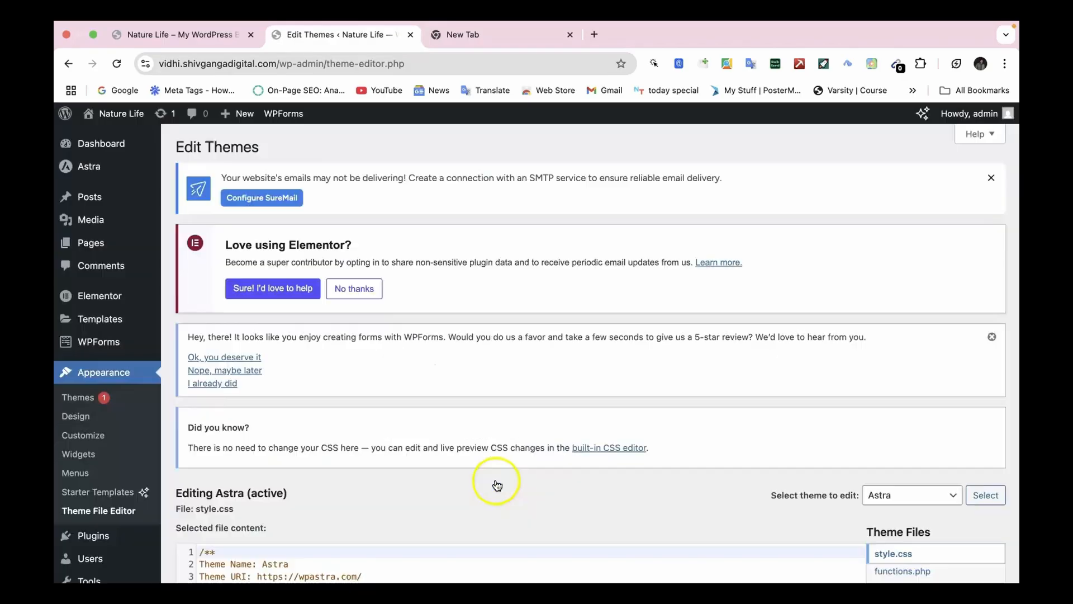
scroll(554, 481, "down", 10)
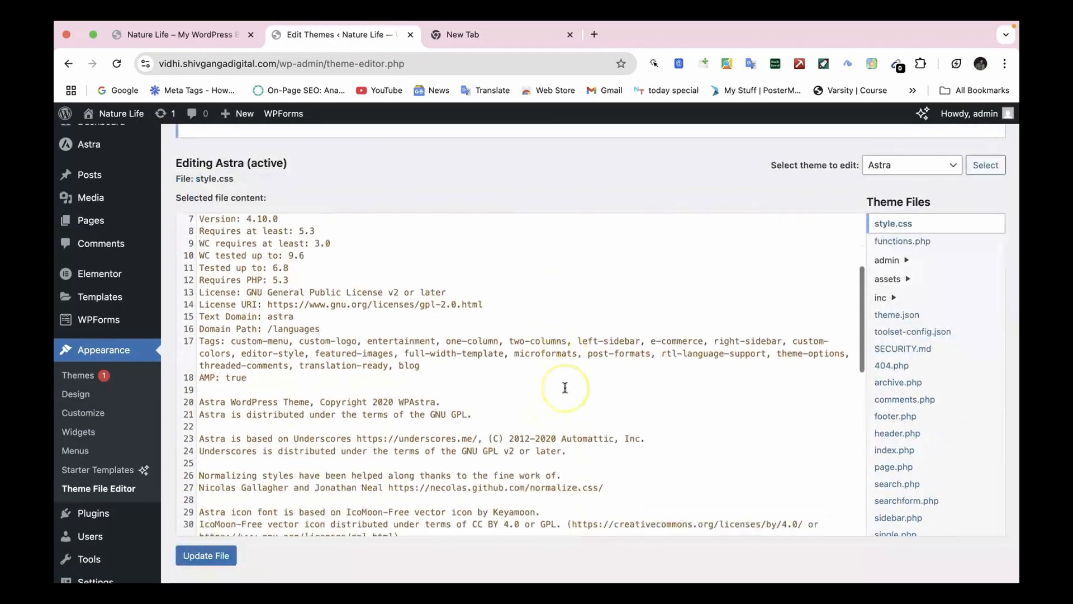
scroll(565, 388, "down", 2)
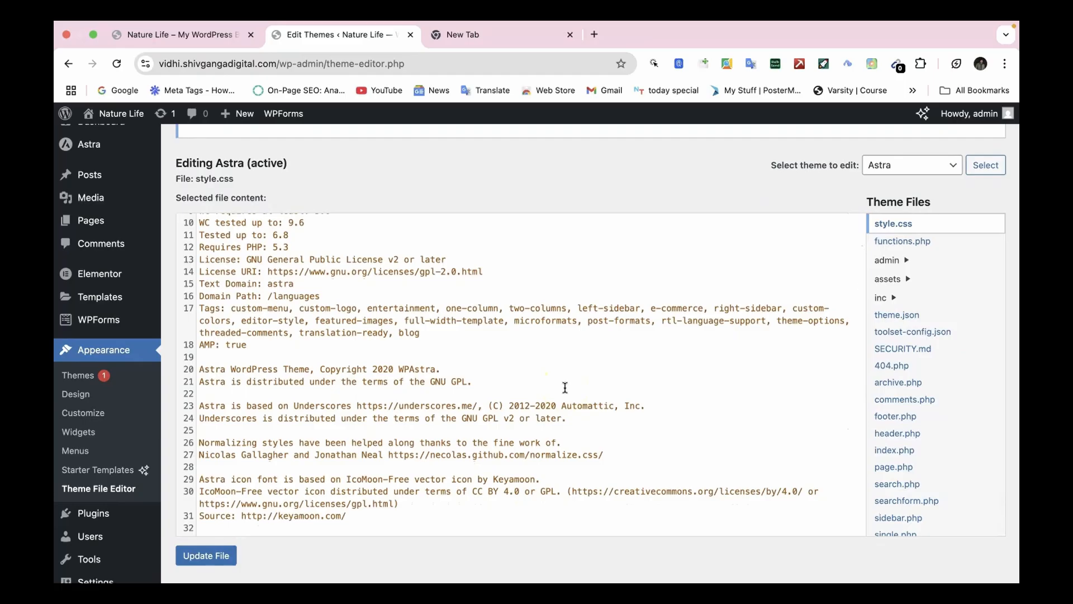
scroll(458, 367, "down", 10)
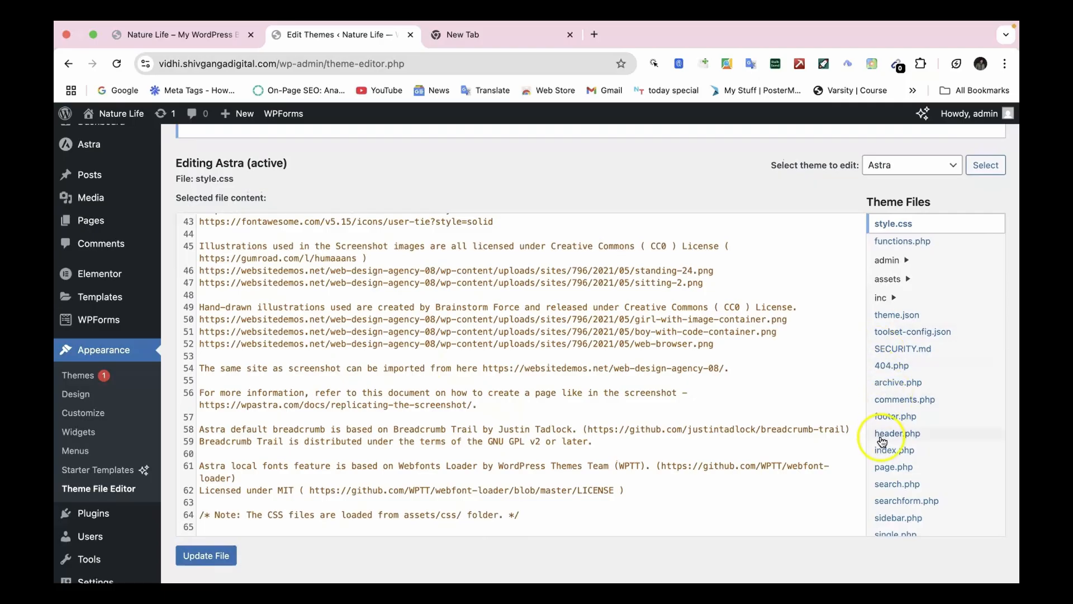
scroll(884, 476, "down", 3)
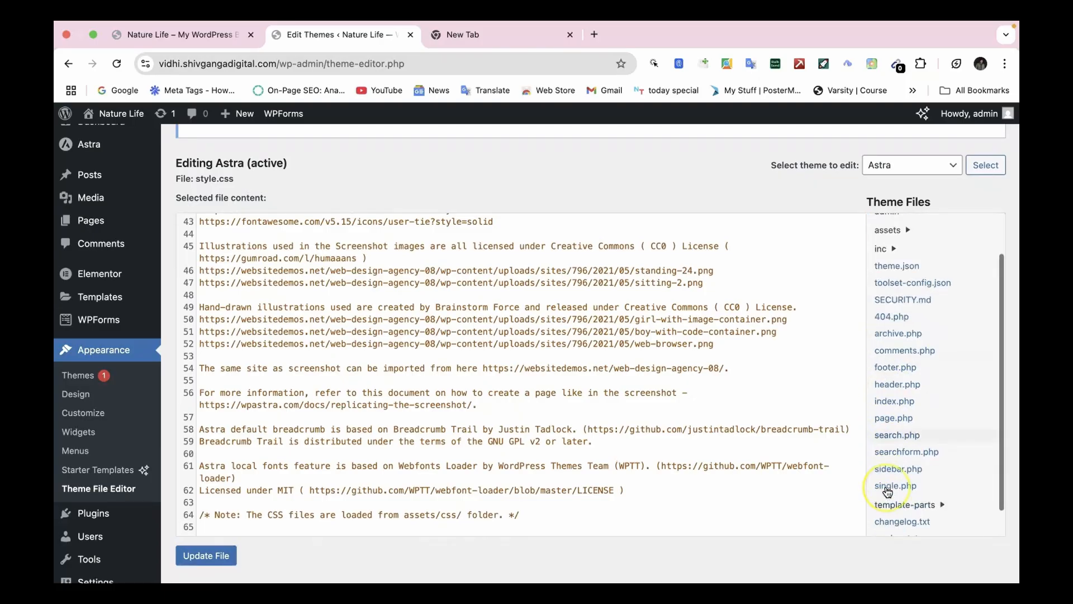
scroll(538, 391, "up", 5)
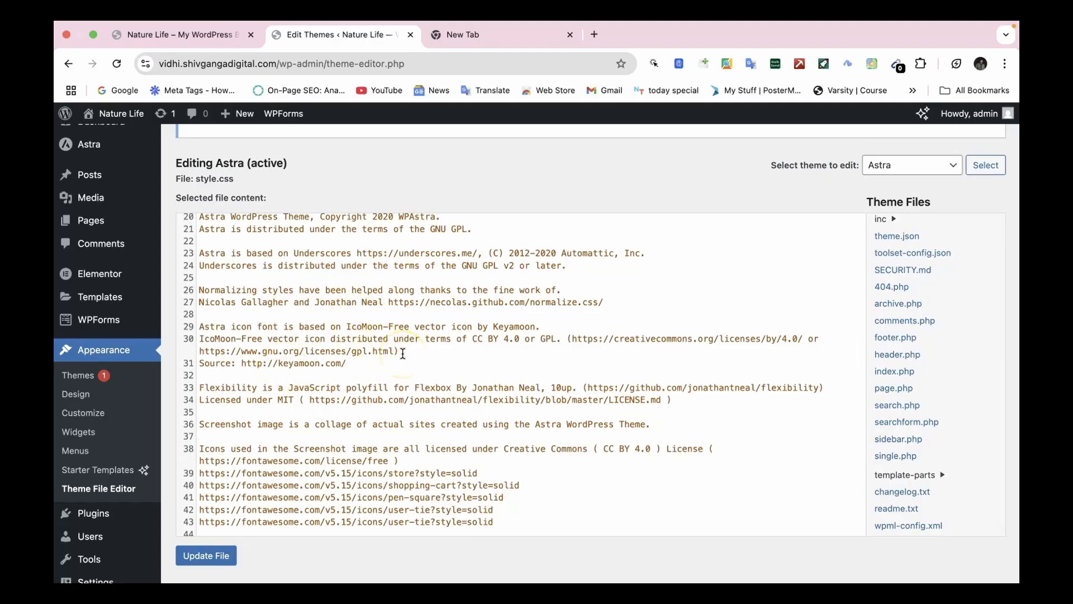
Open the theme Customizer and look through the homepage in its live preview down to the Questions section
left_click(84, 415)
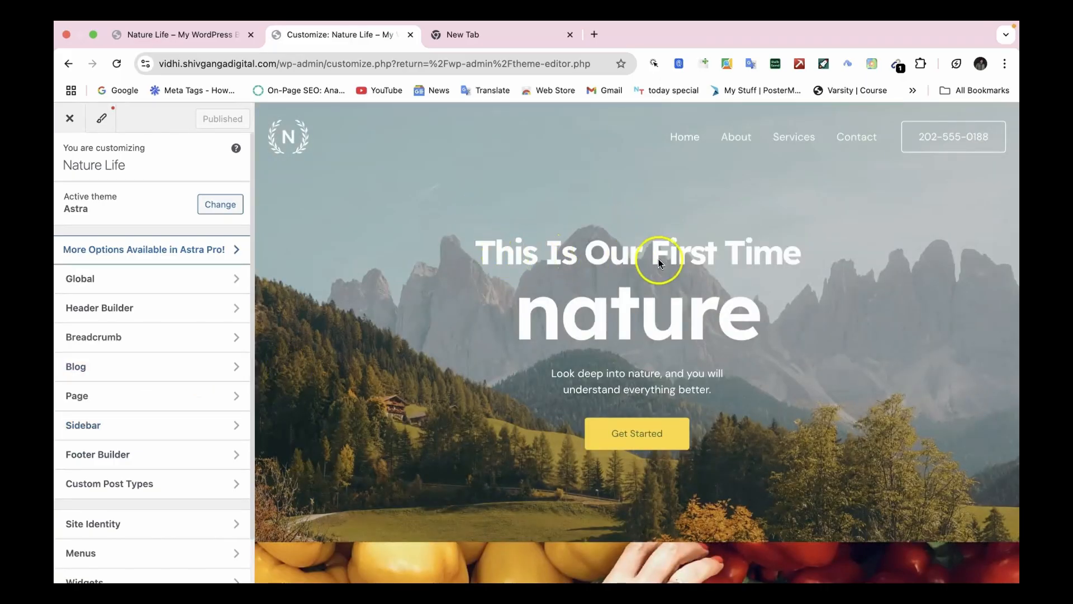
scroll(668, 295, "down", 1)
scroll(668, 294, "down", 7)
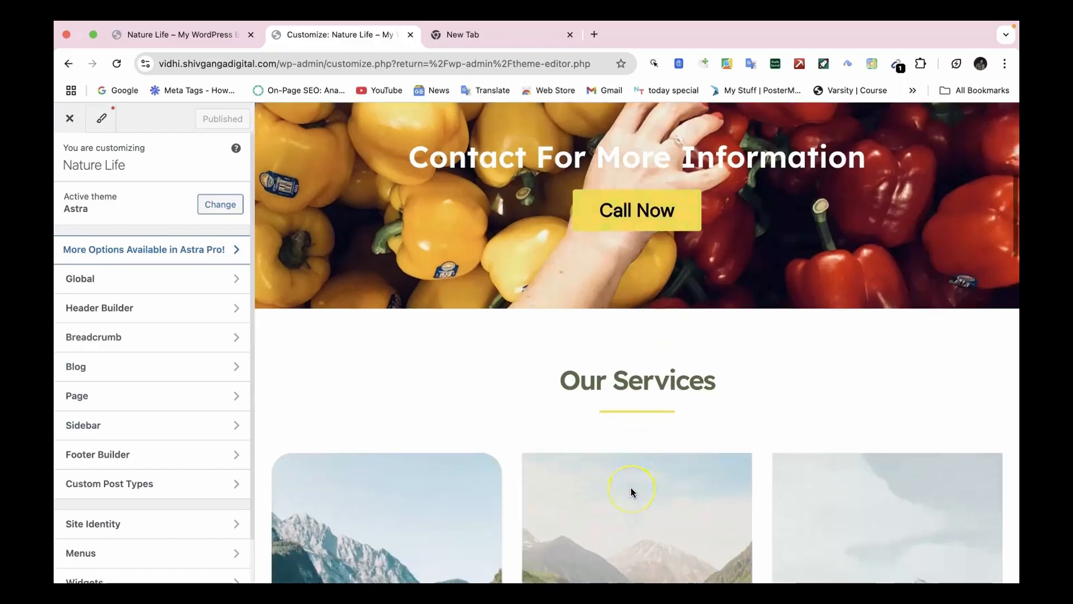
scroll(599, 532, "down", 10)
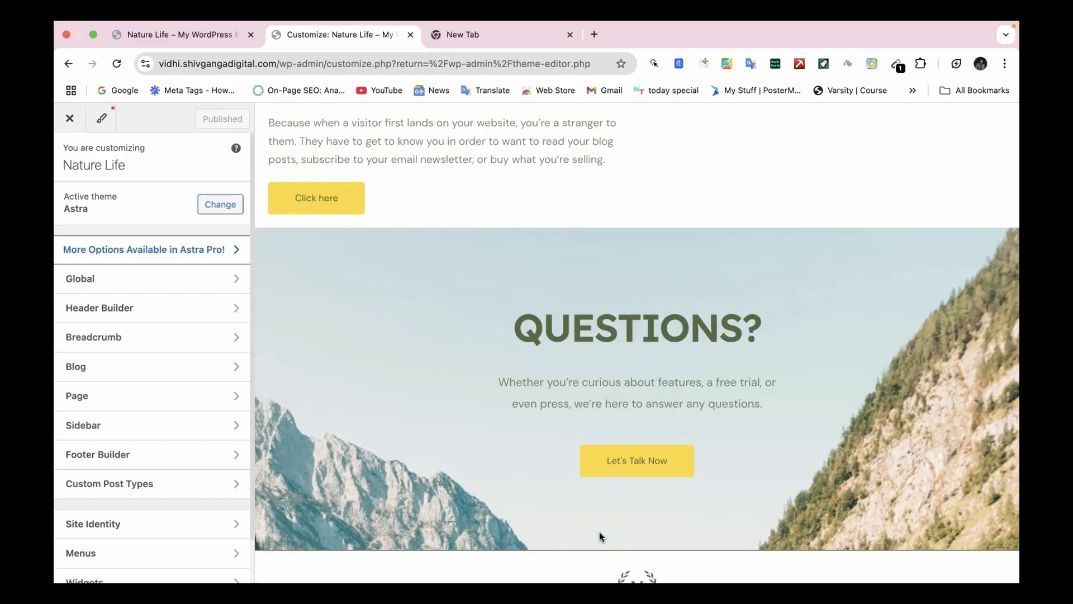
Look over the Customizer's sections from Global to Additional CSS and view the homepage preview up to its header
scroll(604, 428, "up", 20)
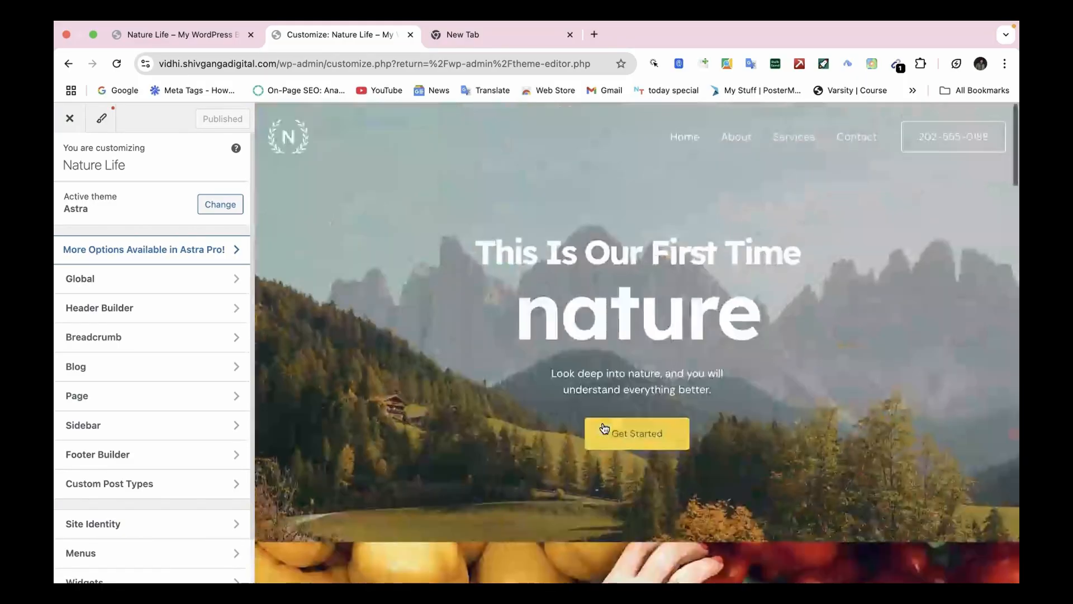
scroll(611, 377, "down", 10)
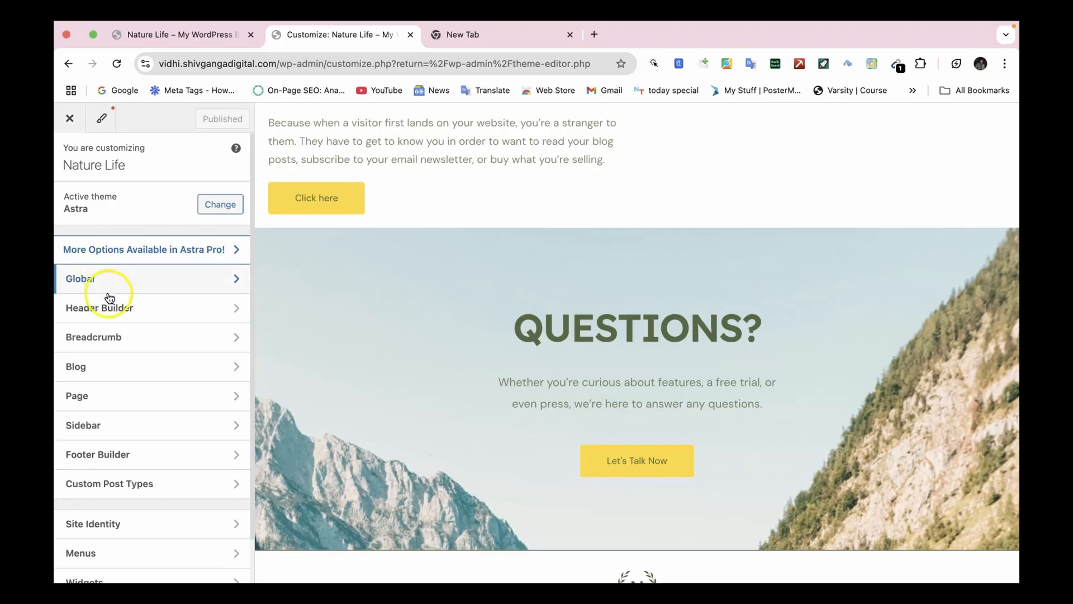
scroll(133, 390, "down", 1)
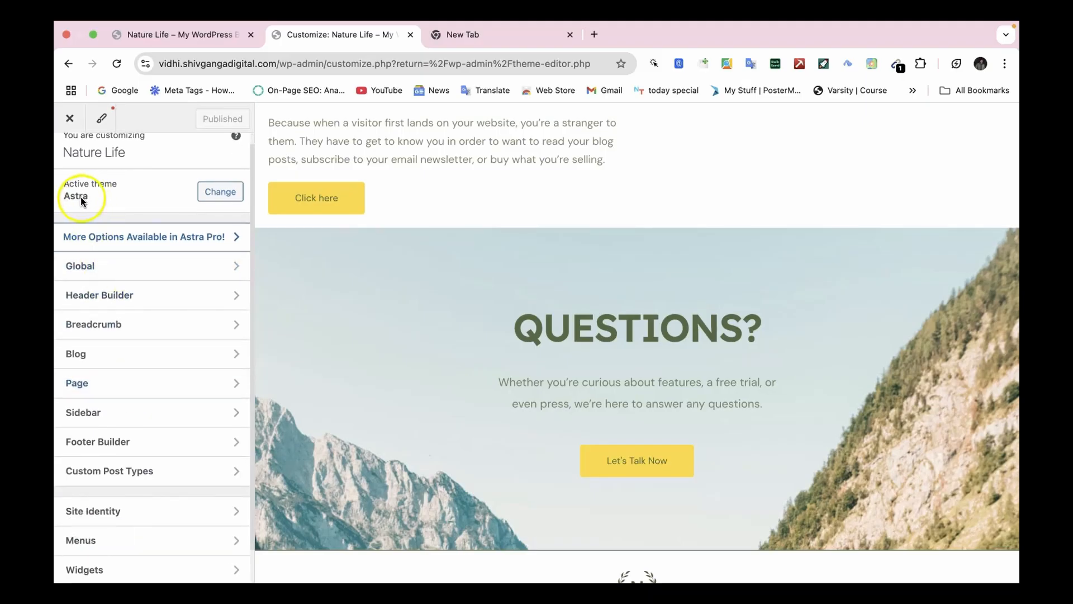
scroll(105, 180, "up", 1)
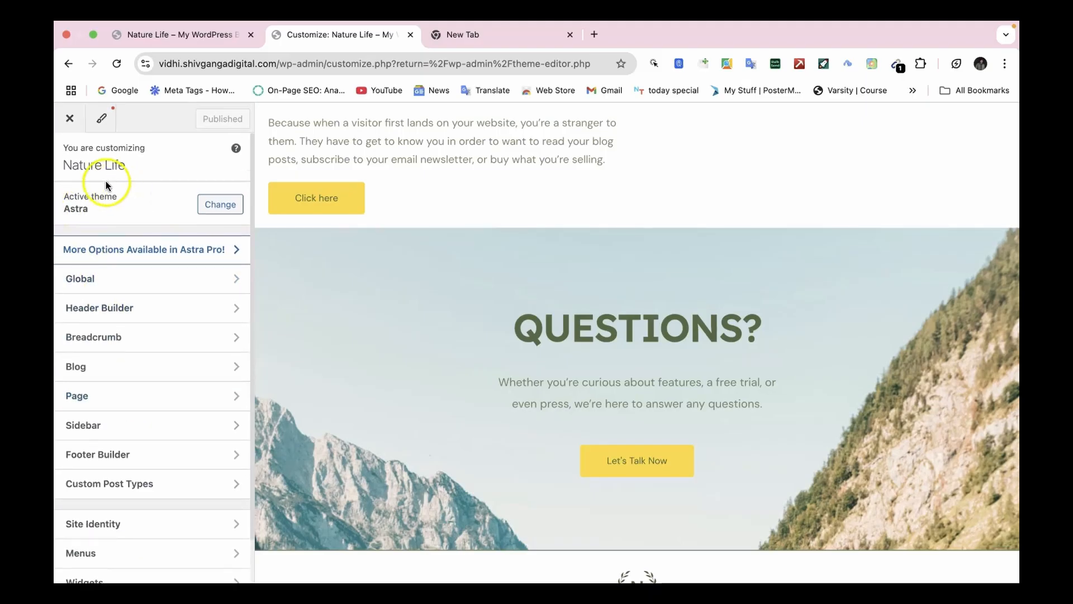
scroll(109, 370, "down", 2)
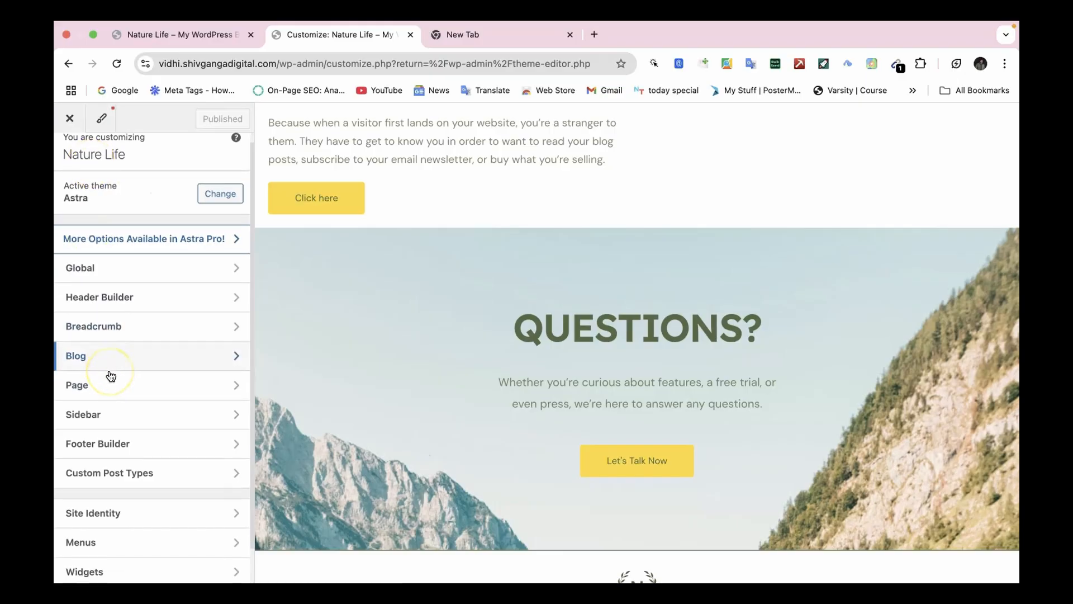
right_click(110, 370)
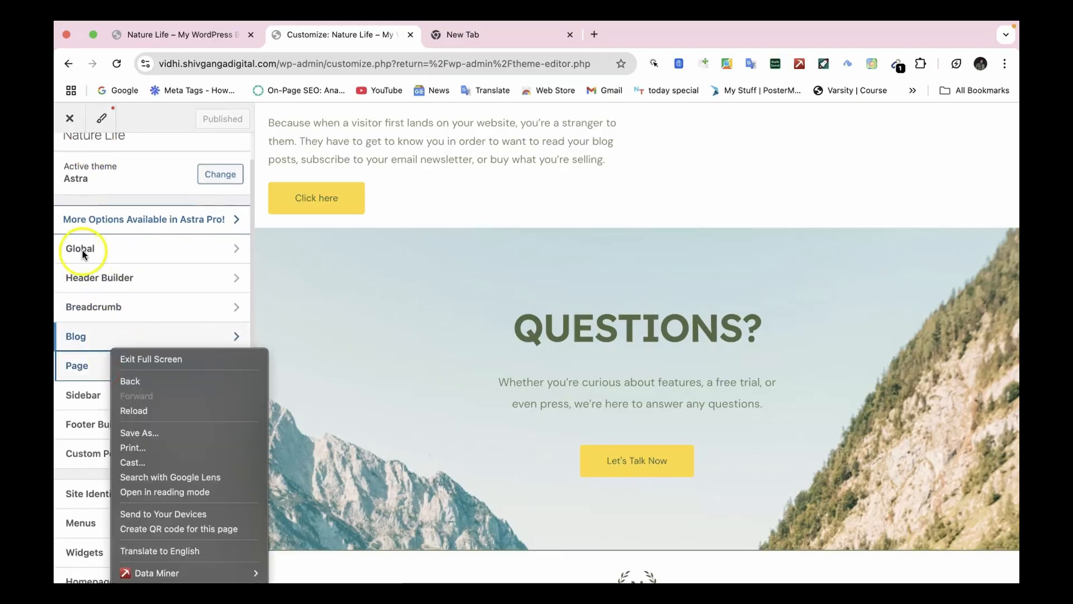
left_click(295, 253)
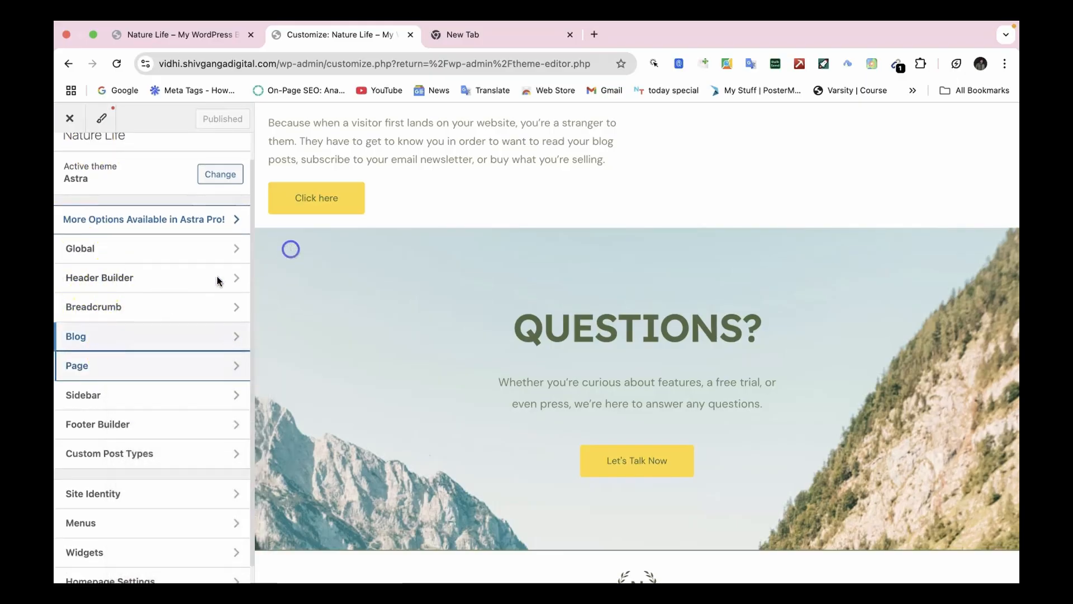
scroll(132, 314, "down", 2)
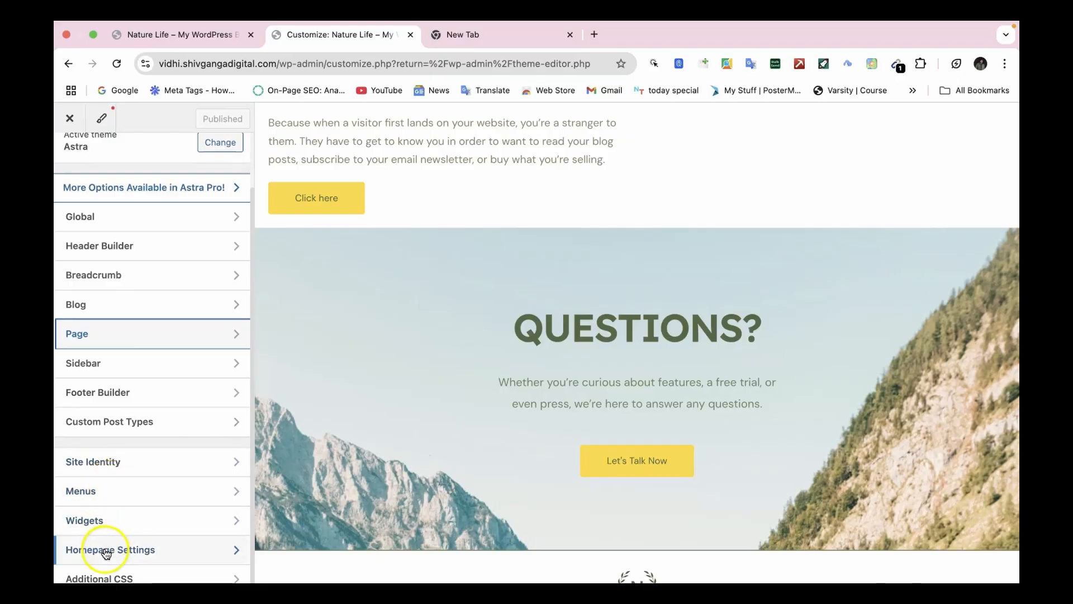
scroll(143, 425, "up", 2)
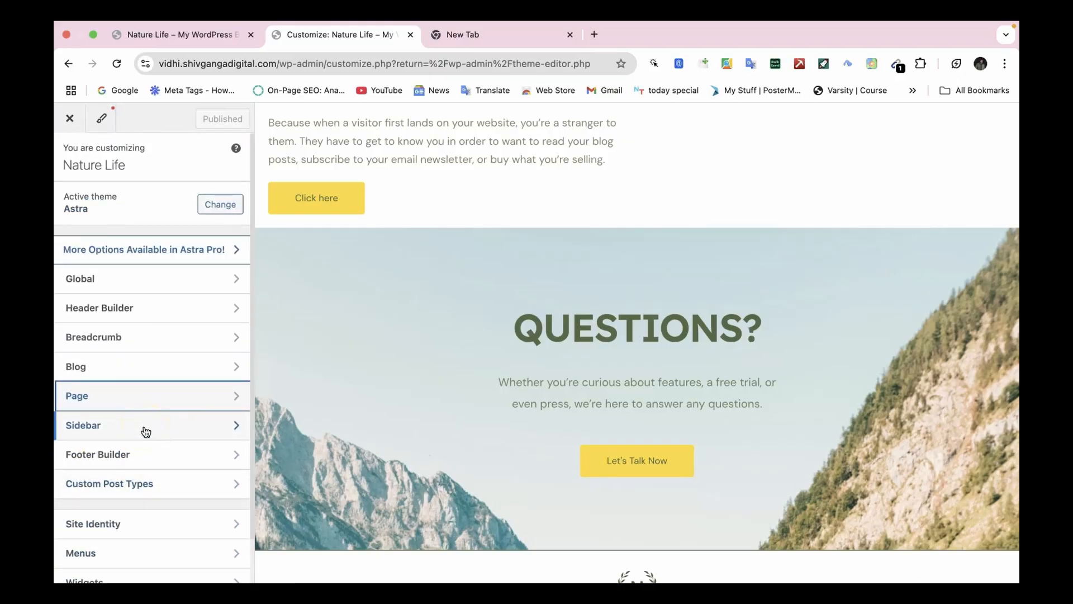
scroll(362, 334, "up", 15)
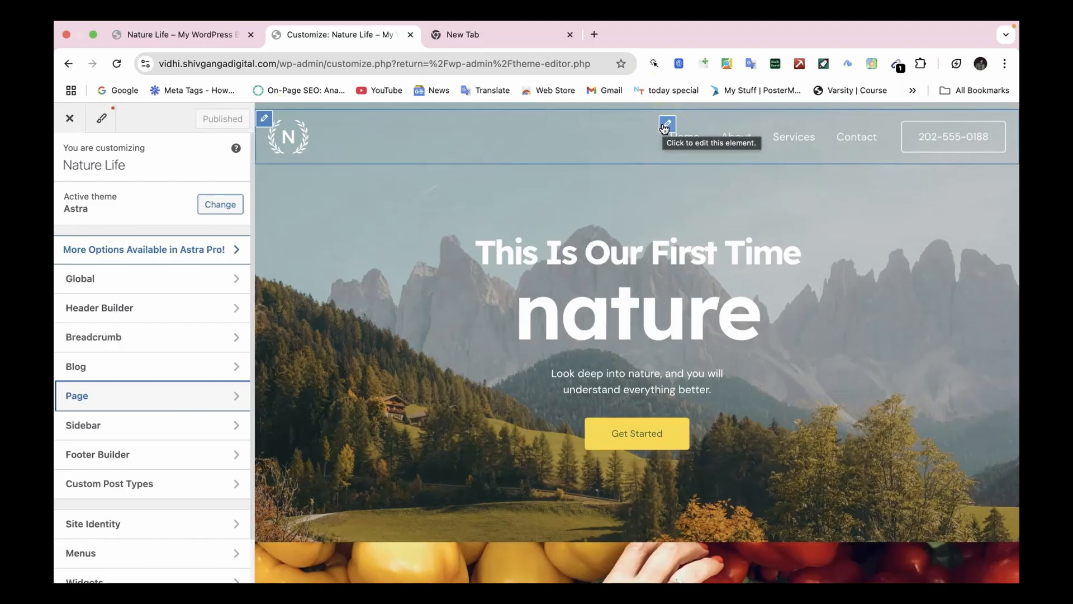
Open the Header Builder's Site Title & Logo settings and examine the logo, width, site title, tagline and visibility options
left_click(208, 309)
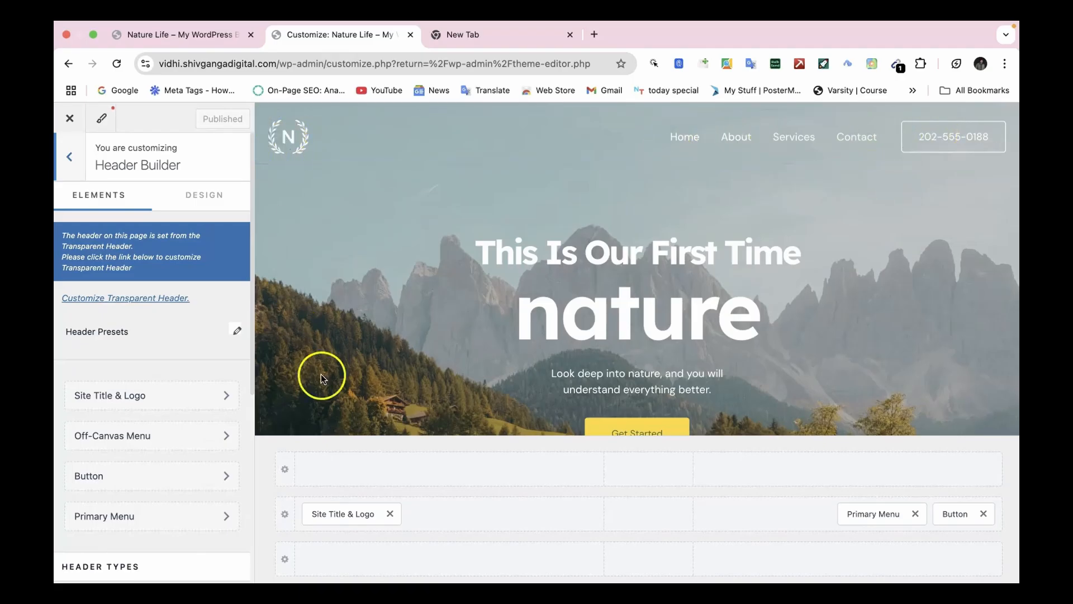
left_click(143, 403)
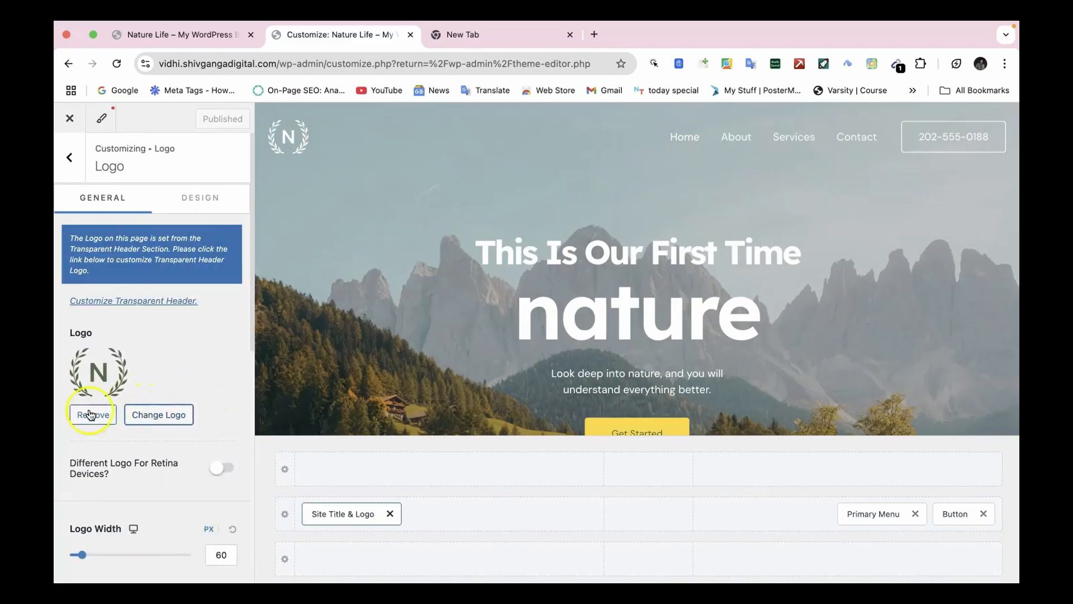
scroll(104, 369, "down", 5)
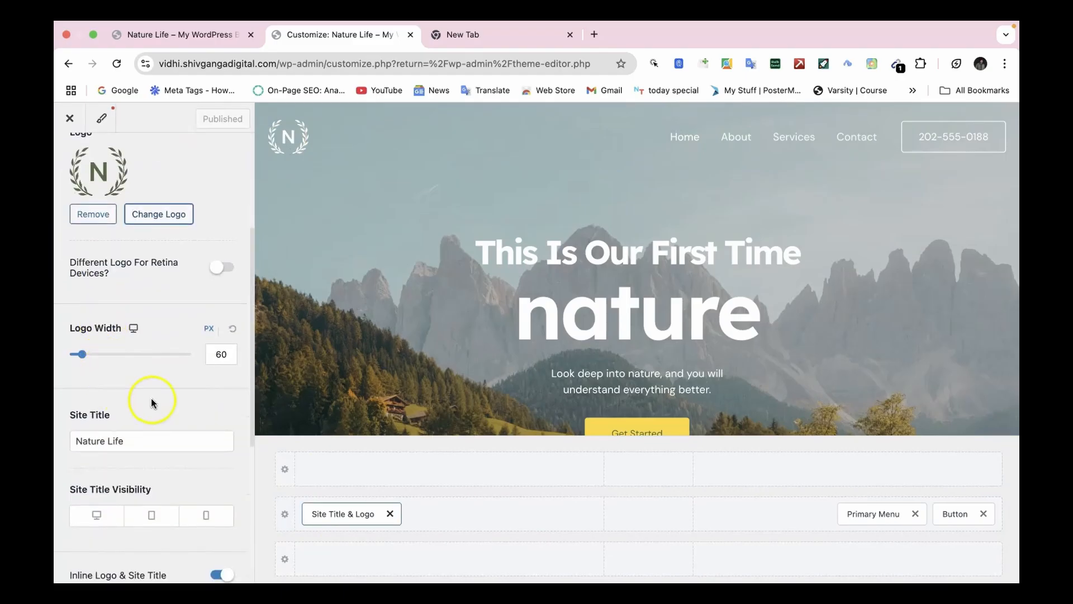
scroll(152, 402, "down", 1)
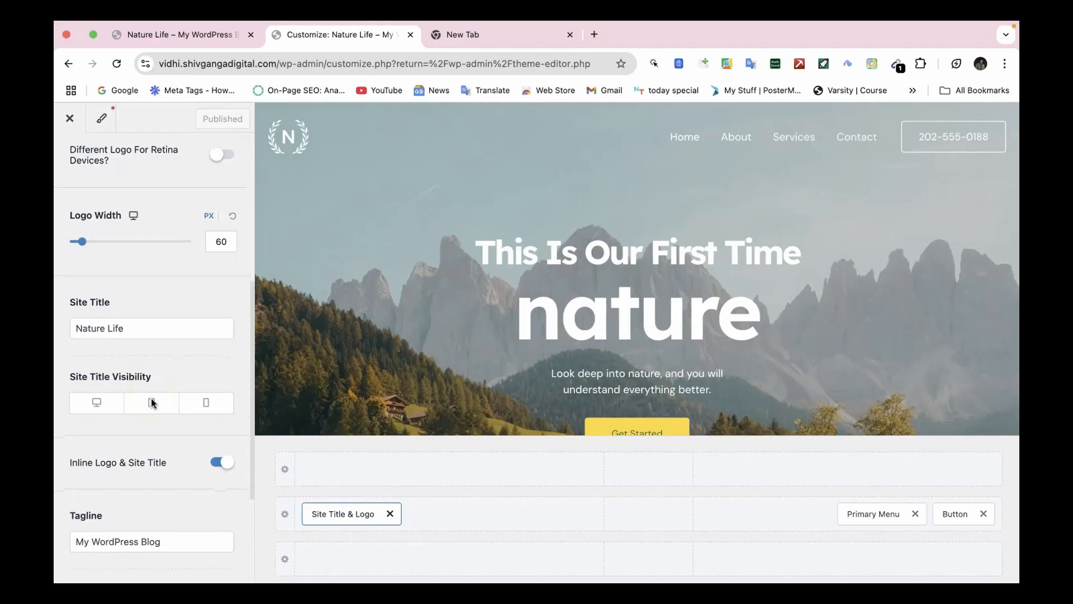
scroll(152, 403, "down", 4)
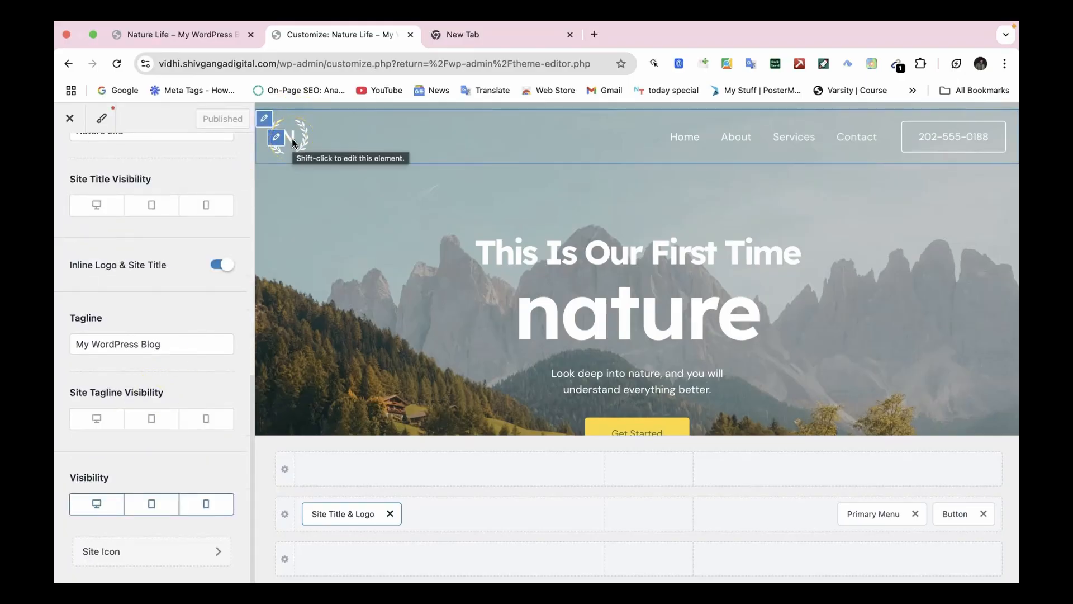
scroll(118, 319, "up", 10)
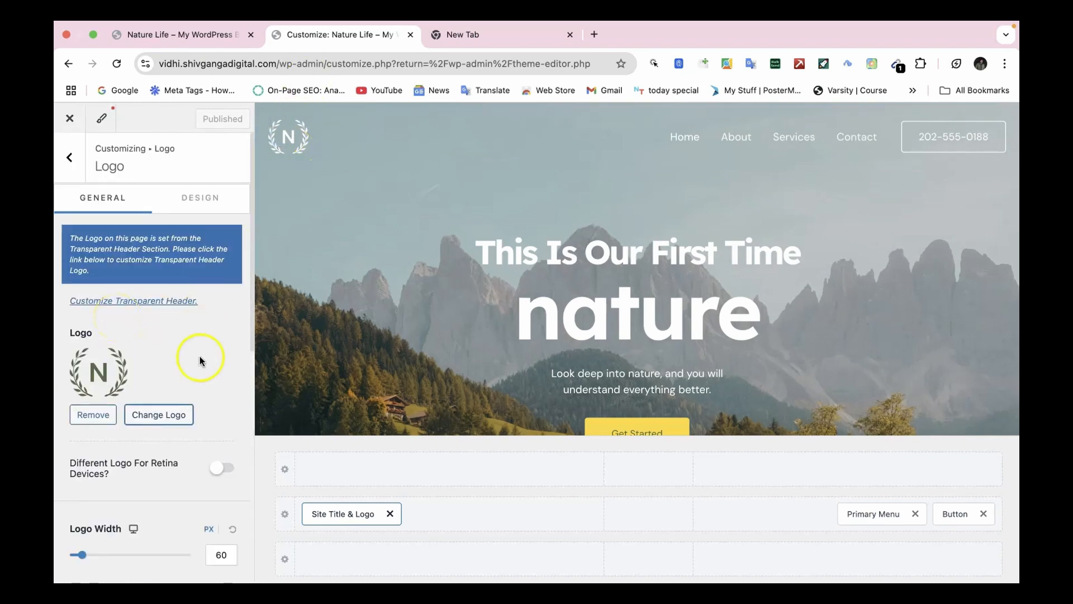
scroll(179, 397, "down", 3)
scroll(173, 413, "down", 3)
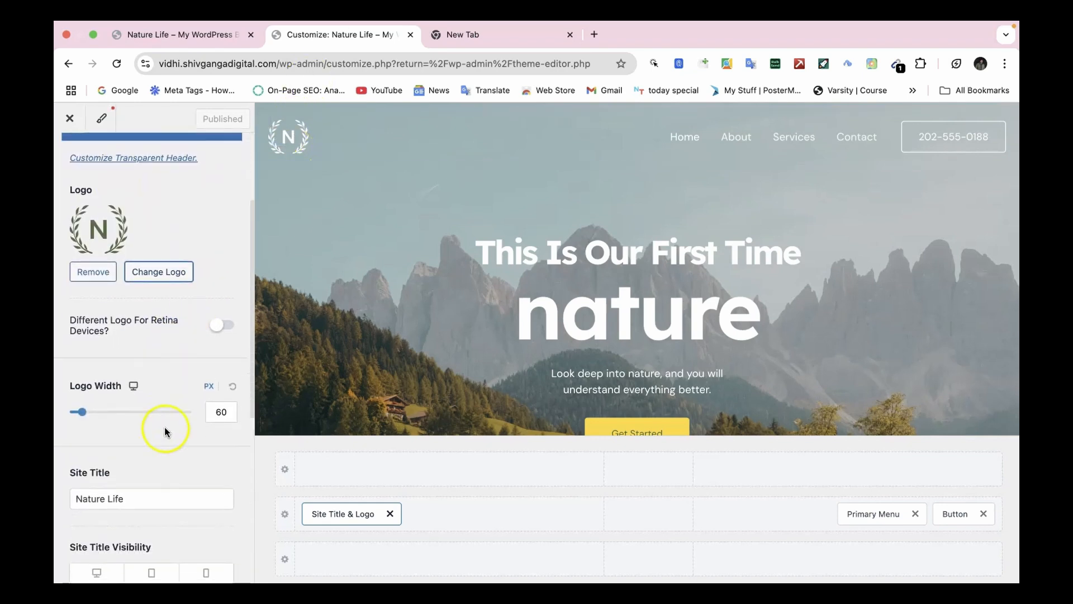
scroll(162, 542, "down", 4)
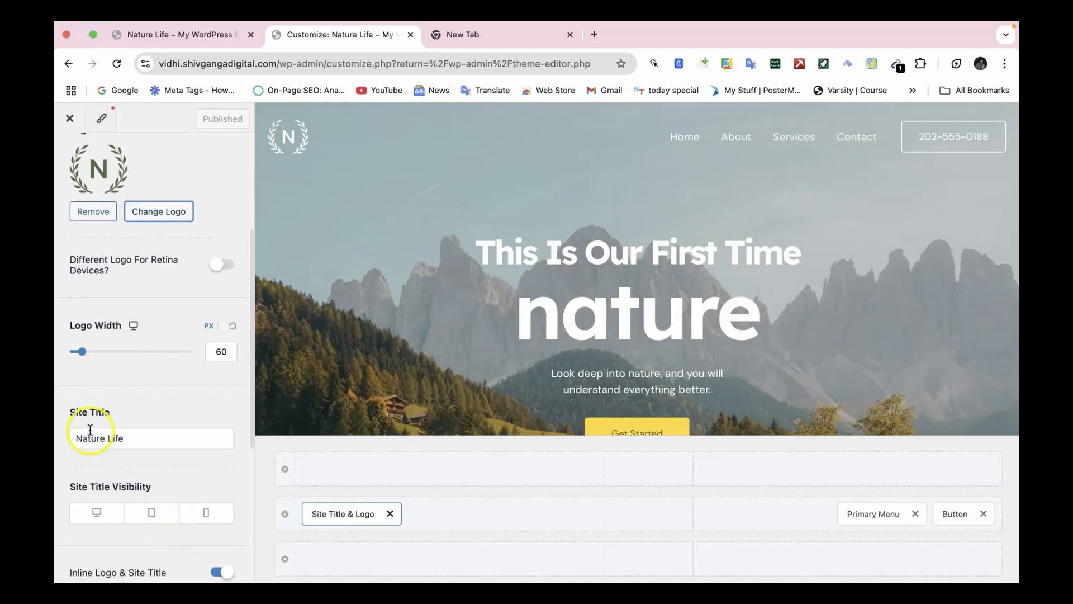
scroll(102, 440, "down", 3)
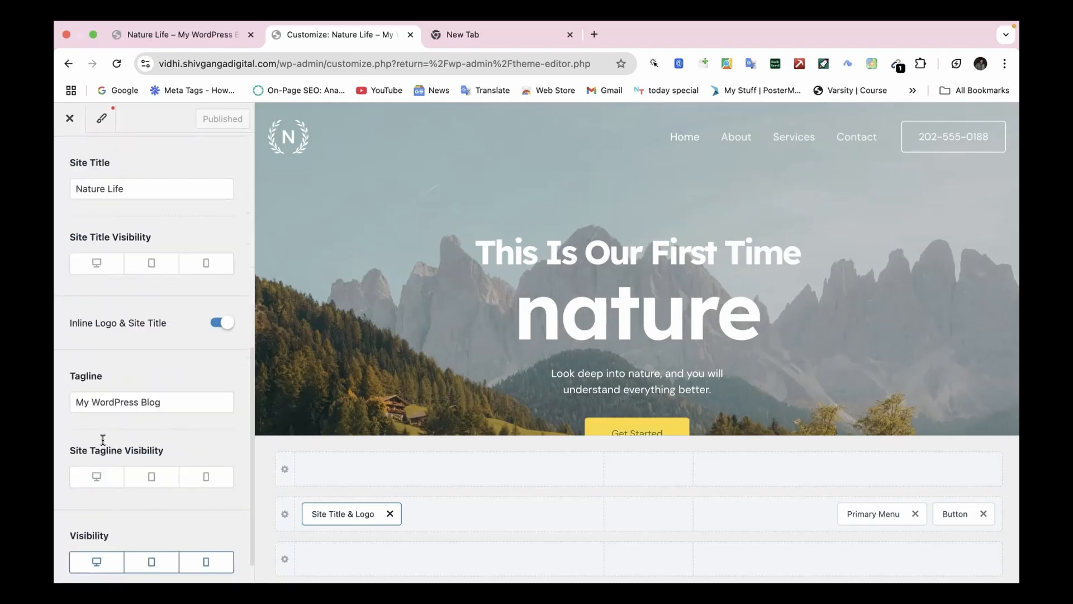
scroll(163, 327, "up", 7)
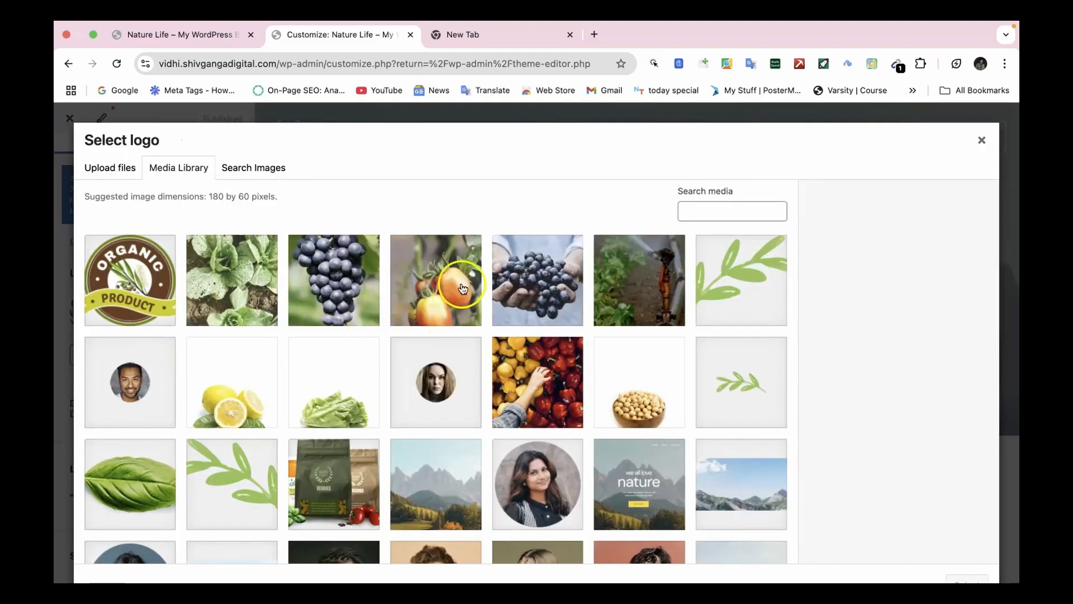
left_click(169, 274)
left_click(170, 274)
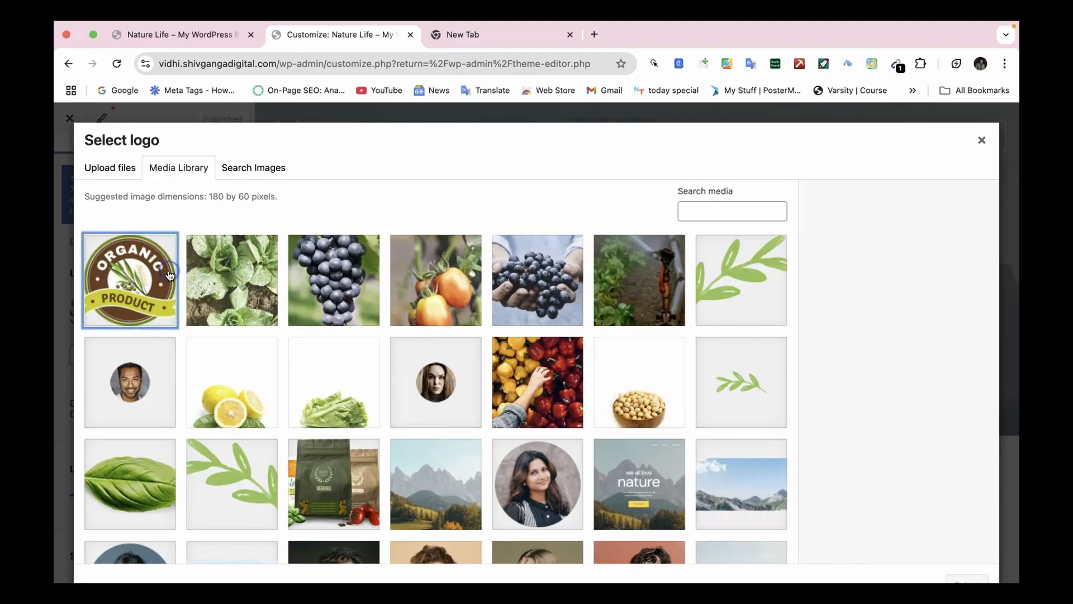
left_click(170, 274)
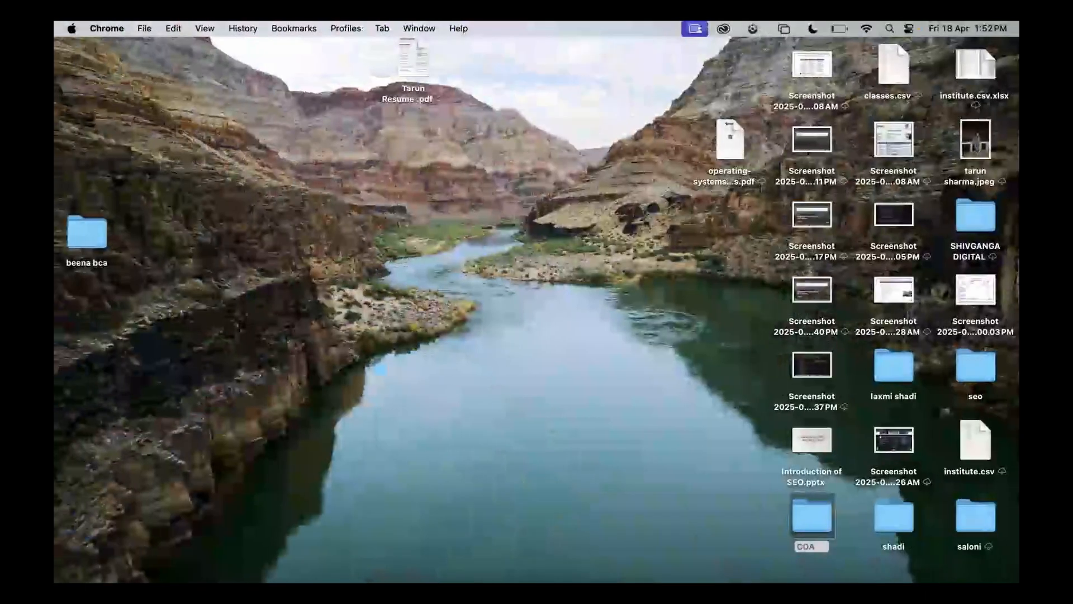
key("ctrl+Right")
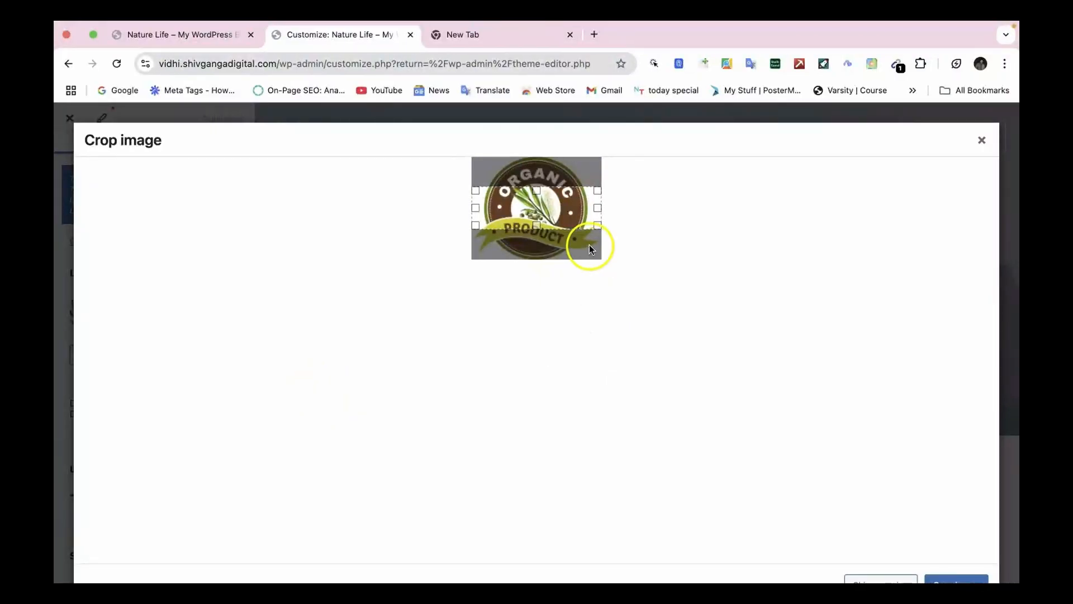
left_click(984, 138)
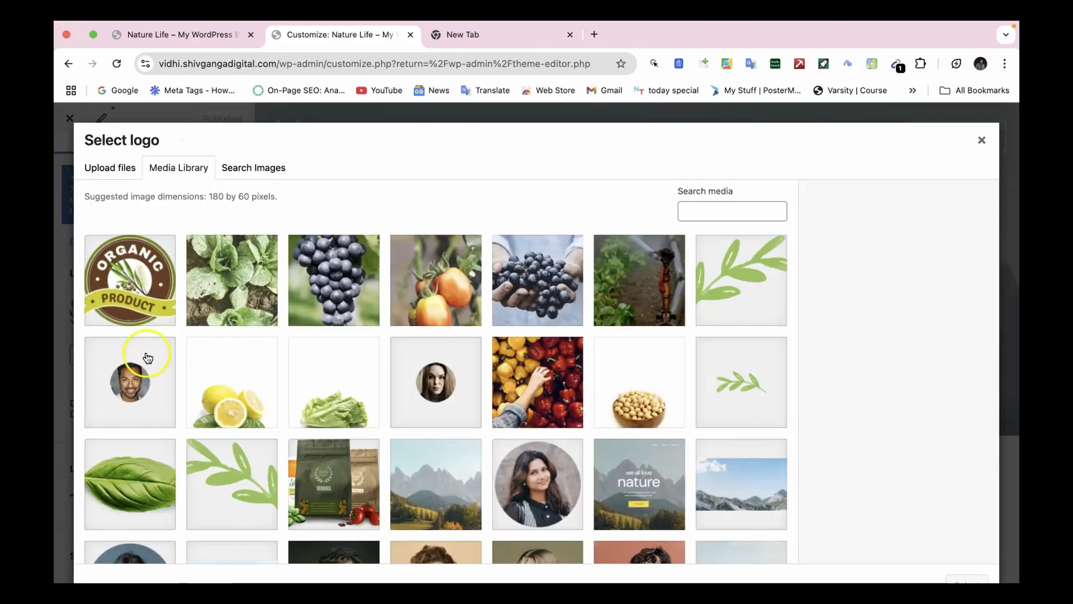
Set organic-badge-freeimg.png from the media library as the logo, with the crop area expanded to cover the whole badge
left_click(132, 294)
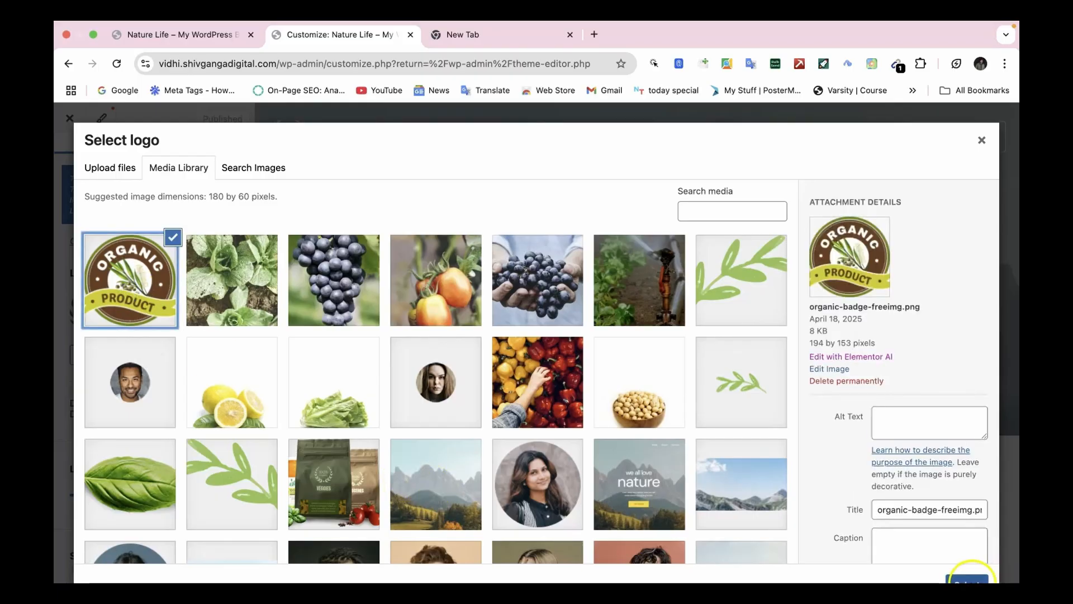
left_click(967, 581)
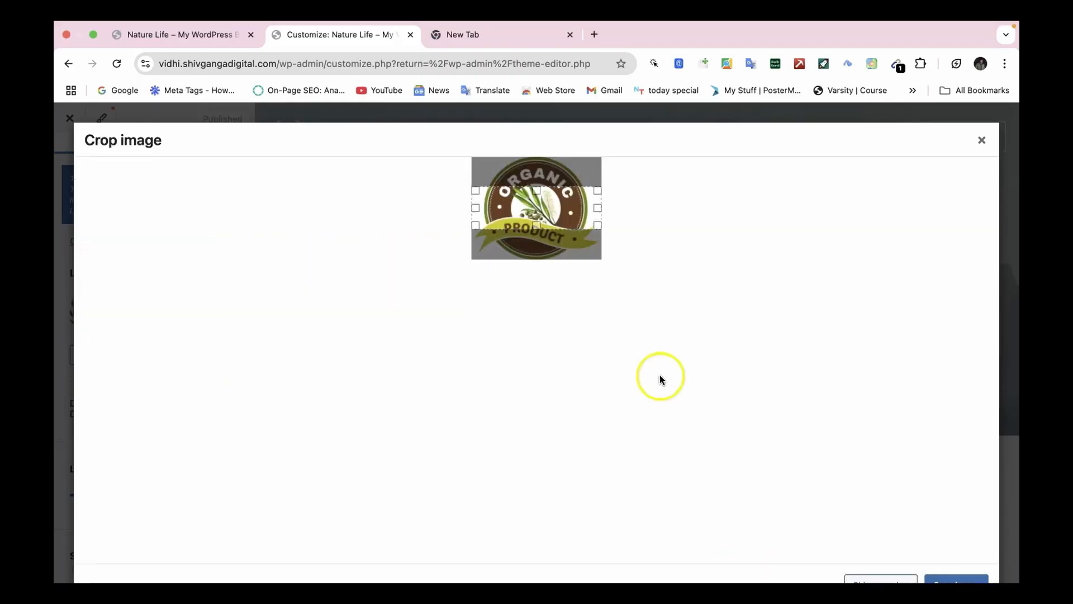
left_click_drag(556, 225, 533, 265)
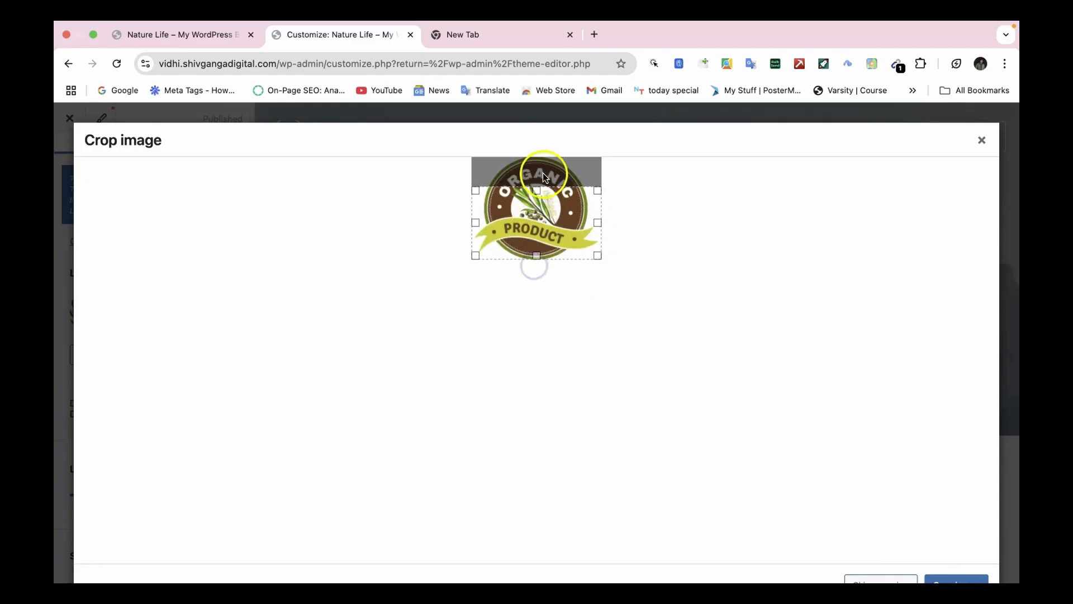
left_click_drag(537, 188, 534, 157)
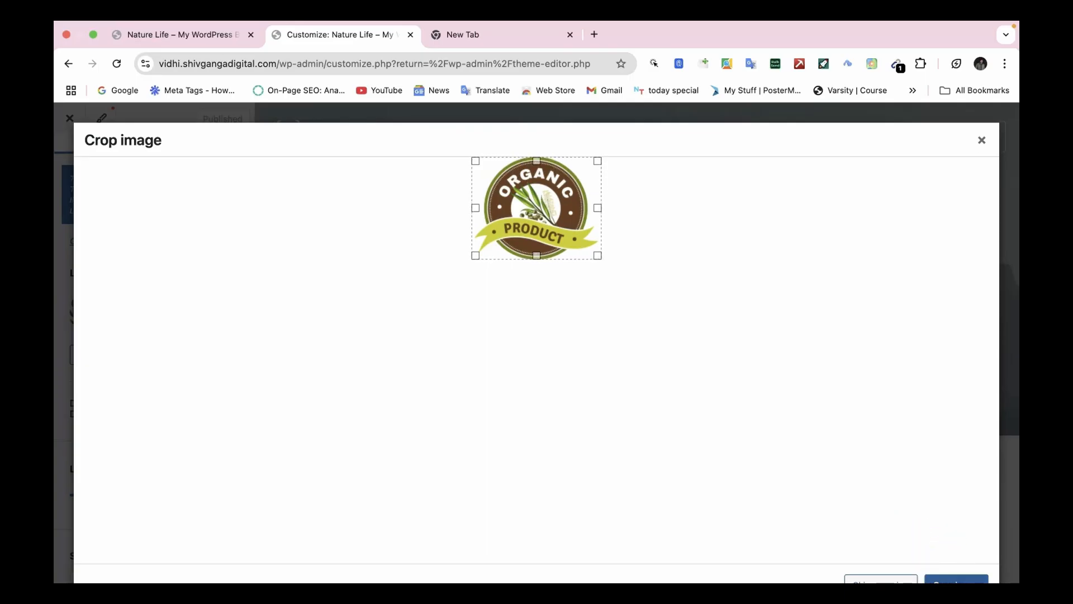
left_click(957, 581)
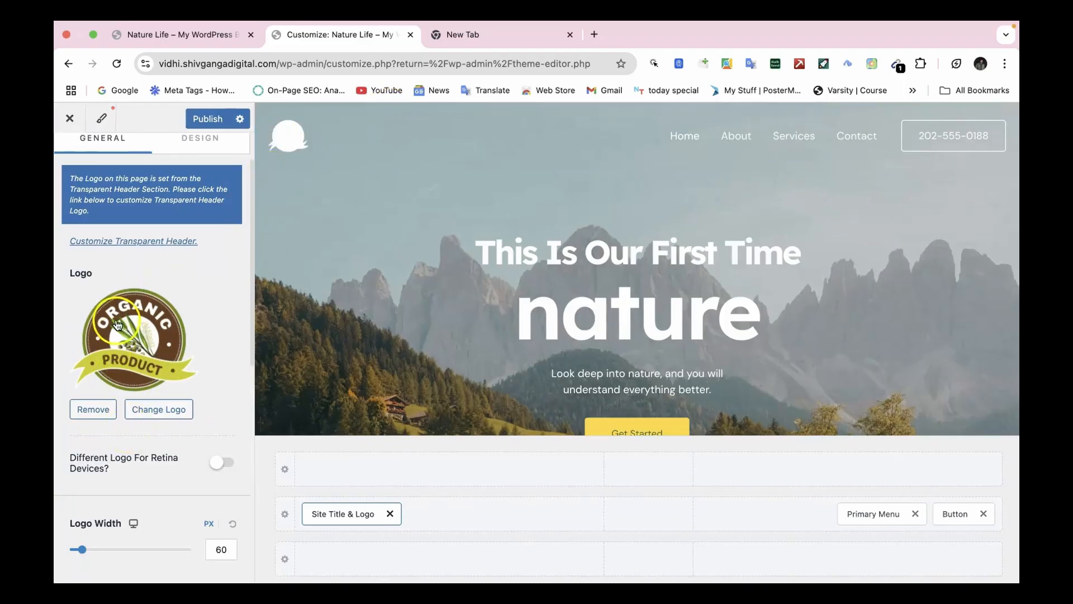
Review the logo settings against the header preview, and remove the Organic Product badge from the logo setting
scroll(140, 420, "down", 1)
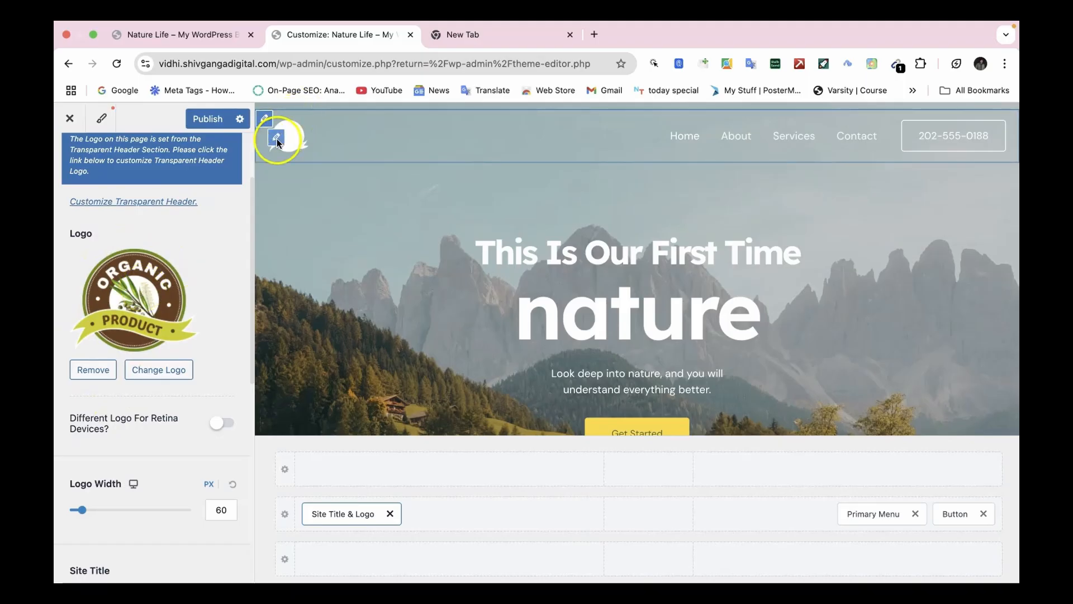
scroll(106, 467, "down", 8)
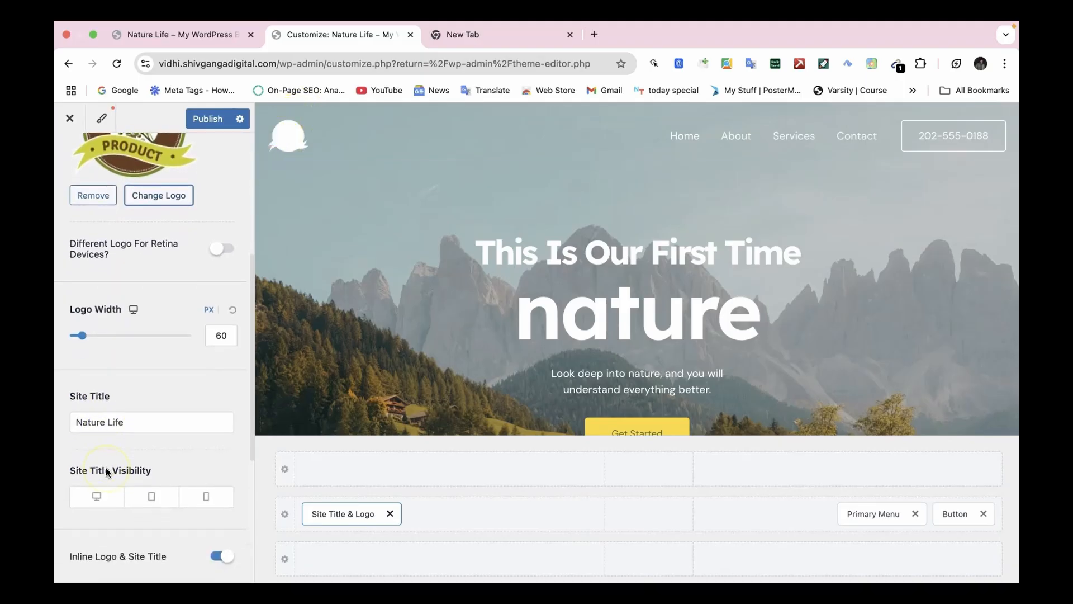
scroll(106, 468, "down", 3)
scroll(106, 467, "up", 10)
left_click(96, 468)
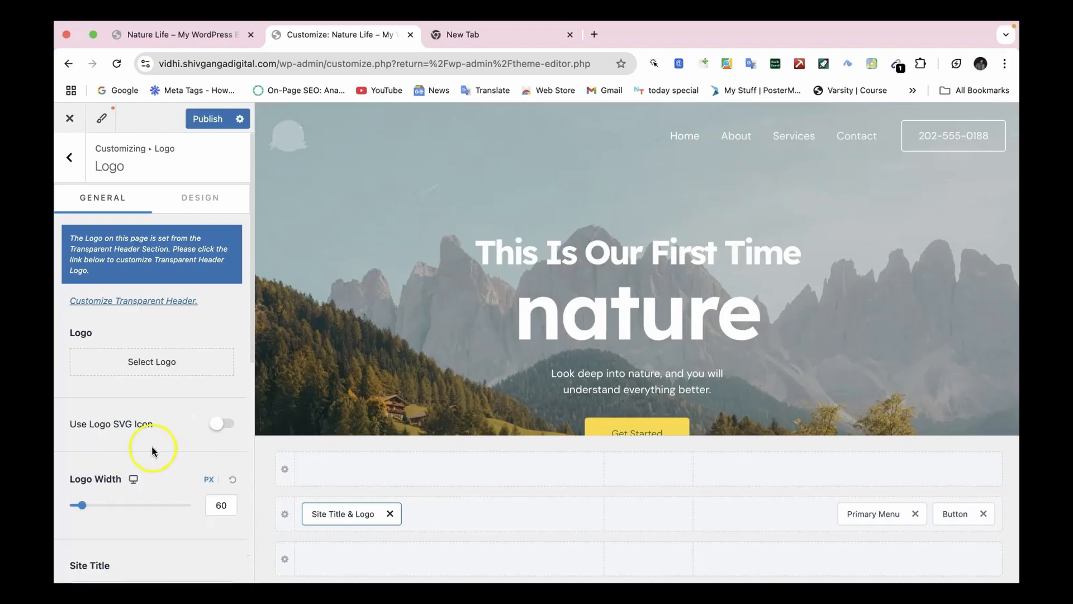
left_click(156, 363)
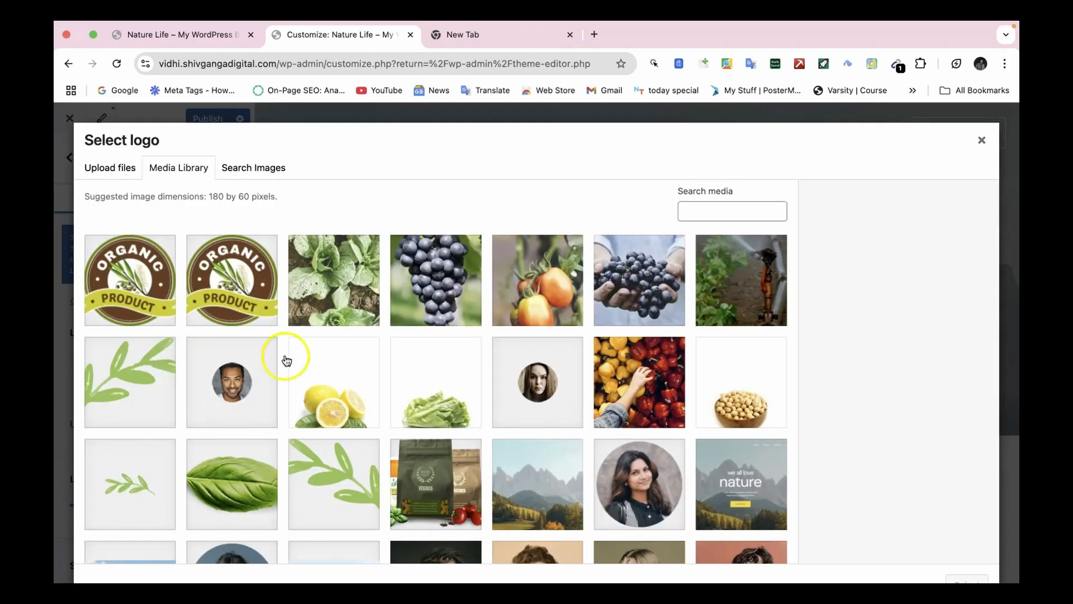
left_click(129, 313)
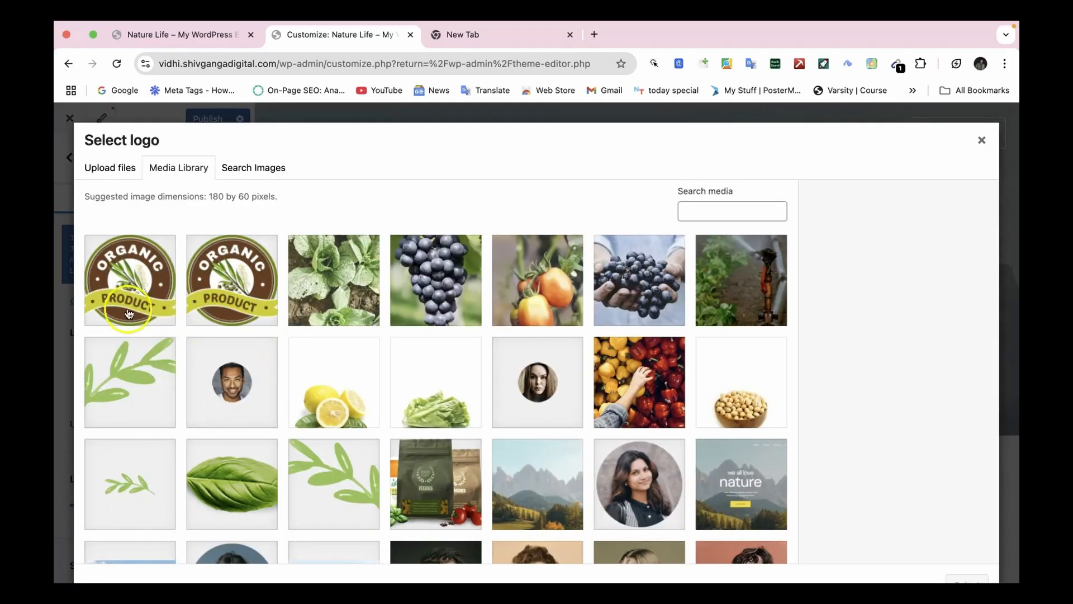
scroll(503, 377, "down", 3)
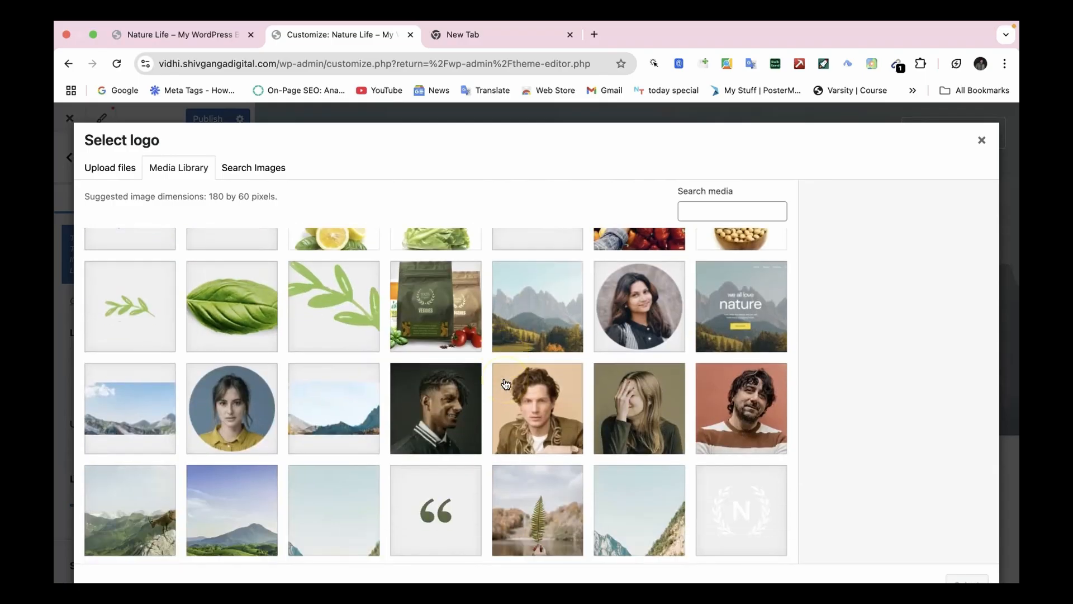
scroll(506, 384, "down", 3)
left_click(755, 359)
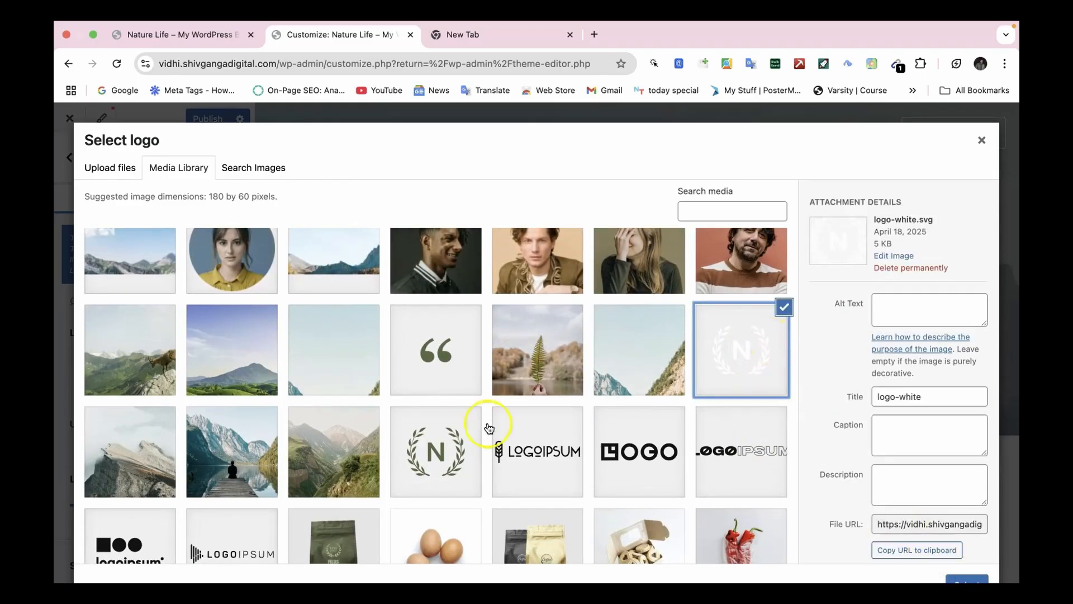
left_click(460, 438)
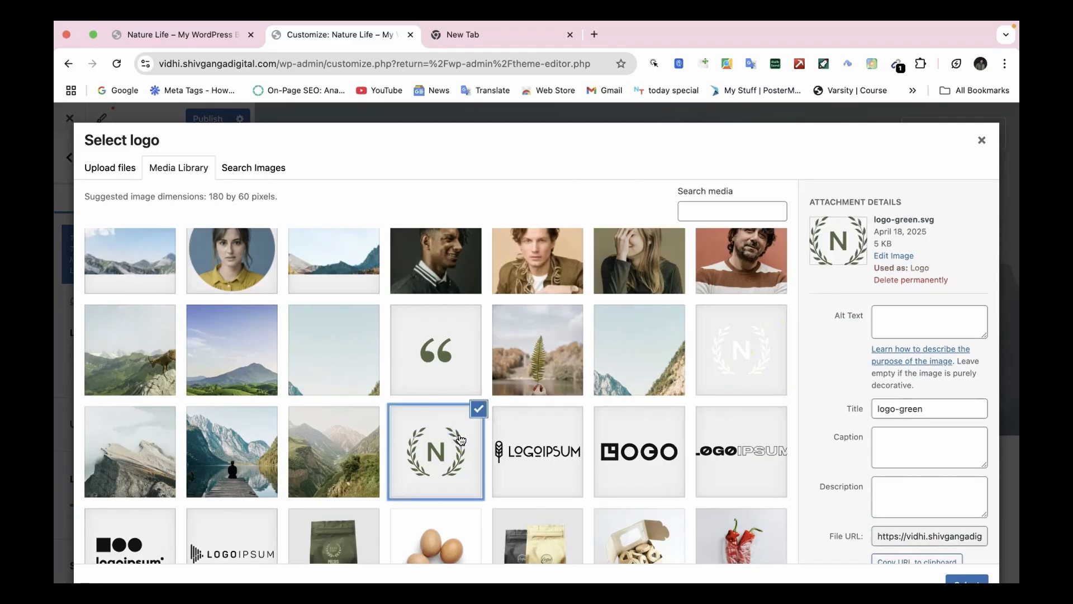
left_click(974, 580)
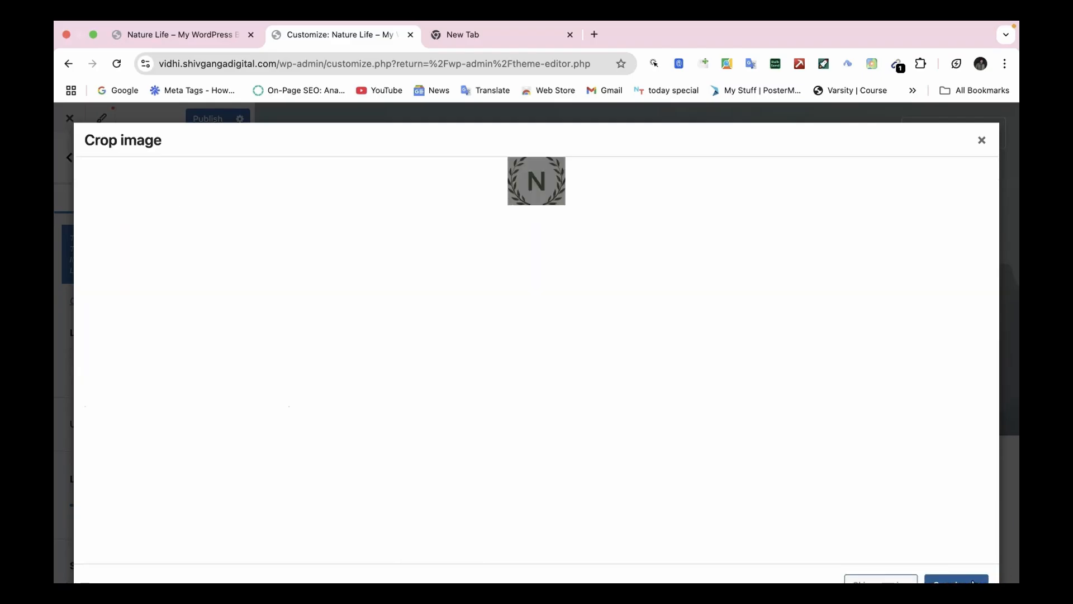
left_click(984, 138)
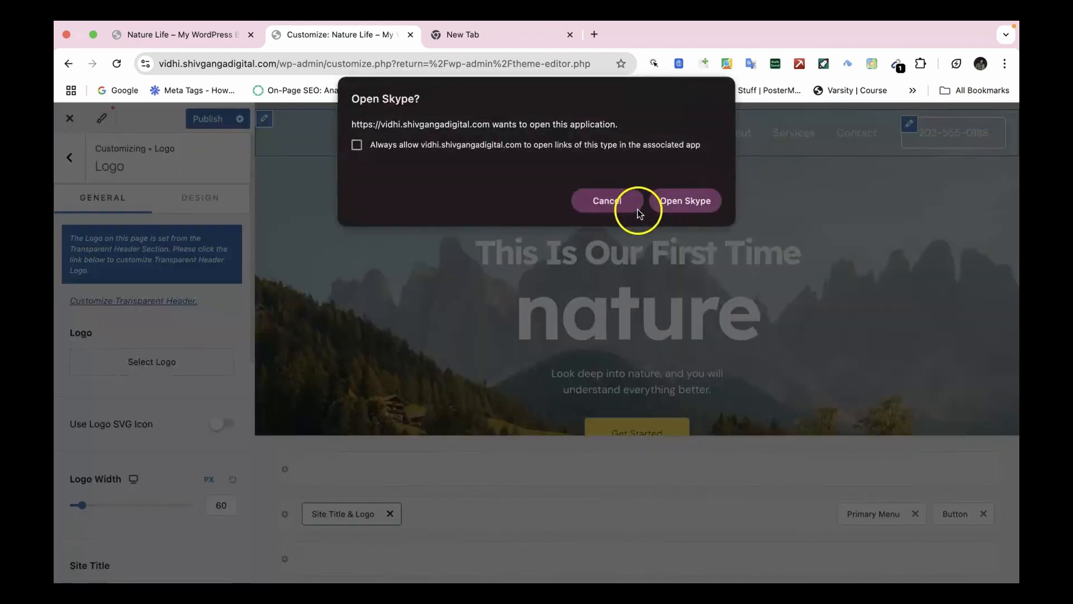
left_click(607, 203)
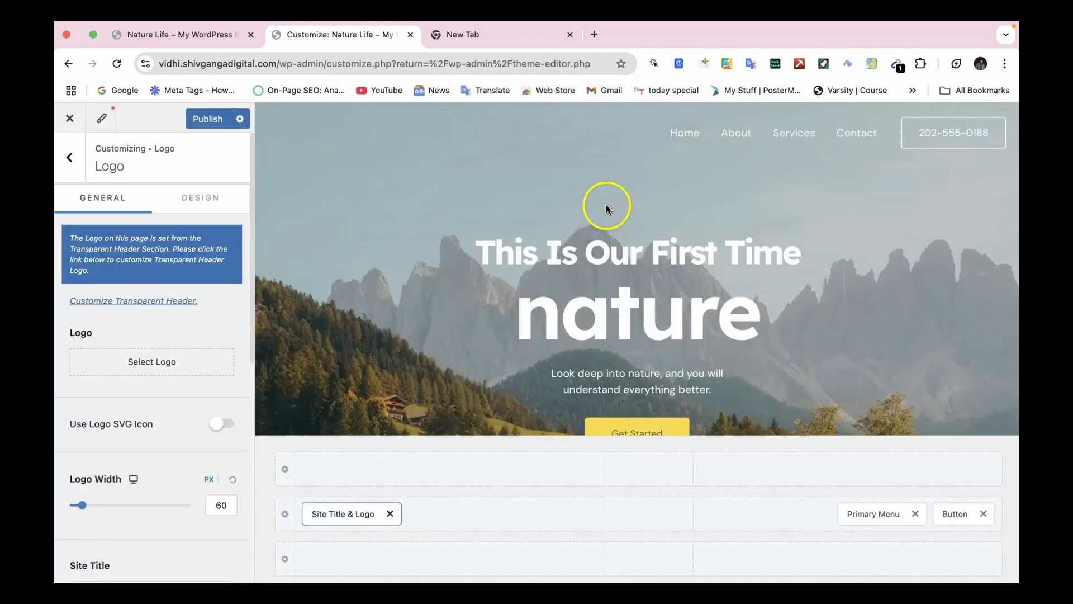
Try to set logo-white.svg from the media library as the logo by cropping it, and close the crop dialog
left_click(152, 363)
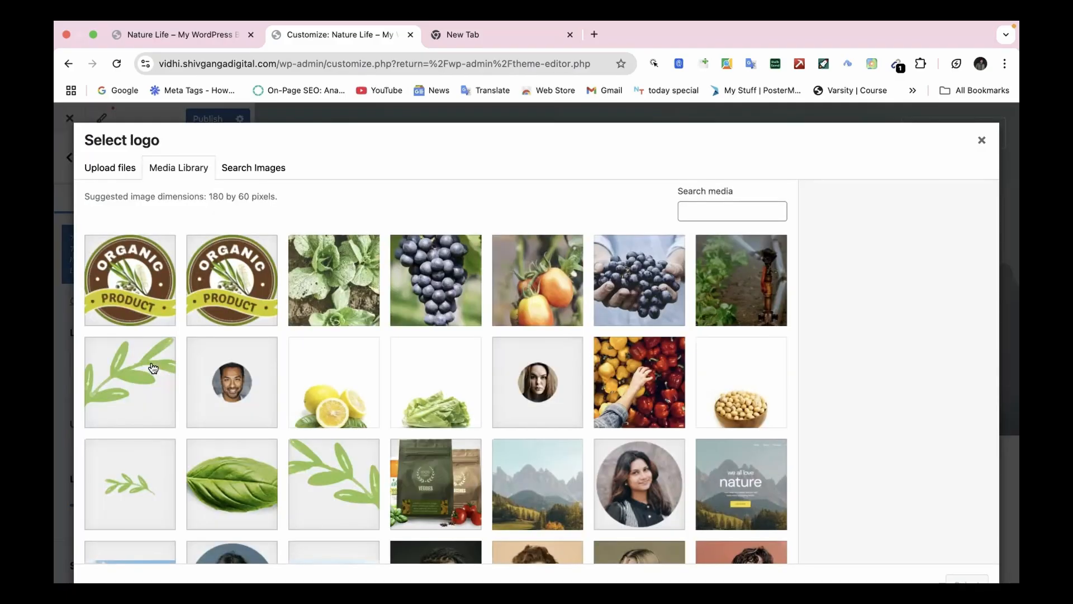
scroll(688, 359, "down", 5)
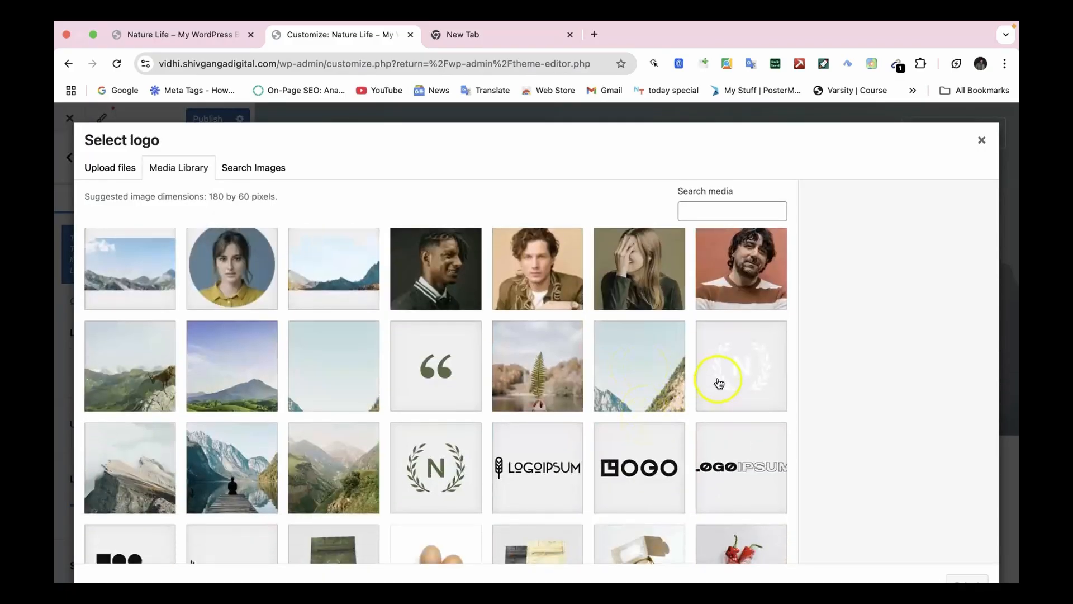
left_click(719, 384)
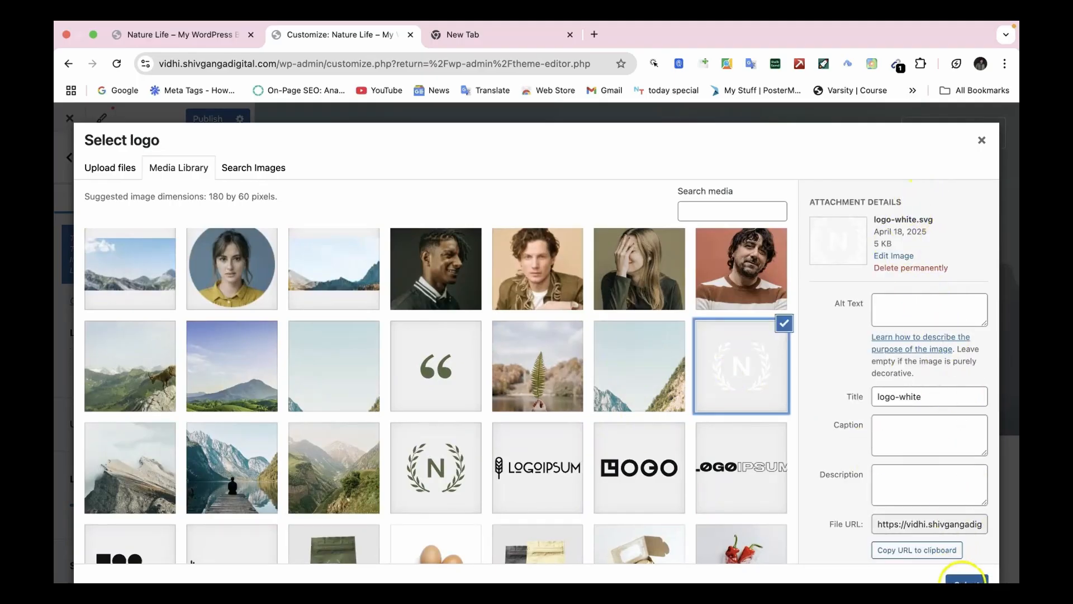
left_click(965, 582)
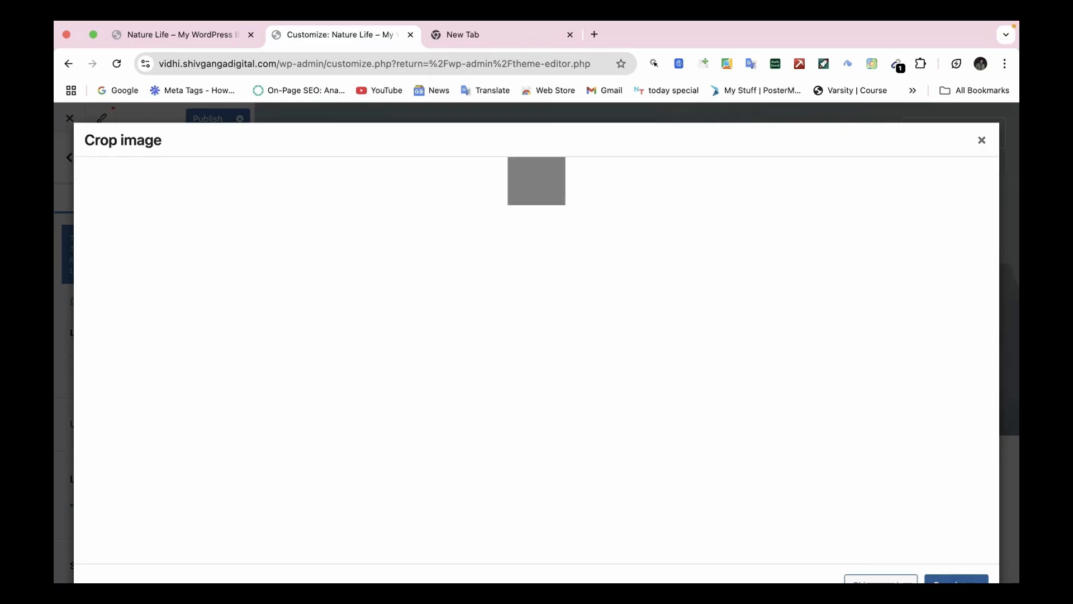
left_click(958, 580)
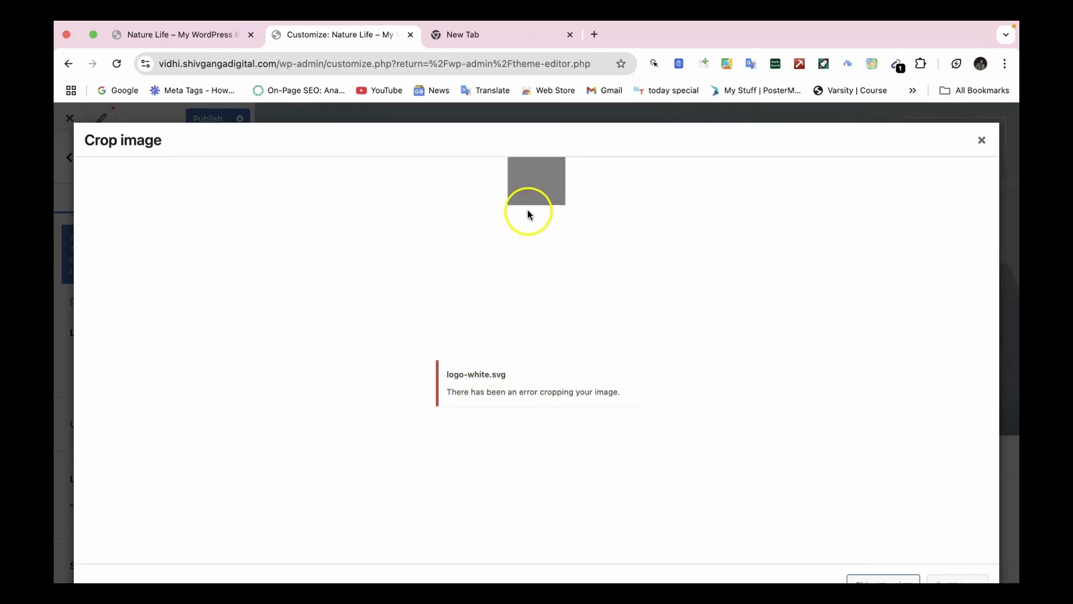
left_click(982, 141)
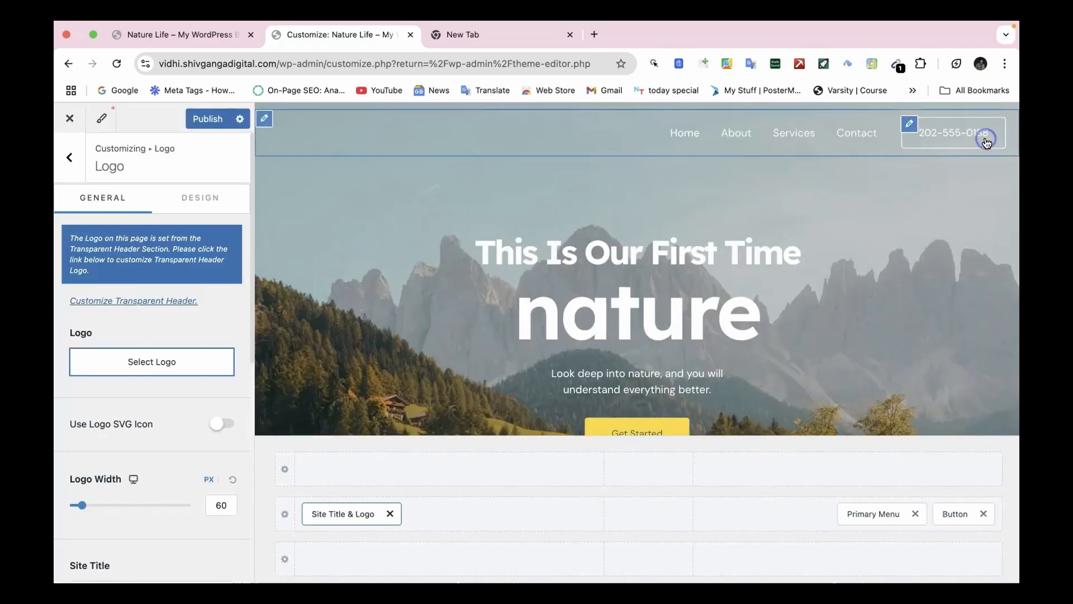
Set logo-green.svg from the media library as the logo, skipping the crop
left_click(178, 370)
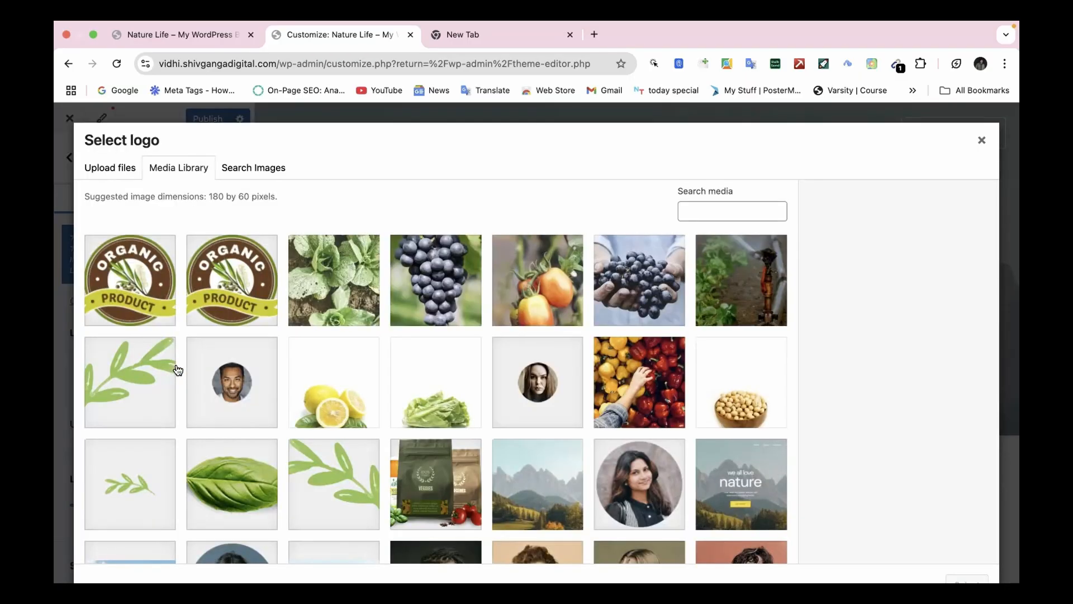
scroll(444, 505, "down", 5)
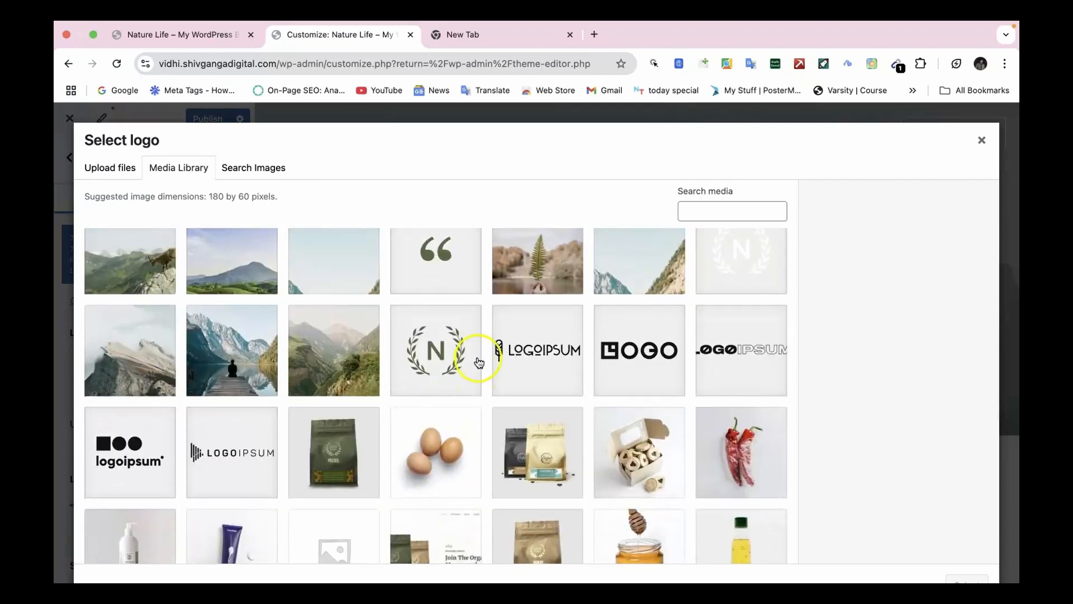
left_click(472, 352)
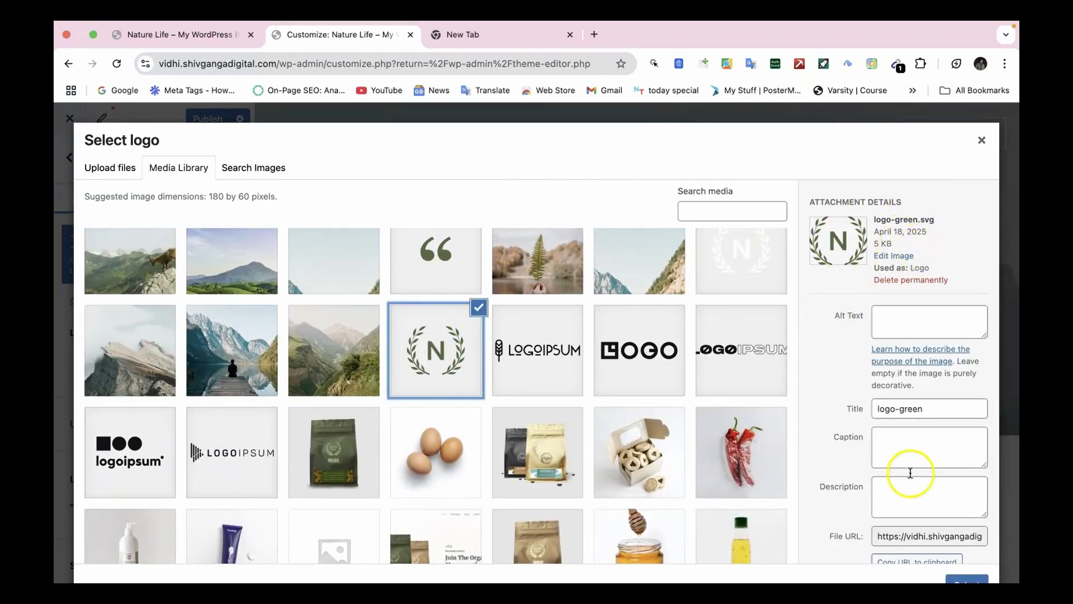
left_click(957, 581)
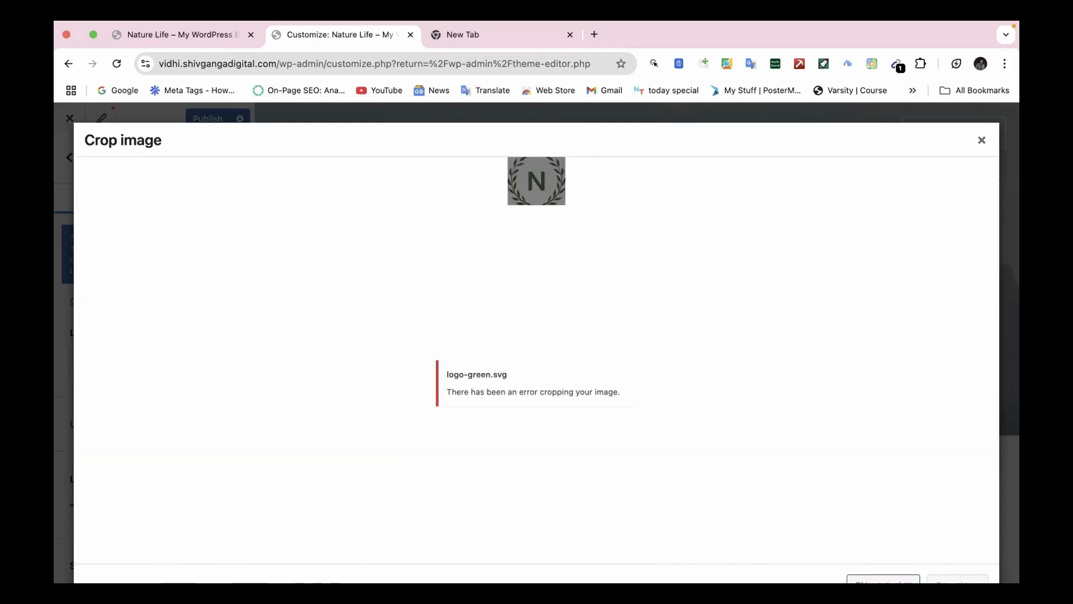
left_click(544, 168)
left_click(886, 580)
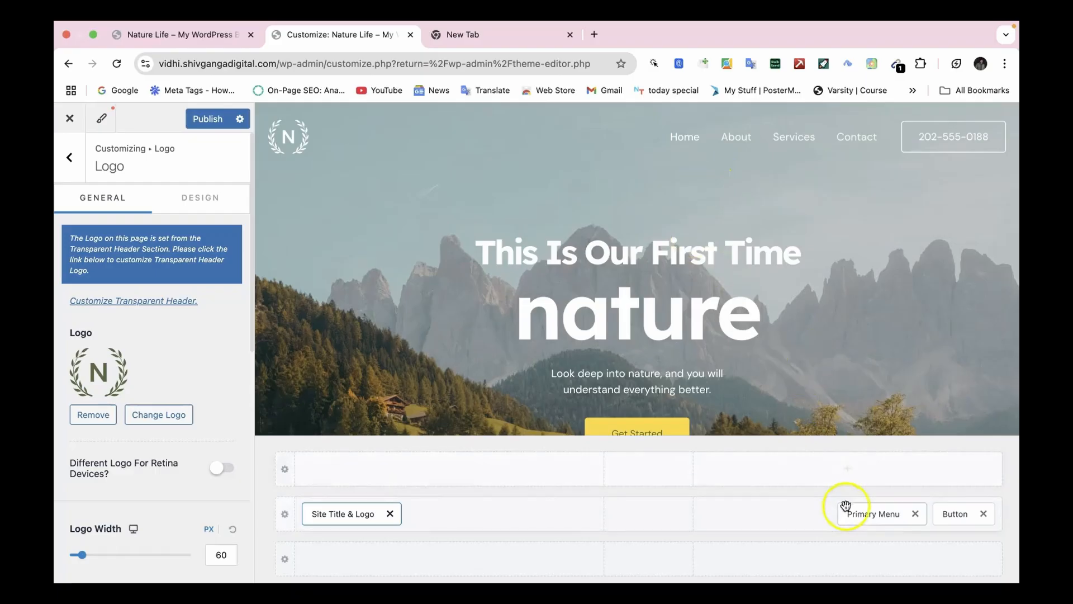
Rearrange the header with Site Title & Logo centred in the middle row and Primary Menu centred in the row below
left_click_drag(861, 511, 626, 519)
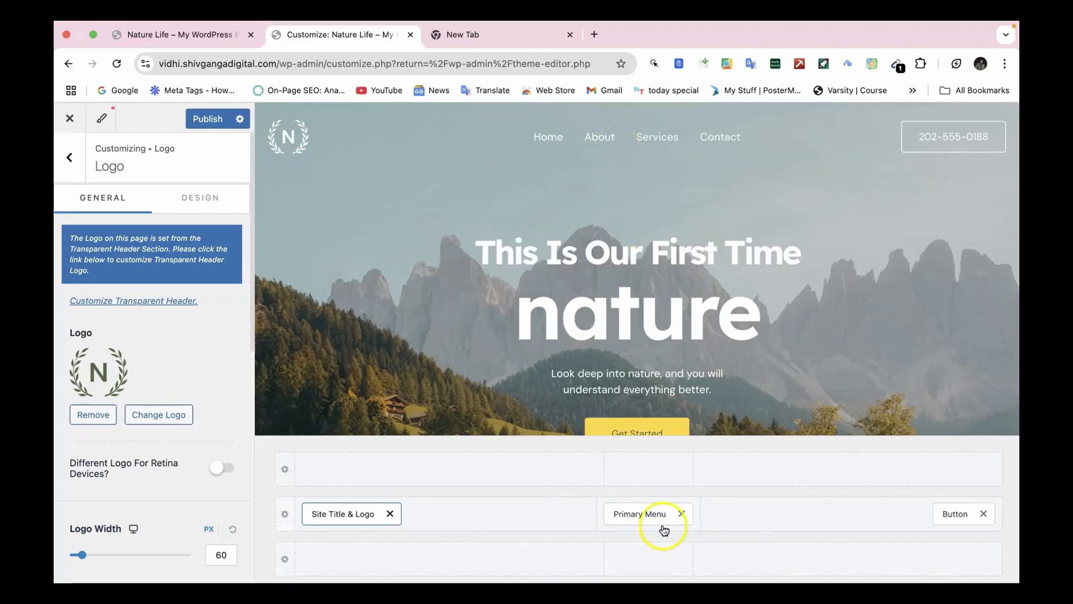
mouse_move(658, 518)
left_mouse_down()
mouse_move(407, 472)
mouse_move(455, 496)
mouse_move(469, 517)
mouse_move(648, 508)
mouse_move(371, 535)
mouse_move(343, 510)
mouse_move(445, 529)
mouse_move(606, 520)
mouse_move(652, 530)
left_mouse_up()
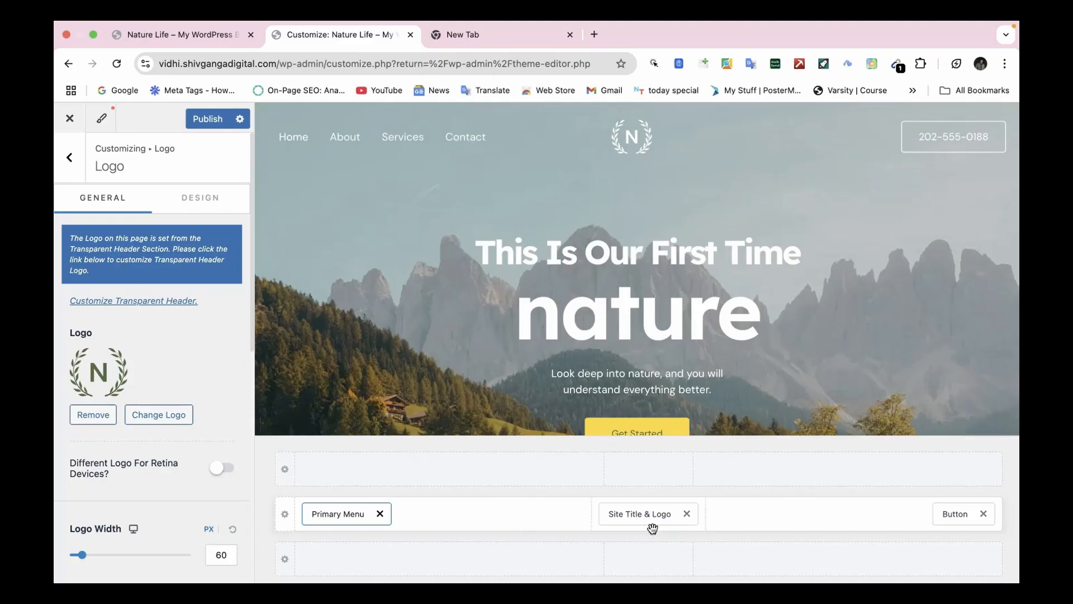
left_click_drag(335, 512, 666, 565)
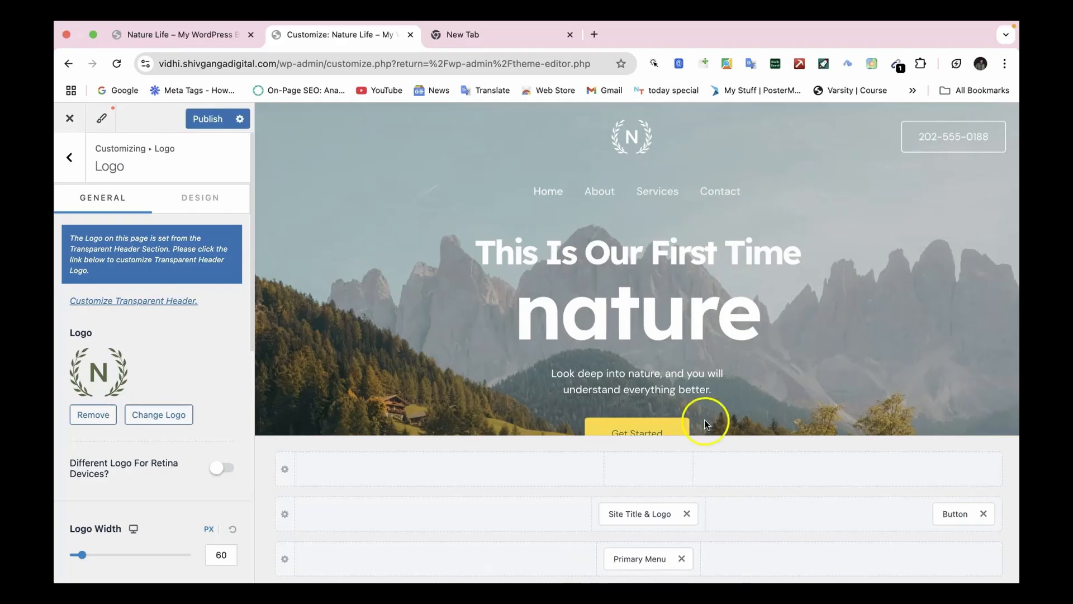
Return Site Title & Logo to the left section of the middle header row and Primary Menu to its place beside Button
left_click_drag(652, 511, 371, 522)
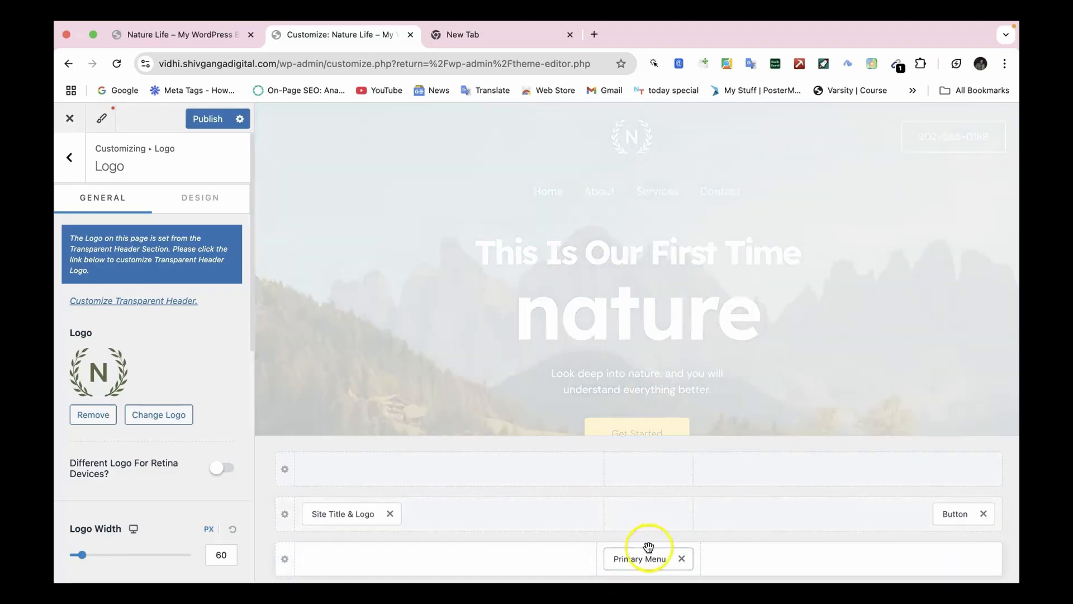
left_click_drag(648, 547, 882, 531)
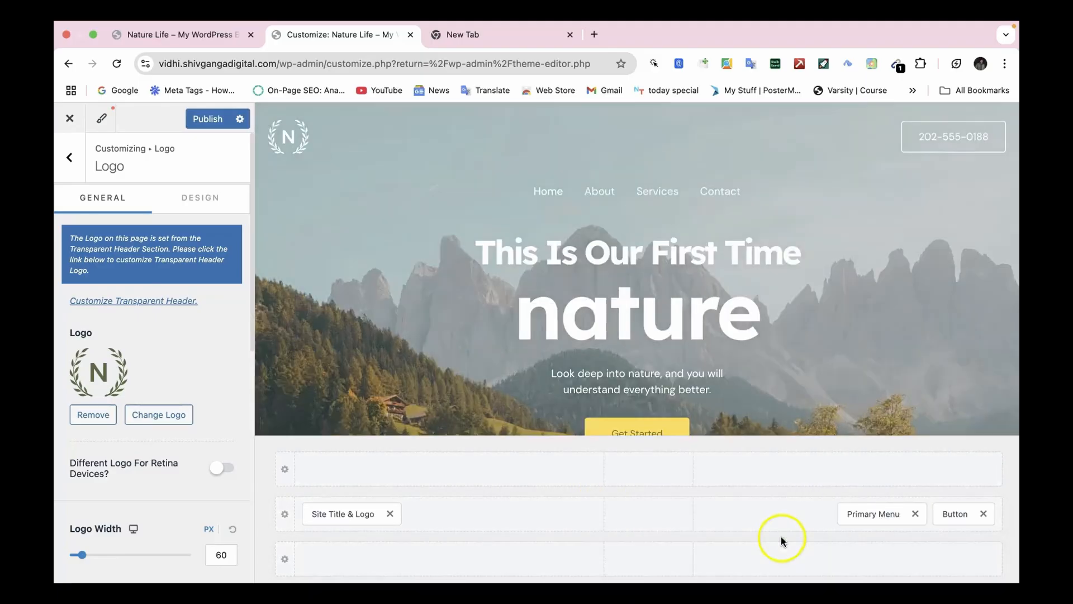
Look over the logo width and site title options, and open the Primary Menu element's settings
scroll(190, 461, "down", 3)
scroll(190, 462, "down", 2)
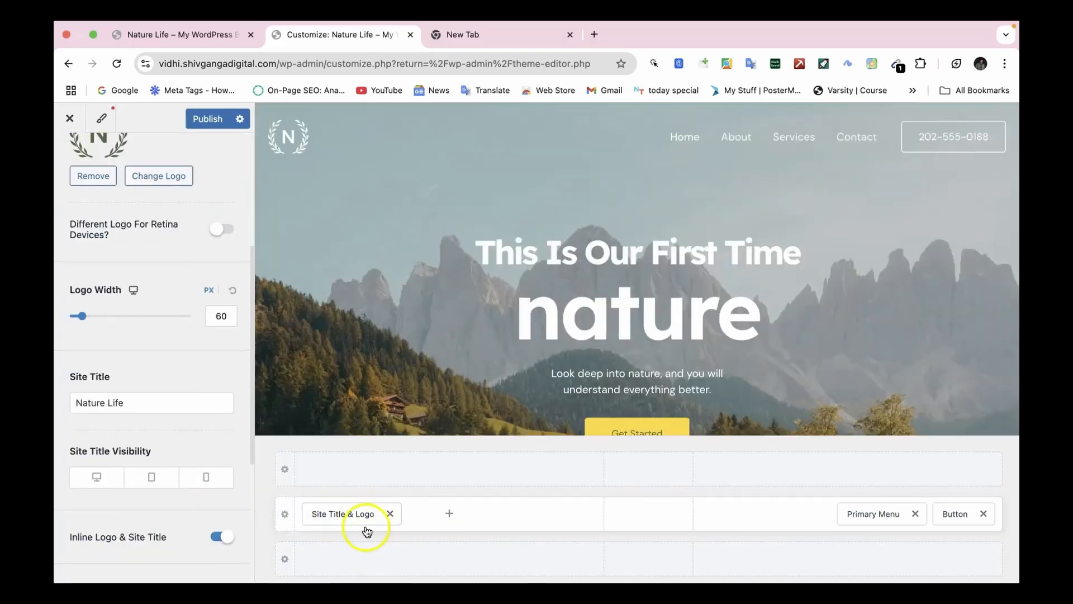
left_click(366, 528)
left_click(879, 523)
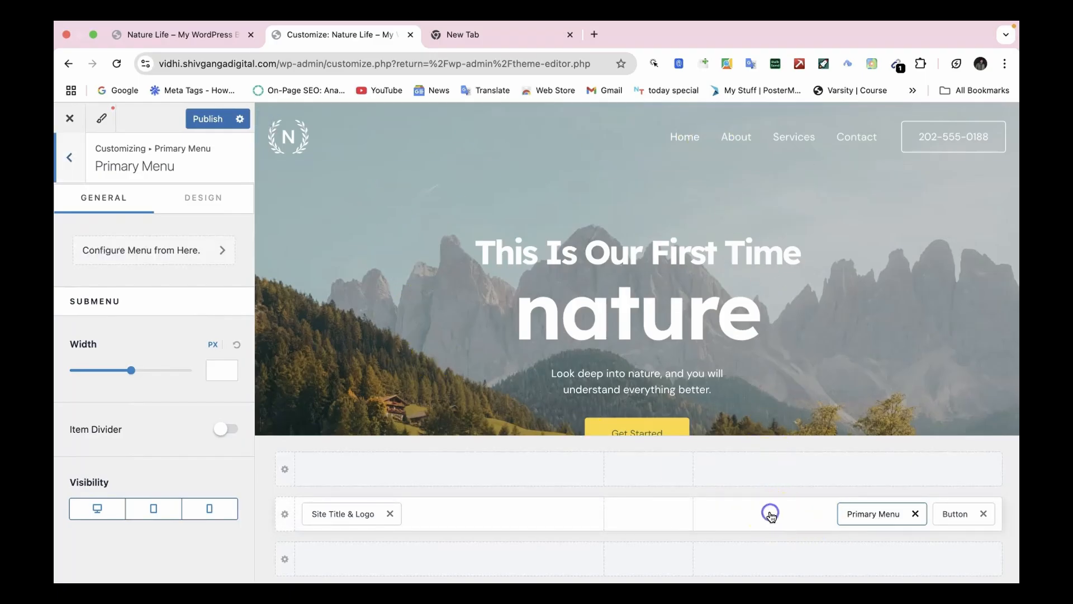
Add a Search element to the right section of the middle header row and remove the Button element
left_click(596, 511)
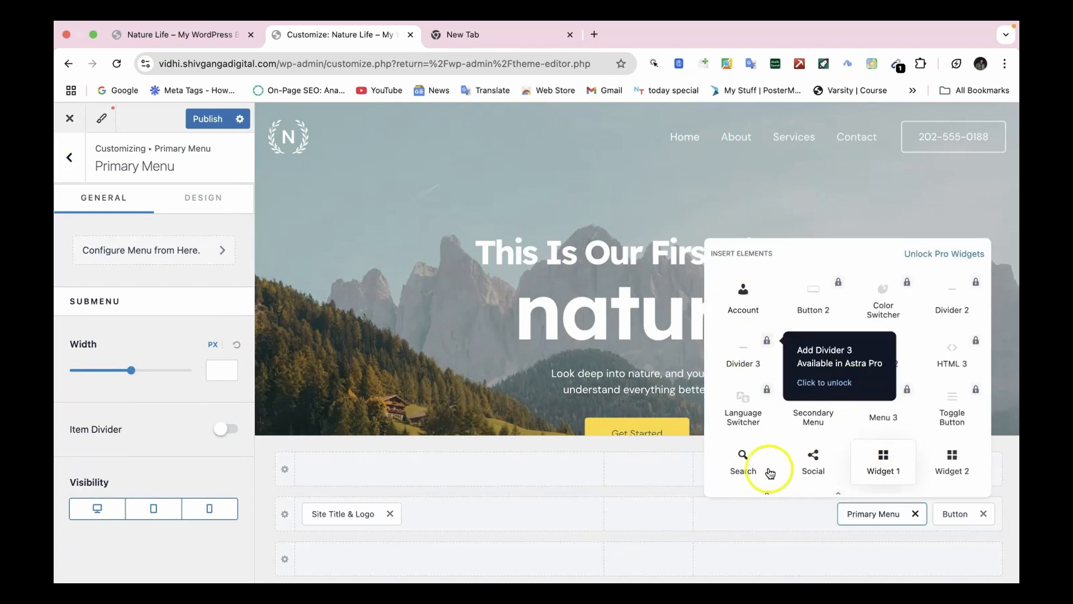
left_click(731, 475)
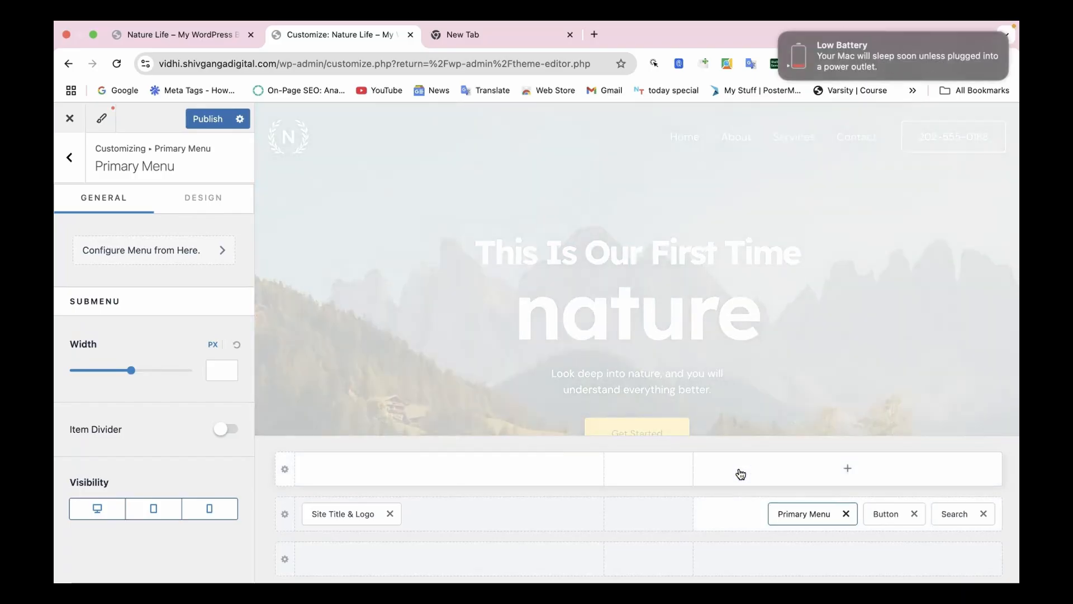
left_click(781, 36)
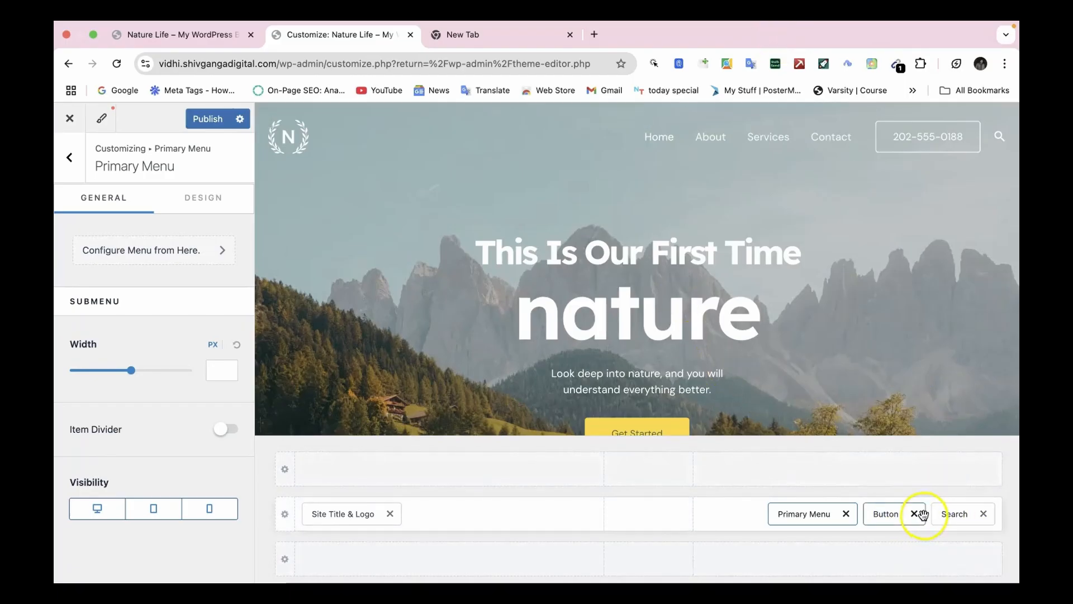
left_click(920, 517)
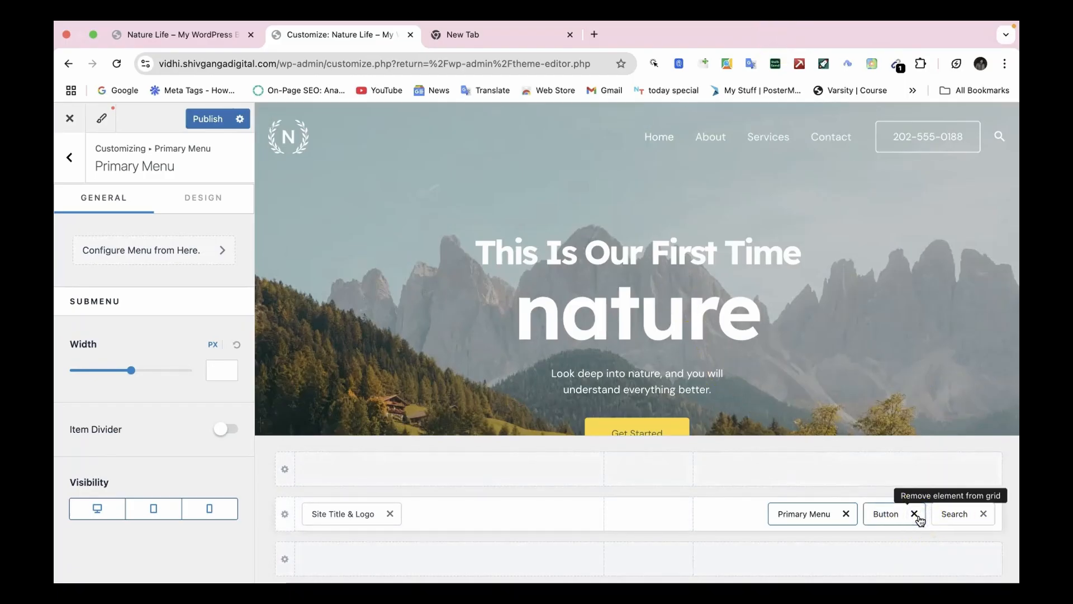
left_click(915, 513)
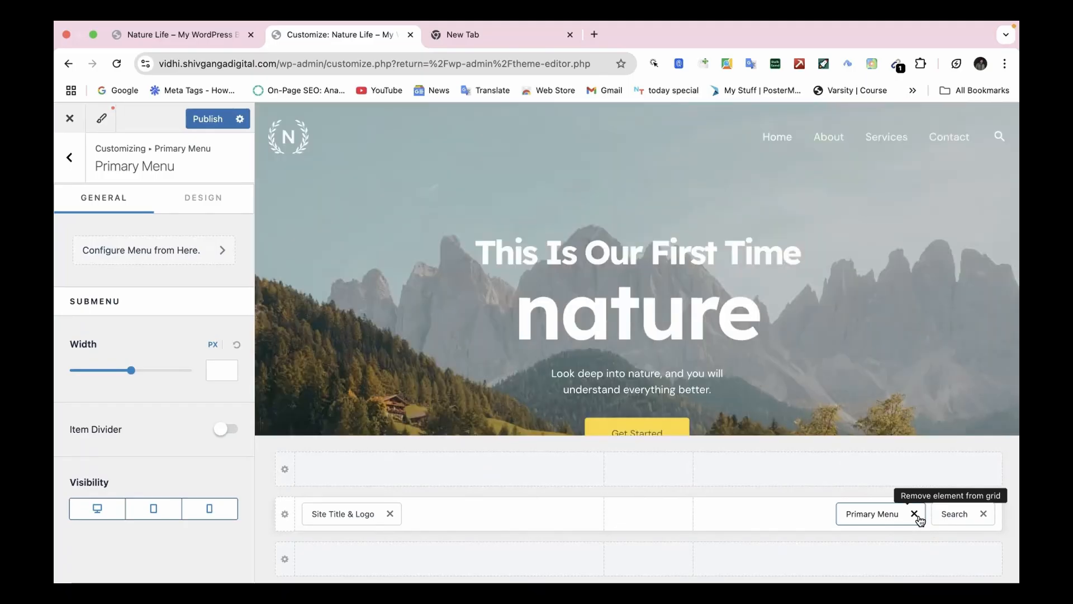
Look through the other insertable header elements without adding any, and publish the Customizer changes
left_click(819, 516)
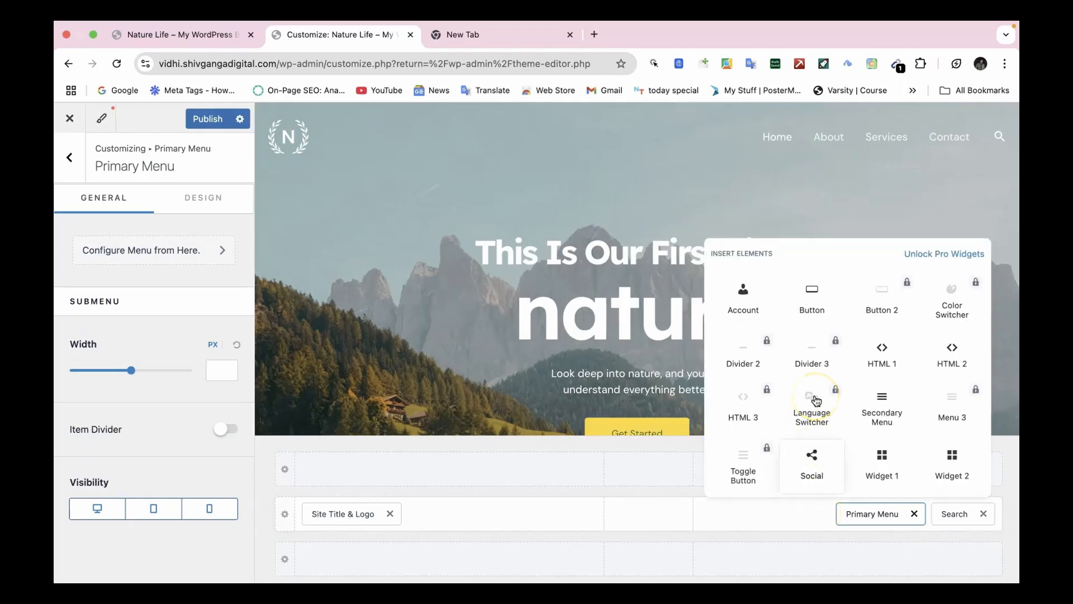
scroll(816, 400, "down", 2)
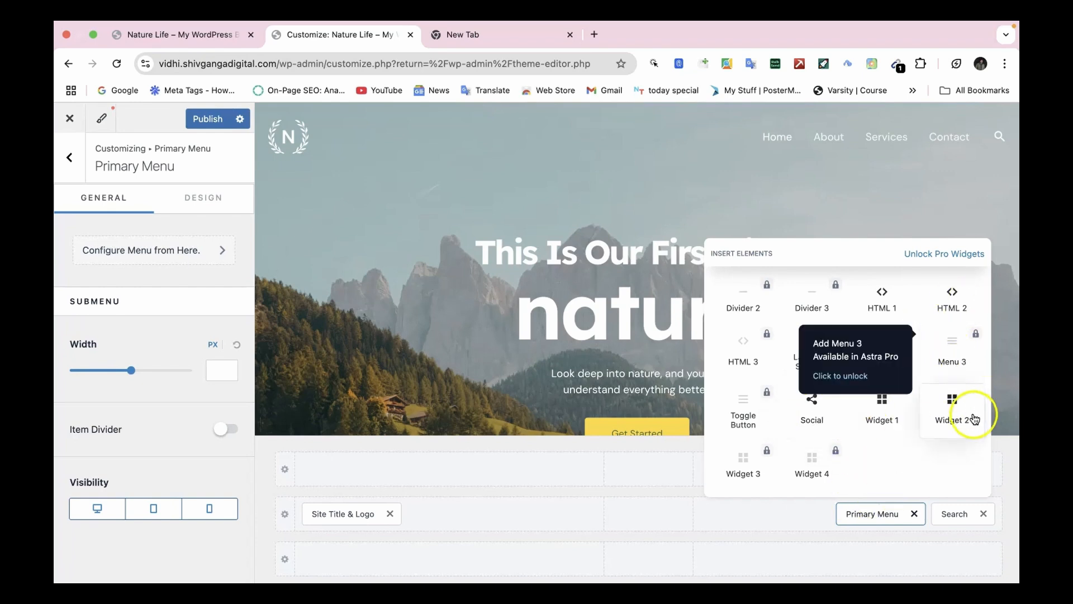
left_click(776, 535)
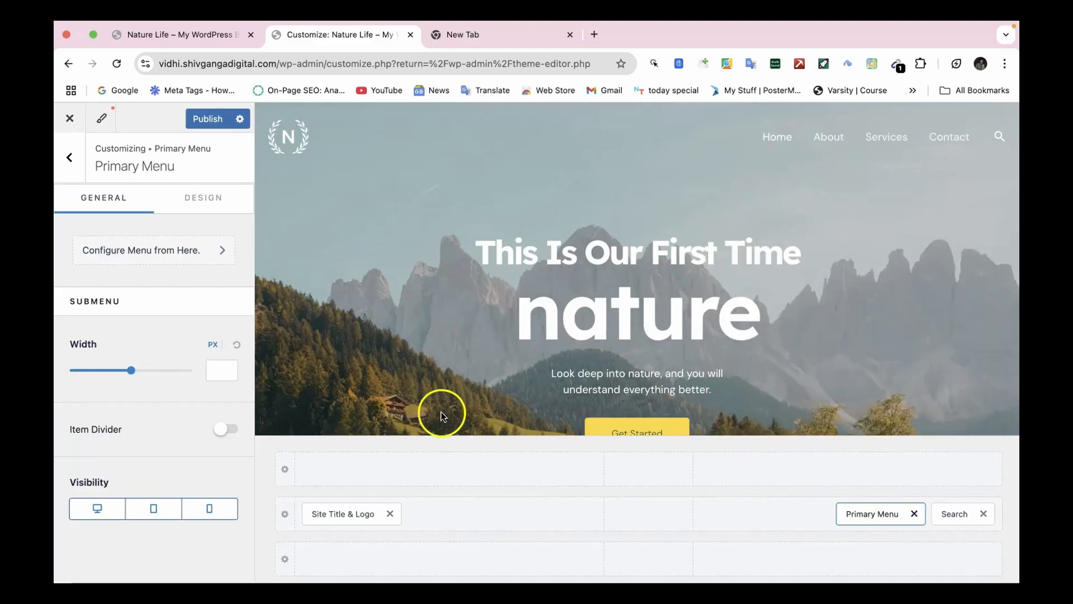
left_click(208, 120)
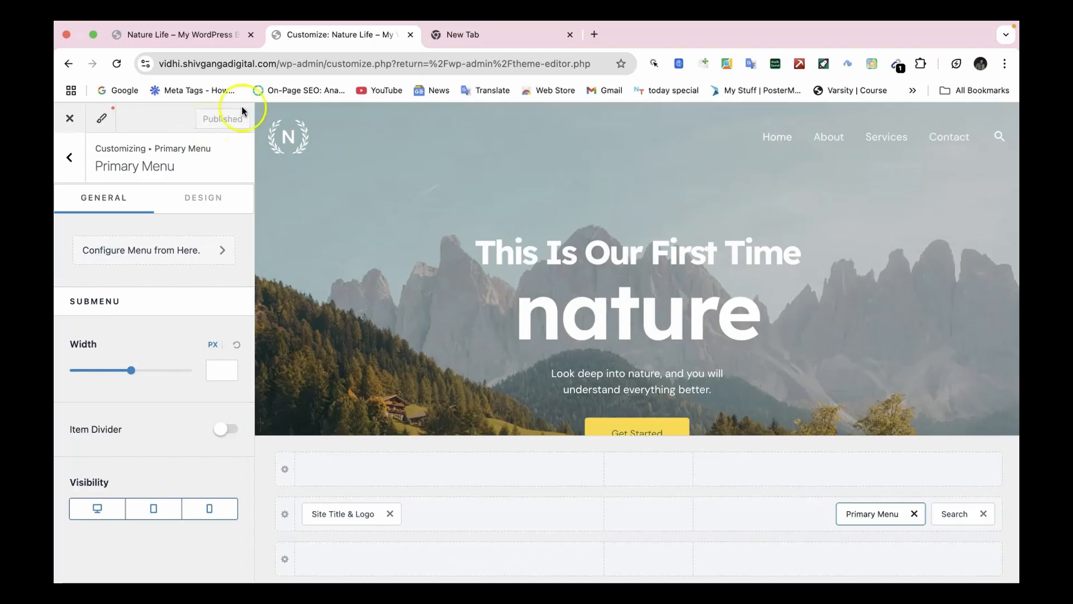
Reload the live Nature Life home page to check the published header, and return to the Customizer
left_click(148, 36)
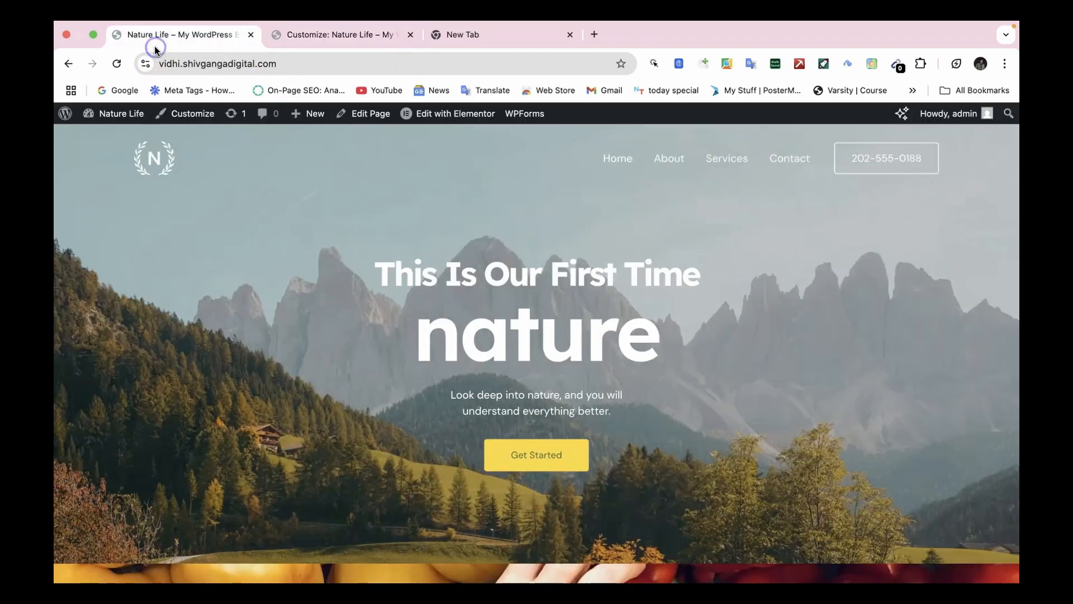
left_click(115, 62)
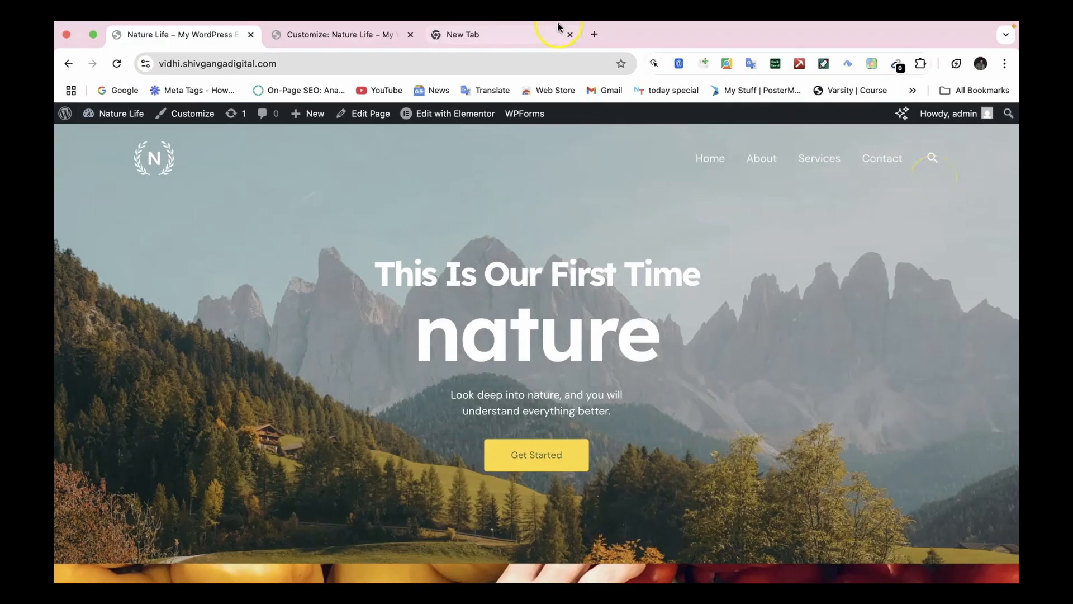
left_click(376, 35)
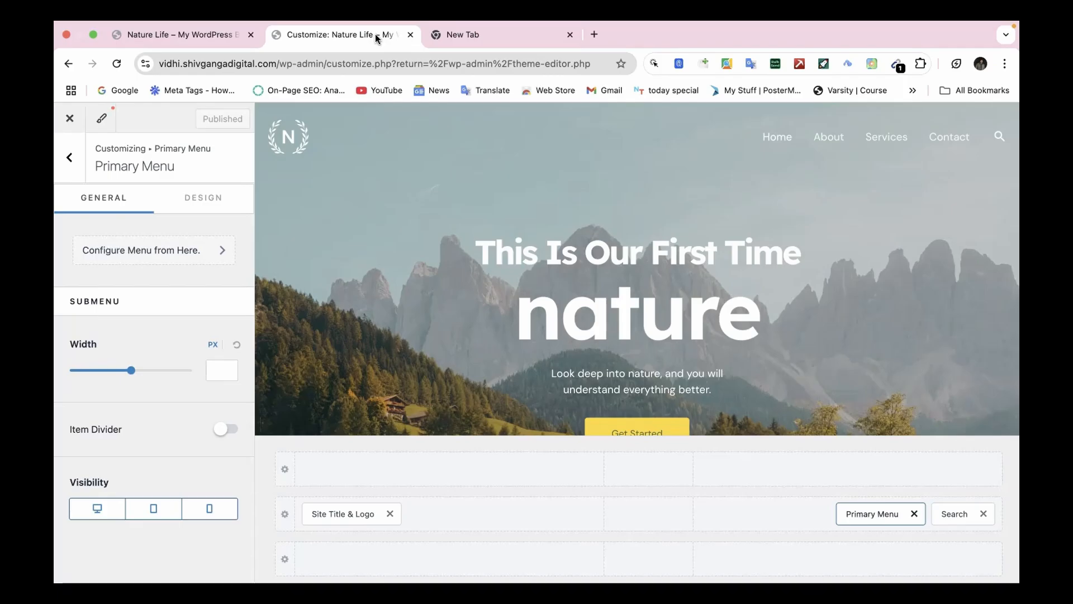
Leave the header settings, open the Footer Builder and look over its Footer Menu and HTML 1 elements
left_click(77, 160)
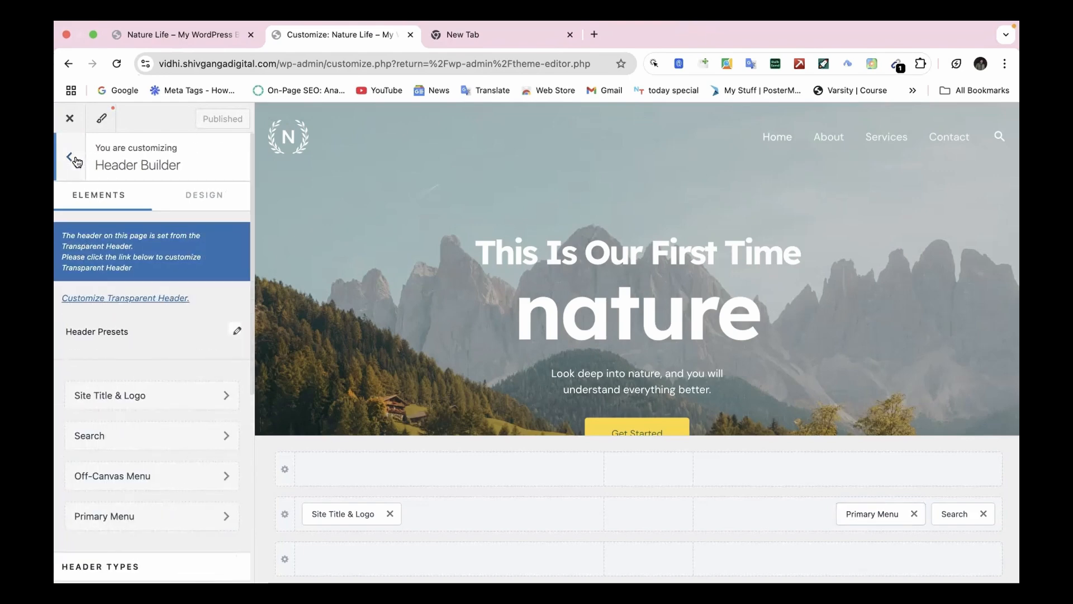
scroll(106, 358, "down", 1)
scroll(423, 416, "down", 2)
scroll(424, 417, "up", 2)
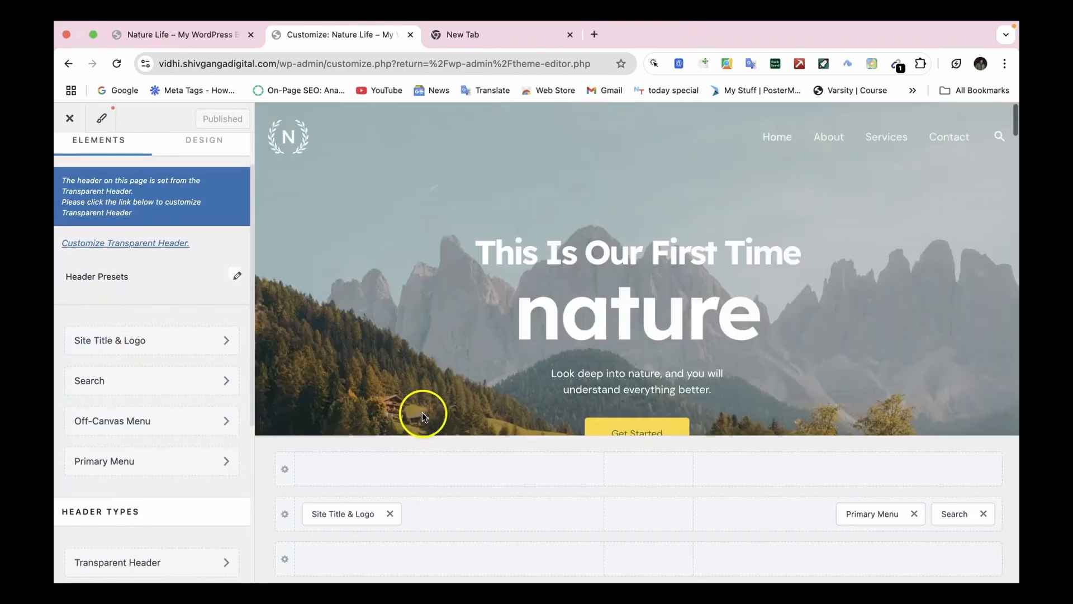
scroll(112, 212, "up", 1)
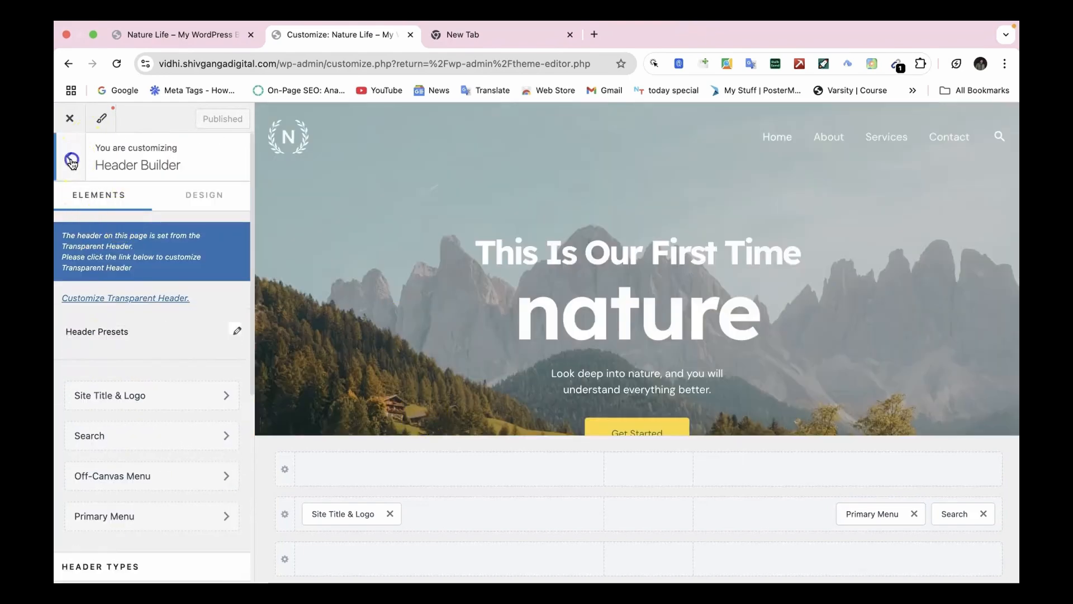
left_click(72, 161)
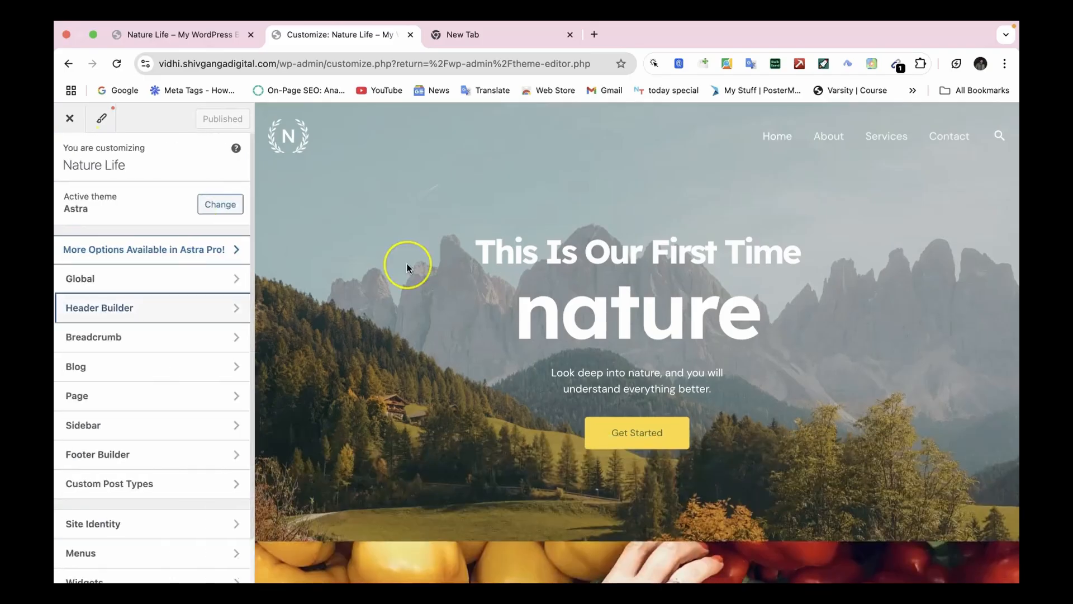
scroll(407, 264, "down", 15)
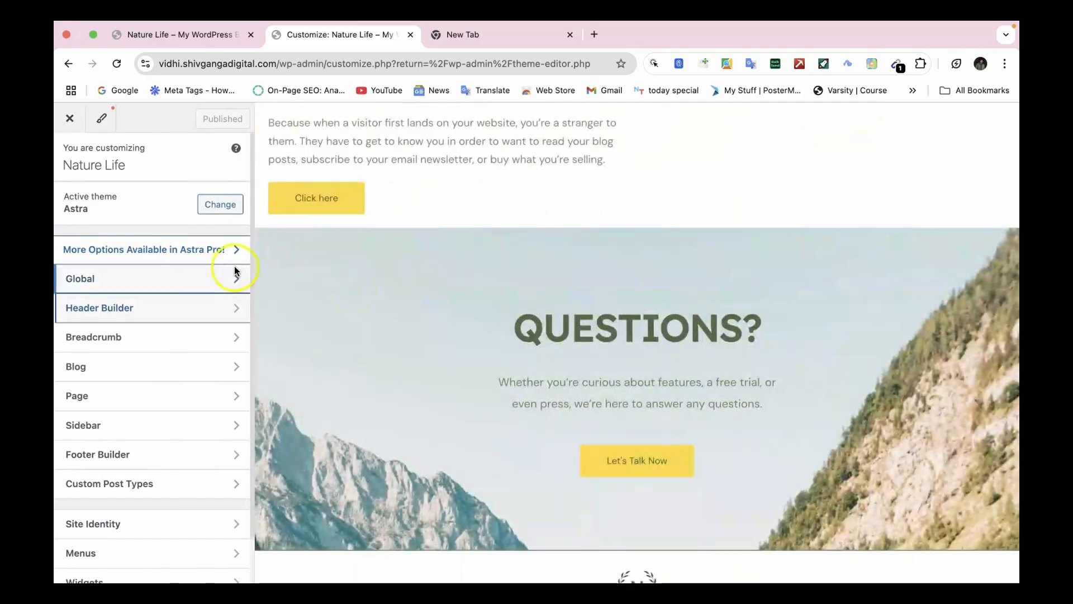
left_click(114, 467)
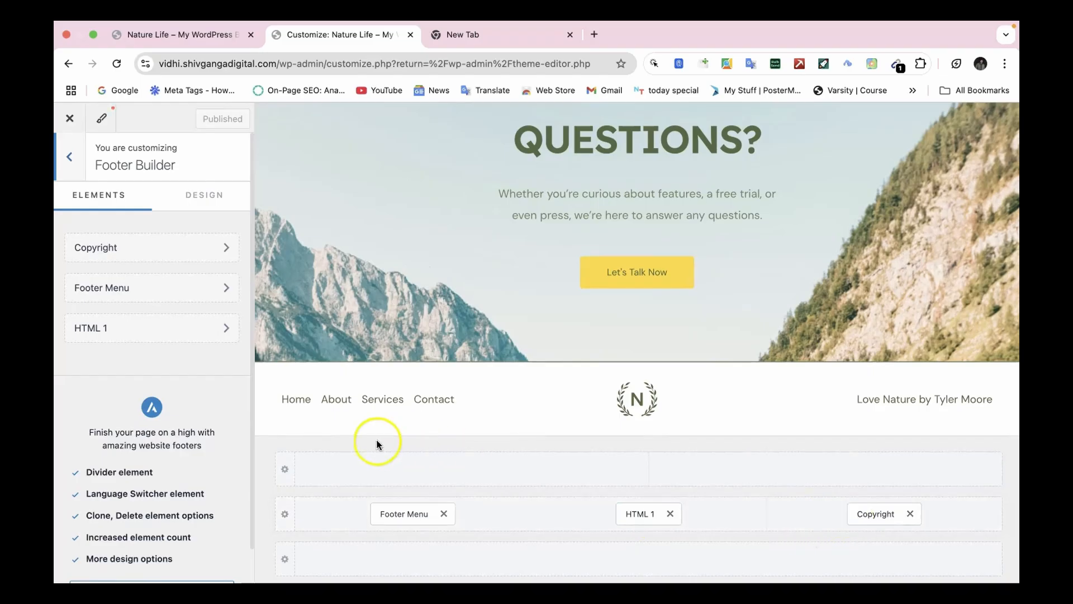
left_click_drag(395, 513, 307, 527)
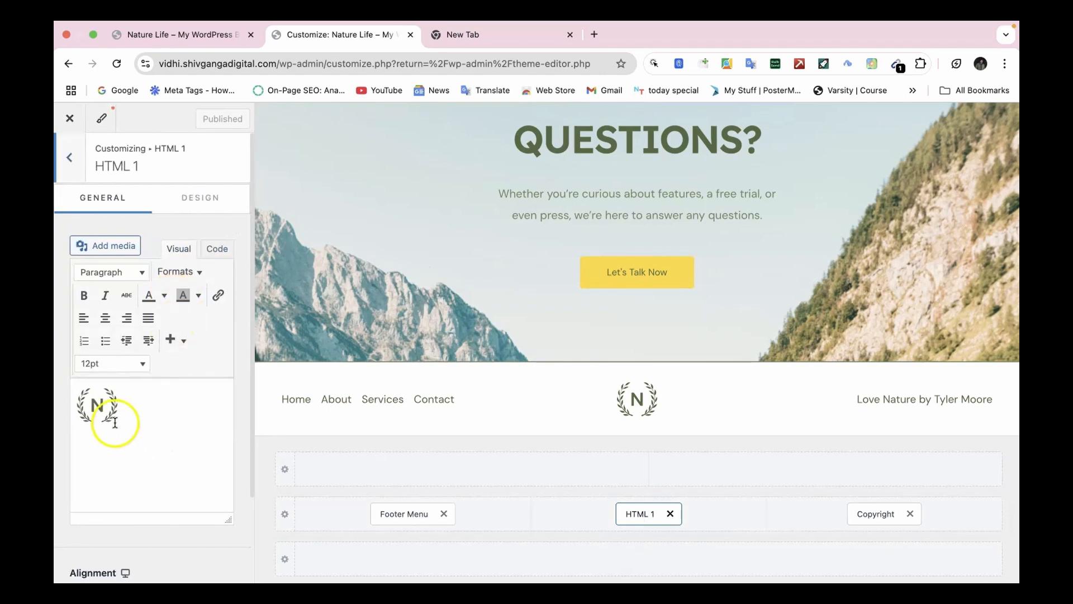
left_click(883, 521)
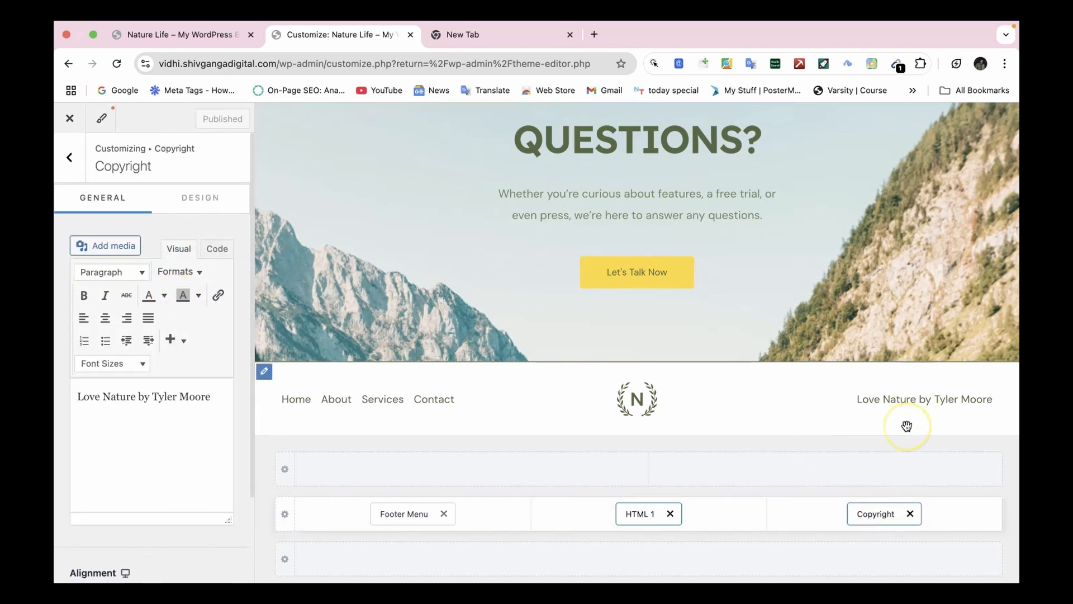
left_click(86, 386)
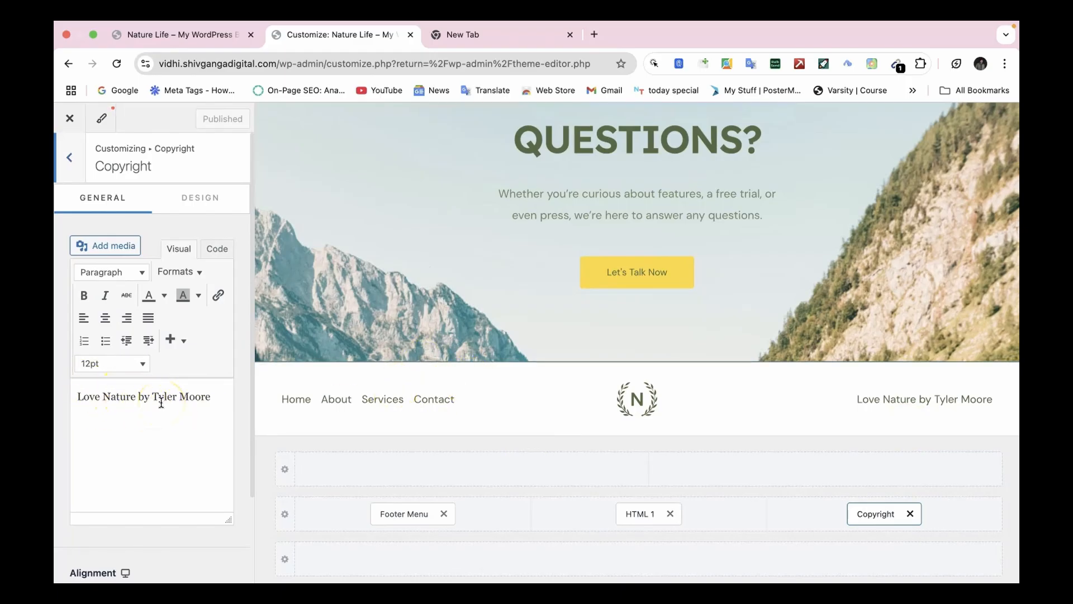
triple_click(141, 395)
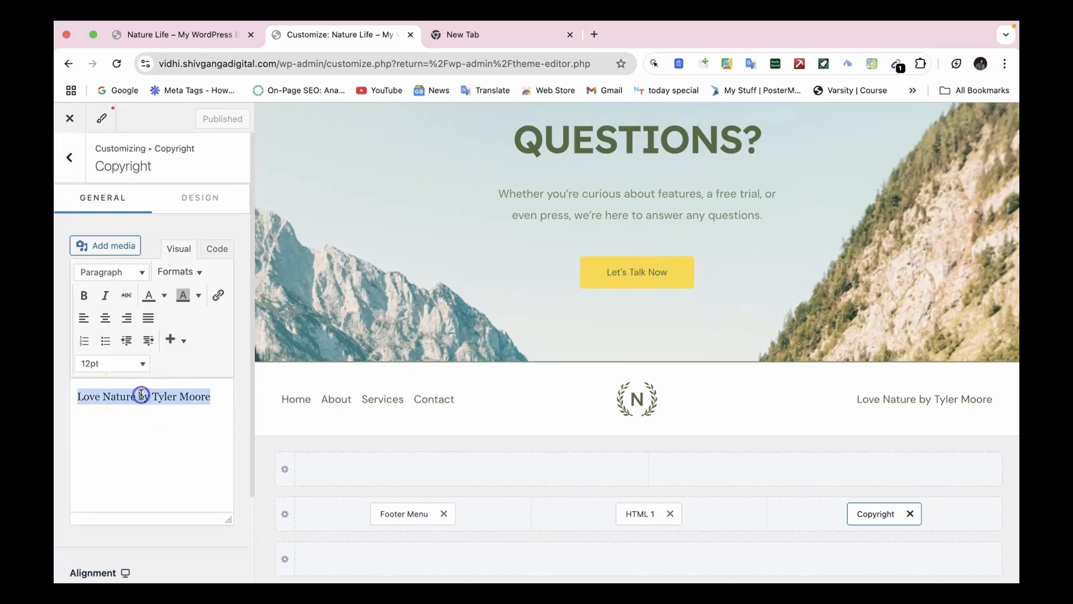
left_click(218, 296)
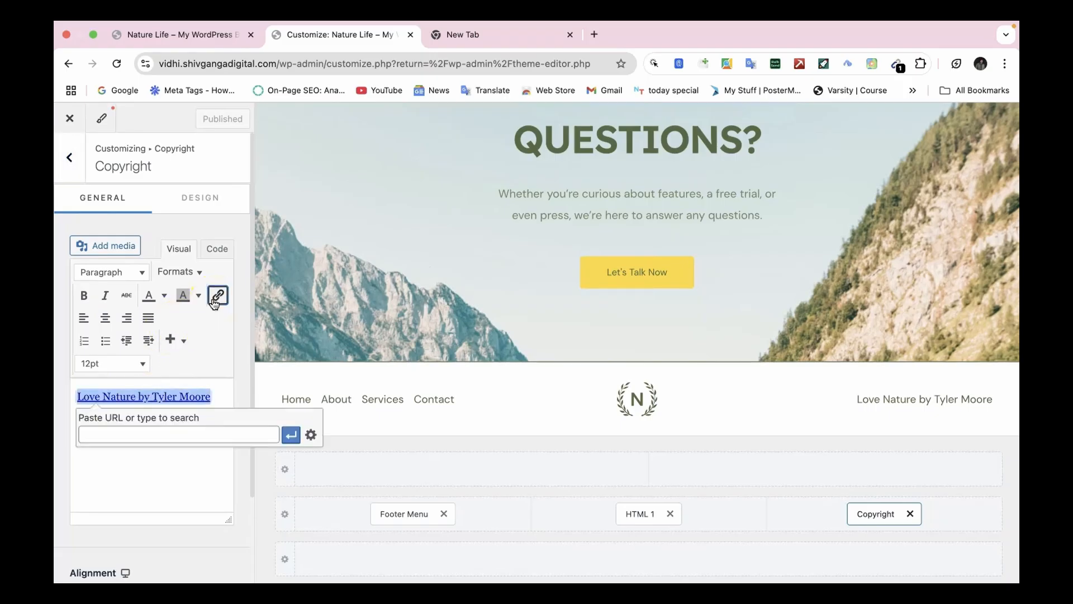
left_click(145, 435)
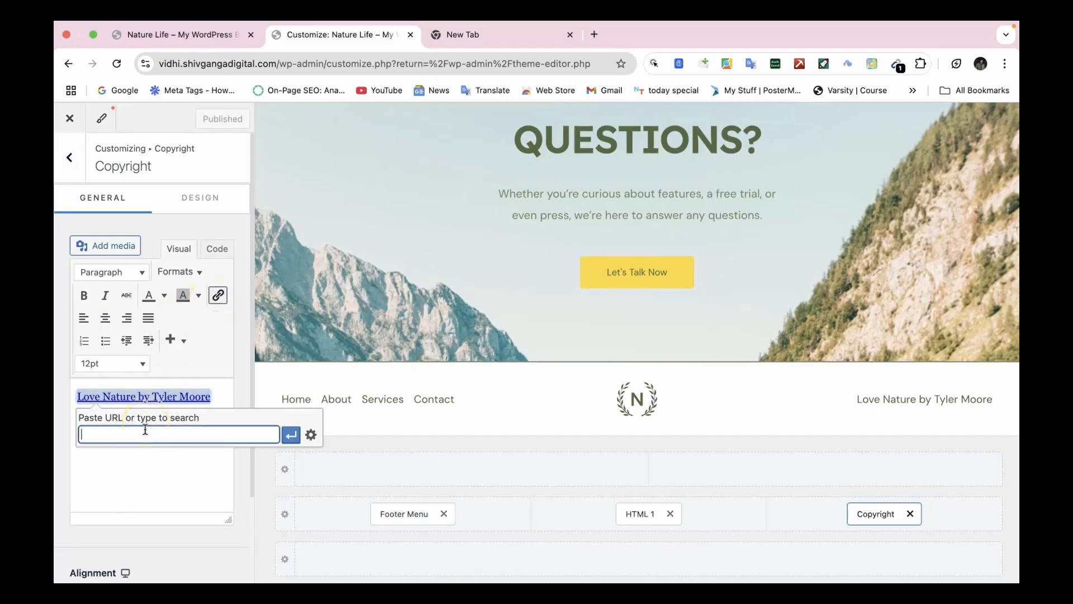
left_click(499, 35)
type("tutedude.com")
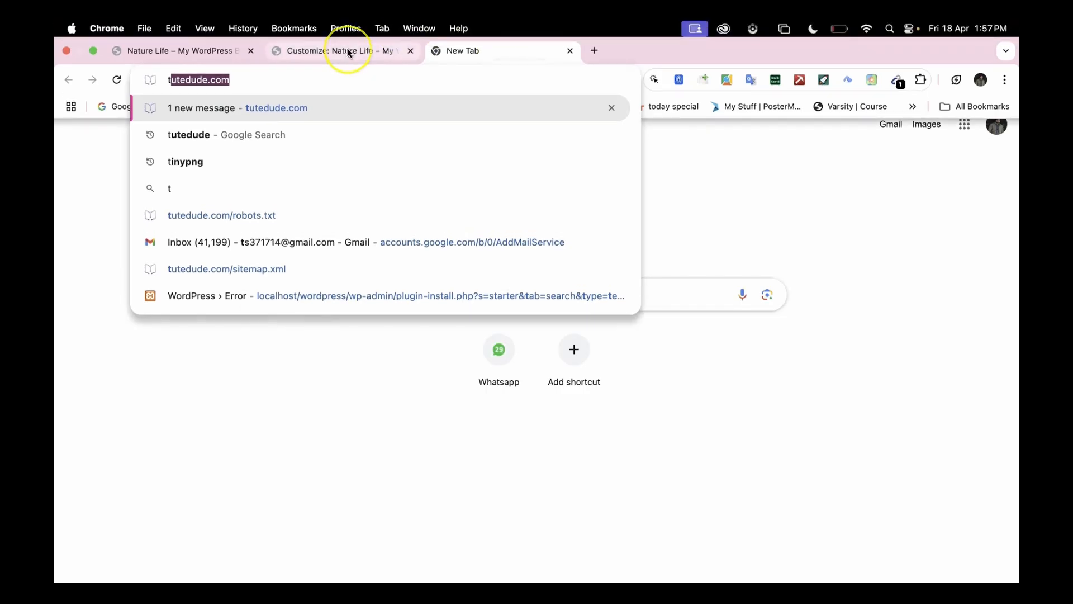
left_click(268, 85)
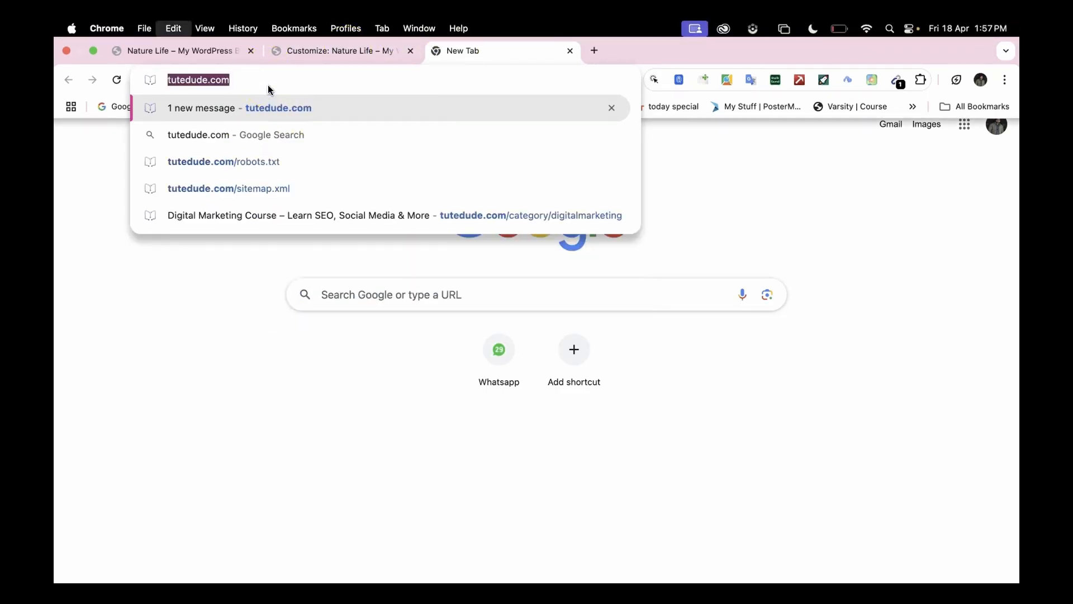
key("super+a")
key("super+c")
left_click(292, 49)
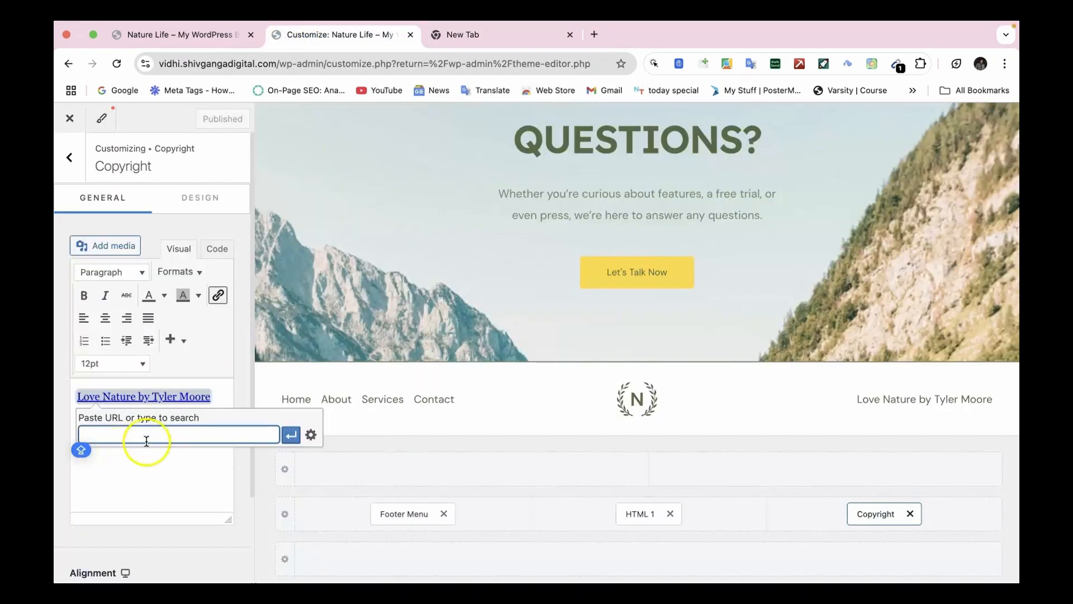
key("super+v")
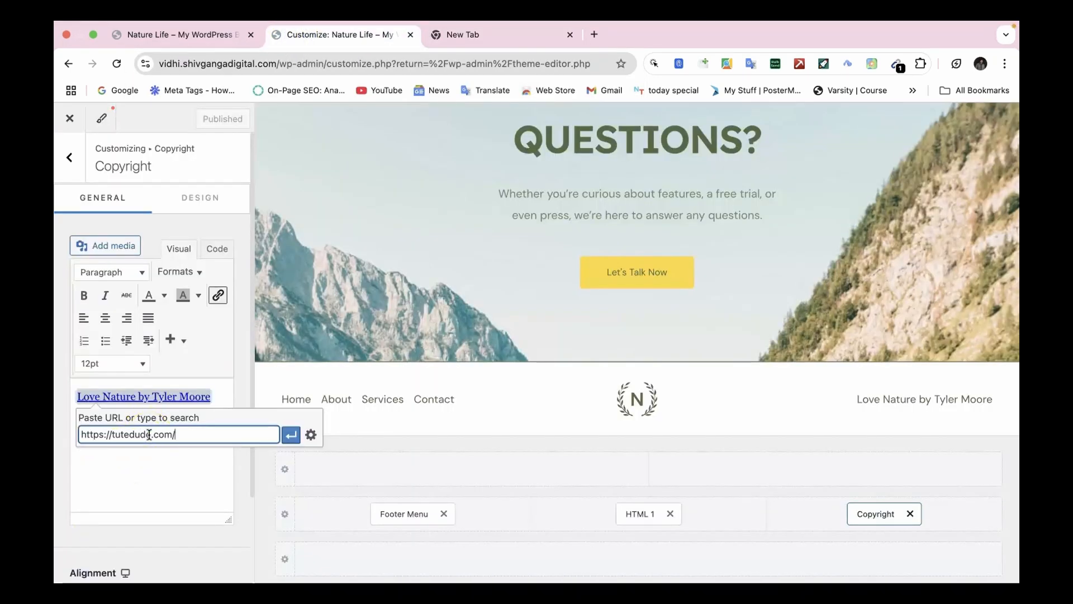
key("Return")
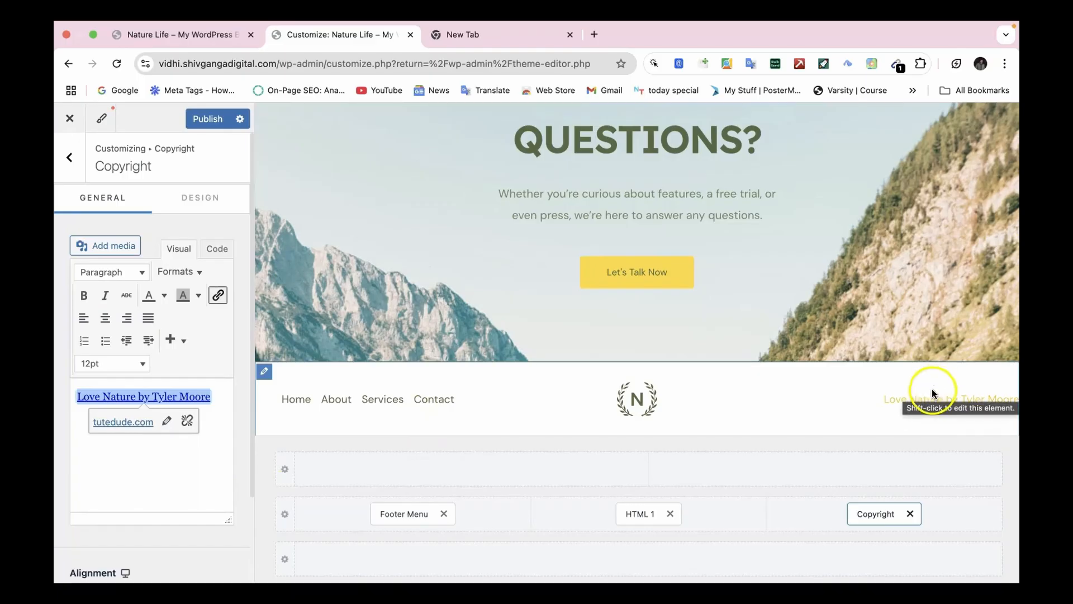
Try light green shades such as #8BE447 as the Copyright element's text color, and pick the dark green fourth palette swatch
left_click(870, 514)
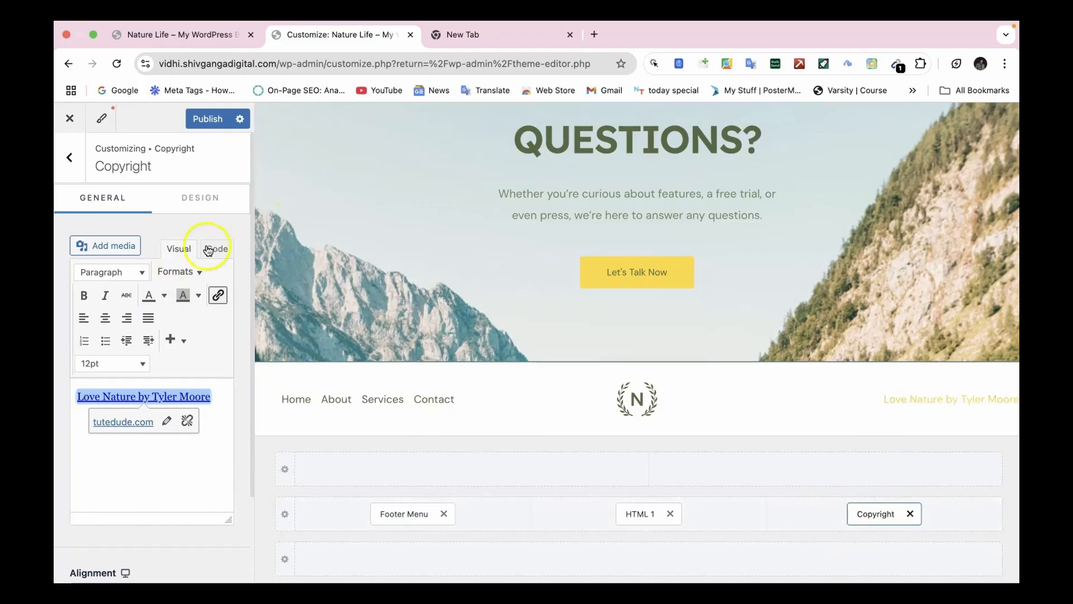
left_click(183, 295)
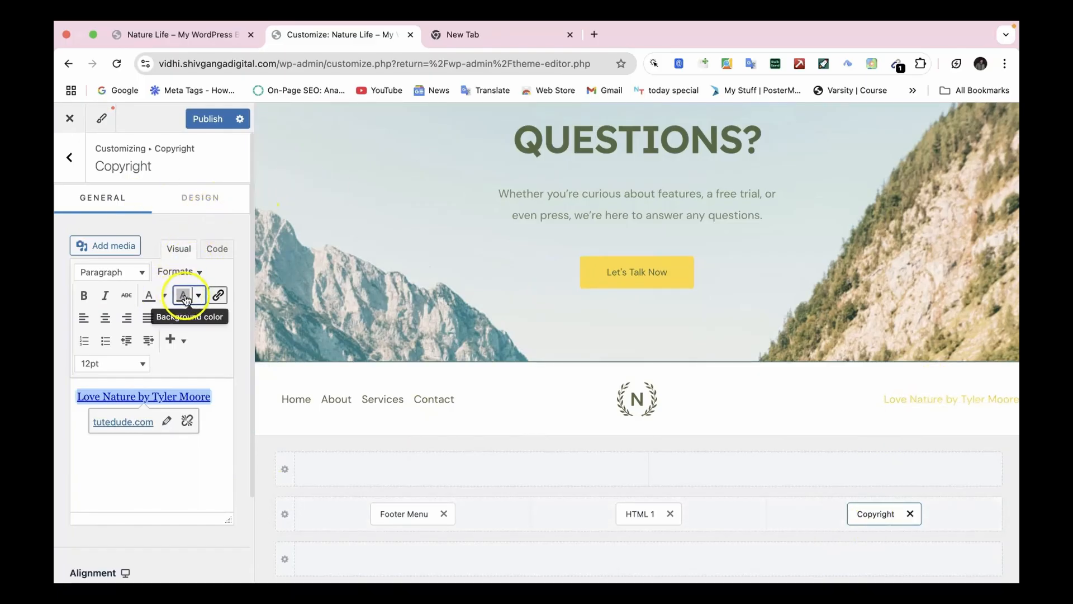
left_click(197, 209)
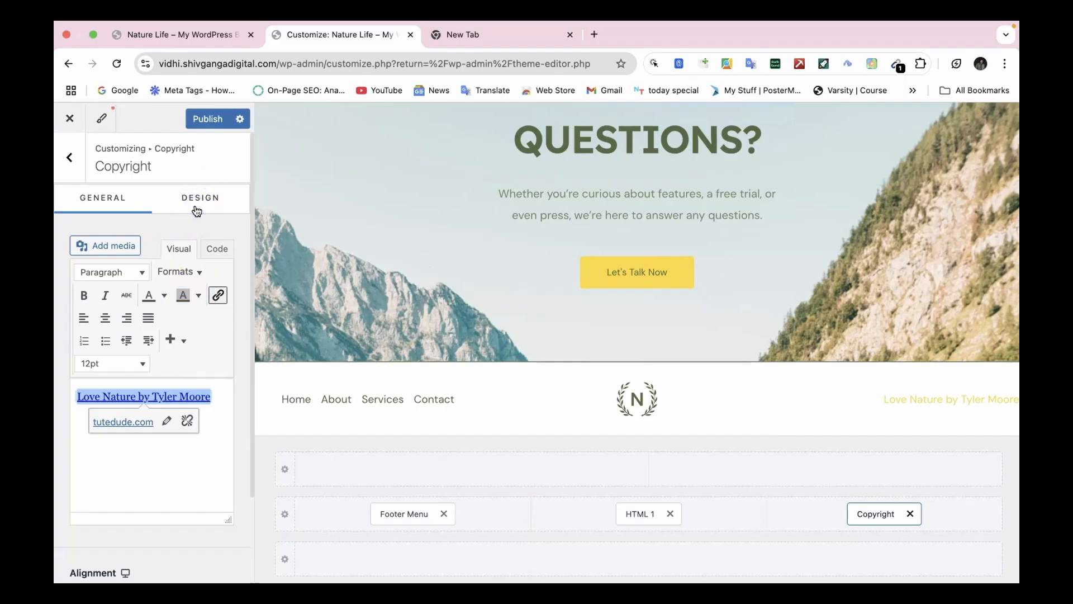
left_click(197, 210)
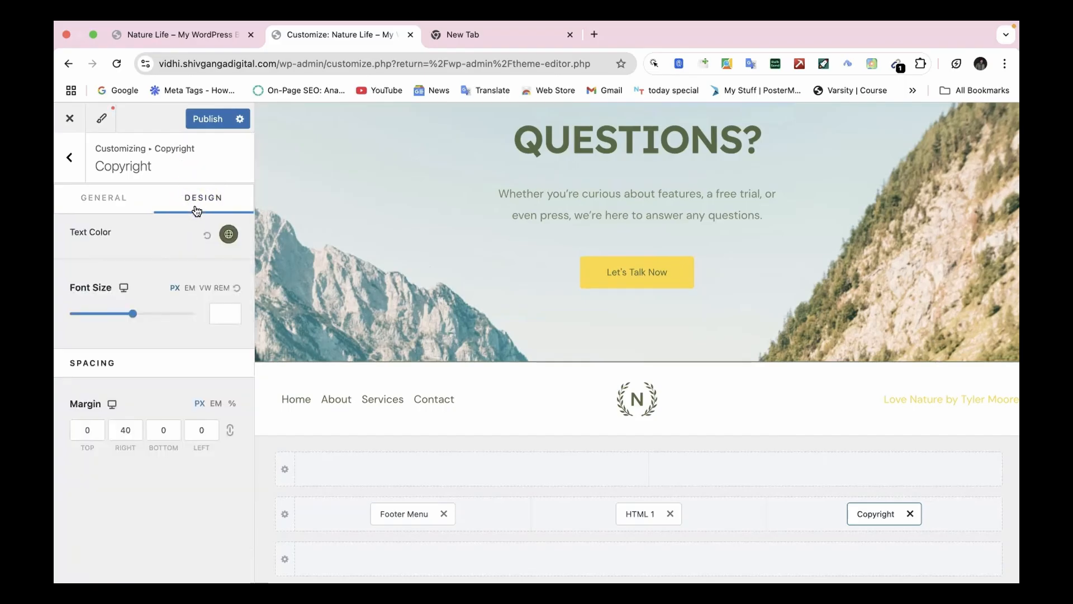
left_click(227, 235)
left_click(180, 317)
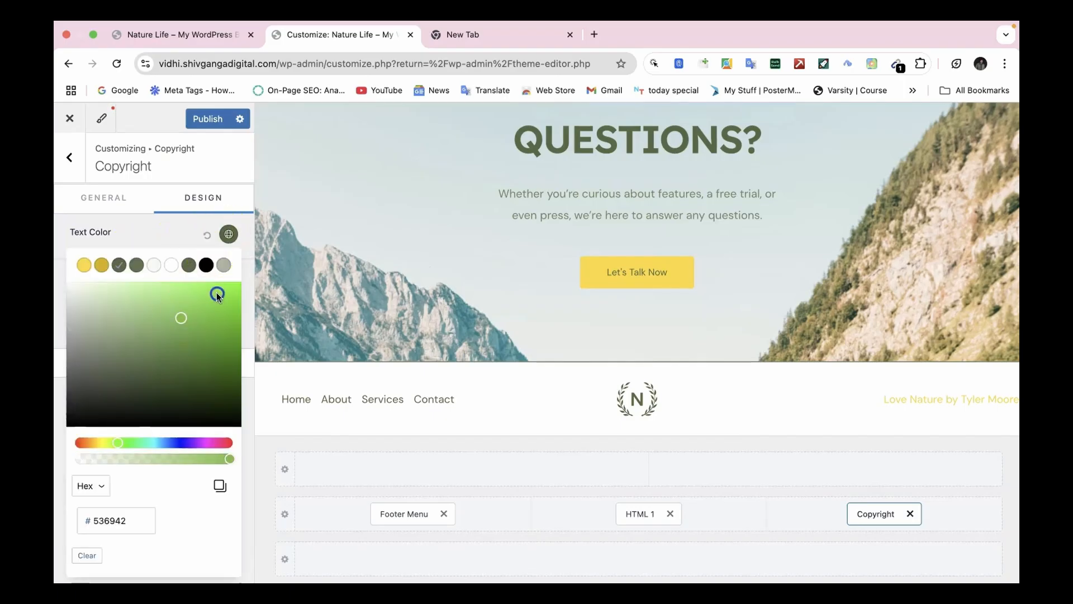
left_click(246, 272)
left_click_drag(246, 273, 186, 298)
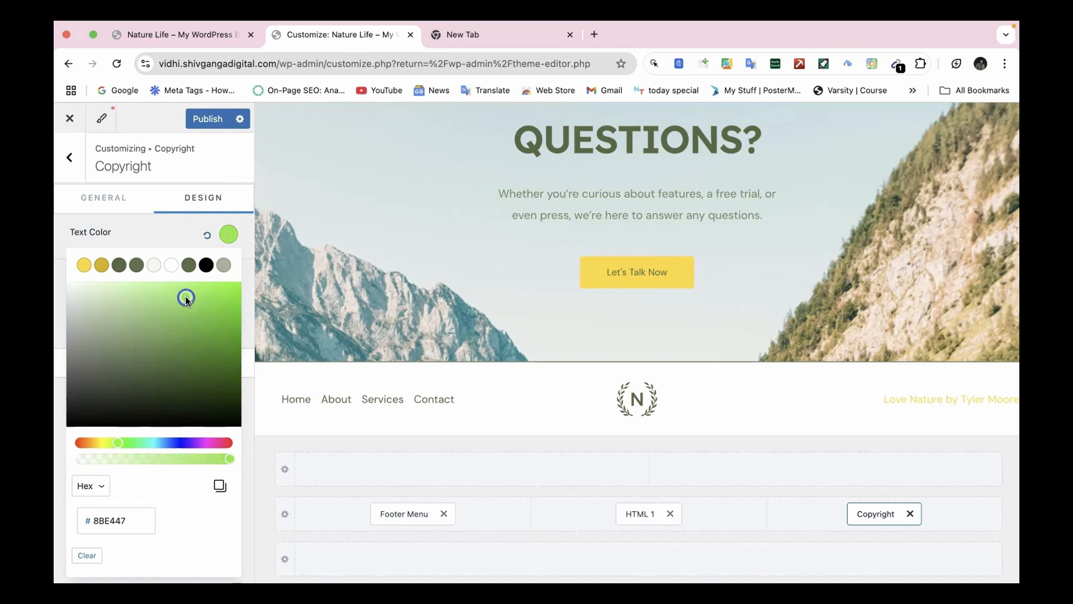
left_click(138, 266)
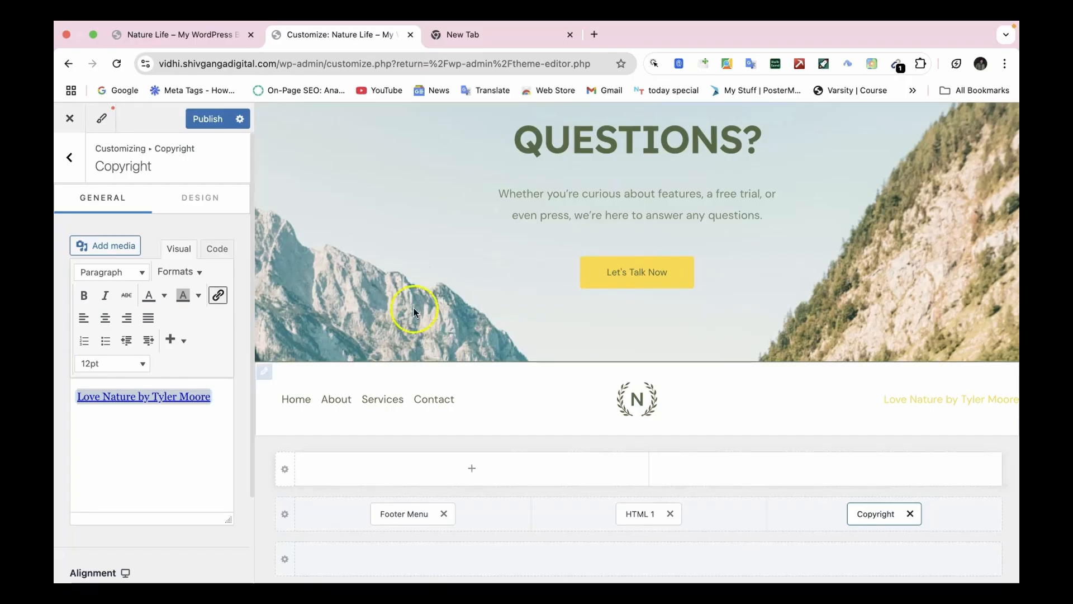
Leave the Footer Builder and examine the Blog section's Single Post options for sidebar style, content width, related posts and comments
left_click(71, 152)
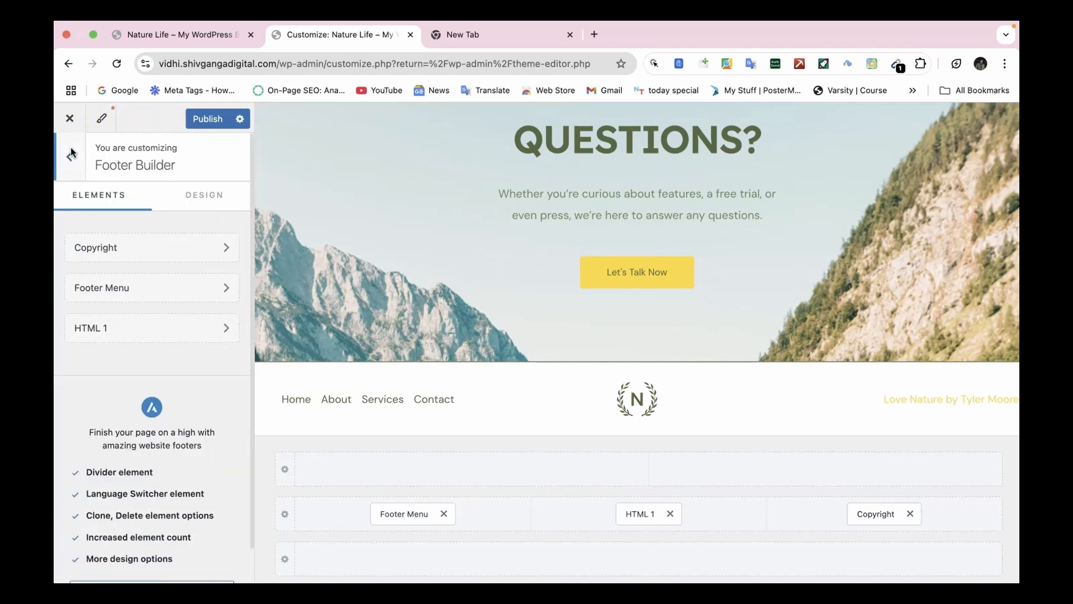
left_click(71, 156)
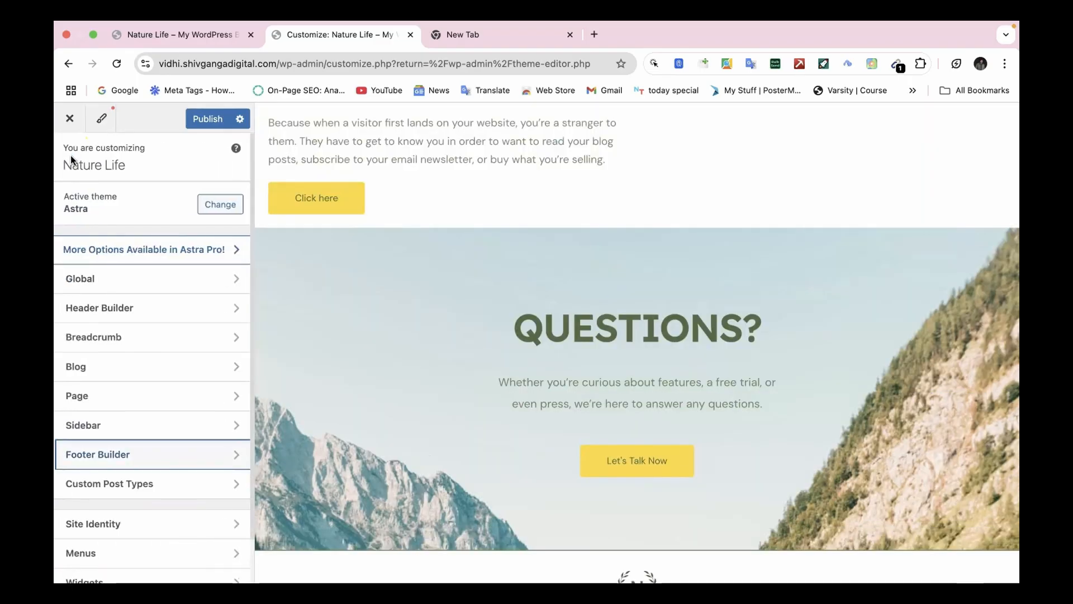
scroll(108, 308, "down", 1)
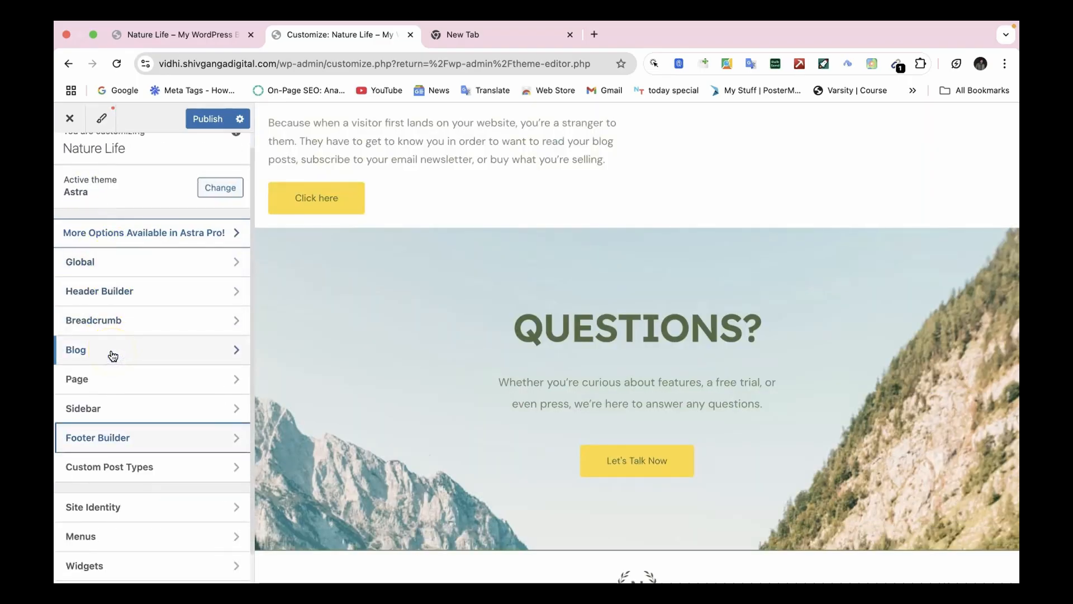
left_click(112, 356)
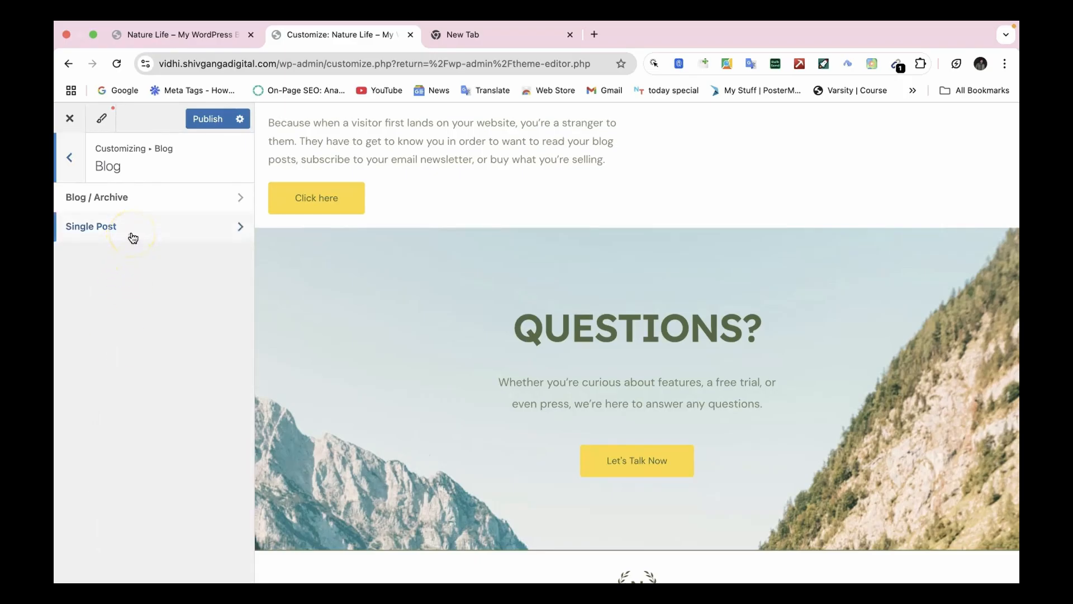
left_click(160, 217)
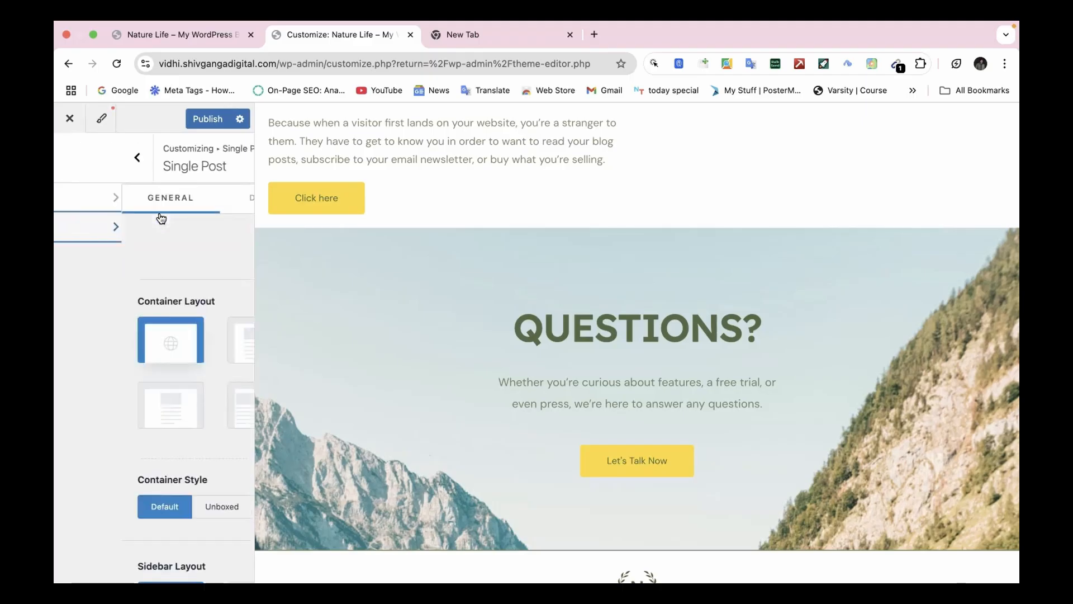
scroll(168, 441, "down", 10)
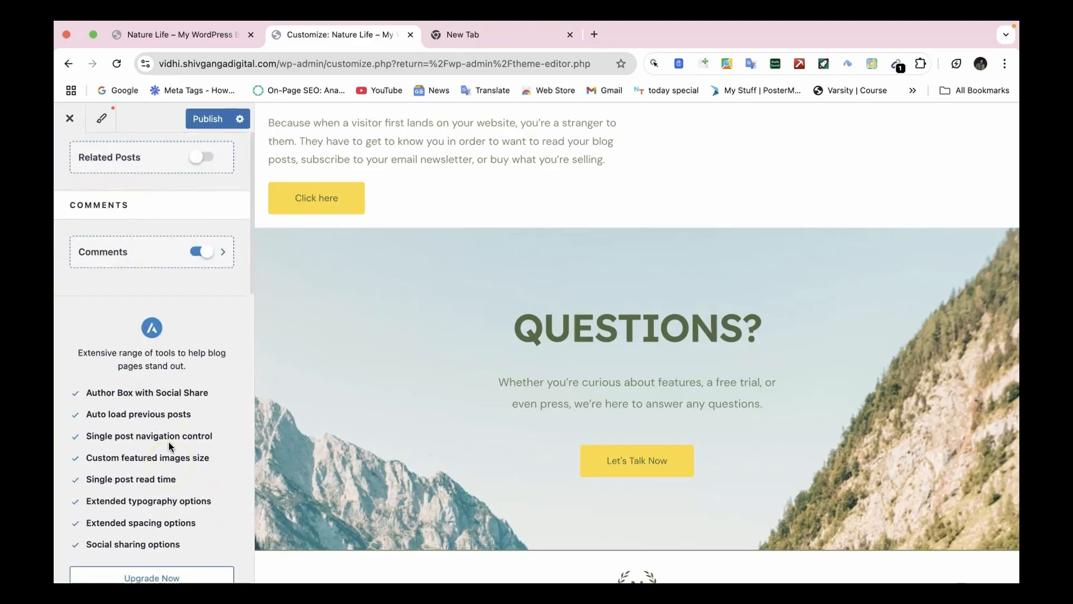
scroll(169, 441, "up", 3)
scroll(202, 369, "up", 6)
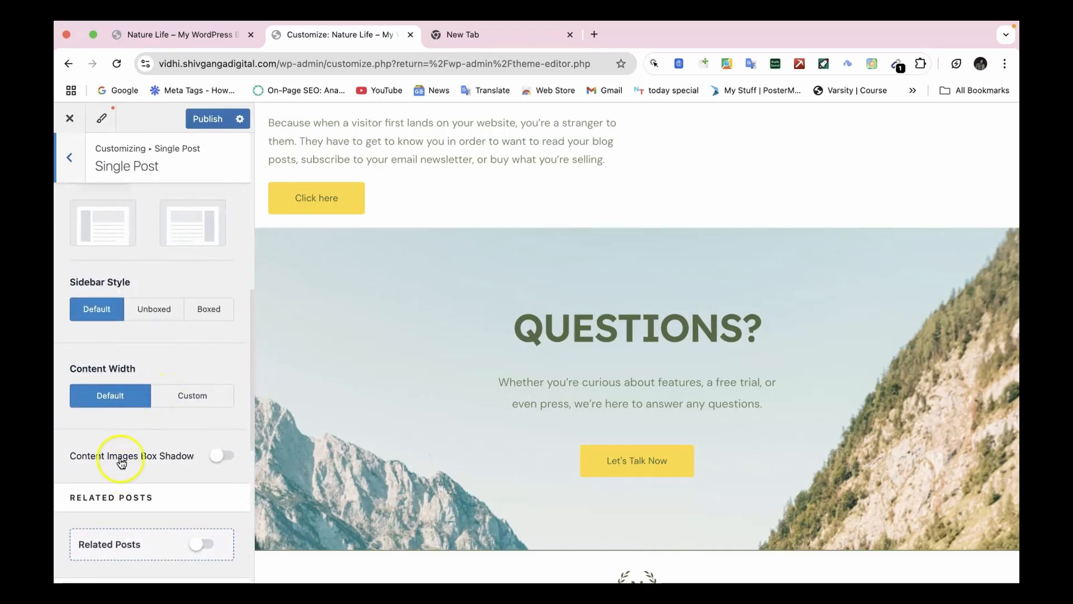
scroll(209, 461, "down", 2)
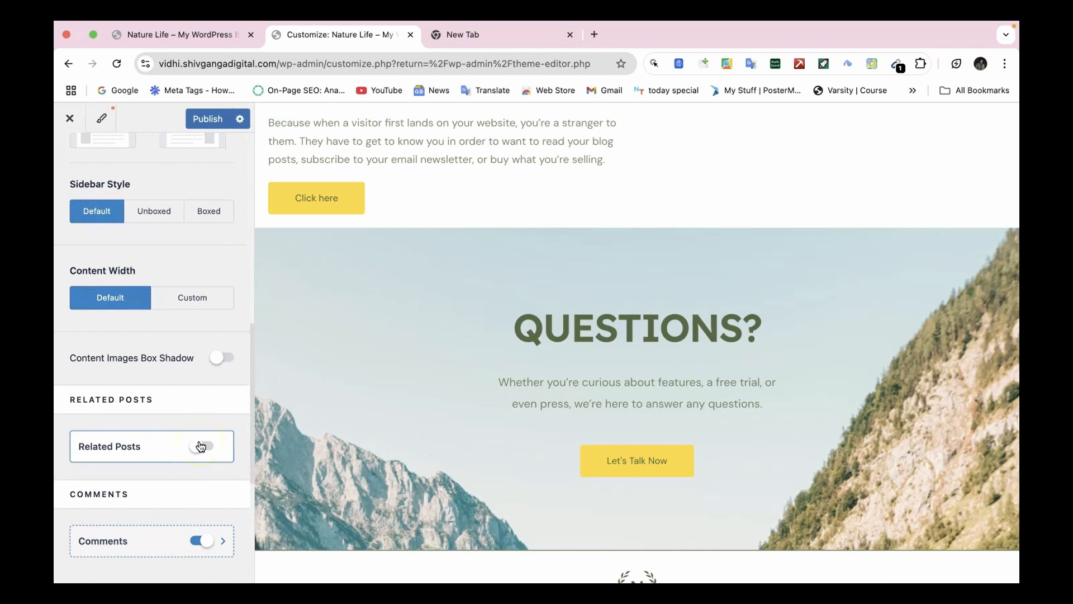
Leave the Single Post options and examine the Blog / Archive settings for layout, posts per page, content width and post elements
scroll(200, 446, "up", 10)
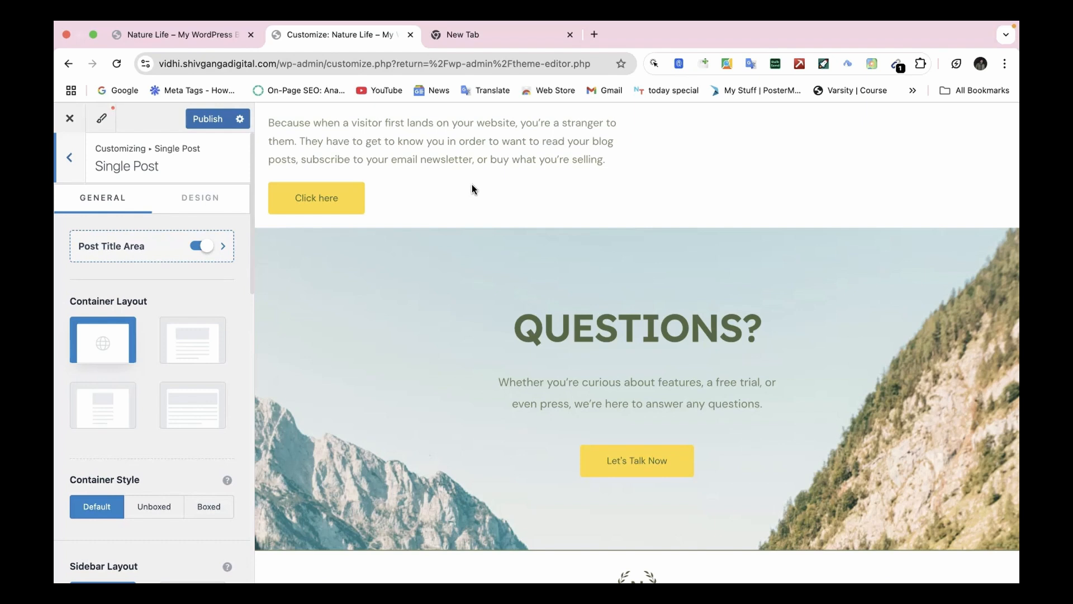
left_click(78, 179)
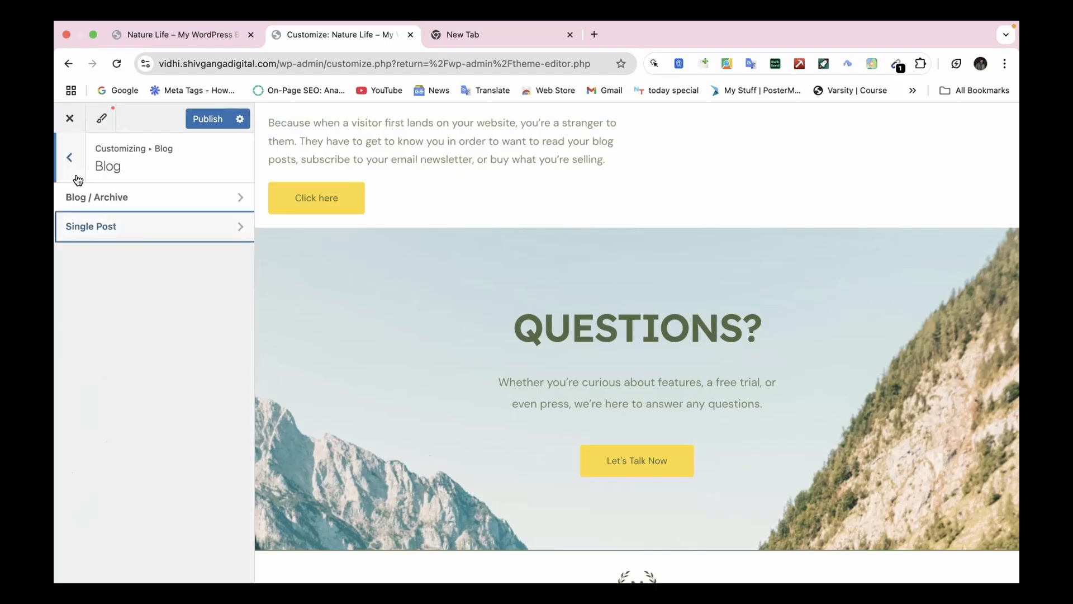
left_click(79, 198)
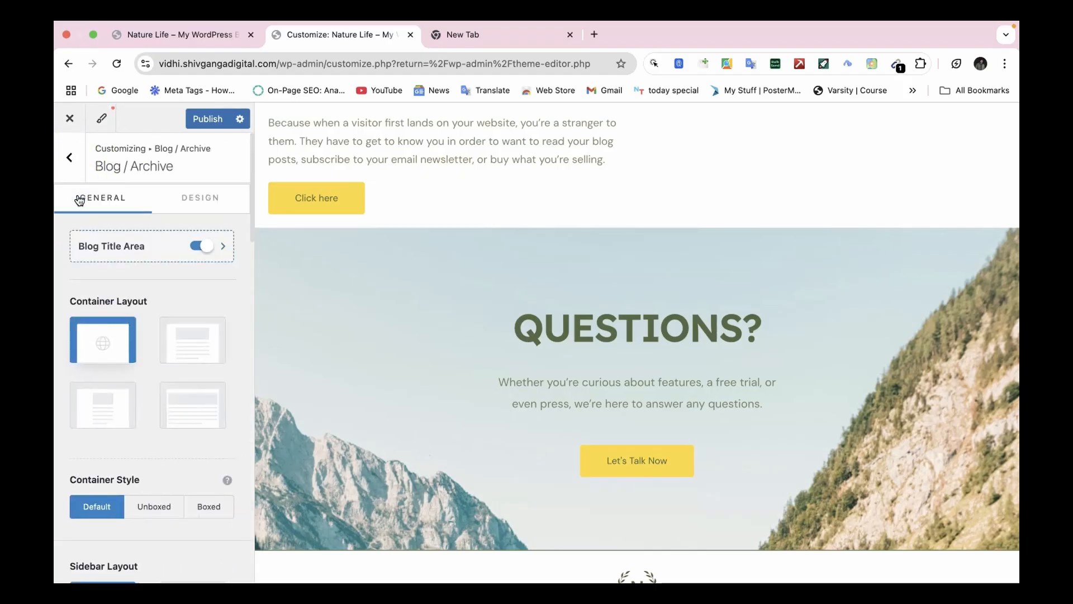
scroll(105, 442, "down", 8)
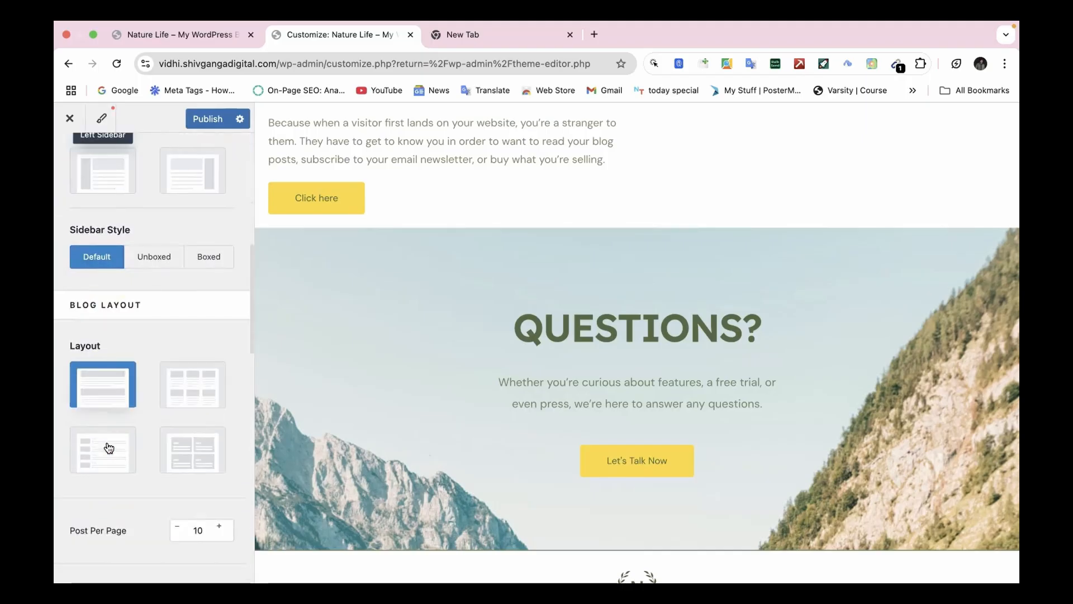
scroll(108, 445, "down", 10)
left_click(106, 294)
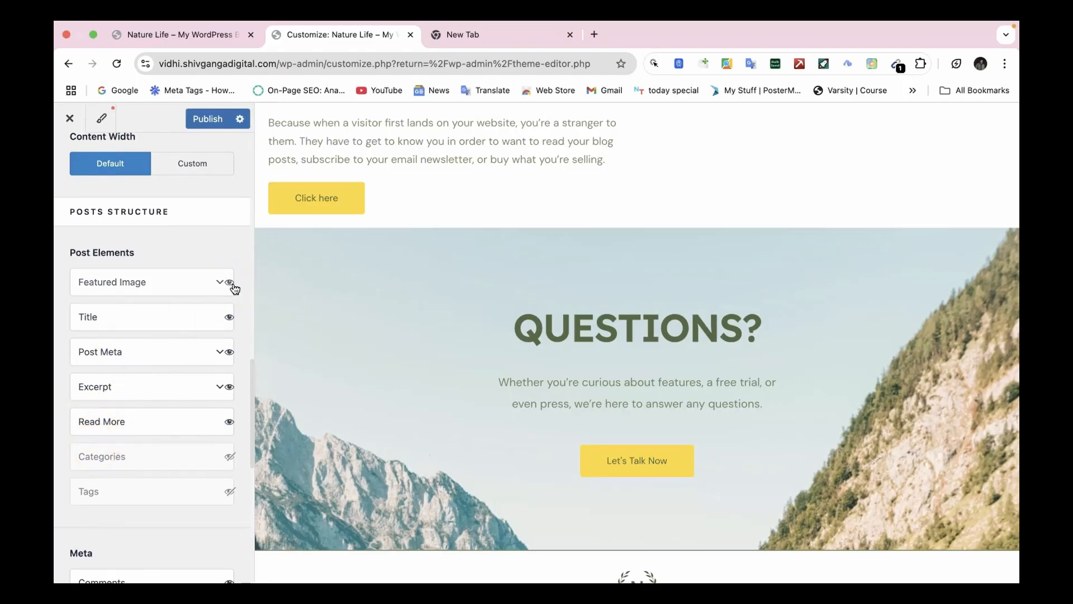
left_click(233, 286)
scroll(143, 214, "up", 15)
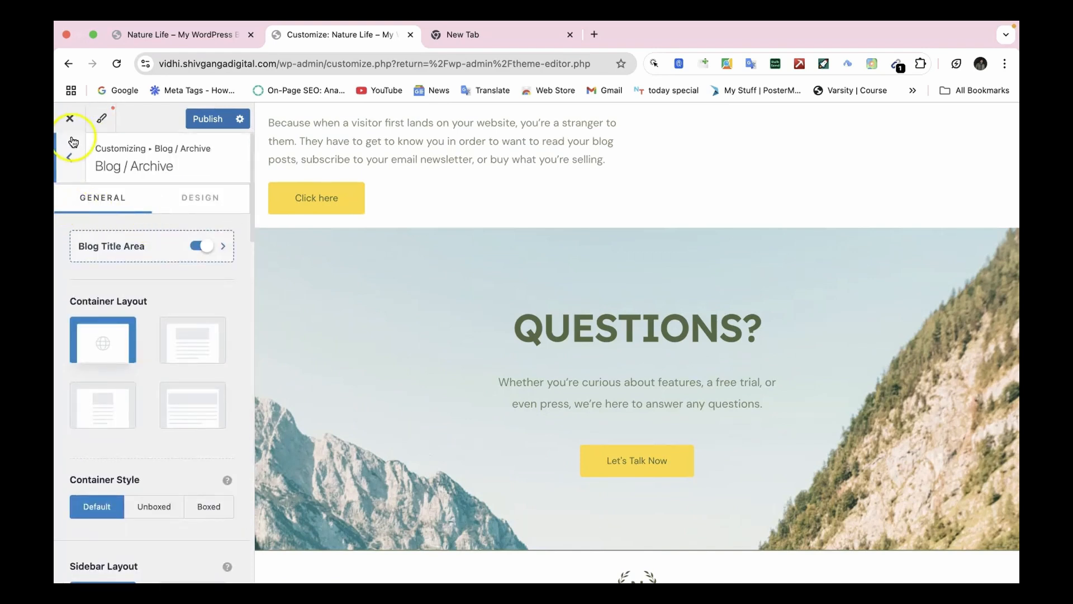
left_click(72, 157)
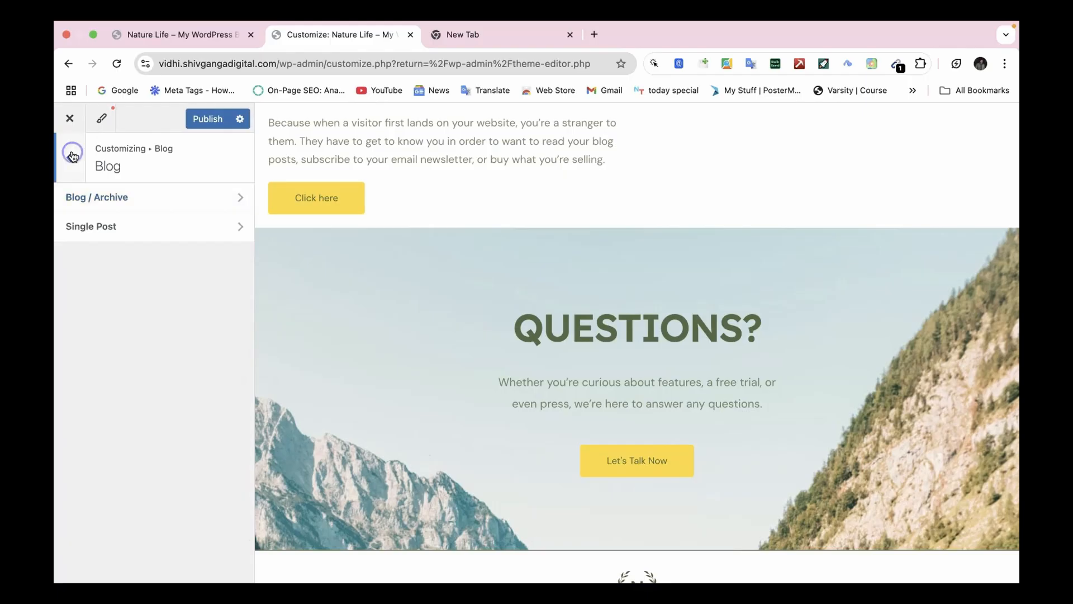
left_click(72, 156)
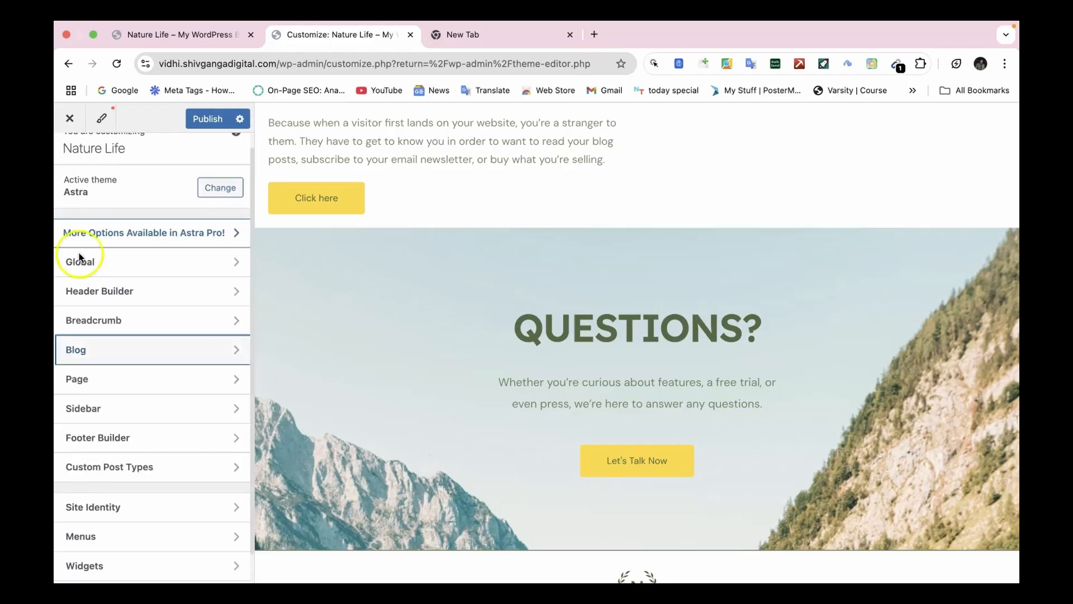
Open the Page section's Single Page settings and look over its title area, container, sidebar and content width options
left_click(102, 383)
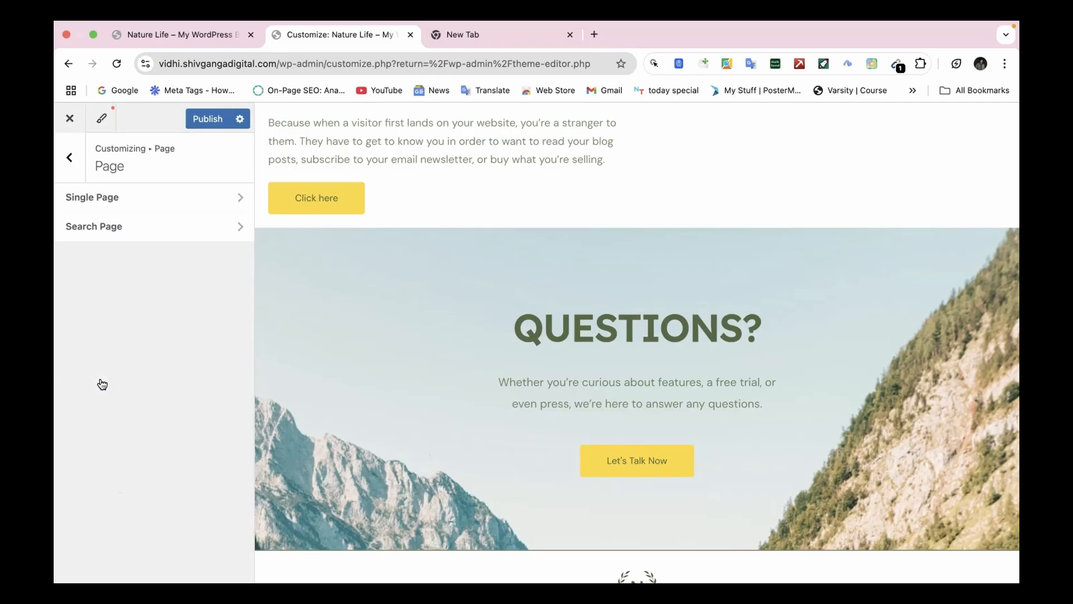
left_click(130, 198)
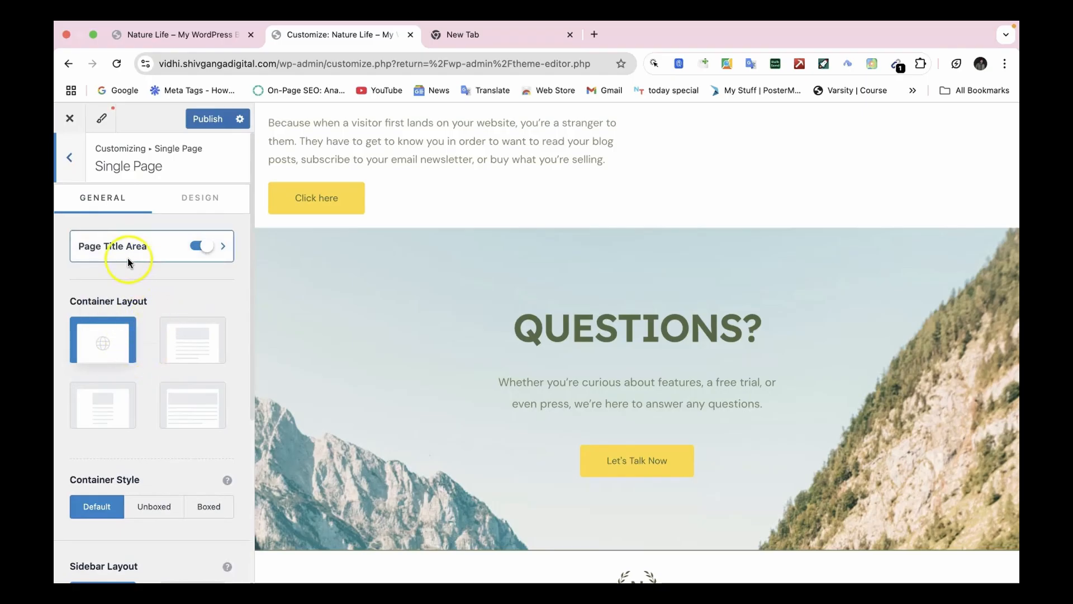
scroll(162, 302, "down", 3)
scroll(164, 307, "down", 7)
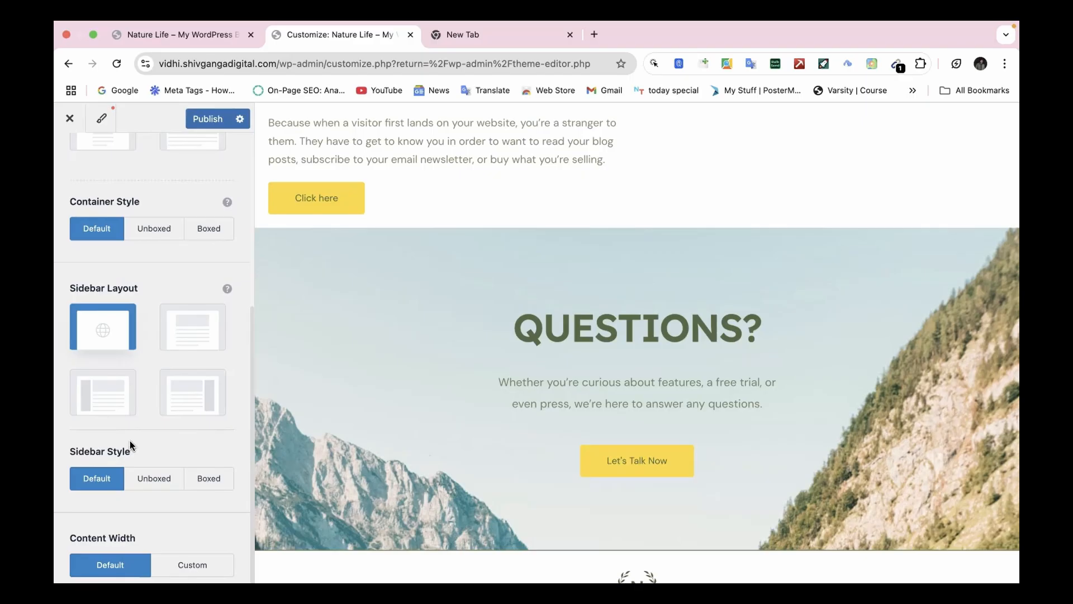
Leave the Single Page settings and publish the Customizer changes
left_click(77, 129)
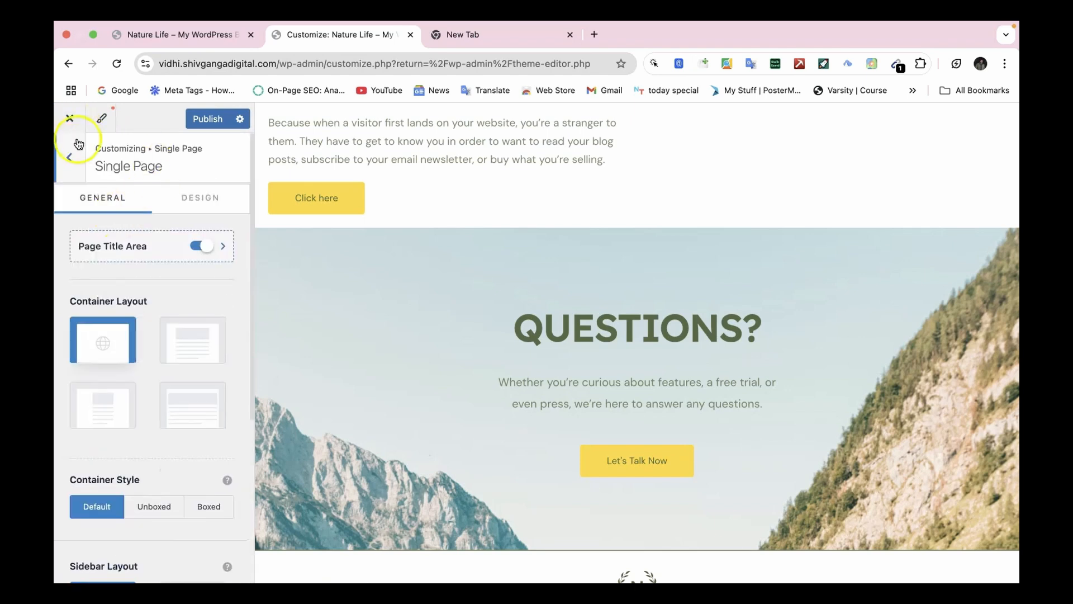
left_click(71, 157)
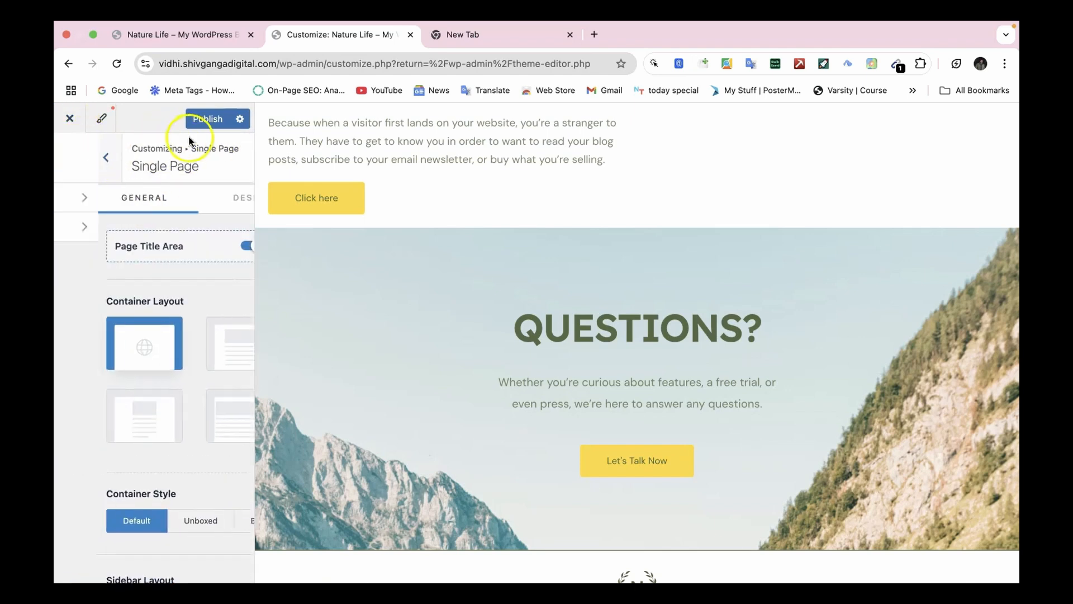
left_click(212, 121)
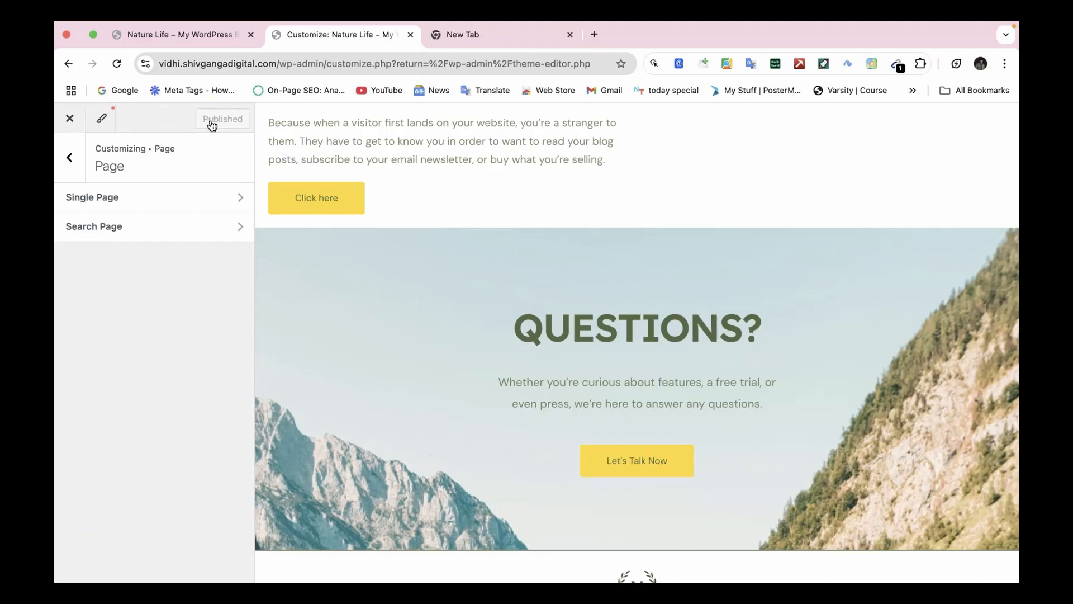
Leave the Page section and open the Menus section to view the site's menus and menu locations
left_click(76, 158)
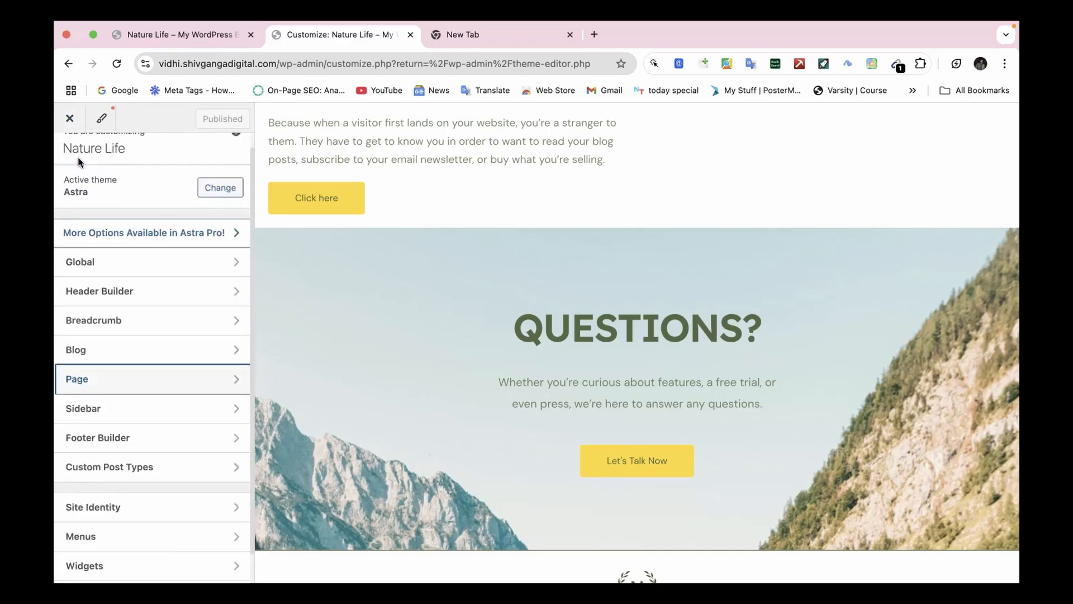
left_click(80, 377)
left_click(137, 538)
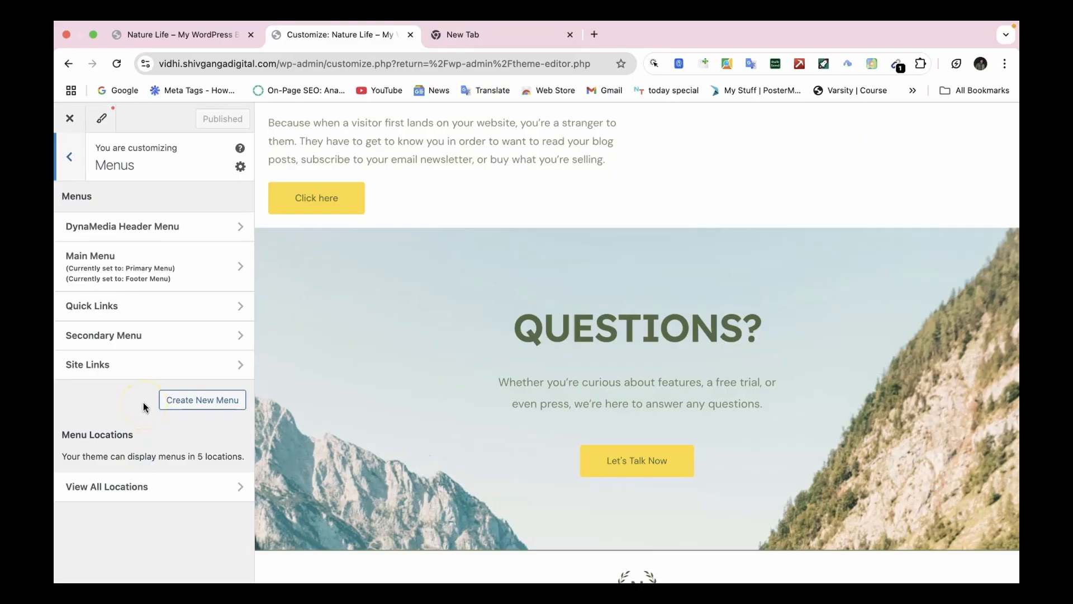
key("ctrl+Left")
key("ctrl+Right")
key("ctrl+Left")
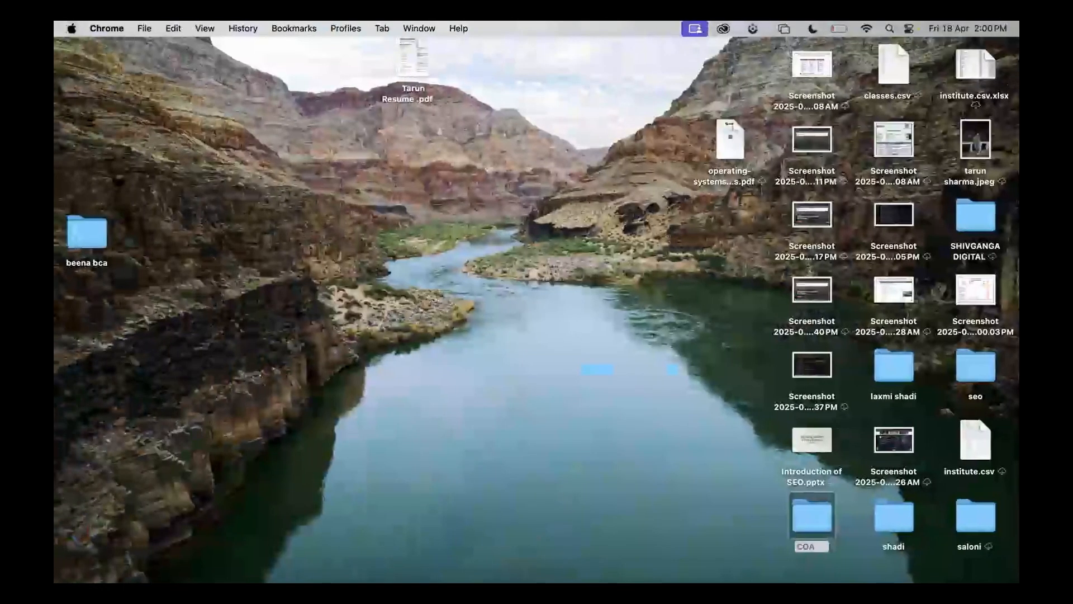
left_click(599, 359)
key("ctrl+Right")
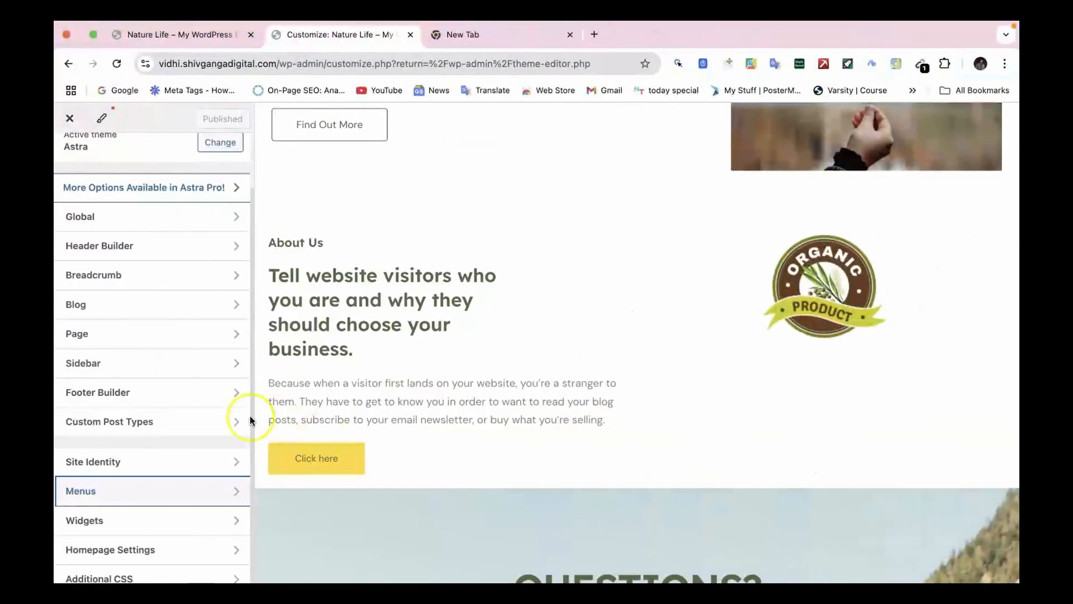
Open the Additional CSS section, look through its existing code and return to the main Customizer list
left_click(203, 579)
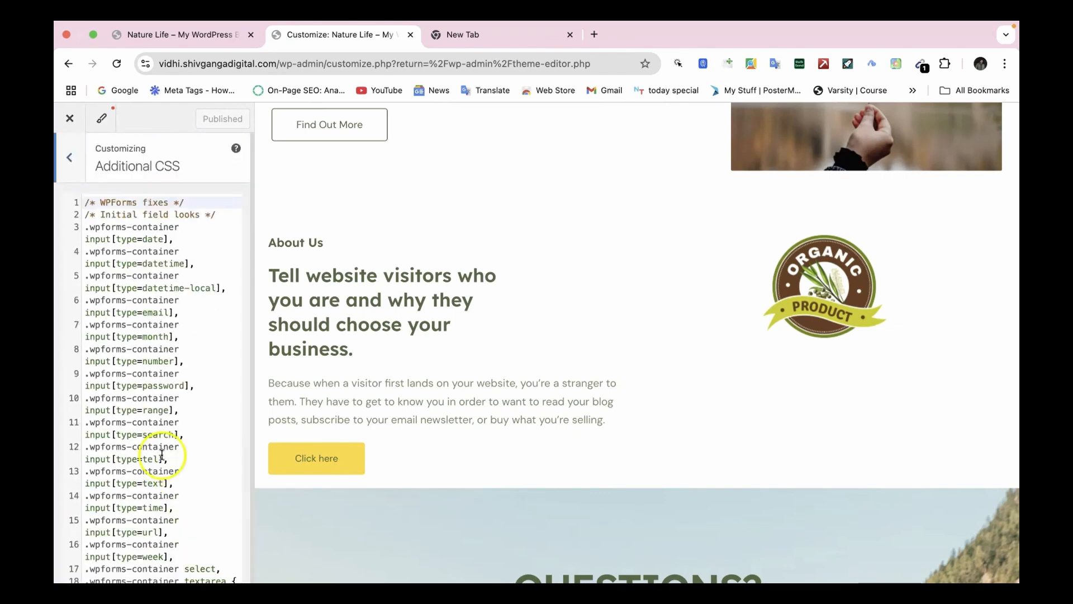
scroll(161, 455, "down", 10)
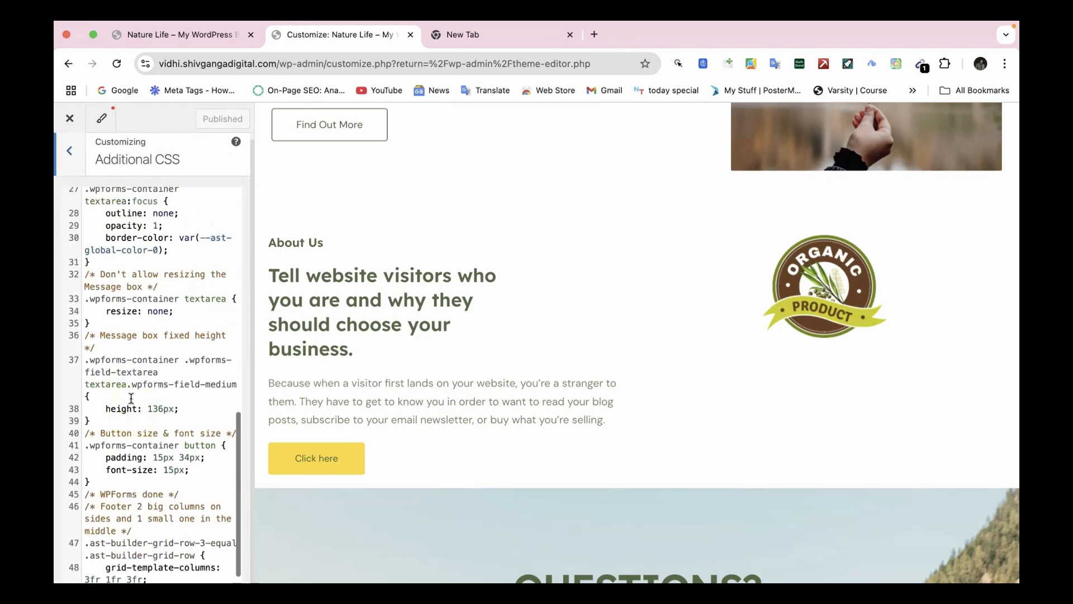
scroll(131, 398, "up", 12)
left_click(60, 131)
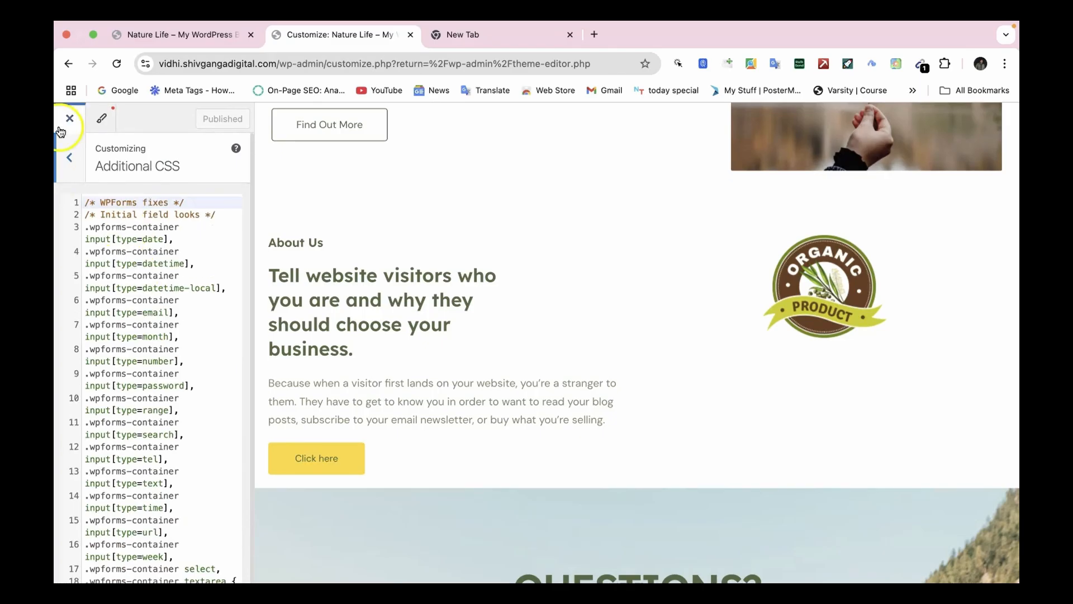
left_click(68, 152)
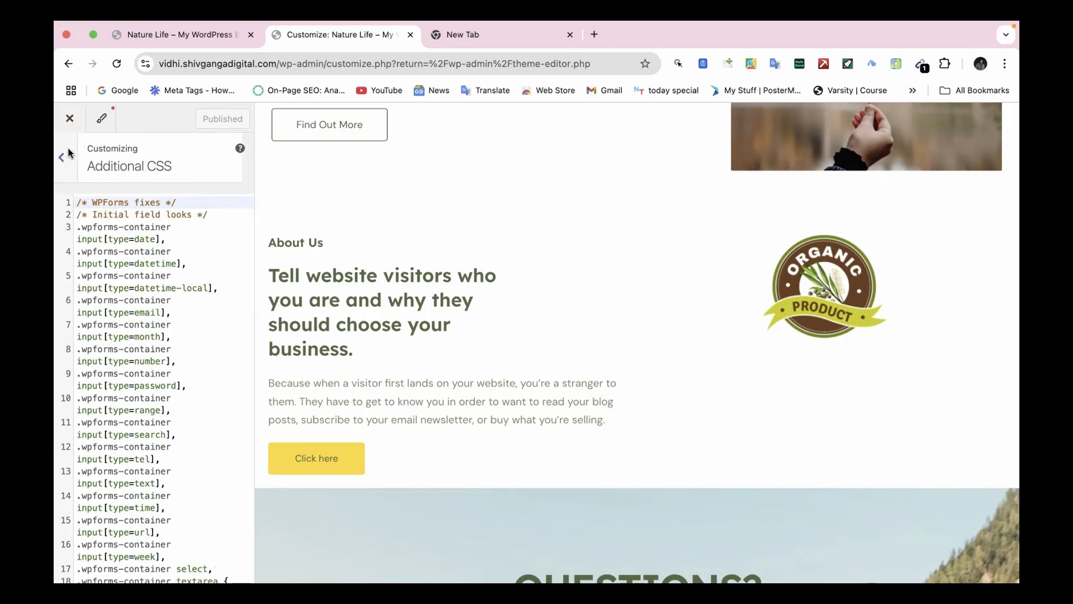
Open Homepage Settings, view the pages available as the static homepage, keep Home selected and return to the main list
left_click(115, 421)
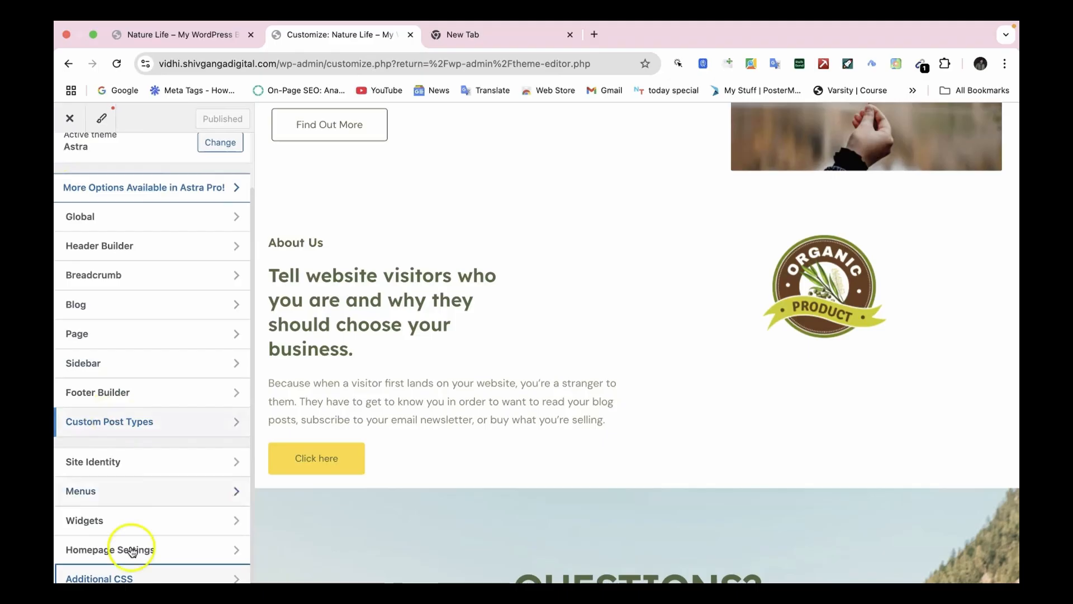
left_click(152, 551)
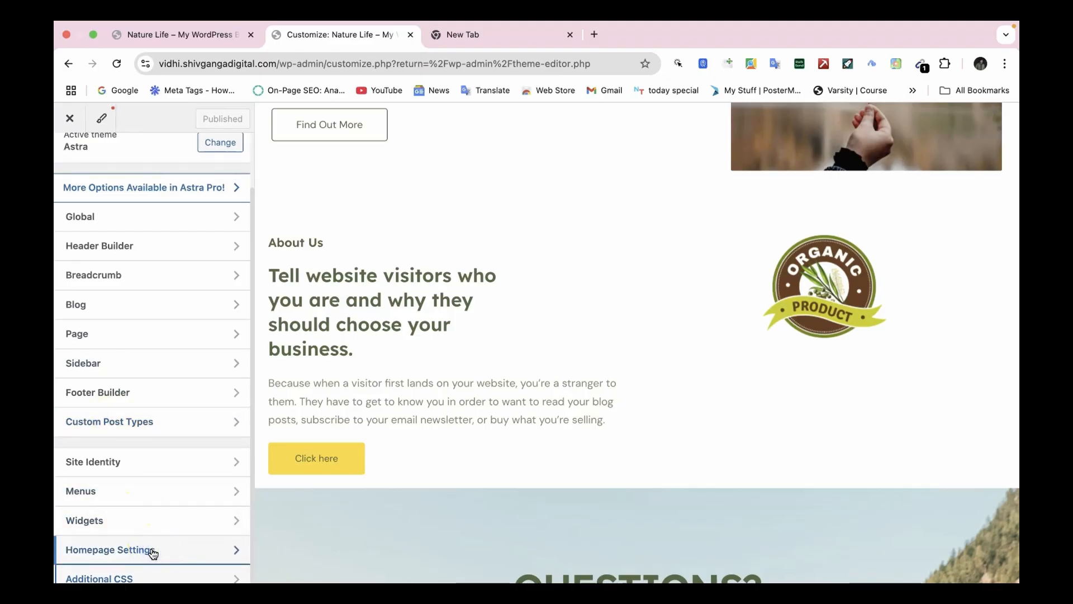
left_click(152, 551)
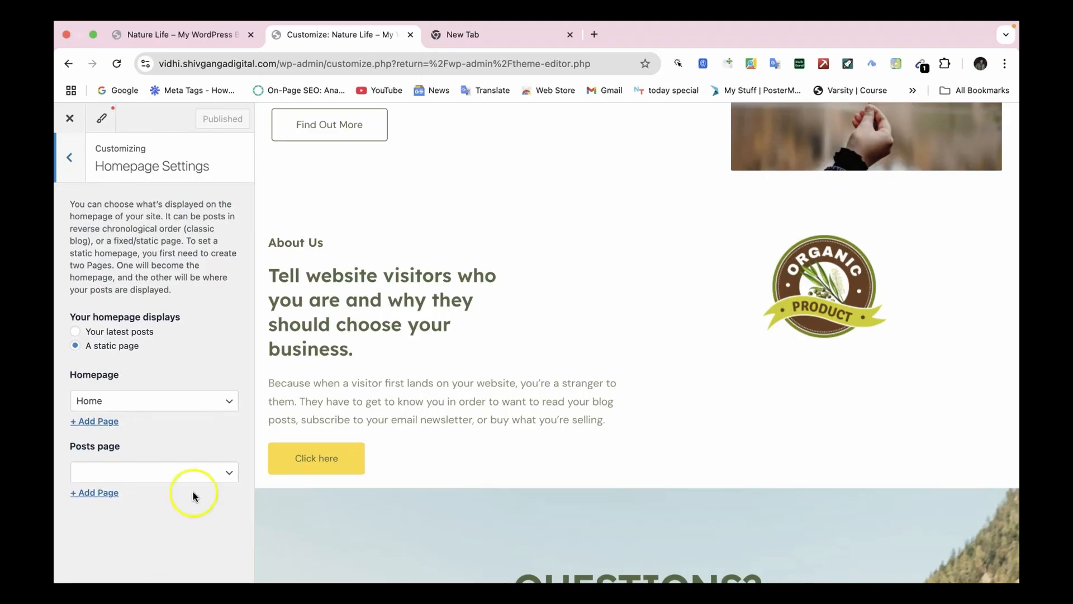
left_click(221, 401)
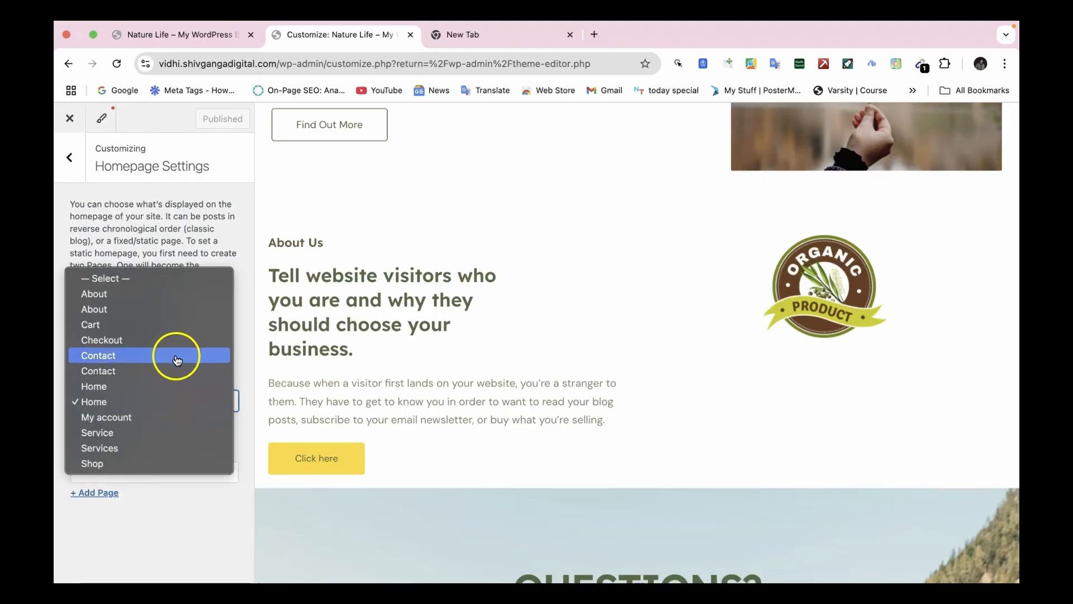
left_click(190, 236)
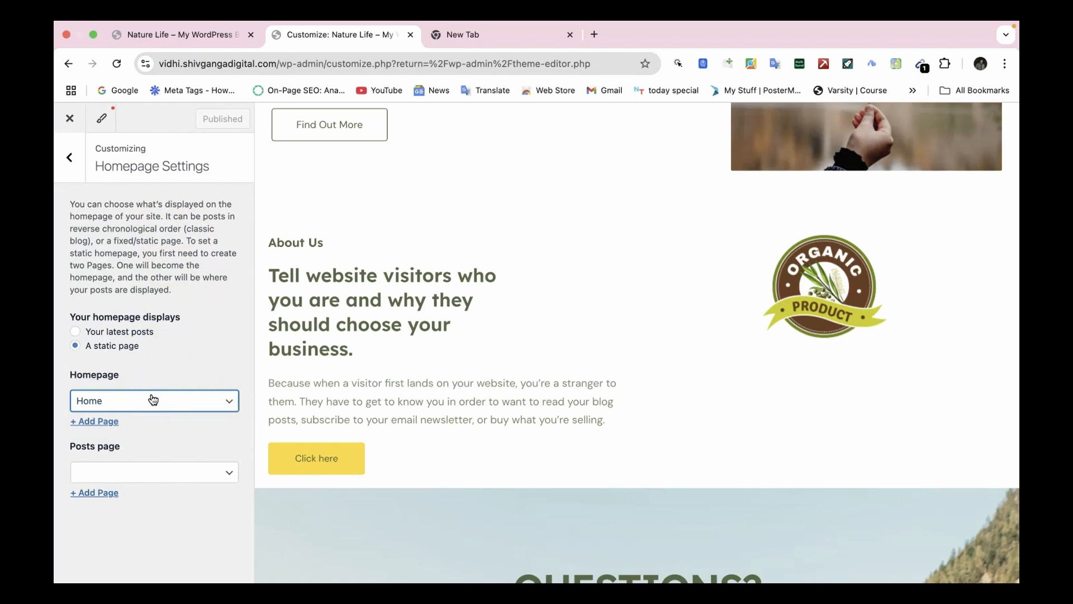
left_click(70, 161)
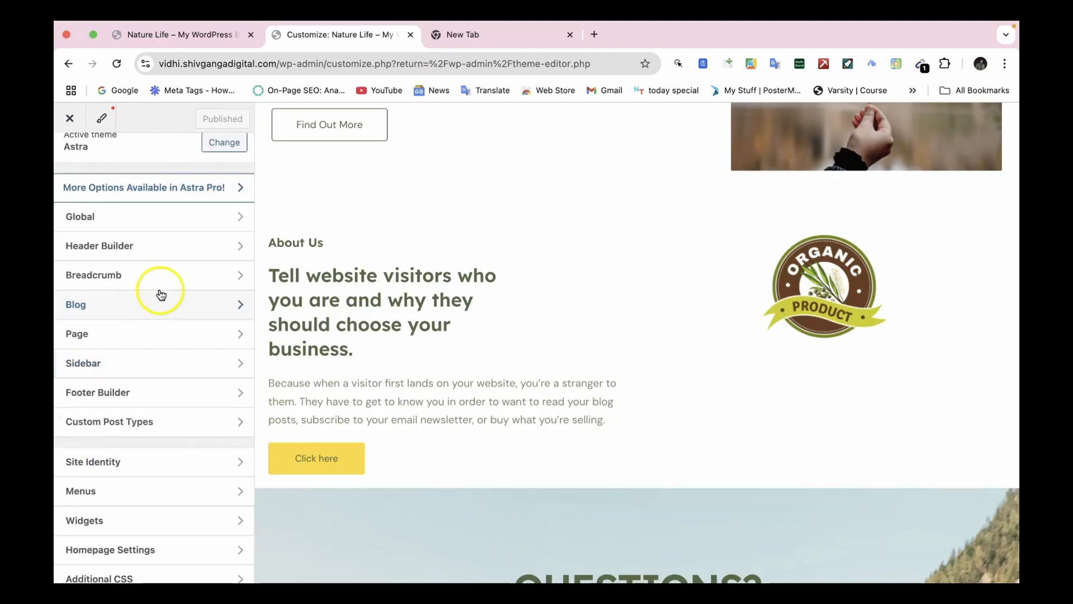